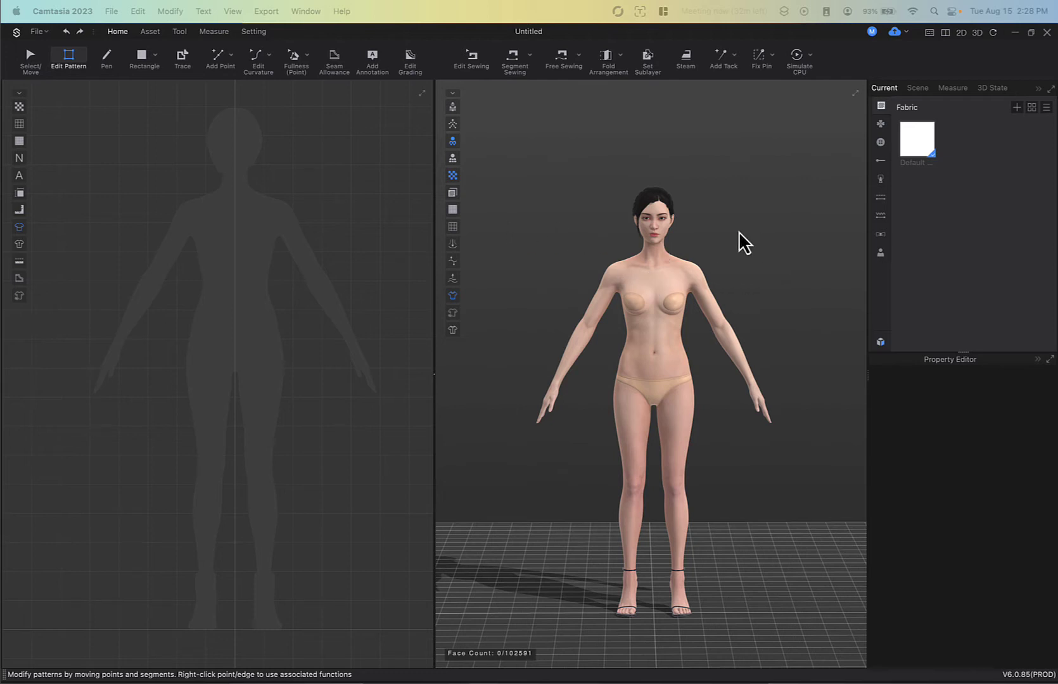
left_click(38, 32)
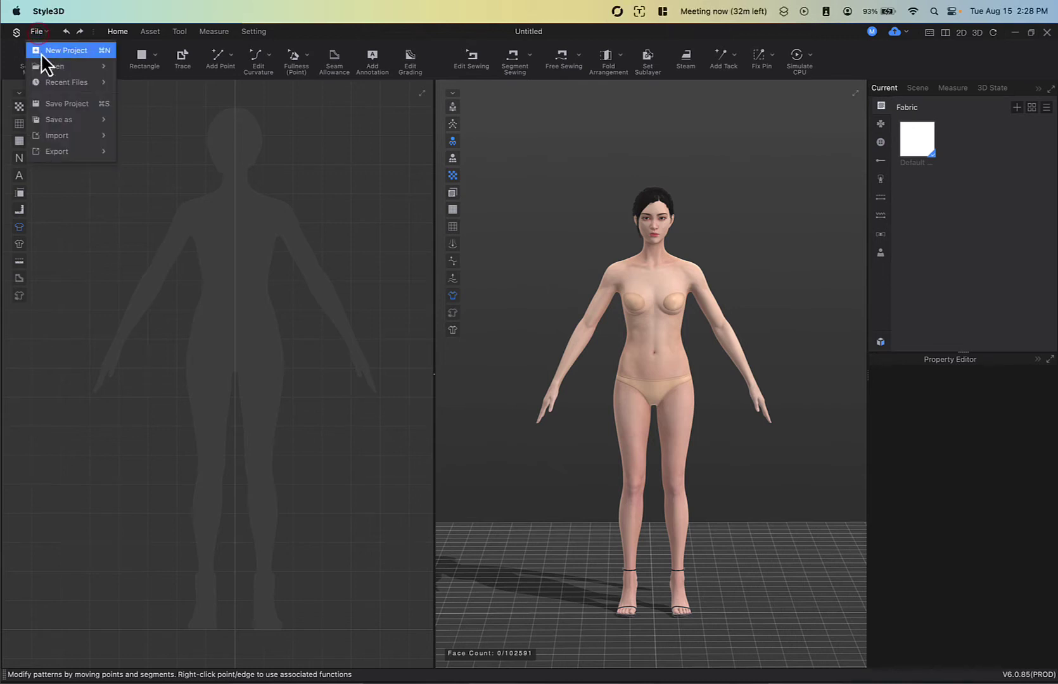
left_click(706, 168)
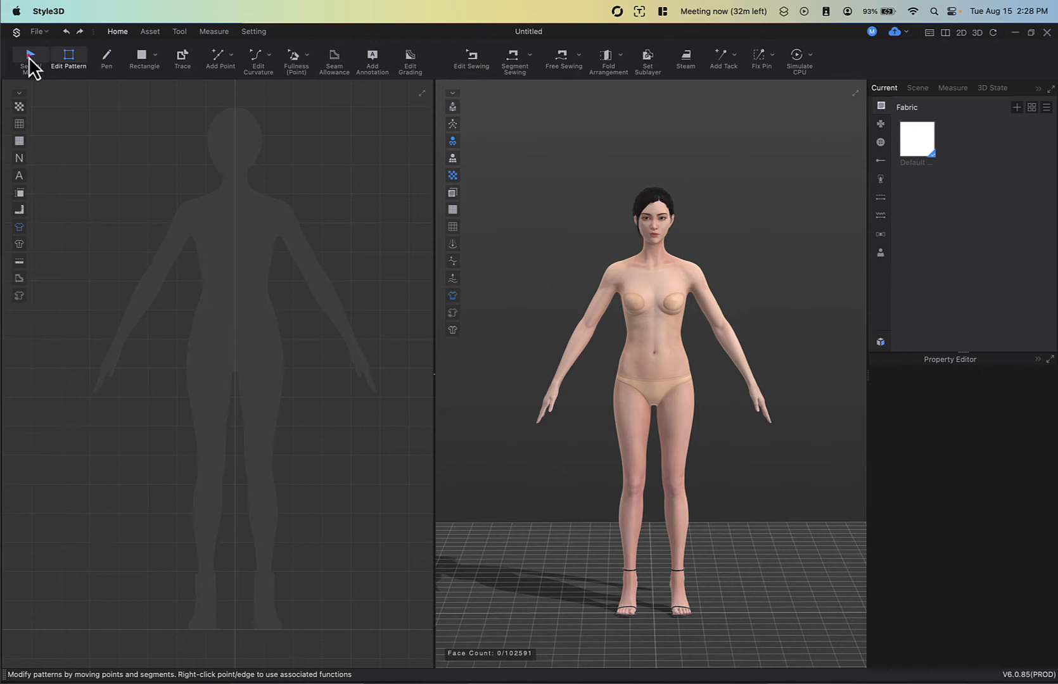
left_click(29, 61)
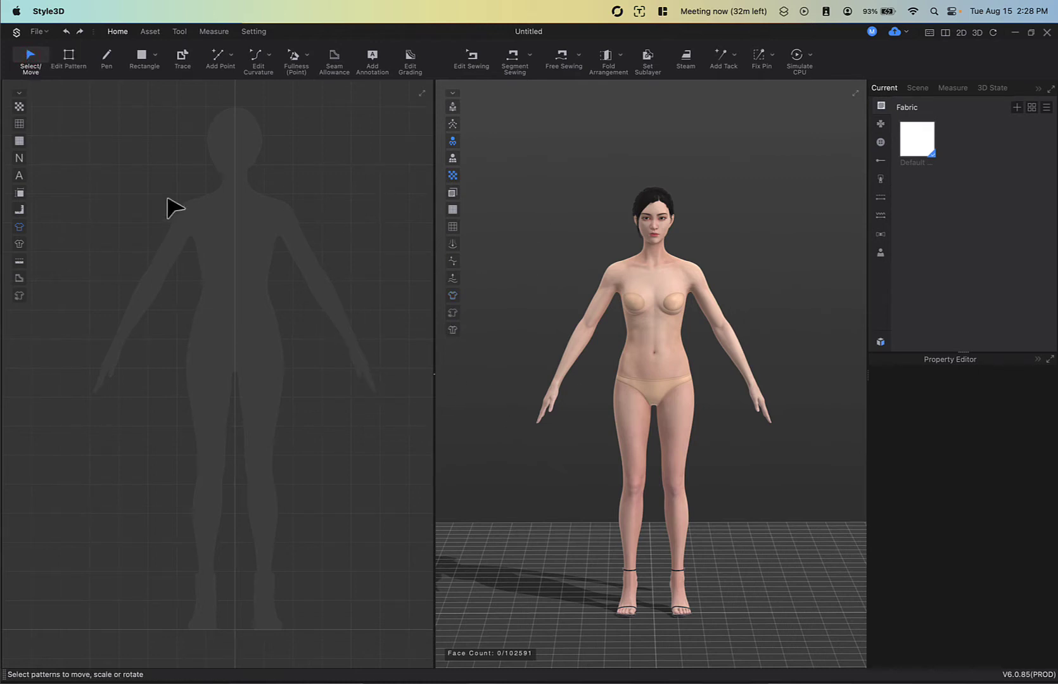
left_click(209, 301)
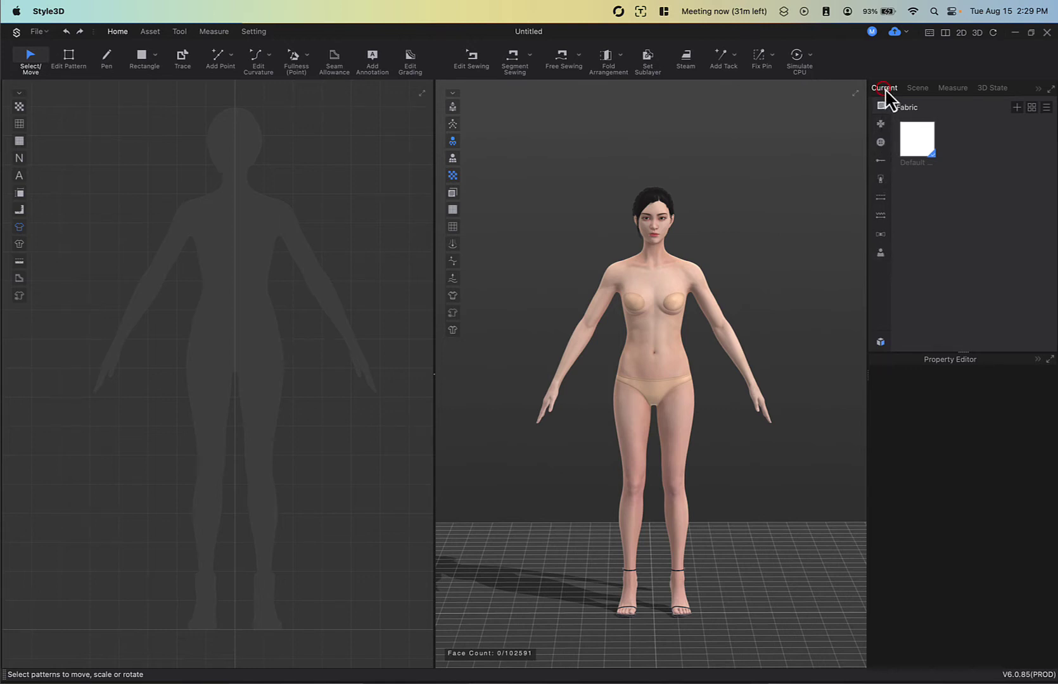
Step: Show the project's avatars and open the Resource Library, moving its window over the workspace
left_click(880, 254)
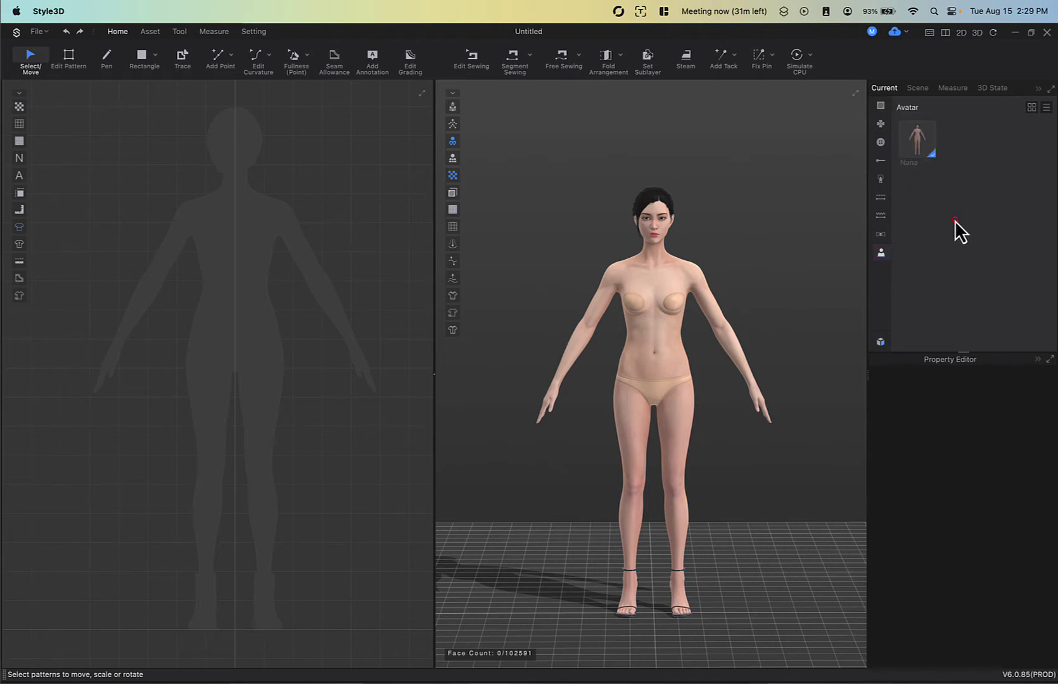
left_click(880, 342)
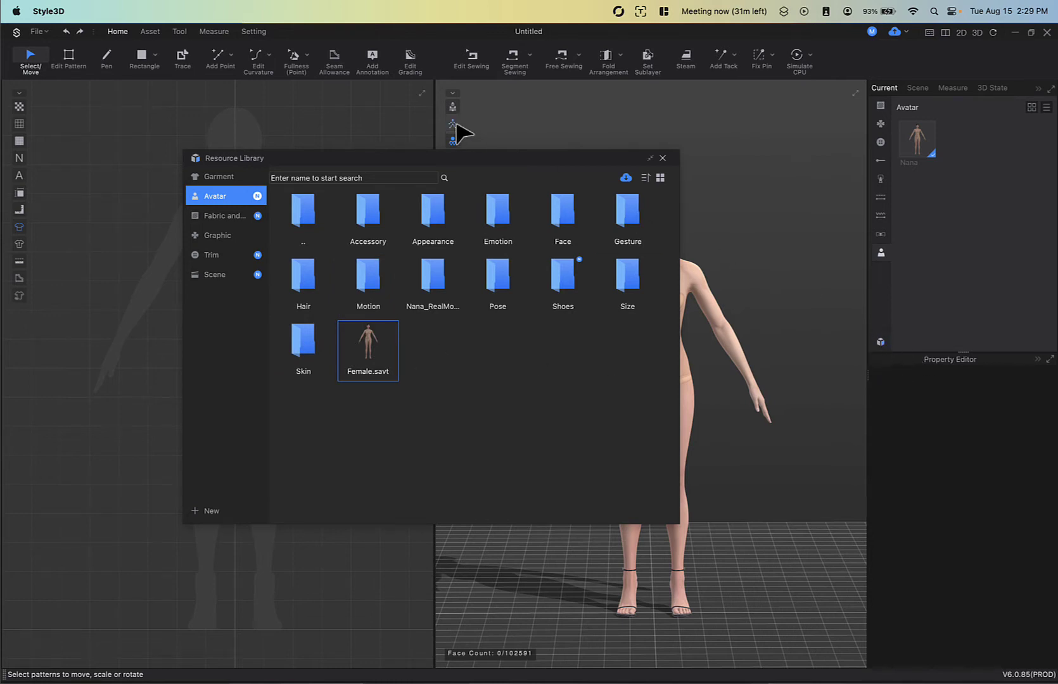
left_click_drag(426, 160, 508, 163)
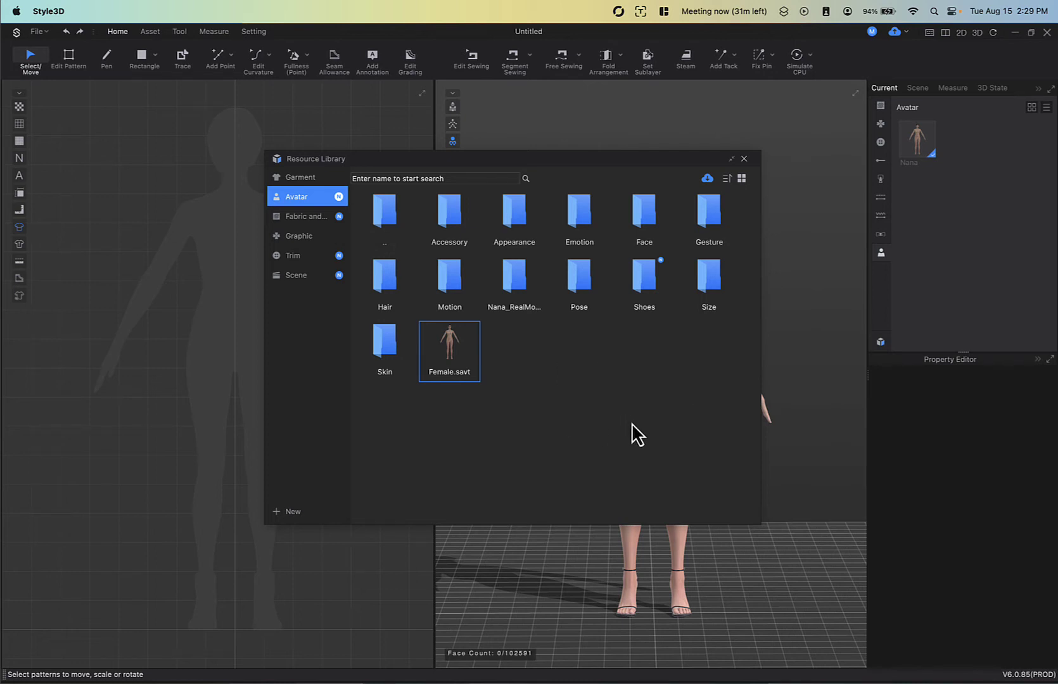
Step: Look through the library's garment, avatar and fabric categories and the contents of the Female avatar folder
left_click(296, 179)
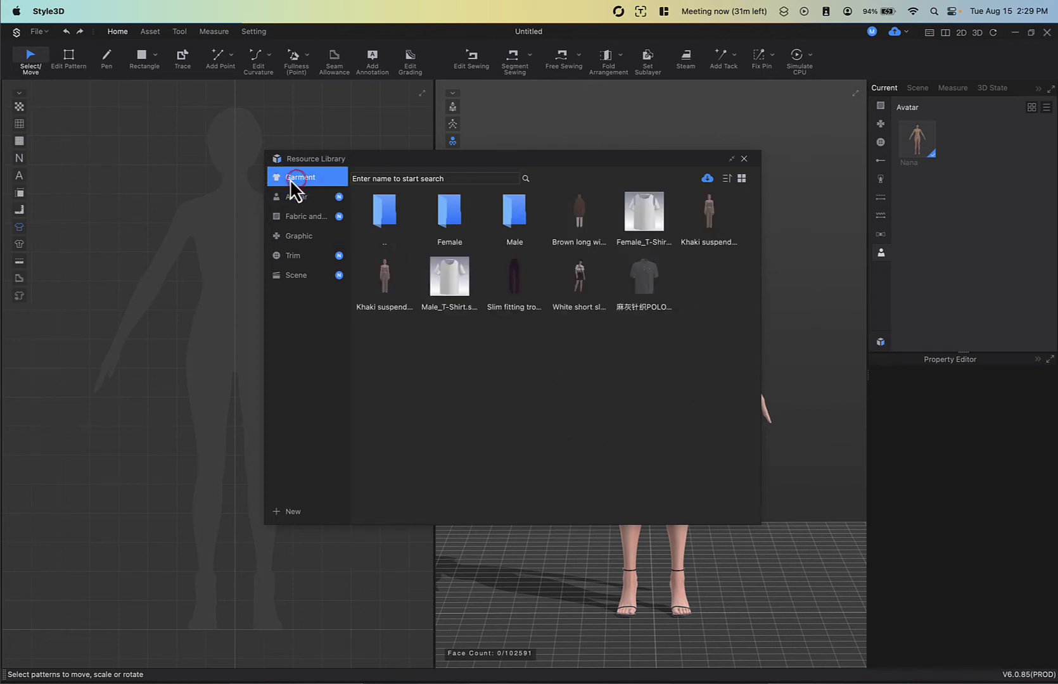
left_click(284, 196)
left_click(299, 217)
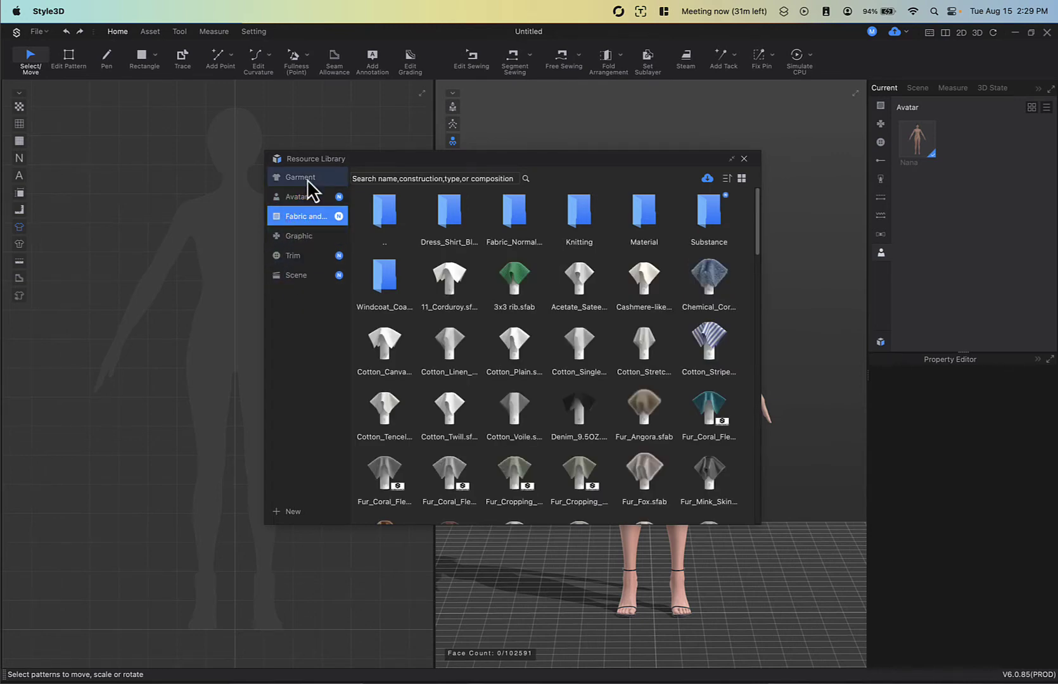
left_click(296, 197)
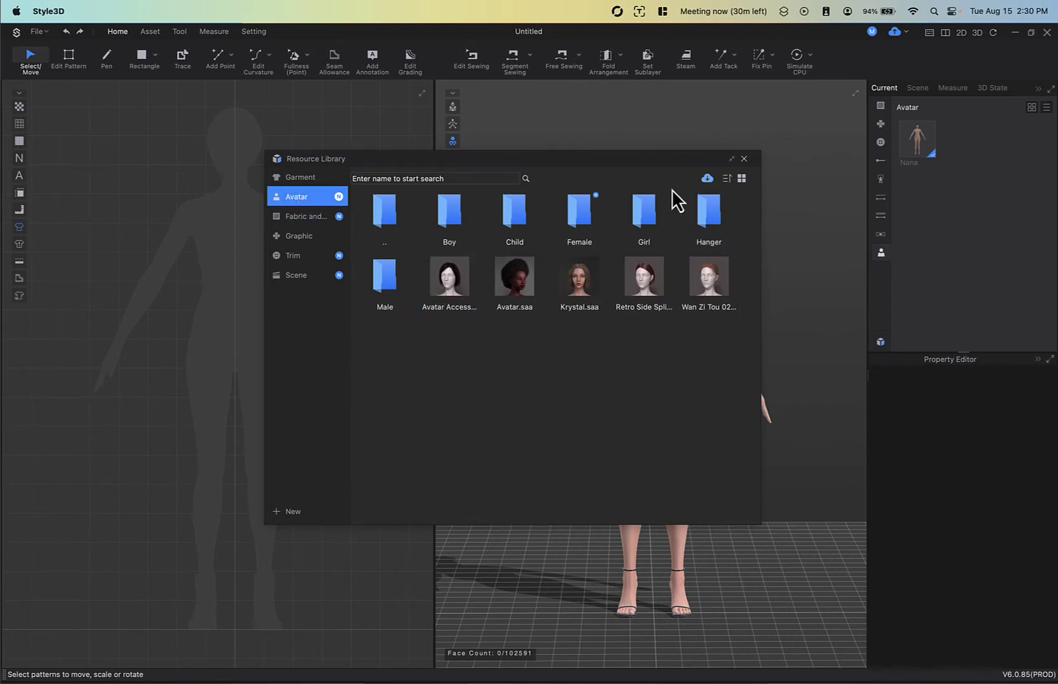
double_click(580, 212)
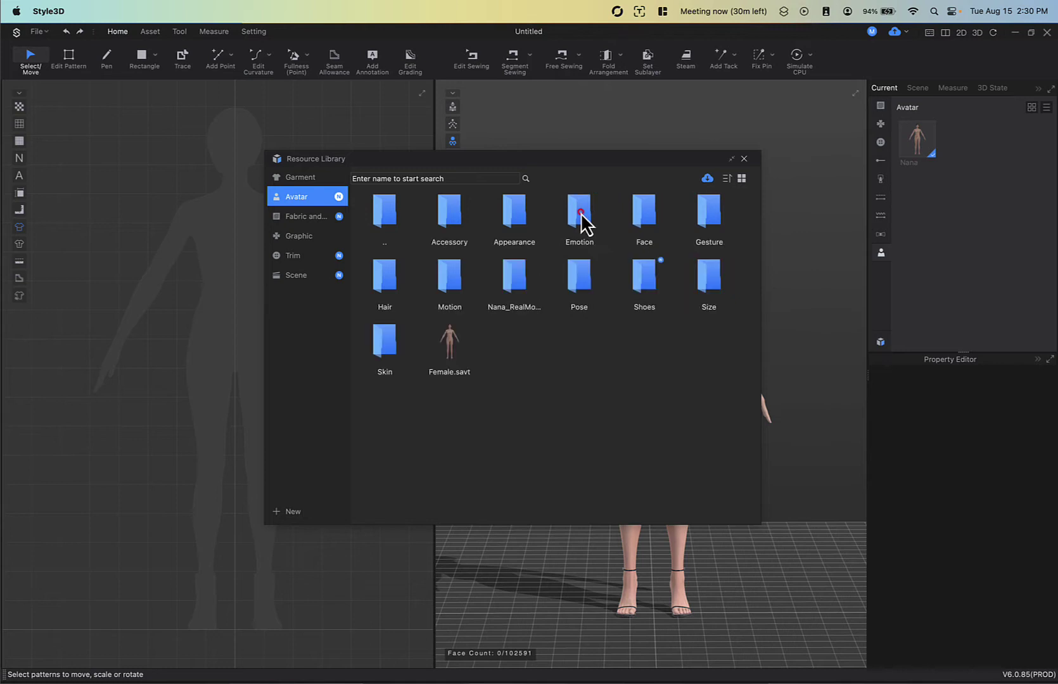
left_click(454, 358)
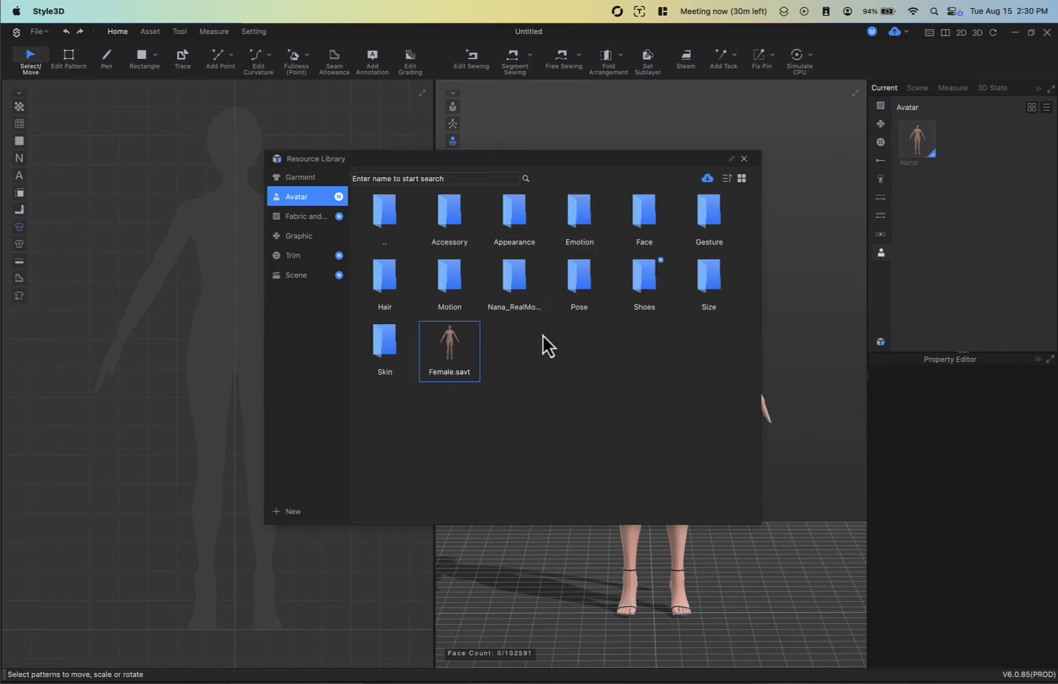
Step: Open the library's online download window and examine the official market's assets and filter options
left_click(707, 179)
left_click_drag(721, 104, 675, 98)
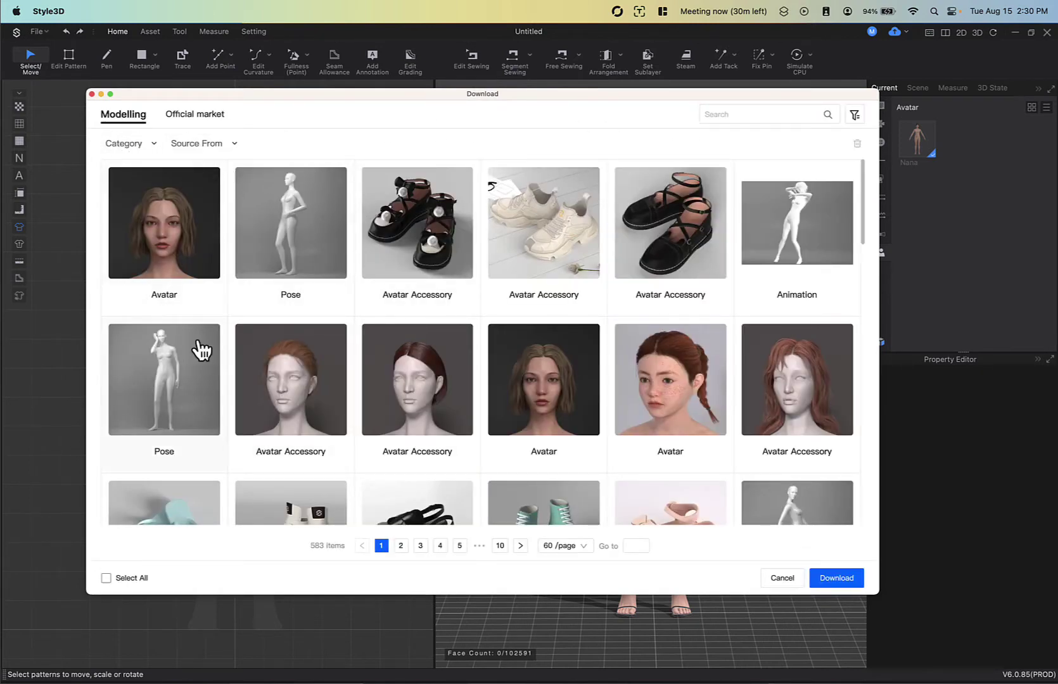
left_click(206, 118)
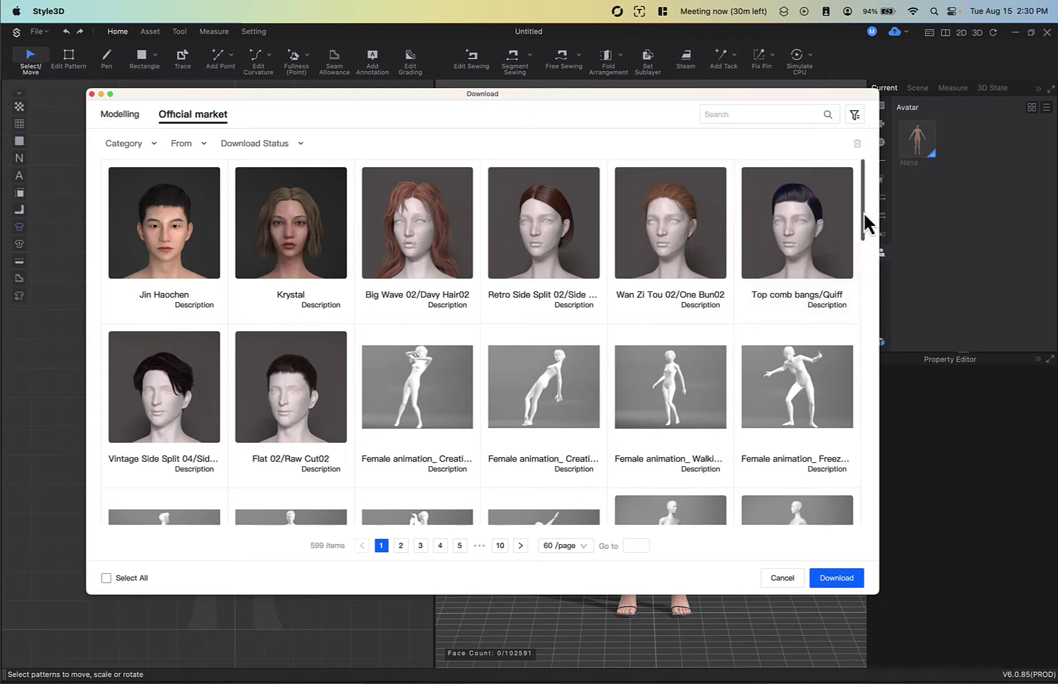
left_click_drag(863, 212, 883, 224)
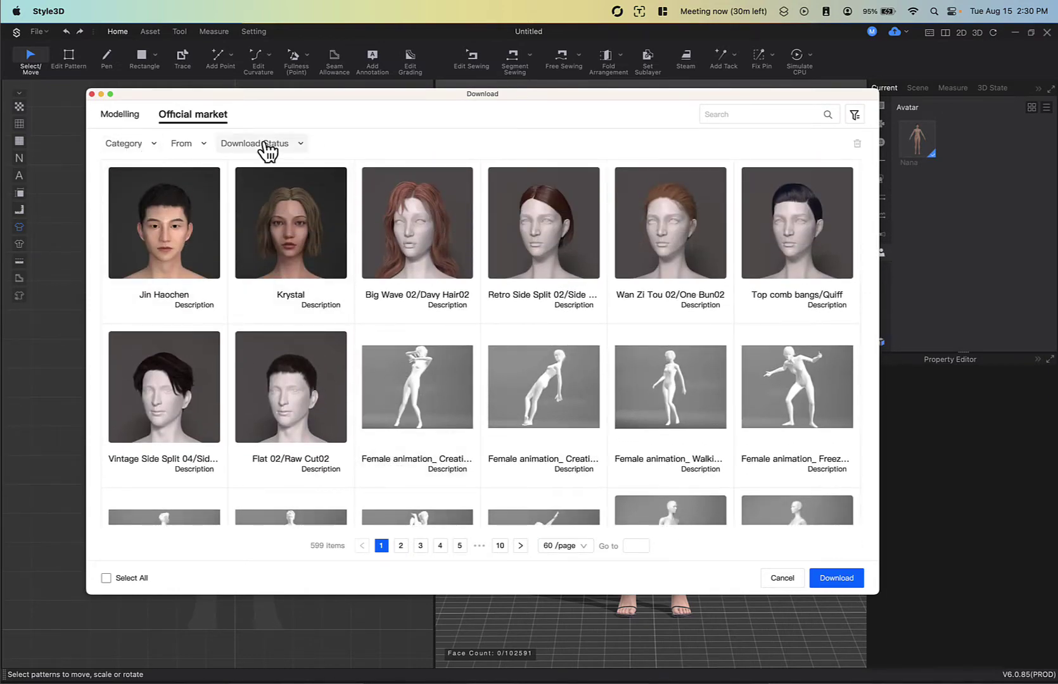
left_click(854, 114)
left_click(854, 114)
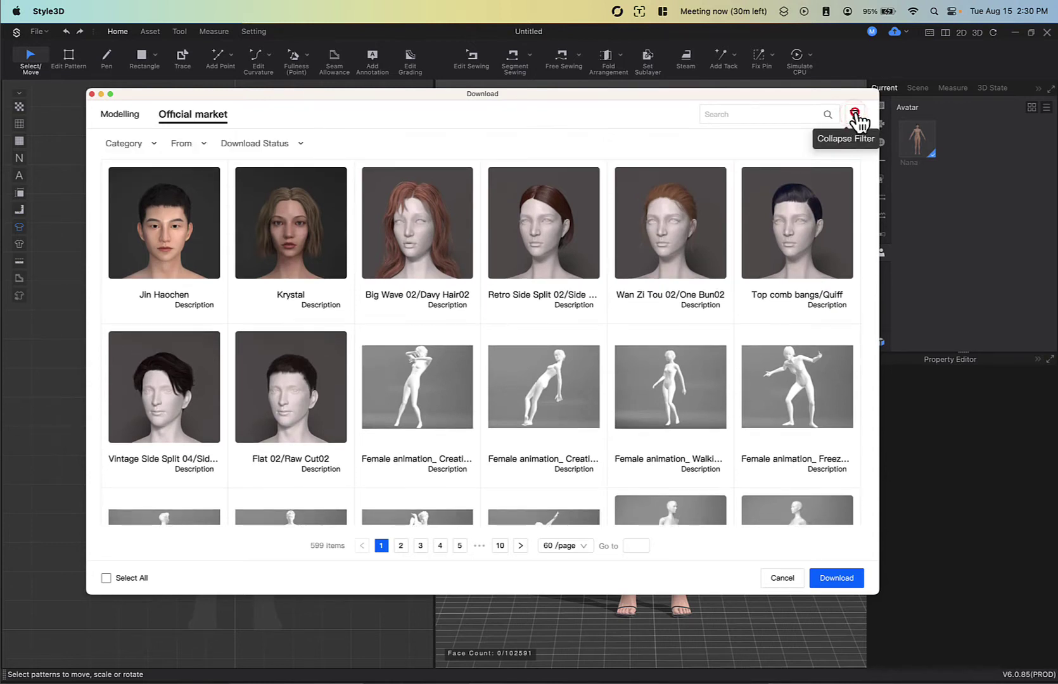
Step: Filter the official market to the Avatar category, look through the avatars, mark Pau and leave without downloading
left_click(153, 144)
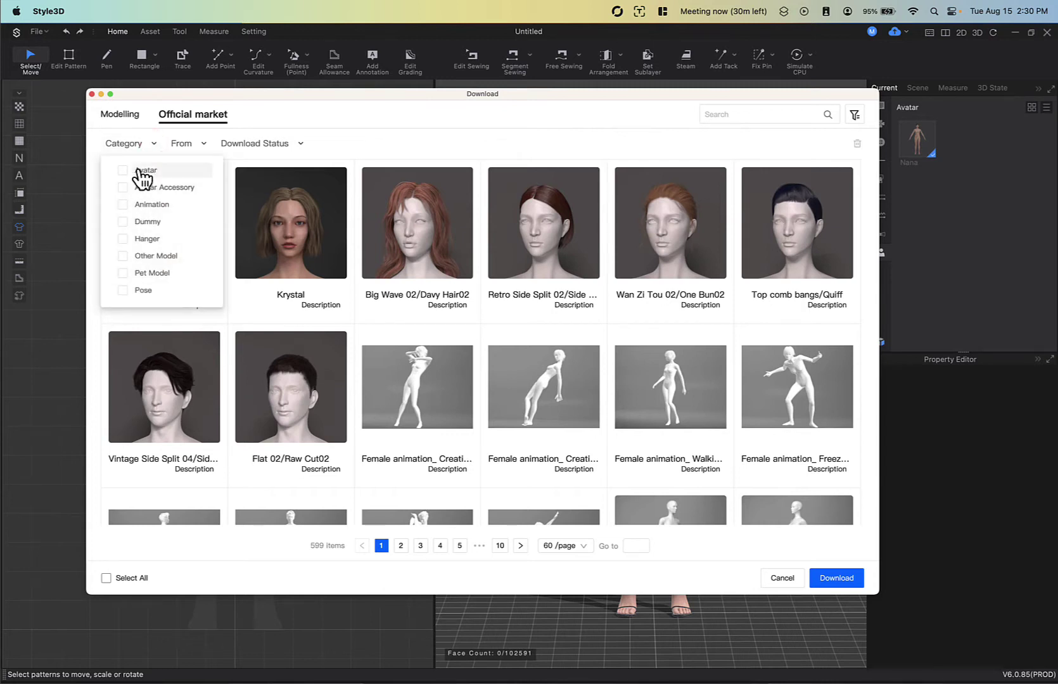
left_click(138, 170)
left_click(436, 170)
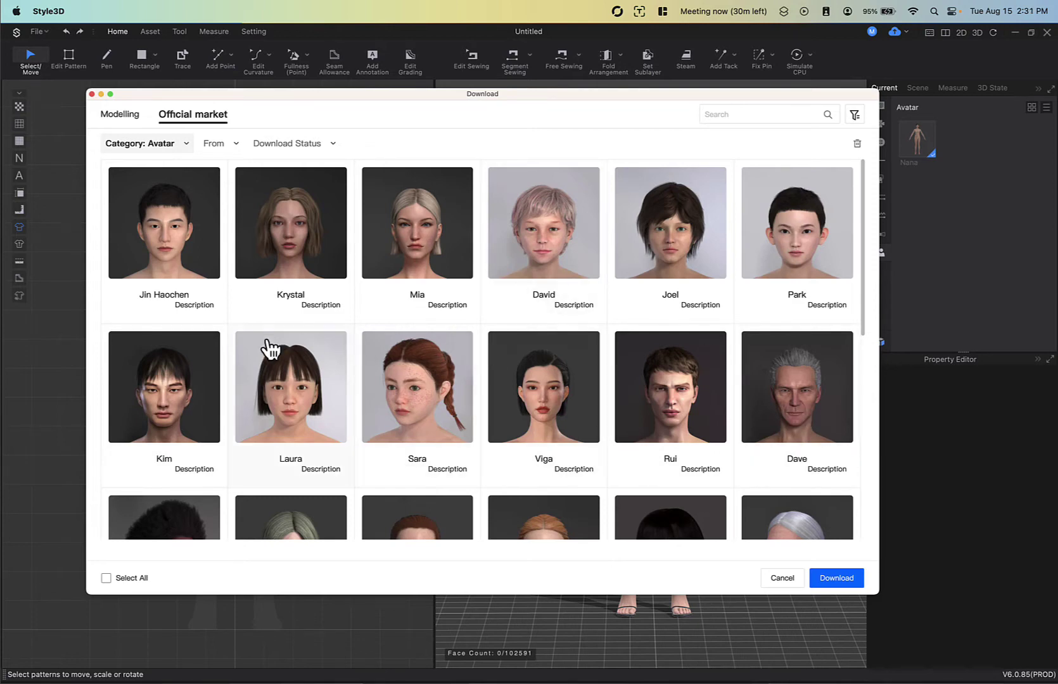
left_click_drag(863, 222, 873, 388)
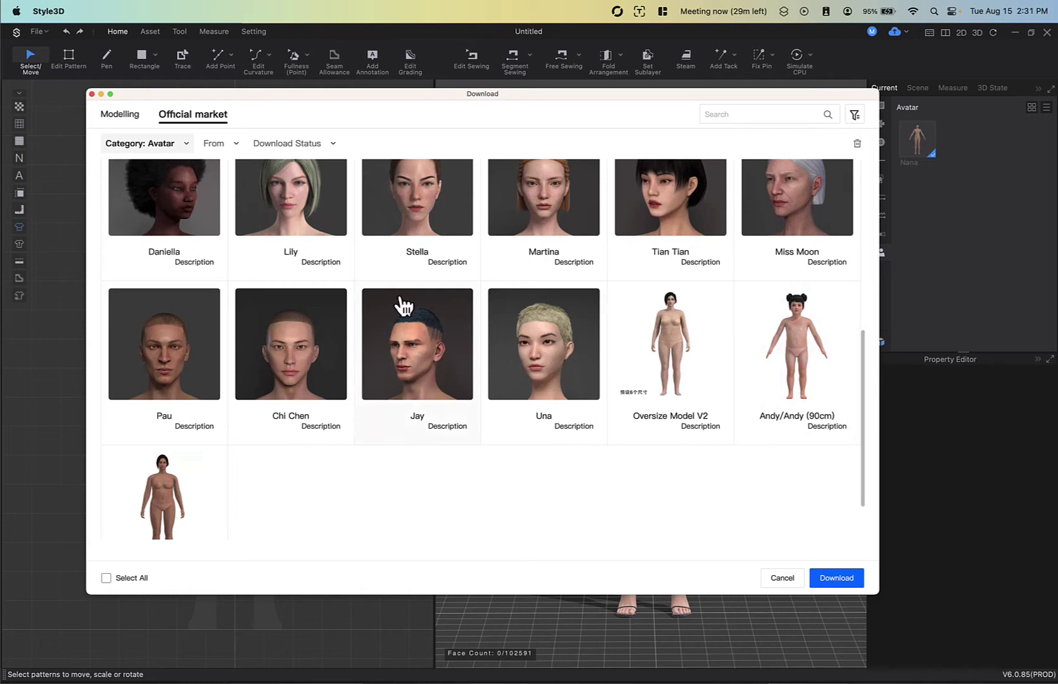
left_click(164, 348)
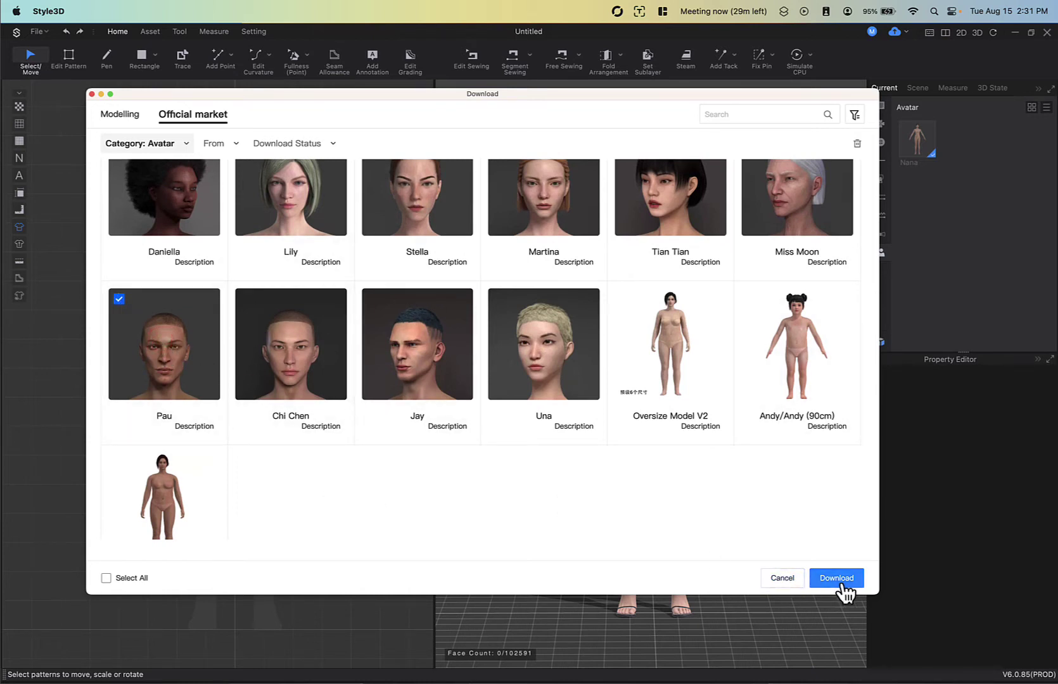
left_click(767, 581)
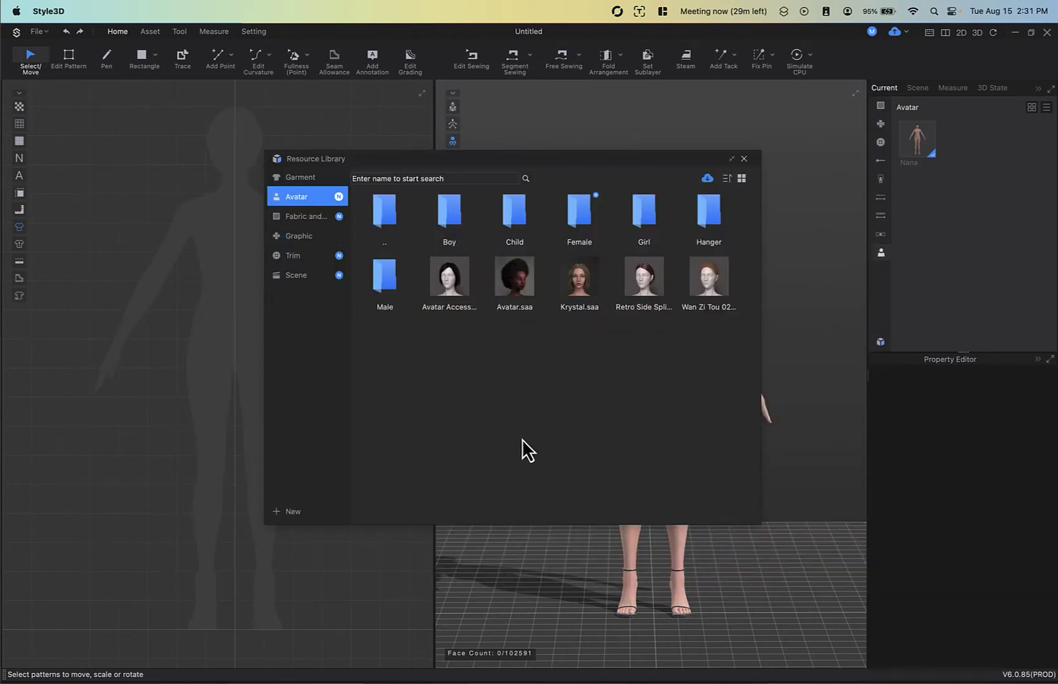
Step: Load Female.savt from the Female avatar folder with the Open load type and default translation, and close the library
double_click(596, 220)
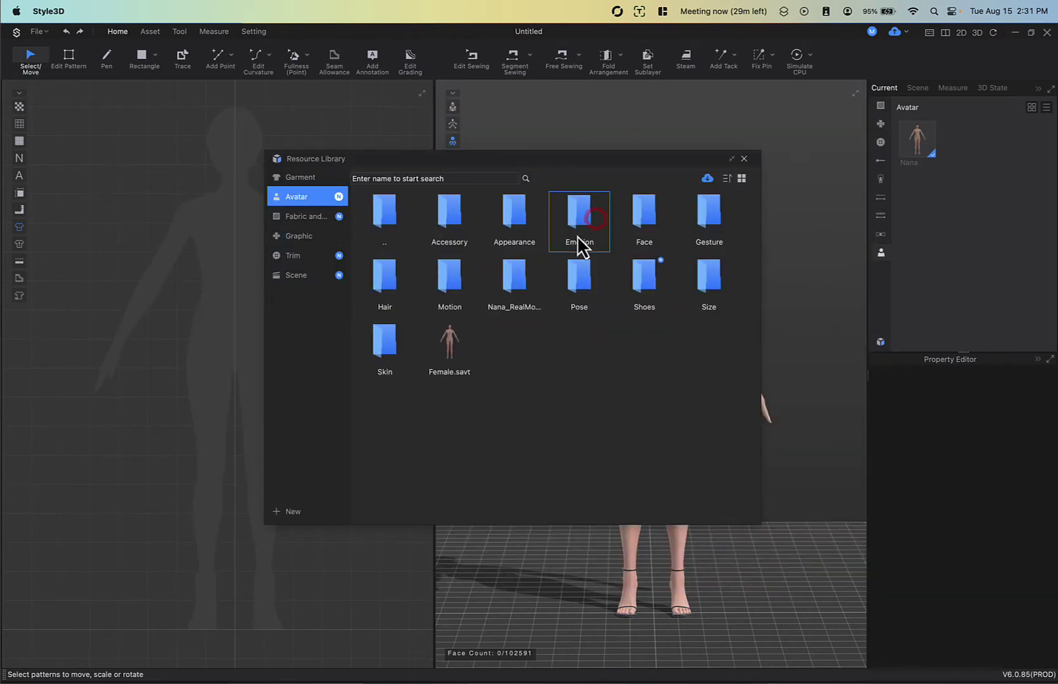
double_click(447, 342)
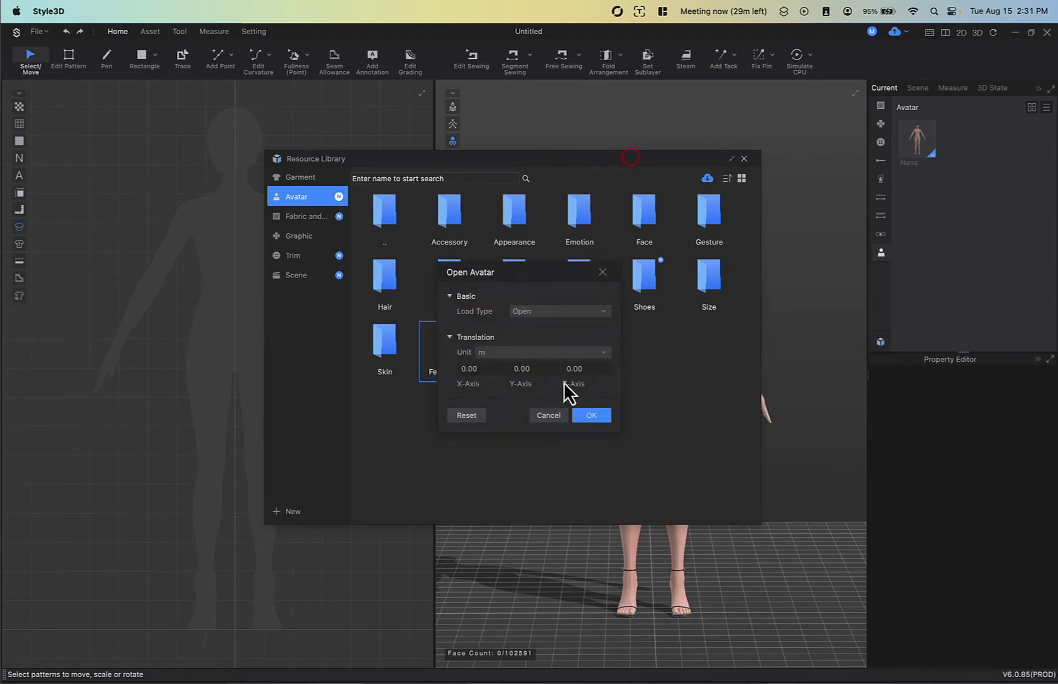
left_click(592, 415)
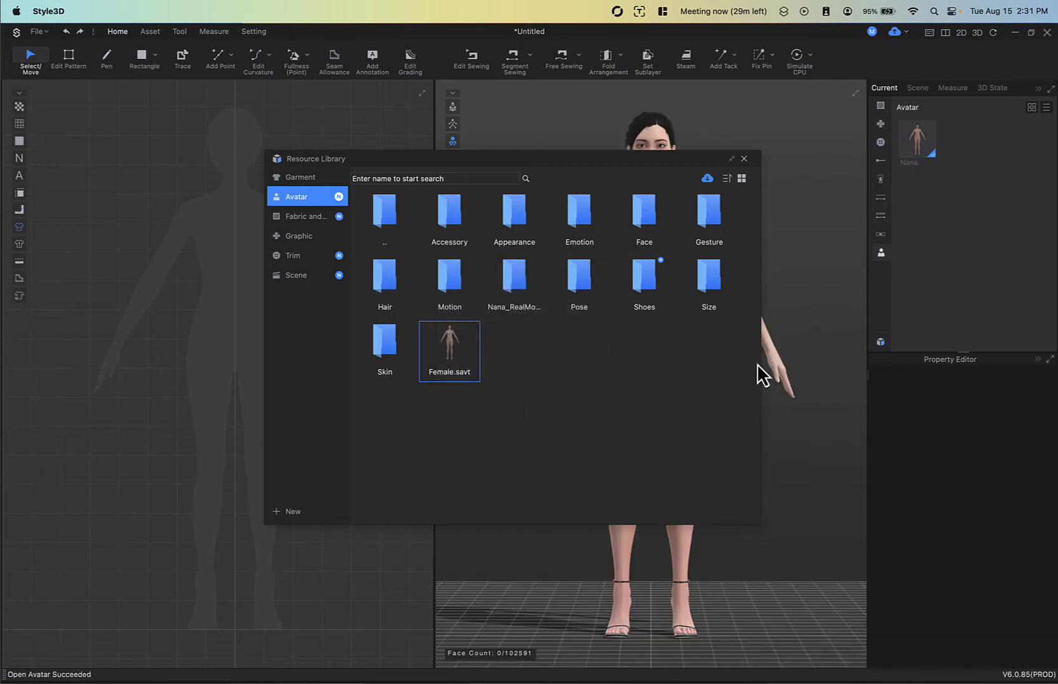
left_click(744, 159)
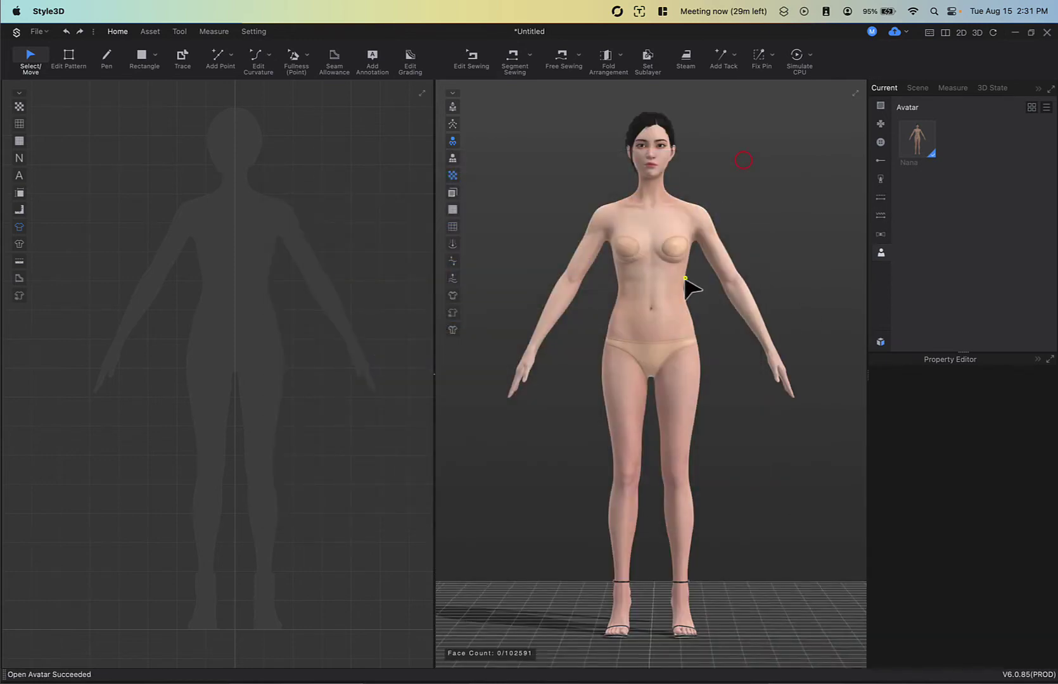
mouse_move(684, 283)
right_mouse_down()
mouse_move(751, 289)
mouse_move(642, 292)
mouse_move(689, 290)
right_mouse_up()
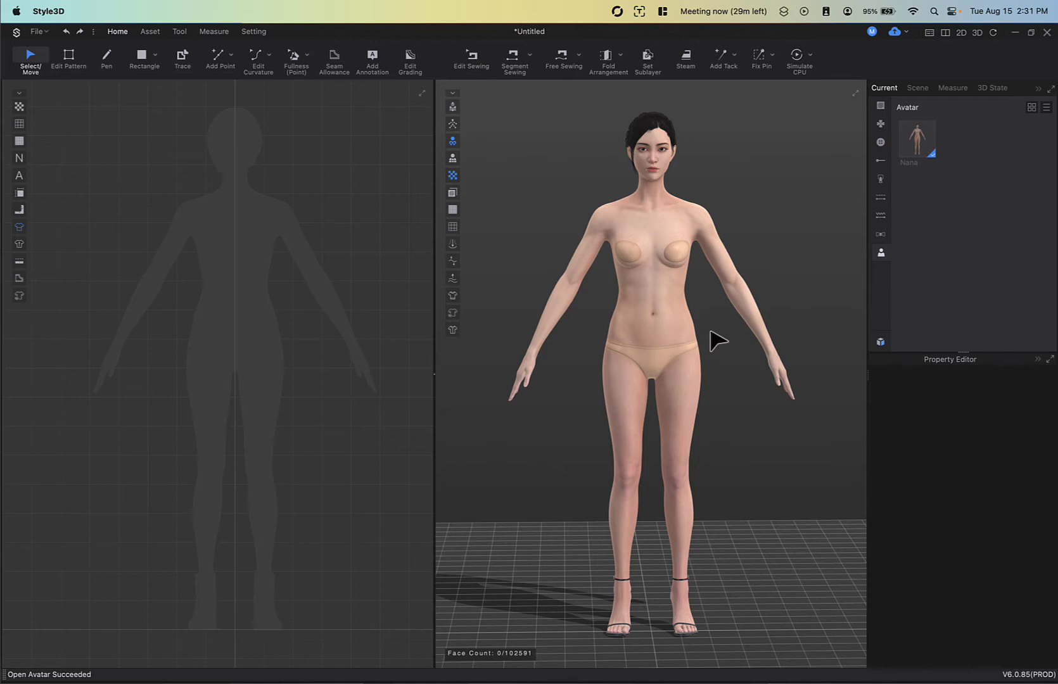
left_click_drag(317, 292, 341, 305)
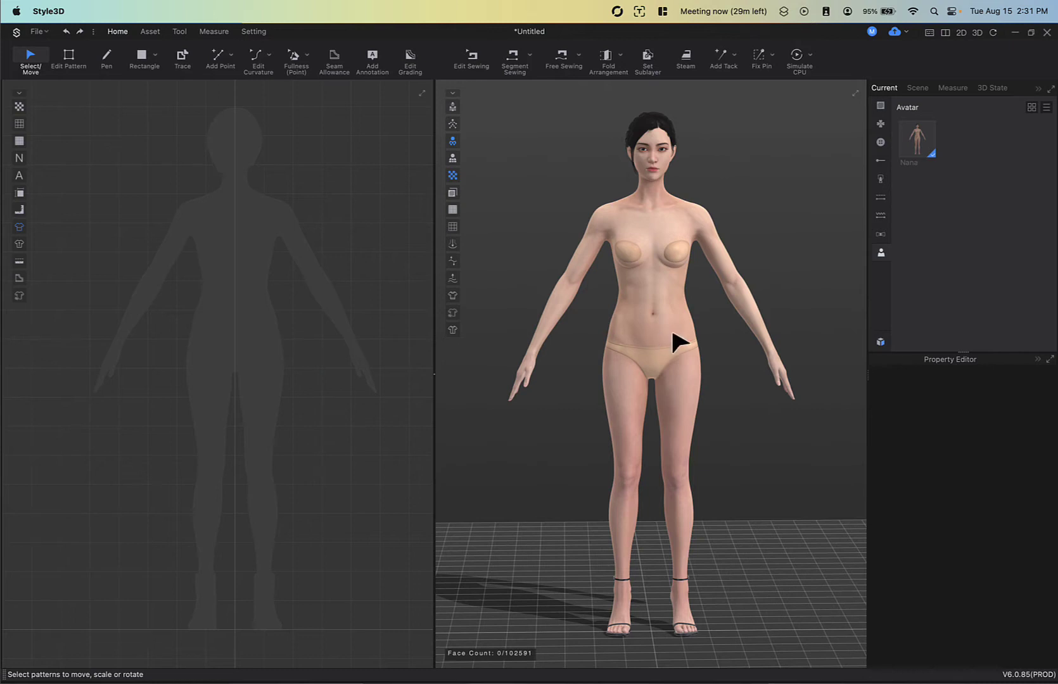
left_click(549, 150)
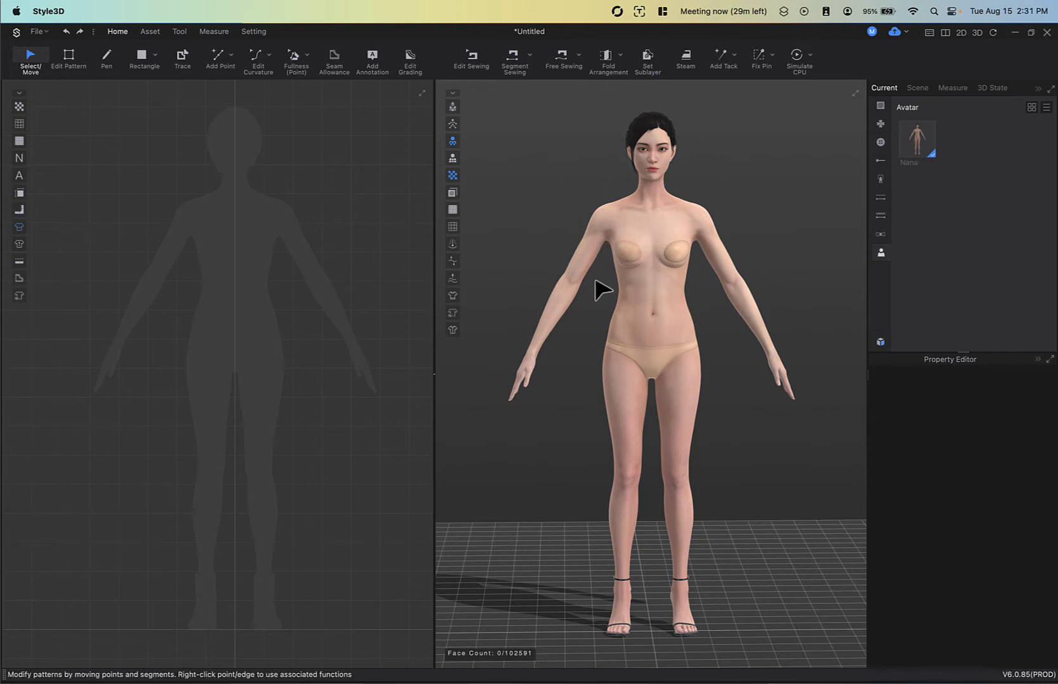
Step: Select the avatar's body in the 3D view and examine its properties and the actions available for it
left_click(678, 298)
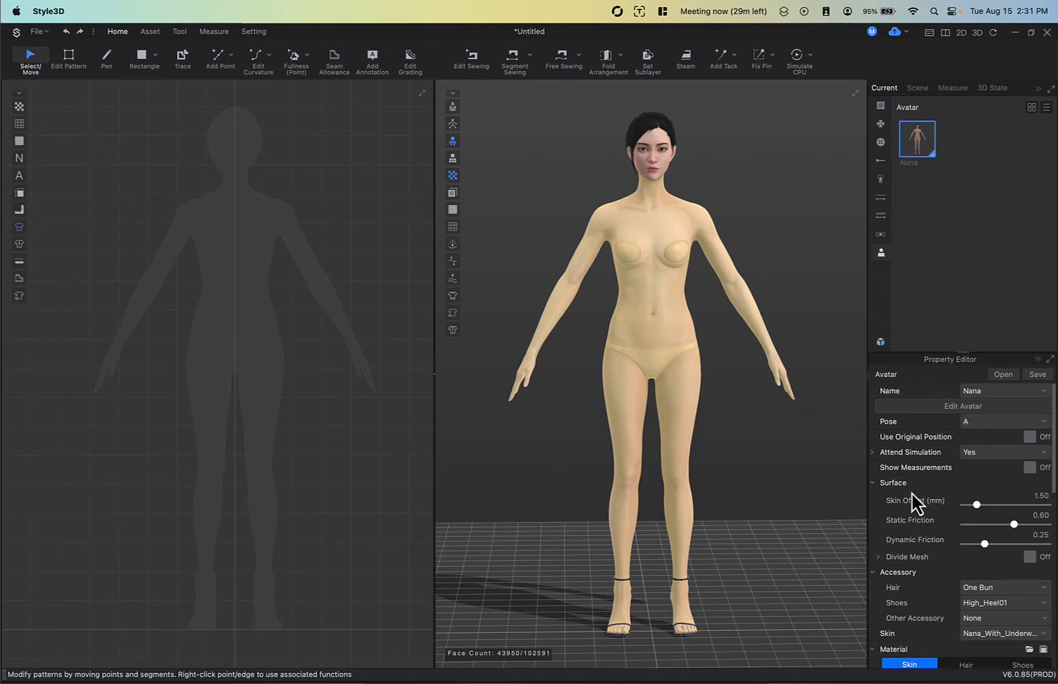
right_click(679, 210)
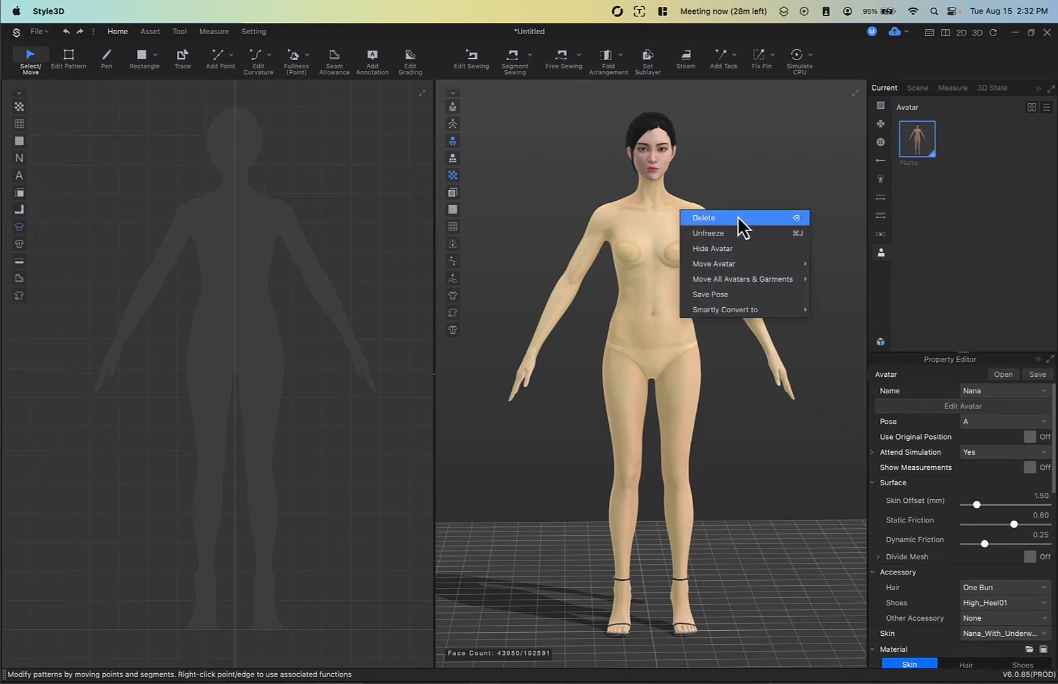
mouse_move(749, 314)
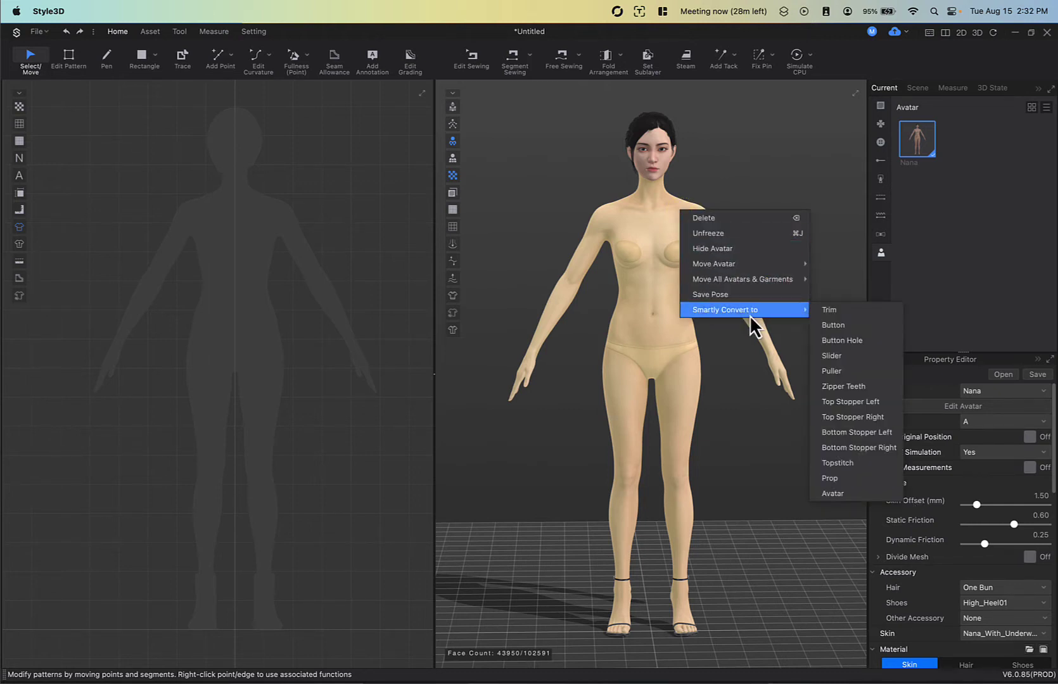
left_click(753, 250)
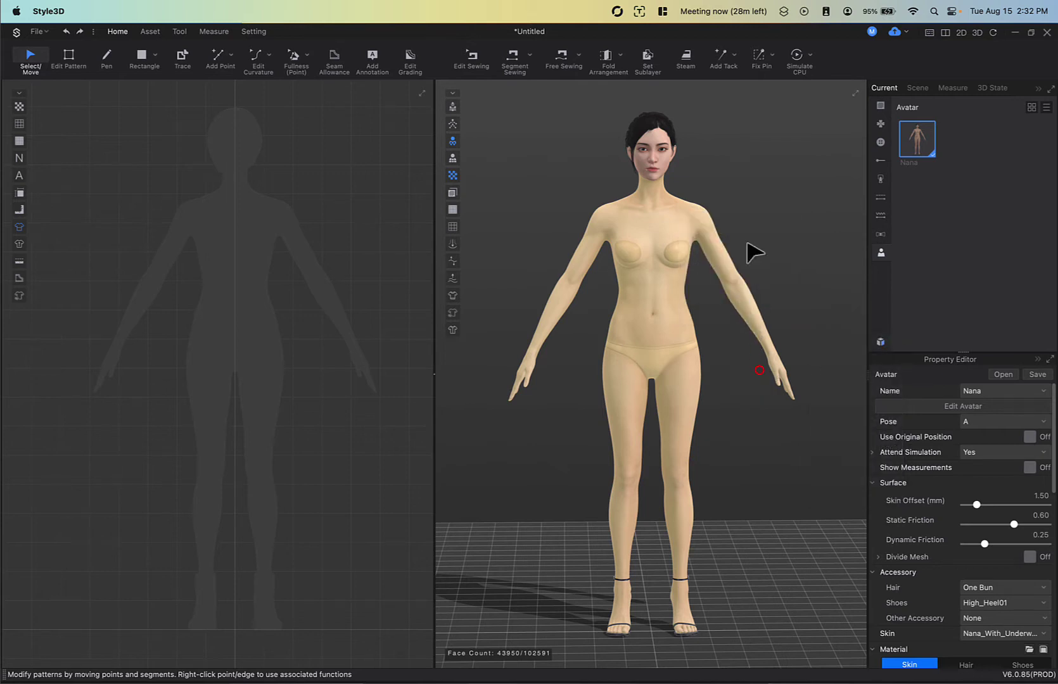
Step: Examine the 3D workspace's view, garment visibility and environment display options, and check the avatar from a slightly different angle
right_click(751, 159)
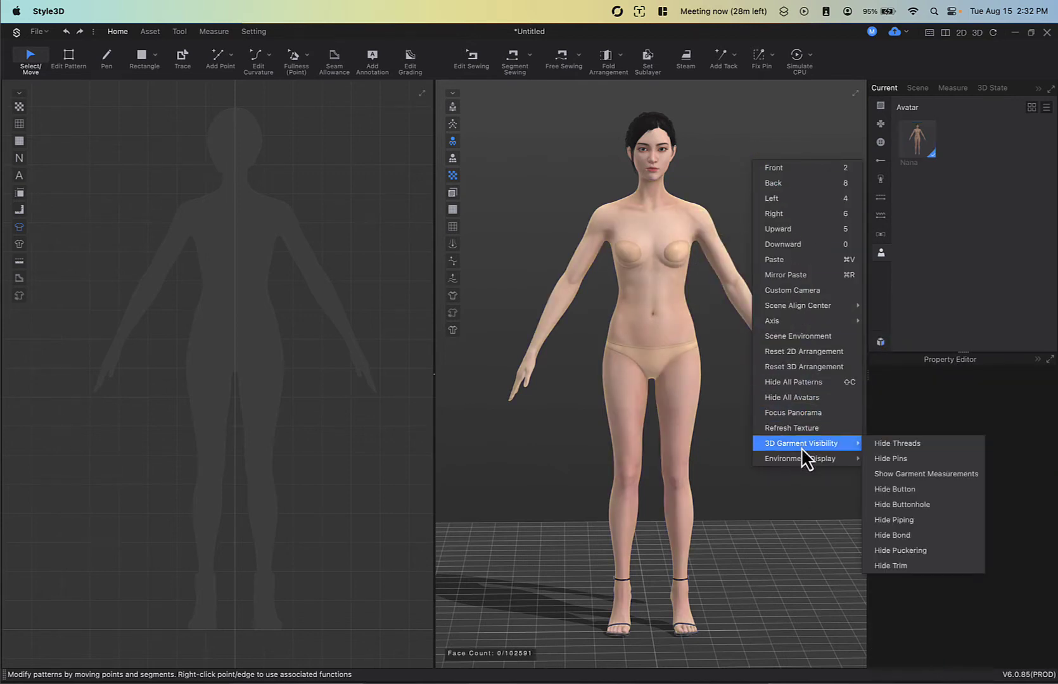
mouse_move(804, 460)
left_click(721, 350)
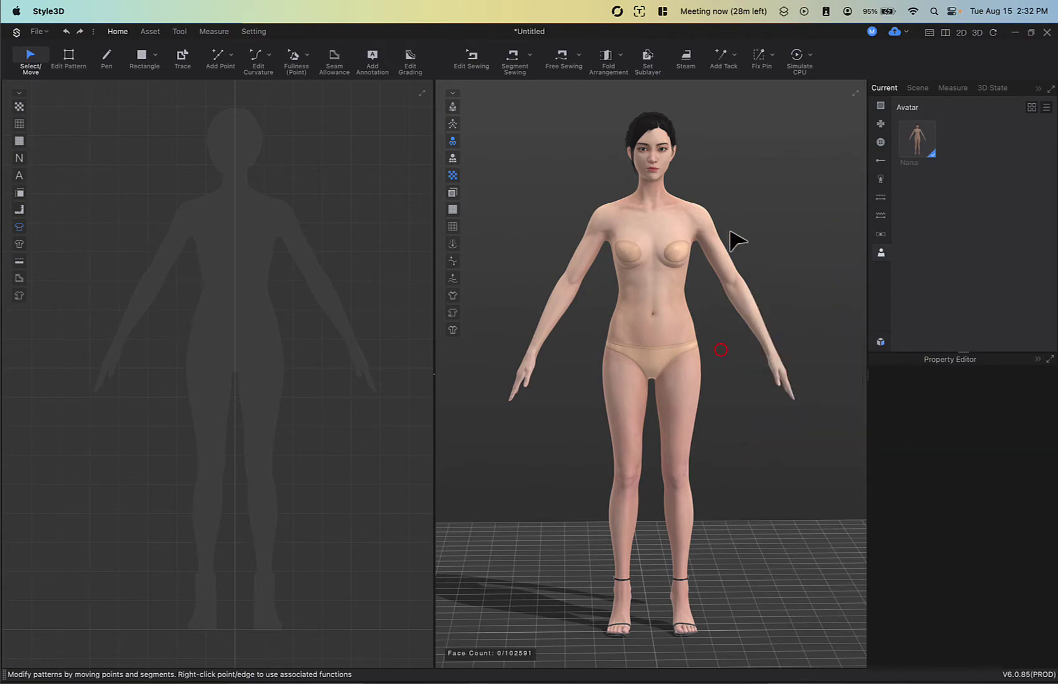
mouse_move(756, 207)
right_mouse_down()
mouse_move(754, 218)
mouse_move(616, 245)
mouse_move(819, 201)
mouse_move(703, 227)
mouse_move(564, 222)
mouse_move(750, 213)
right_mouse_up()
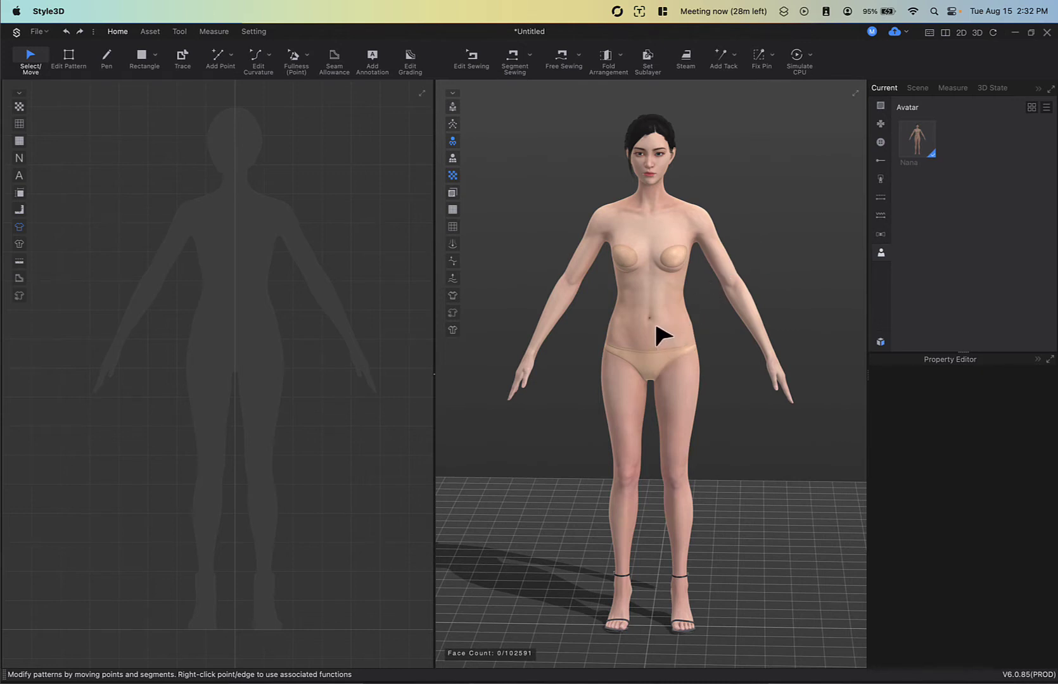
Step: Try out panning in the 3D and 2D workspaces by shifting the avatar and its silhouette slightly
mouse_move(651, 324)
middle_mouse_down()
mouse_move(667, 339)
mouse_move(555, 340)
mouse_move(680, 319)
mouse_move(655, 451)
mouse_move(624, 332)
mouse_move(664, 367)
mouse_move(659, 338)
middle_mouse_up()
mouse_move(195, 398)
middle_mouse_down()
mouse_move(227, 303)
mouse_move(285, 411)
mouse_move(186, 468)
mouse_move(165, 432)
mouse_move(225, 394)
mouse_move(215, 392)
middle_mouse_up()
scroll(661, 447, "up", 1)
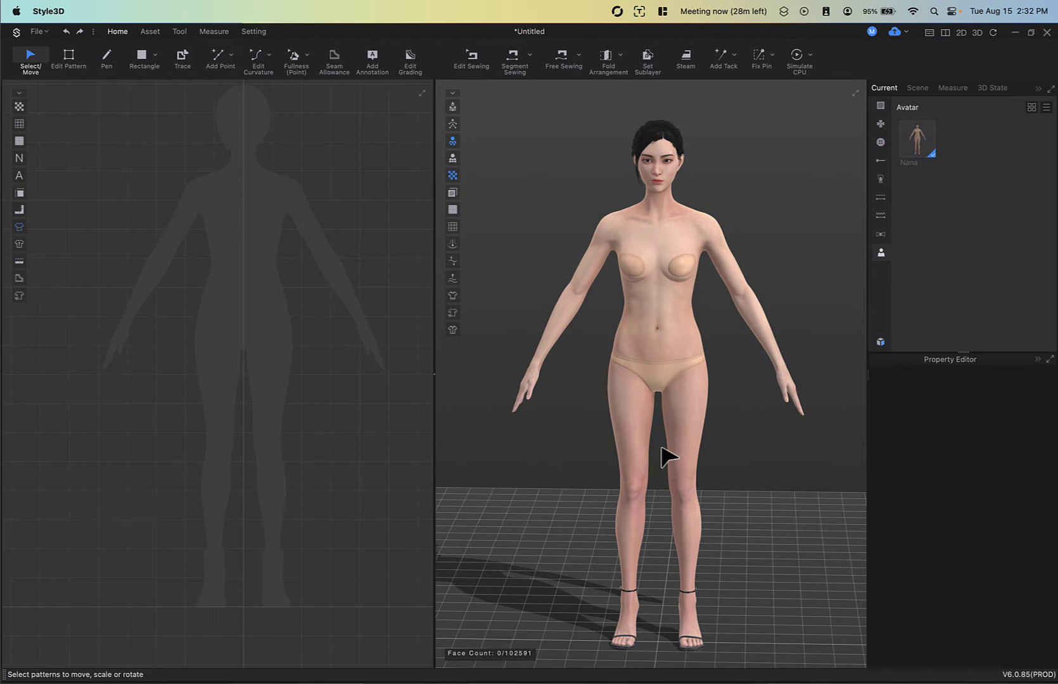
Step: View the avatar from the front, back, both sides, top and bottom, and return to the front view
key("2")
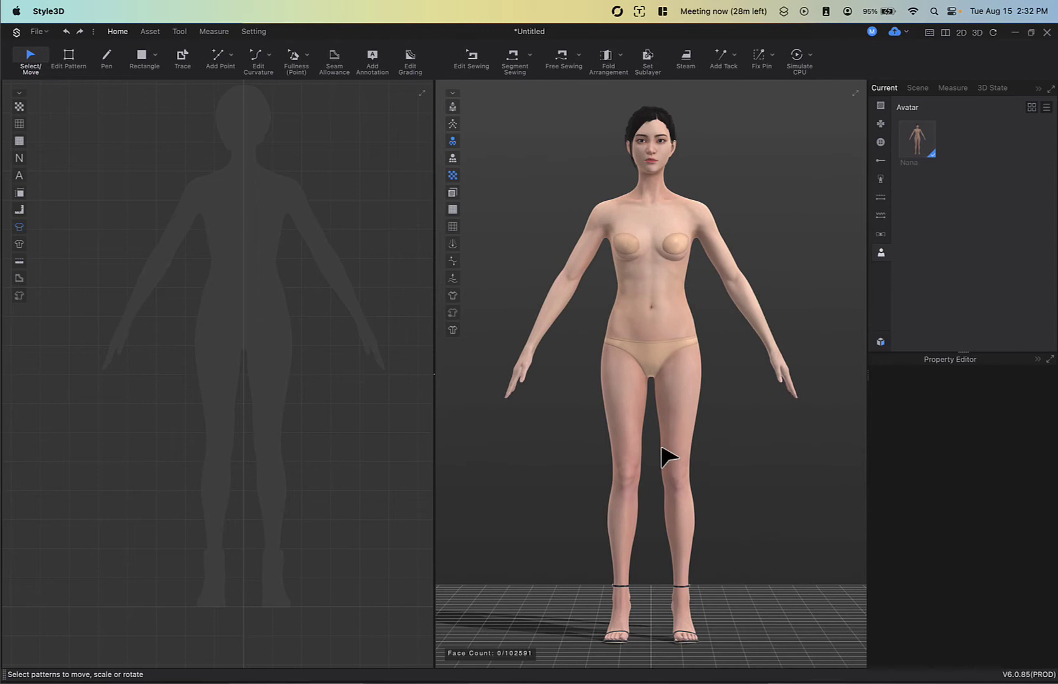
key("8")
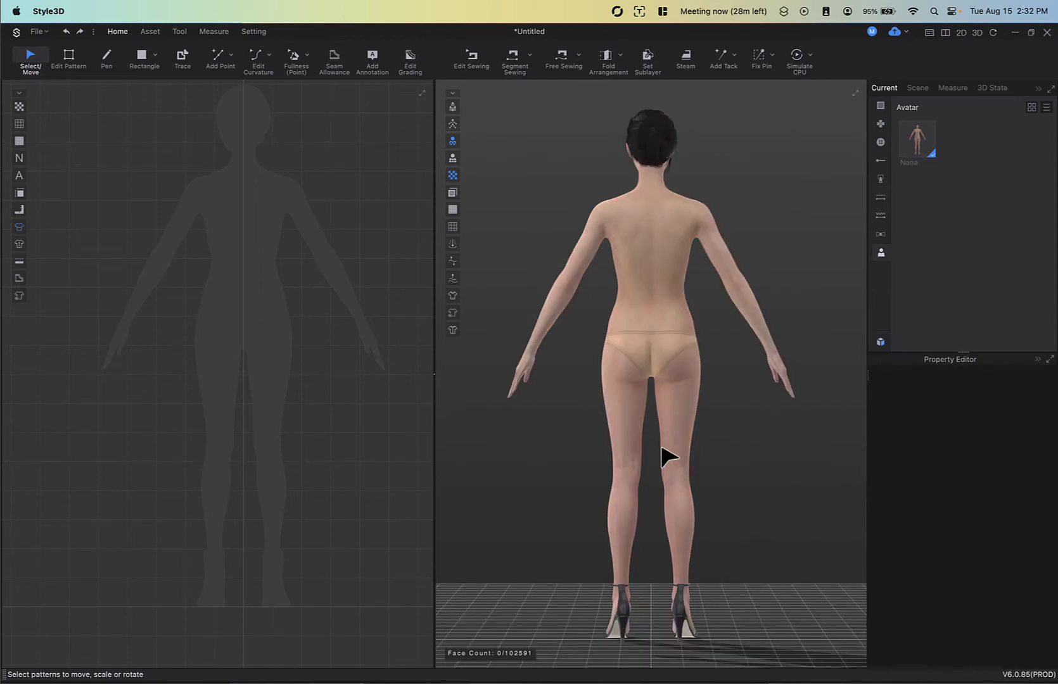
key("6")
key("4")
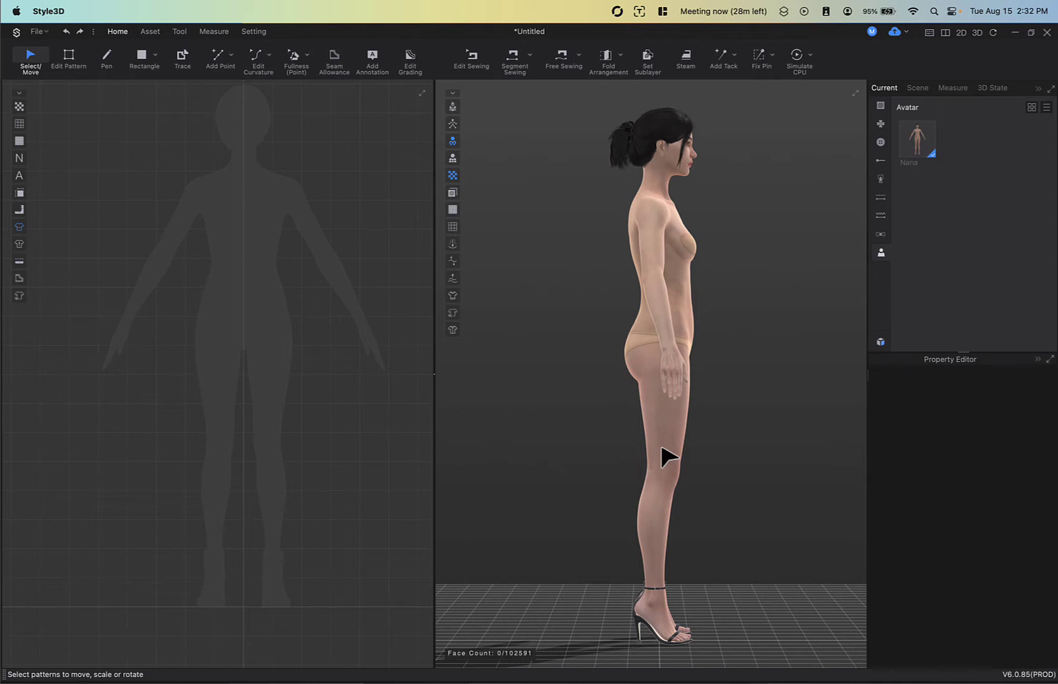
key("5")
key("0")
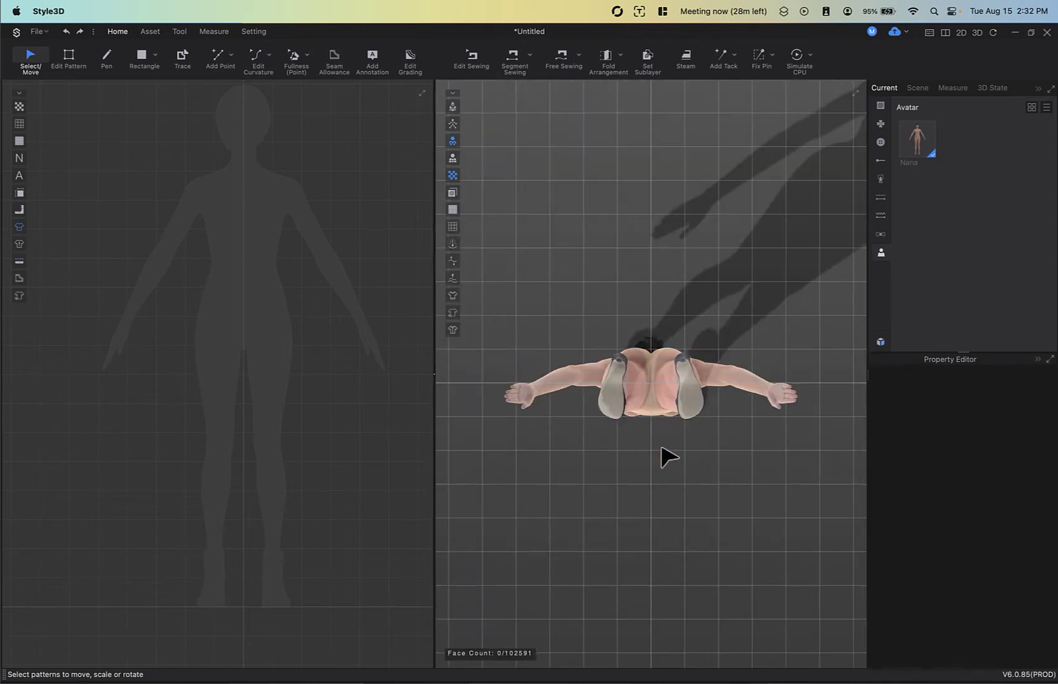
key("2")
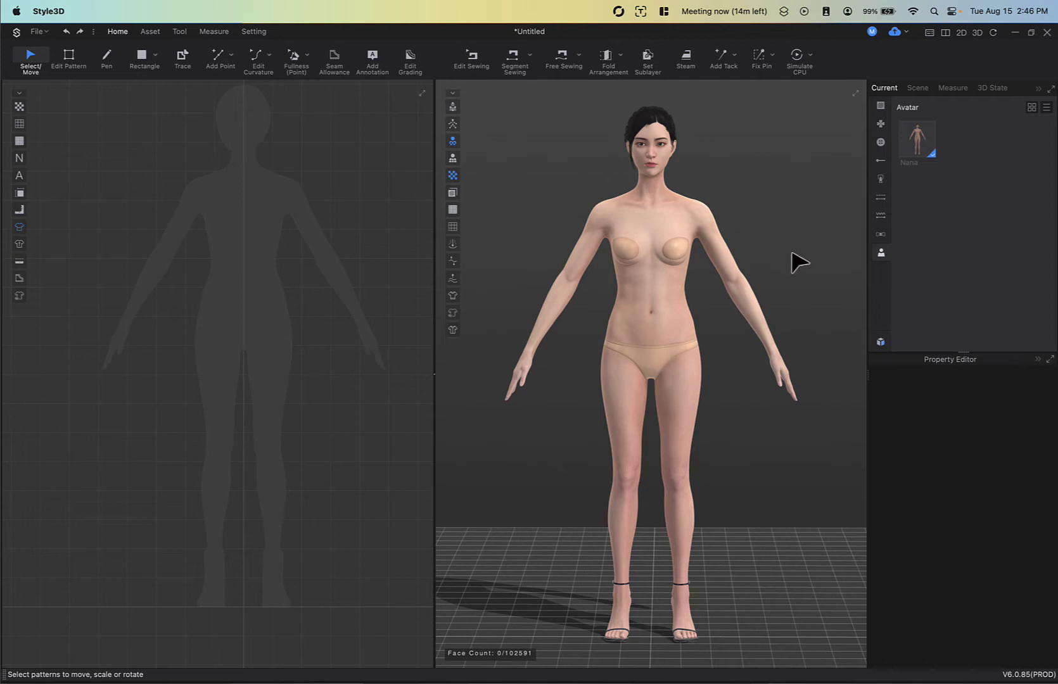
mouse_move(792, 262)
right_mouse_down()
mouse_move(685, 259)
mouse_move(799, 263)
right_mouse_up()
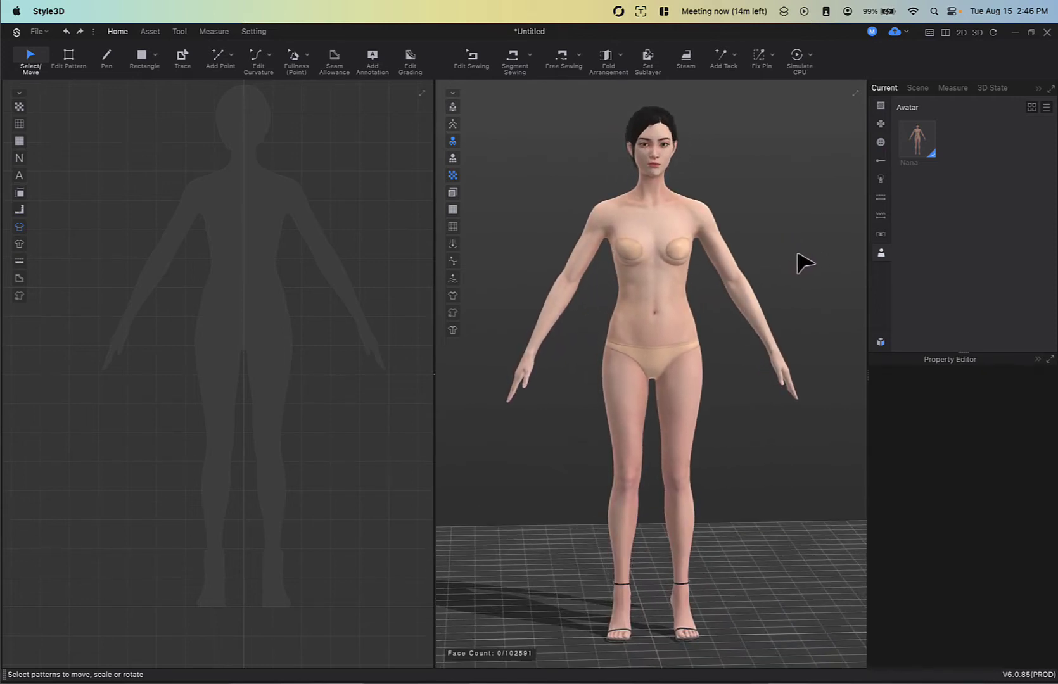
Step: Load the Female_T-Shirt garment from the resource library with the Open load type and default translation, and close the library
left_click(881, 343)
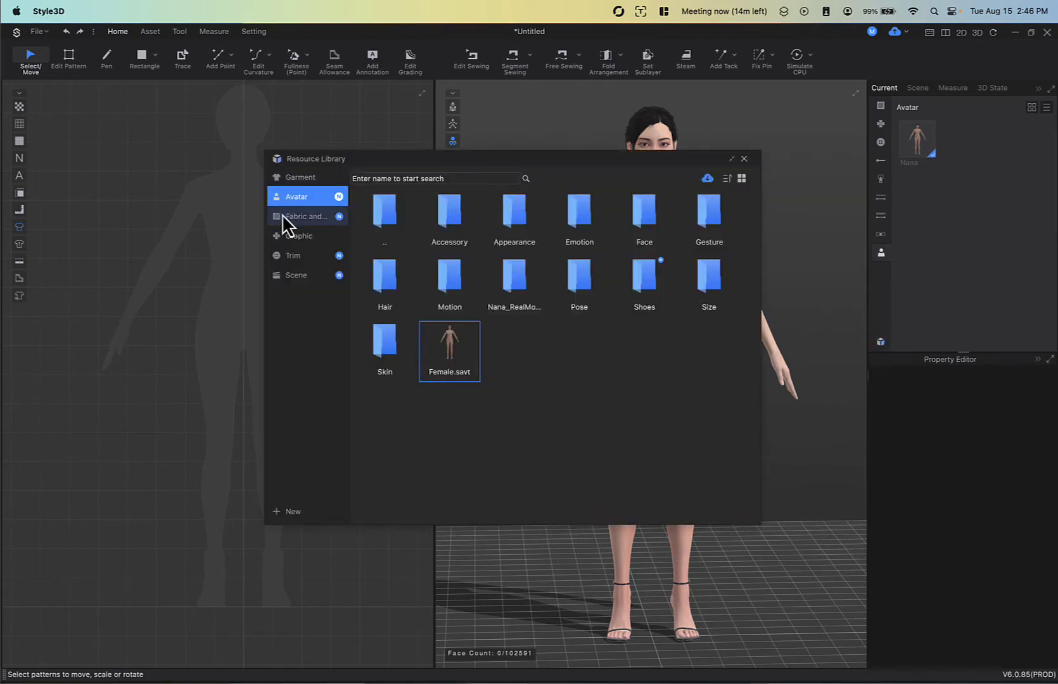
left_click(292, 178)
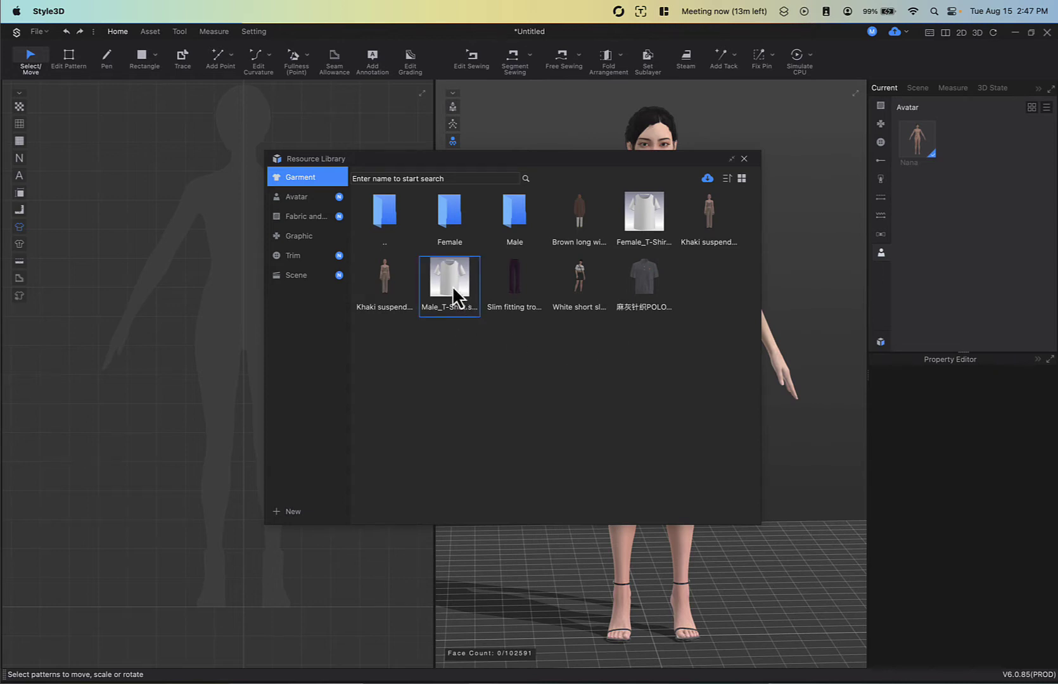
left_click(641, 209)
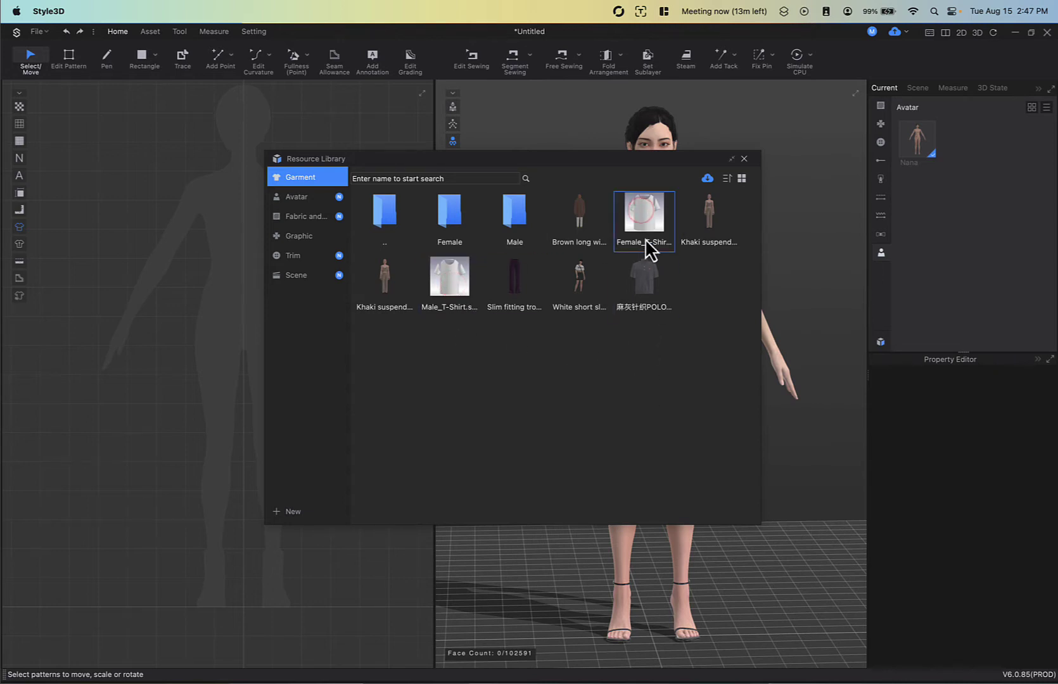
double_click(638, 219)
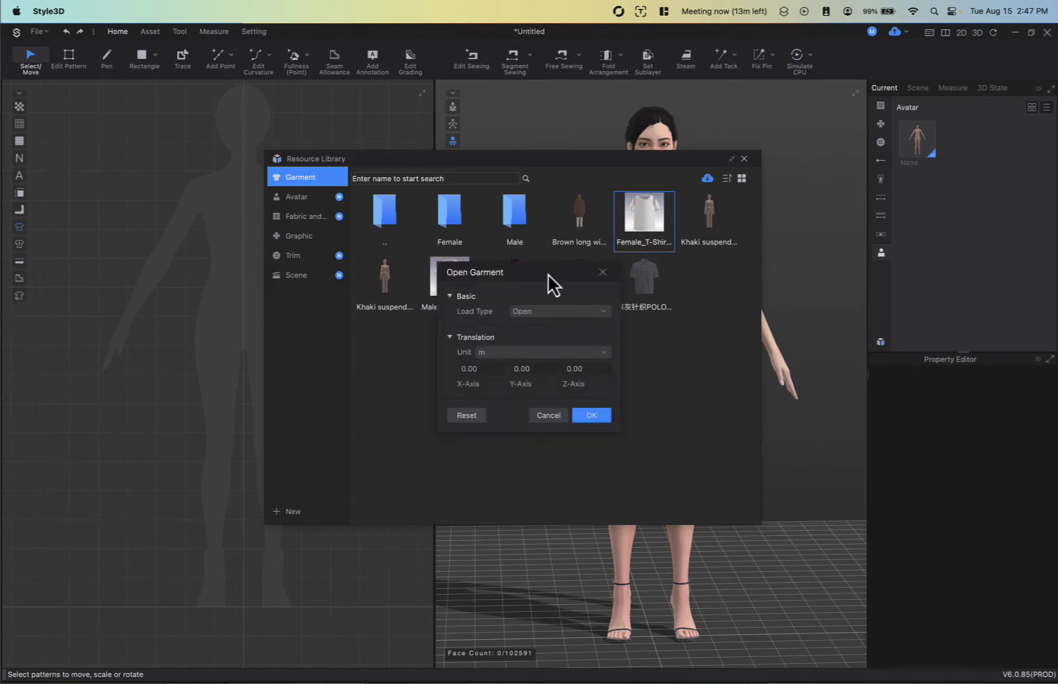
left_click_drag(547, 273, 608, 254)
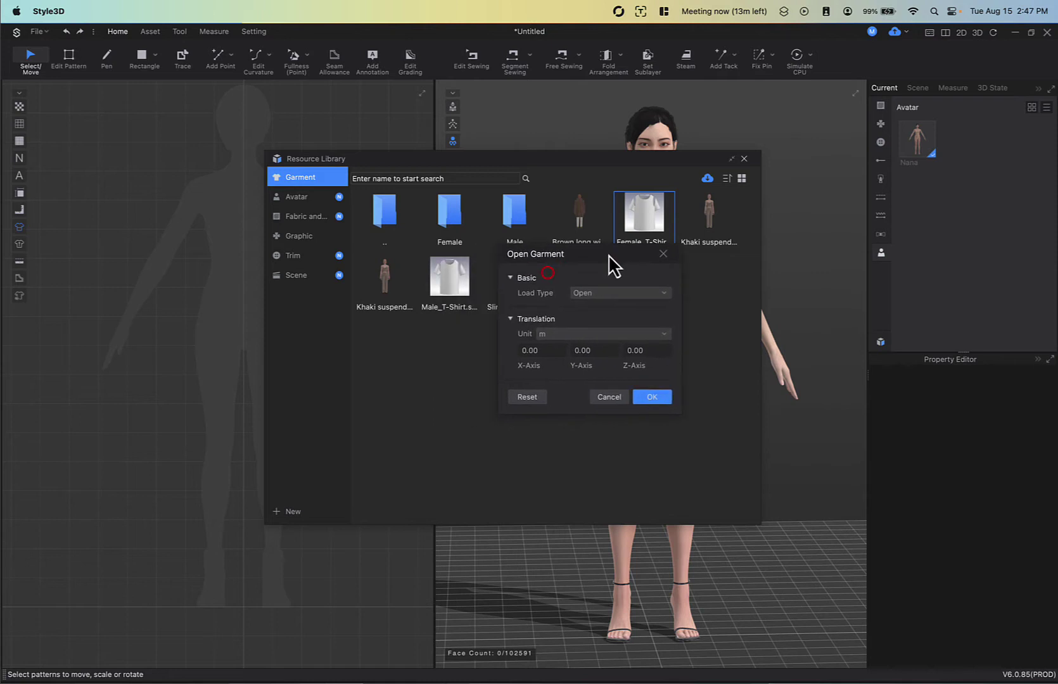
left_click(654, 397)
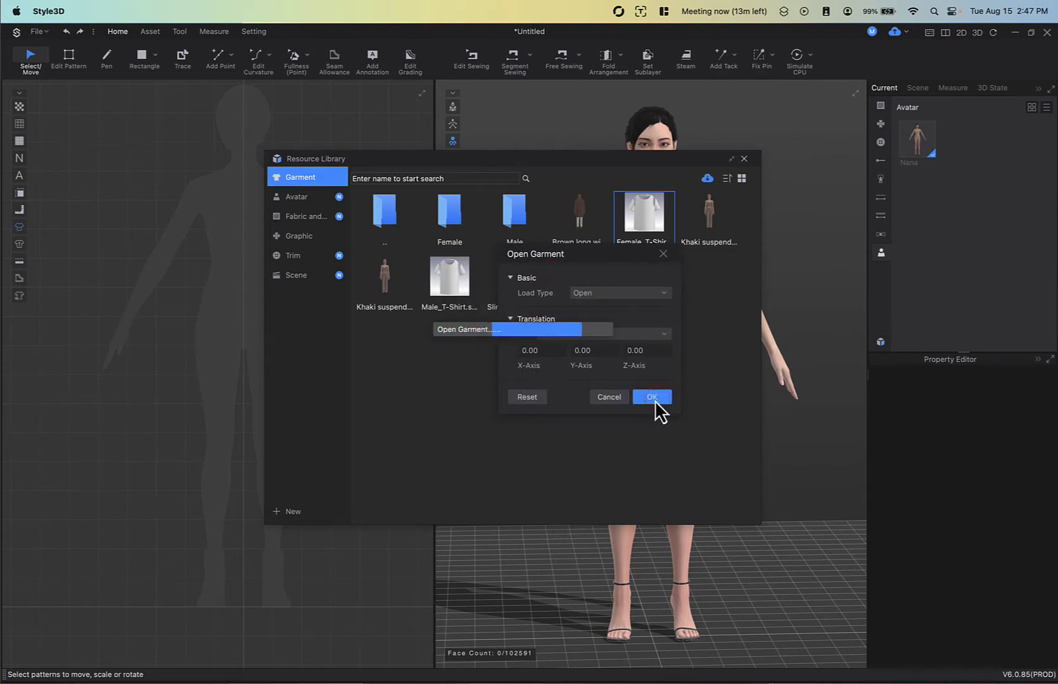
left_click_drag(614, 163, 393, 158)
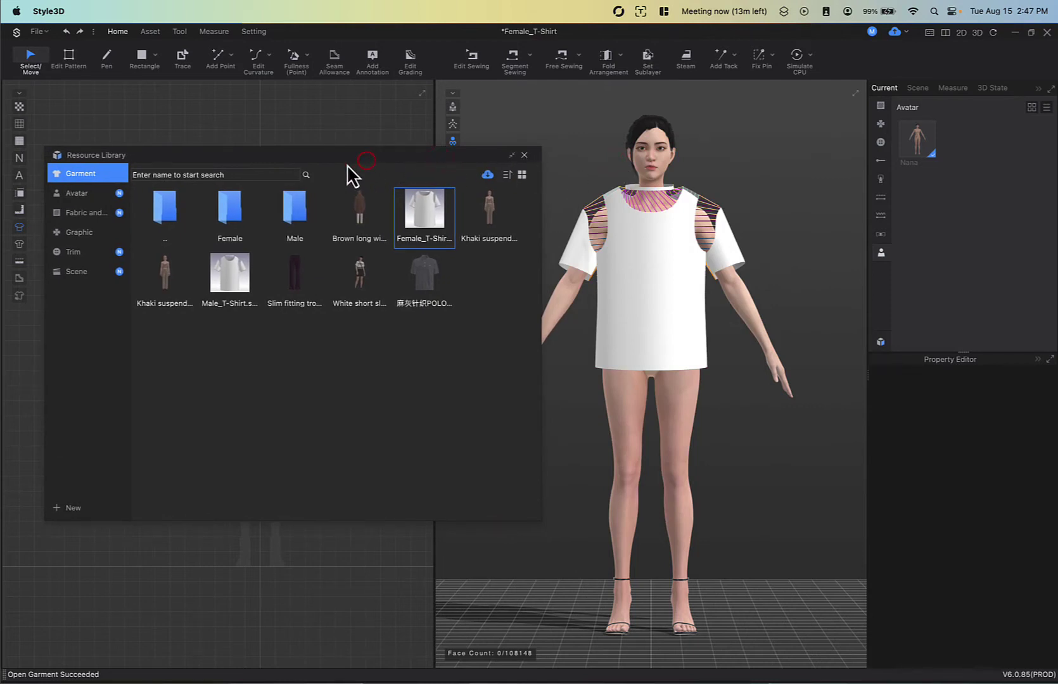
left_click_drag(438, 162, 497, 144)
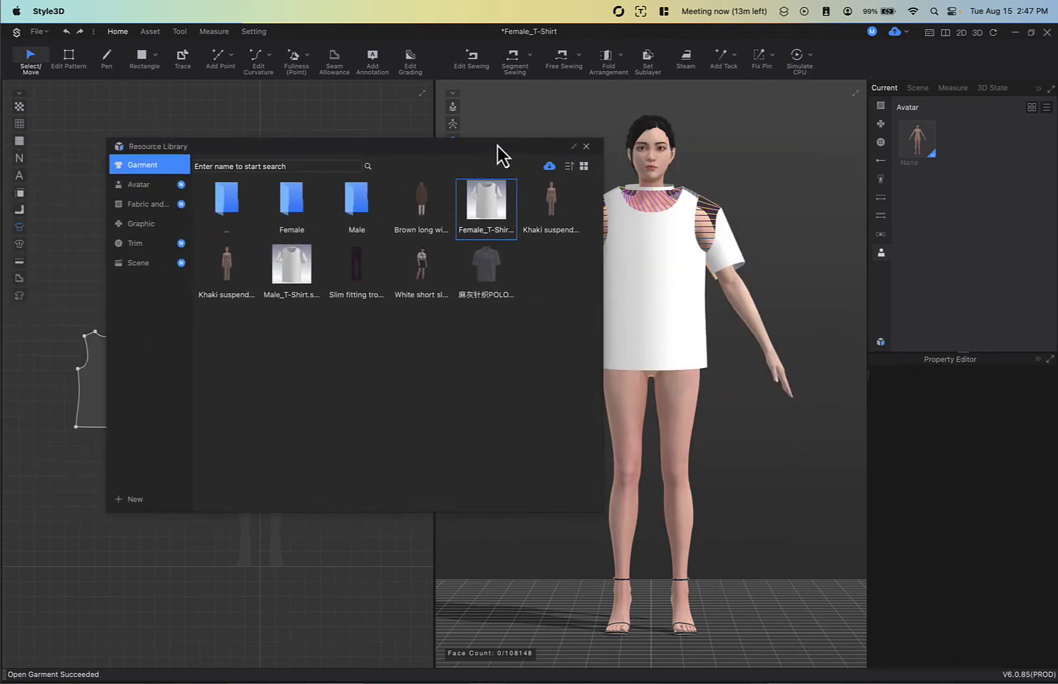
left_click(586, 146)
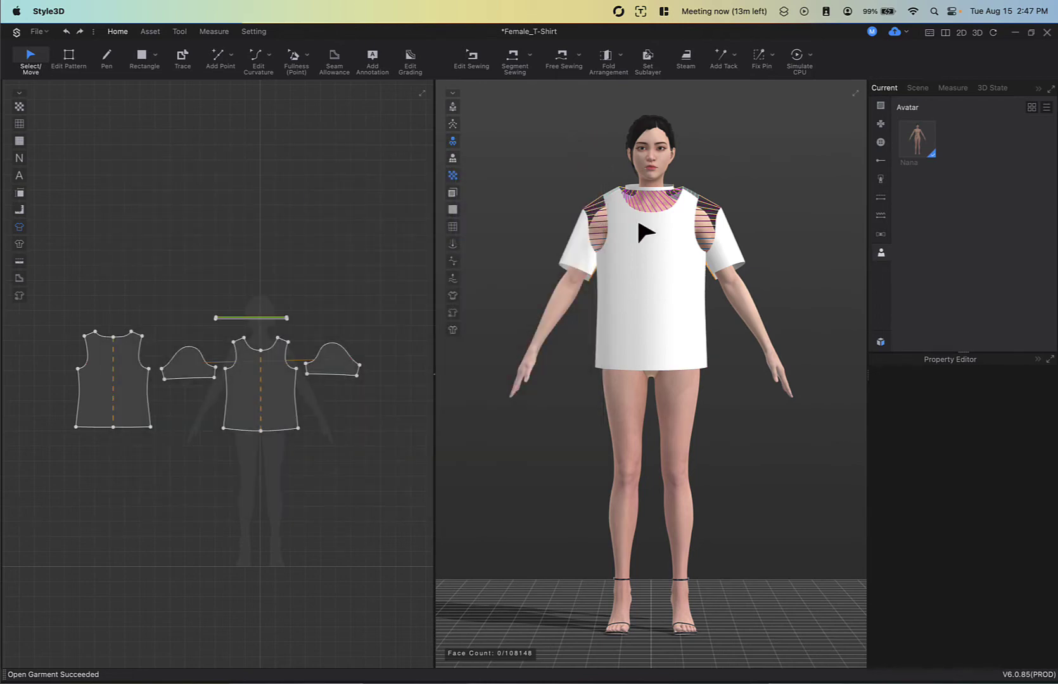
Step: Simulate the T-shirt so it drapes on the avatar, stop the simulation and check the fit from slightly different angles
right_click_drag(639, 223, 677, 234)
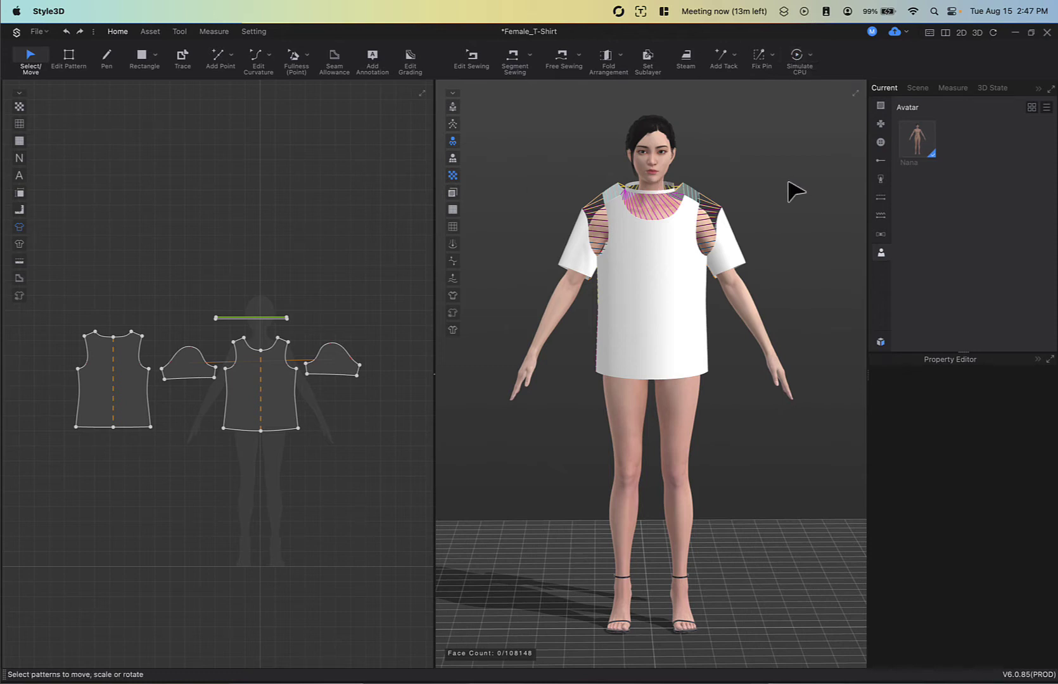
left_click(798, 62)
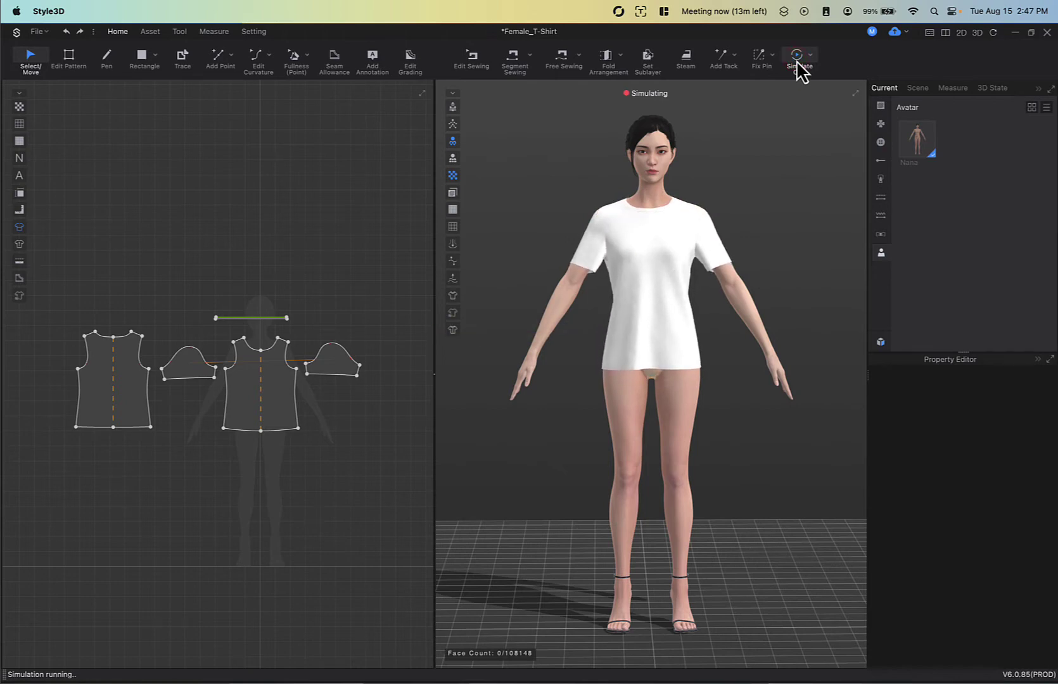
left_click(798, 62)
mouse_move(773, 244)
right_mouse_down()
mouse_move(605, 253)
mouse_move(617, 263)
mouse_move(773, 254)
right_mouse_up()
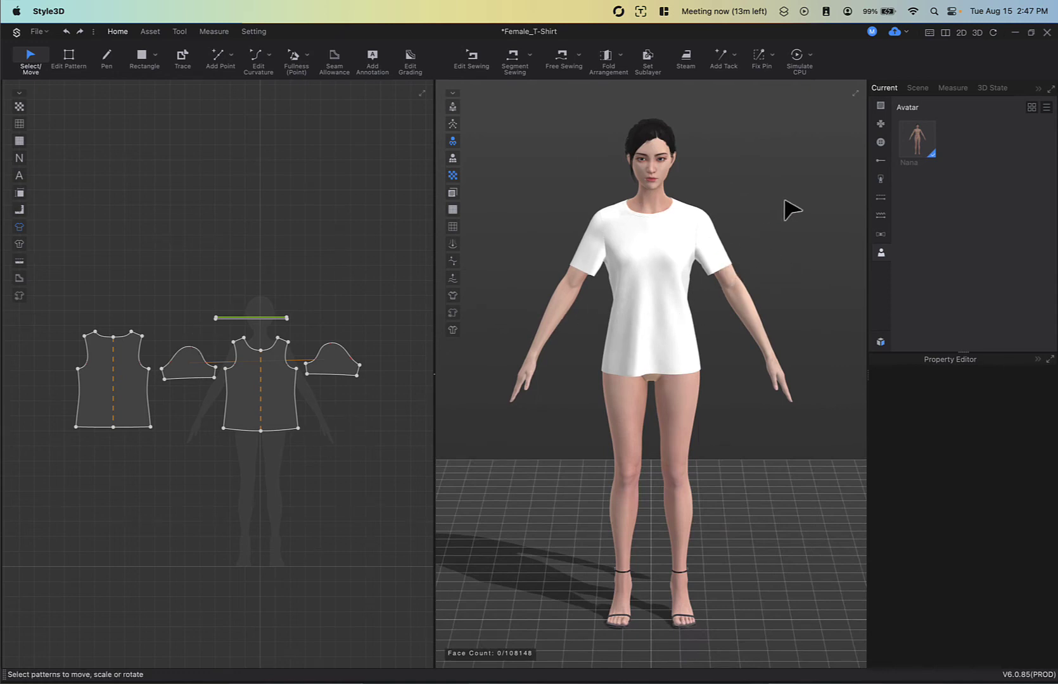
mouse_move(757, 207)
right_mouse_down()
mouse_move(745, 204)
mouse_move(758, 203)
mouse_move(755, 188)
mouse_move(749, 197)
right_mouse_up()
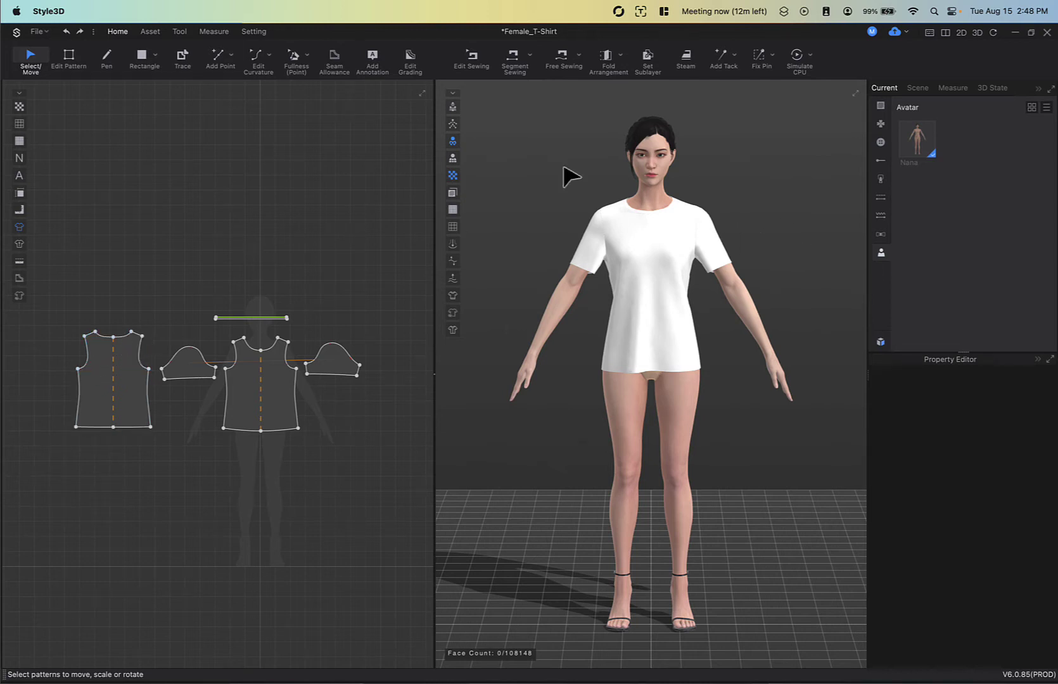
left_click(761, 216)
Step: Restart the simulation and pull the T-shirt's front and back pieces to adjust the drape, finishing in the front view
left_click(798, 60)
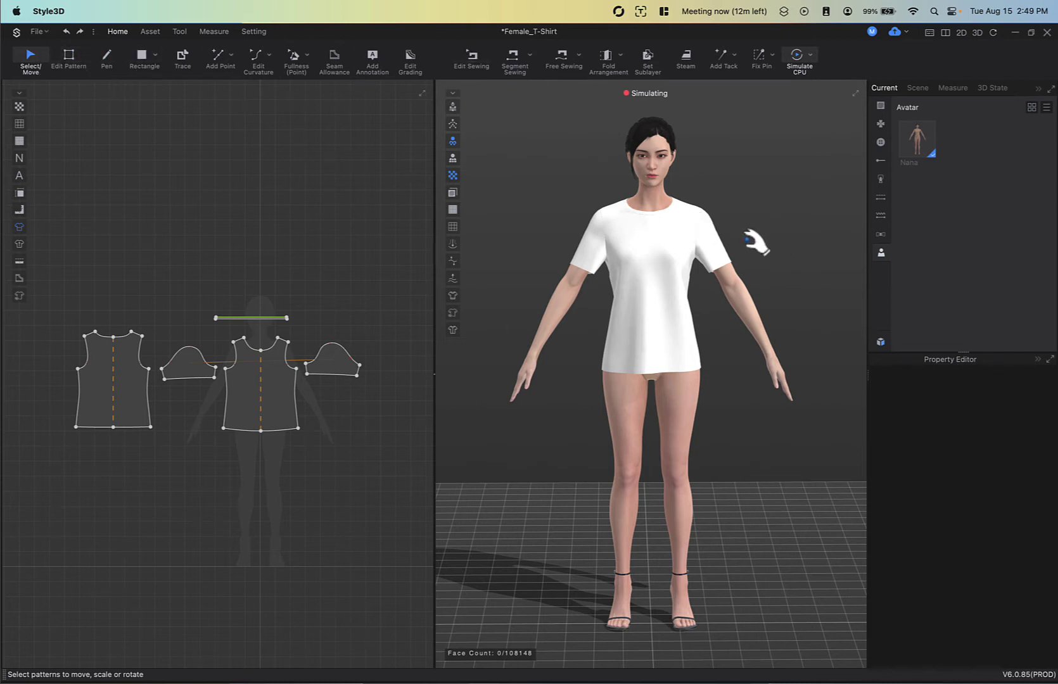
left_click(691, 226)
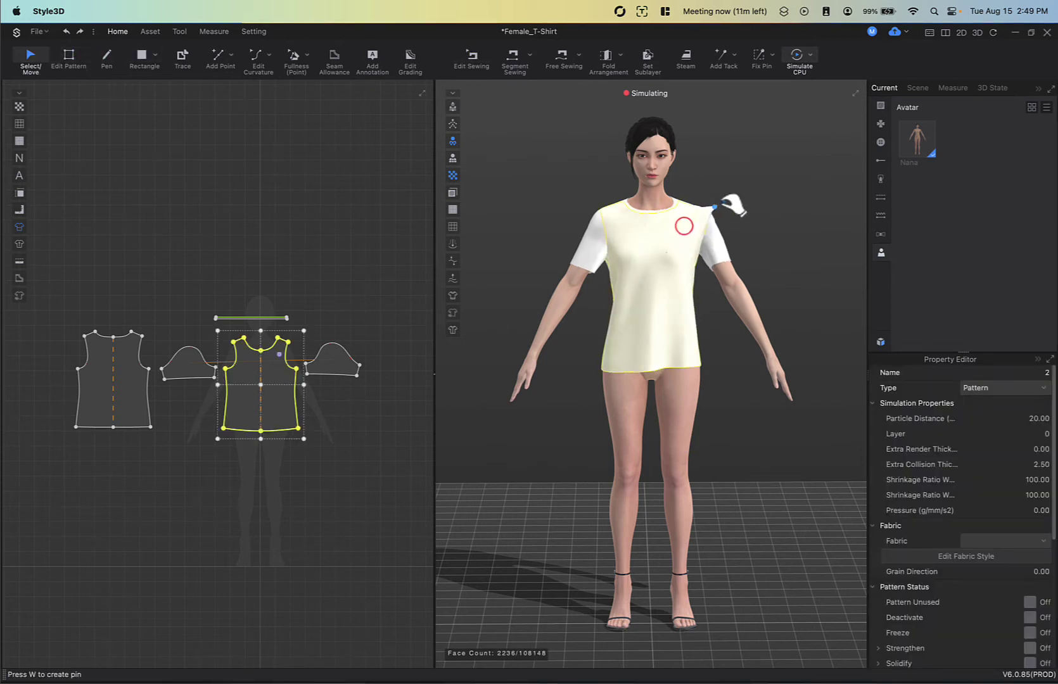
left_click_drag(658, 222, 572, 310)
mouse_move(773, 338)
right_mouse_down()
mouse_move(672, 307)
mouse_move(574, 325)
mouse_move(608, 342)
right_mouse_up()
left_click_drag(605, 342, 572, 328)
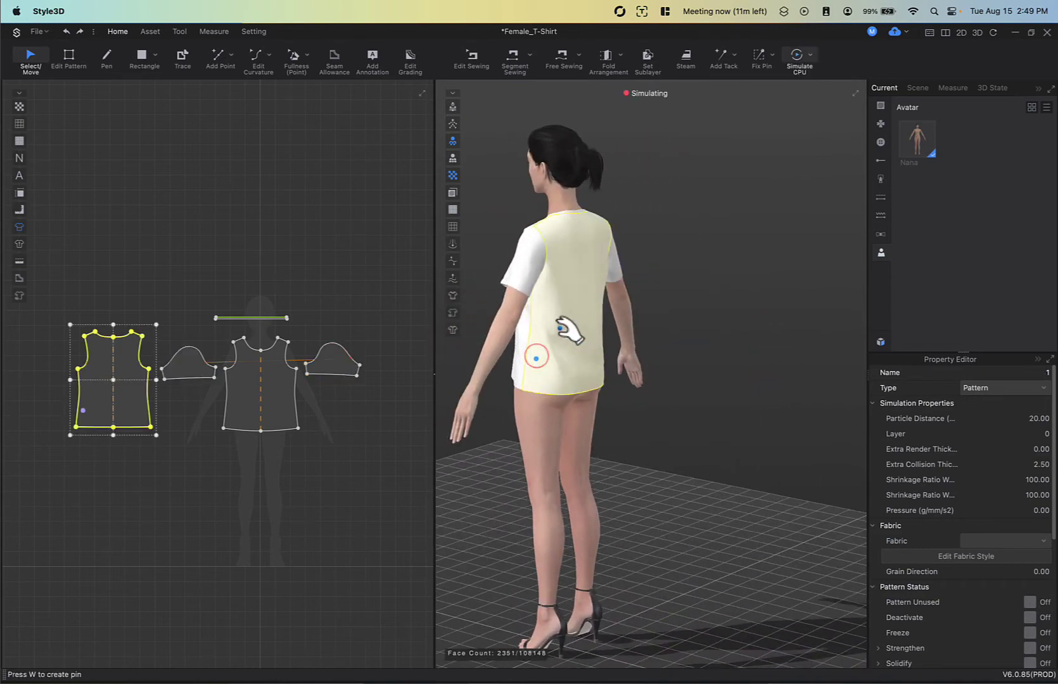
right_click_drag(571, 328, 683, 285)
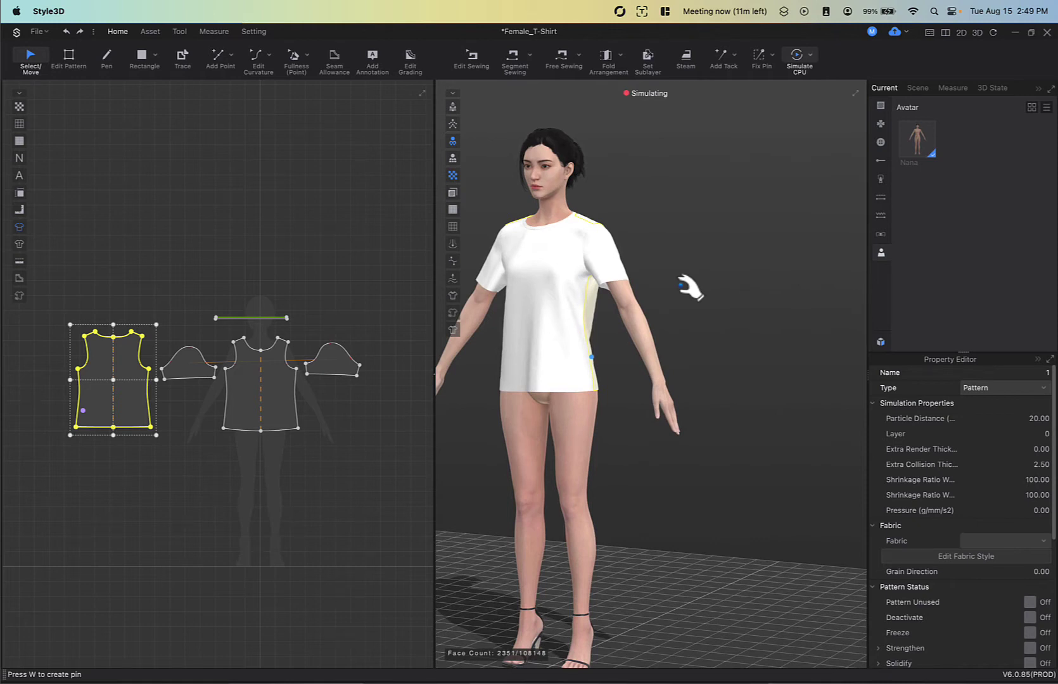
key("2")
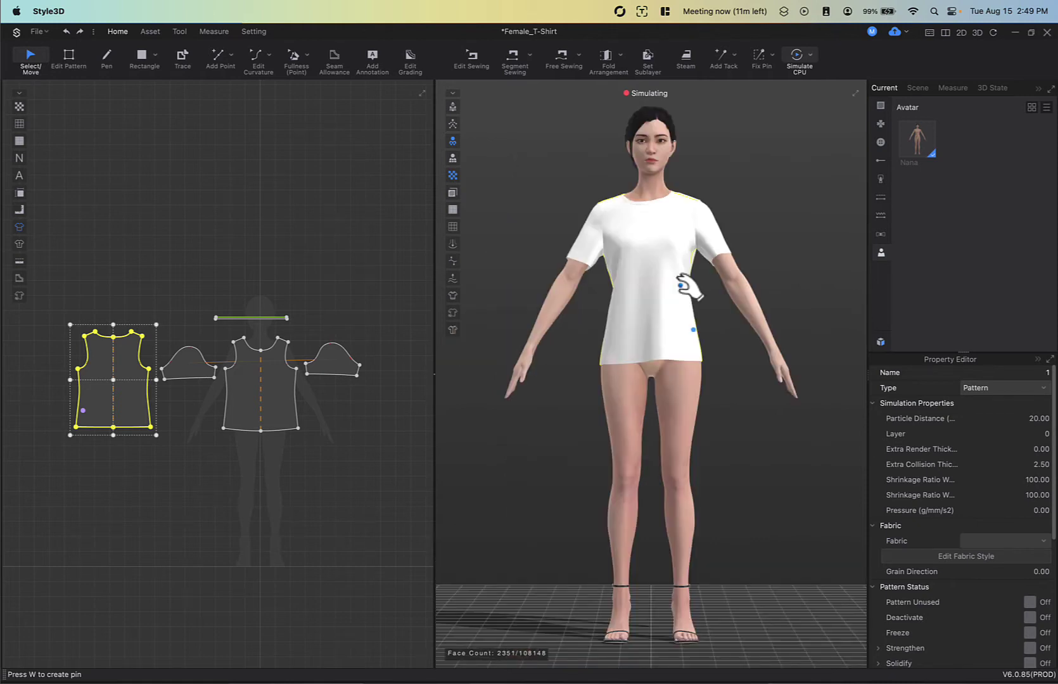
left_click(730, 270)
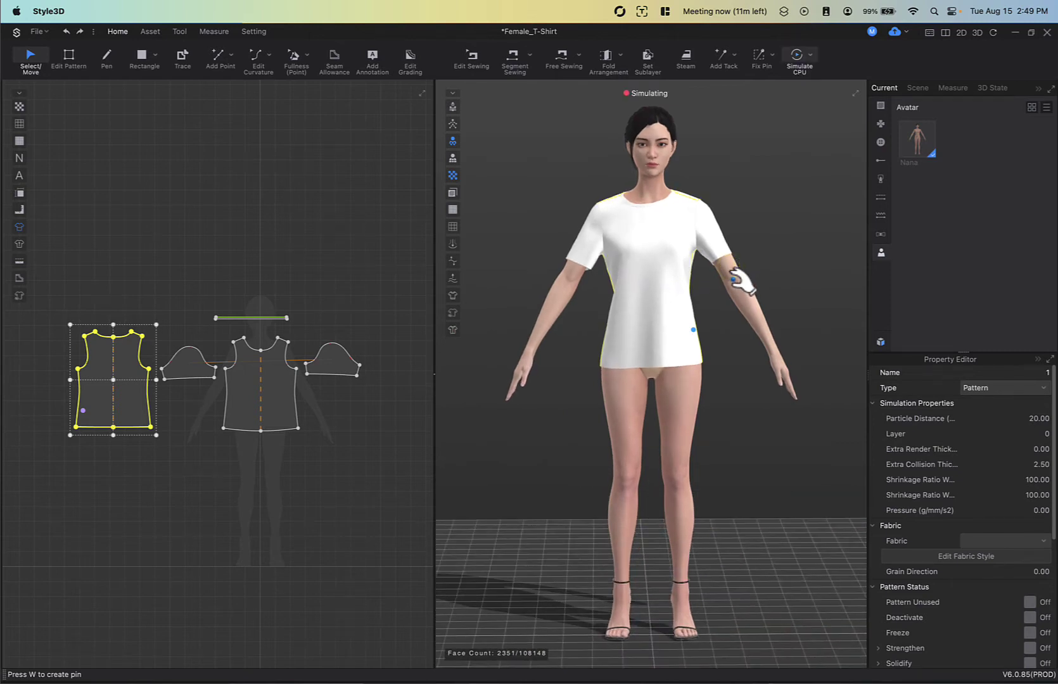
Step: Centre the 3D view on picked points of the T-shirt's front piece to inspect the shoulder and neckline up close
left_click(691, 213)
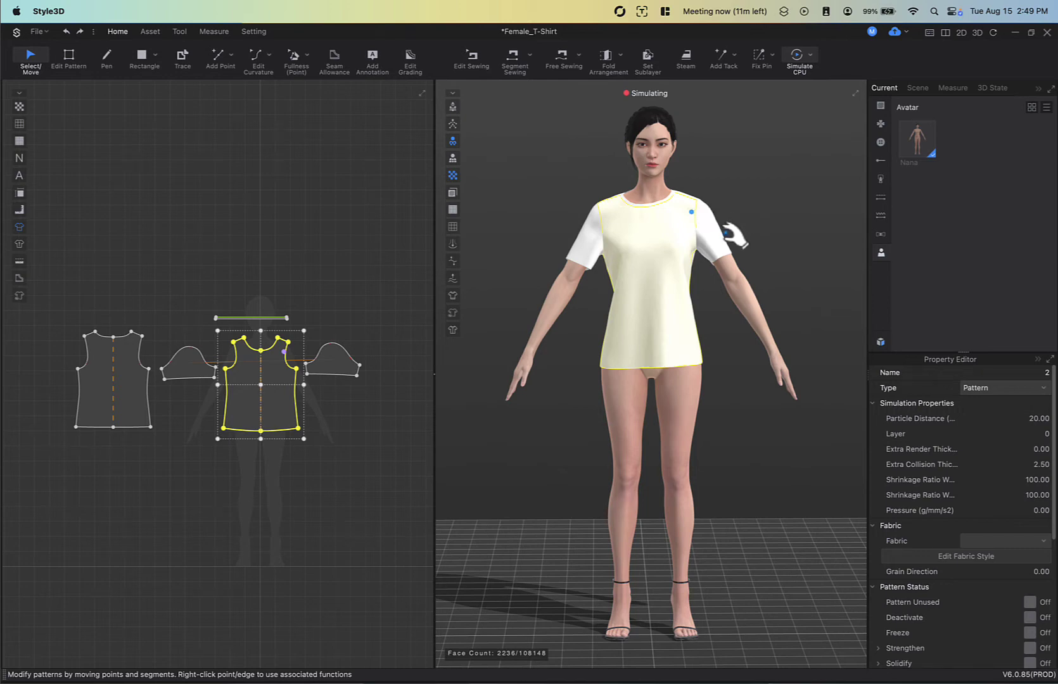
scroll(710, 285, "up", 5)
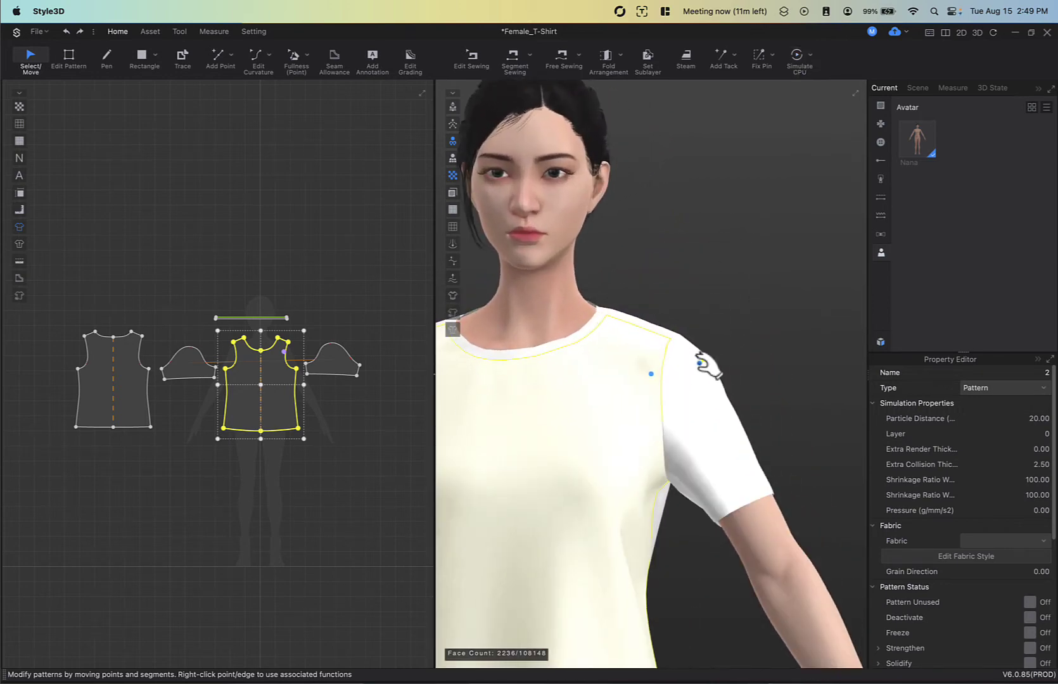
scroll(678, 373, "up", 3)
right_click_drag(640, 368, 548, 364)
key("space")
key("space")
key("space")
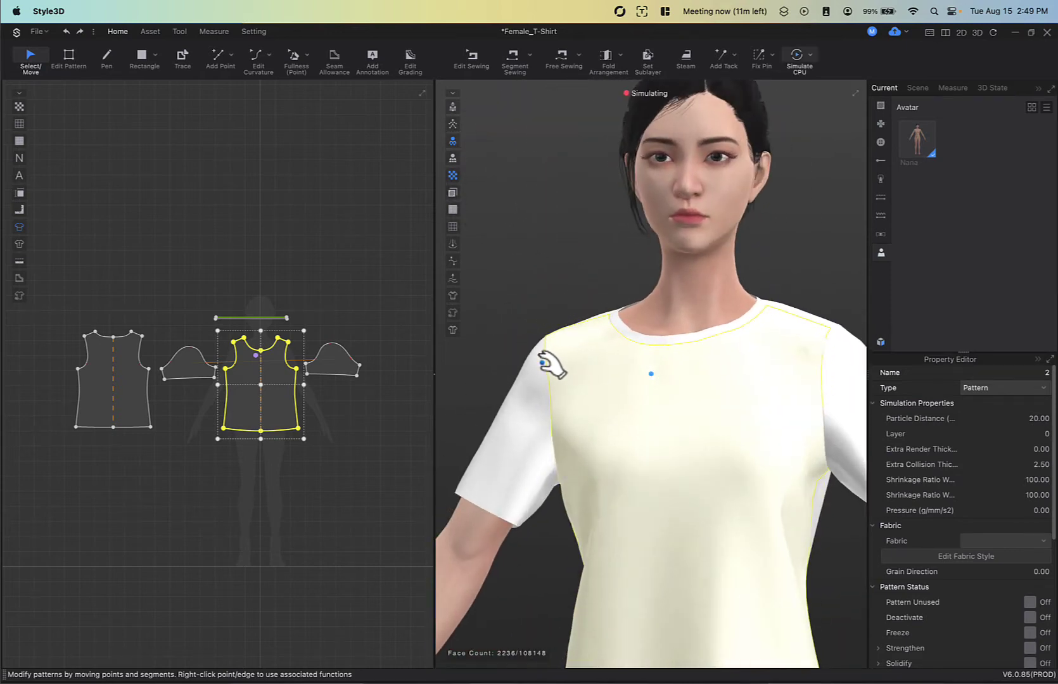
key("space")
key("space")
scroll(634, 370, "up", 5)
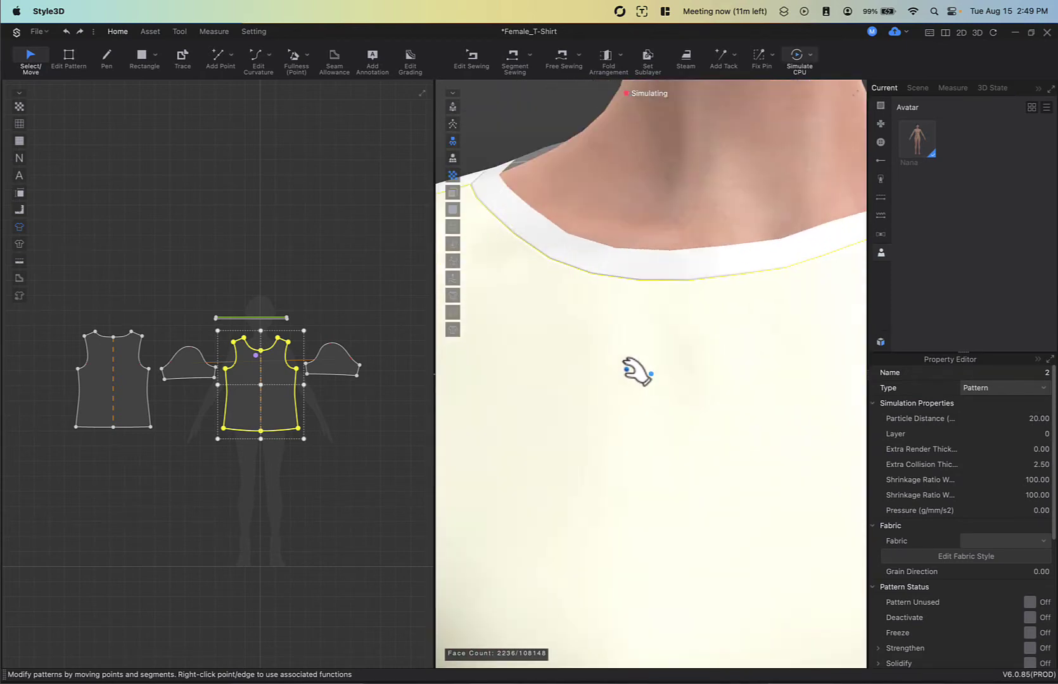
scroll(637, 371, "down", 5)
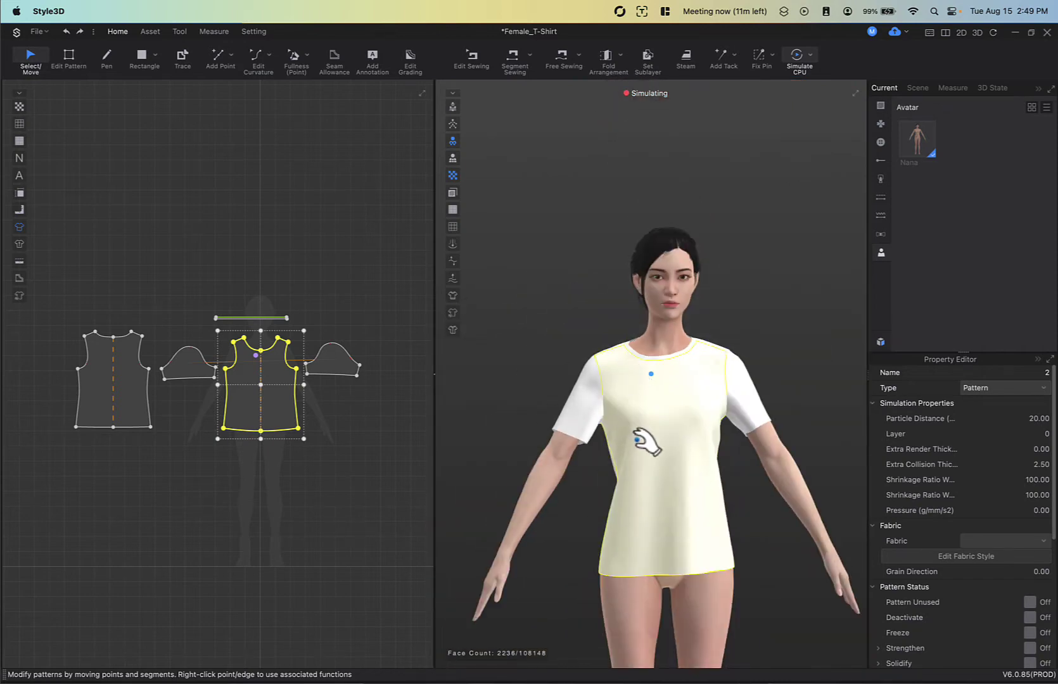
scroll(621, 274, "down", 3)
scroll(640, 385, "up", 3)
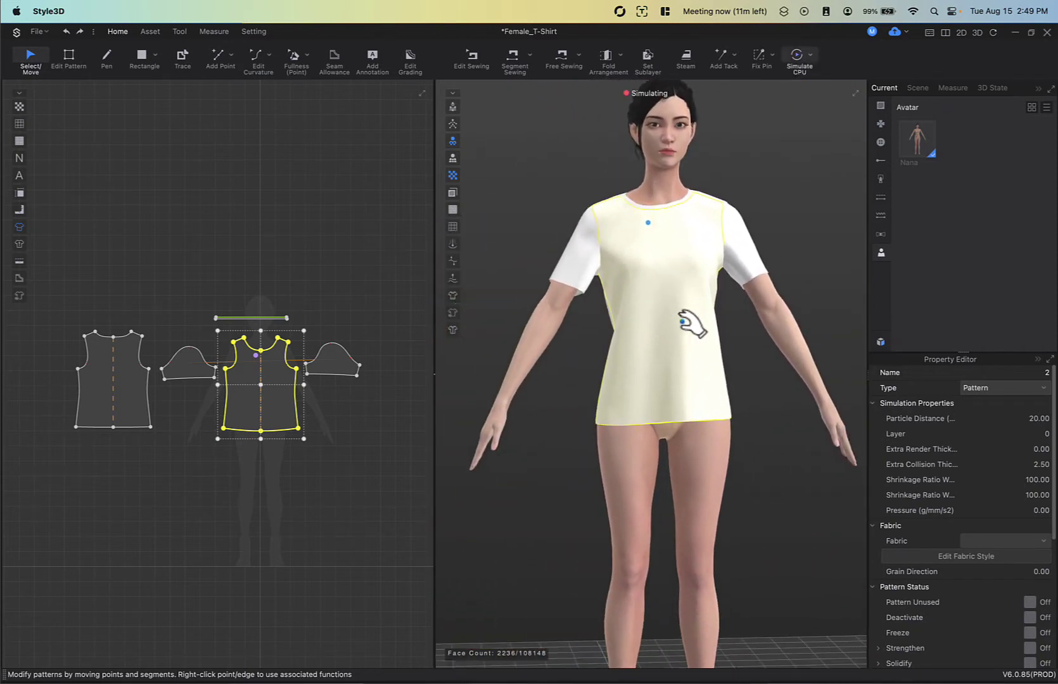
Step: Centre the 3D view on the back piece's underarm point, inspect the sleeve area and return to the full avatar
right_click_drag(682, 322, 831, 359)
left_click(731, 262)
key("space")
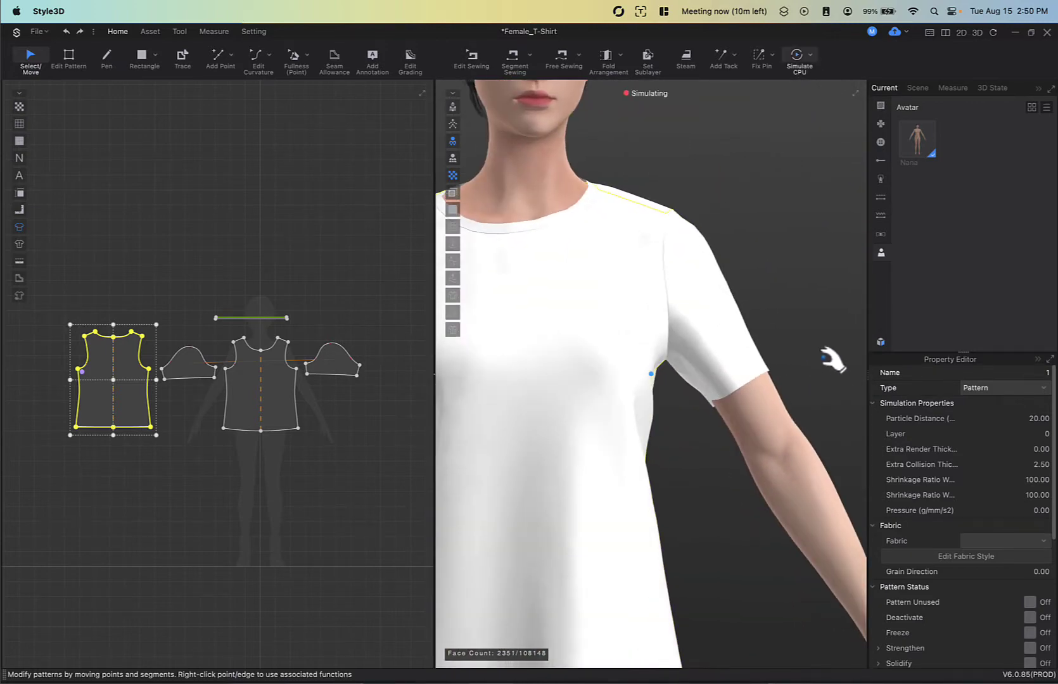
scroll(773, 363, "down", 8)
scroll(700, 365, "down", 4)
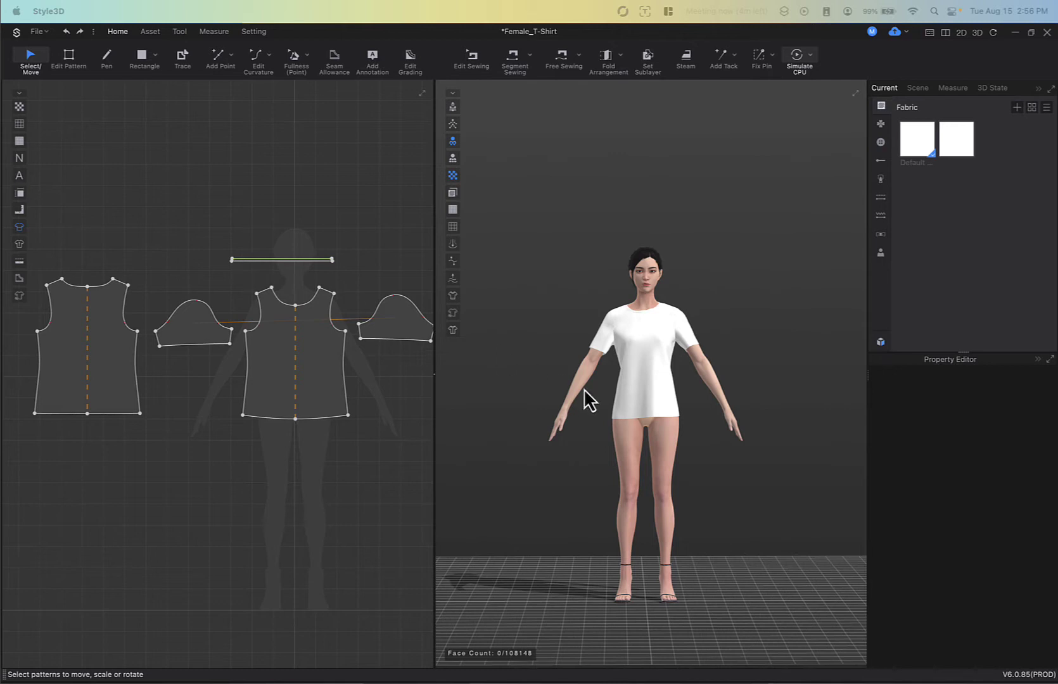
mouse_move(600, 394)
right_mouse_down()
mouse_move(562, 416)
mouse_move(659, 411)
mouse_move(602, 400)
mouse_move(613, 401)
right_mouse_up()
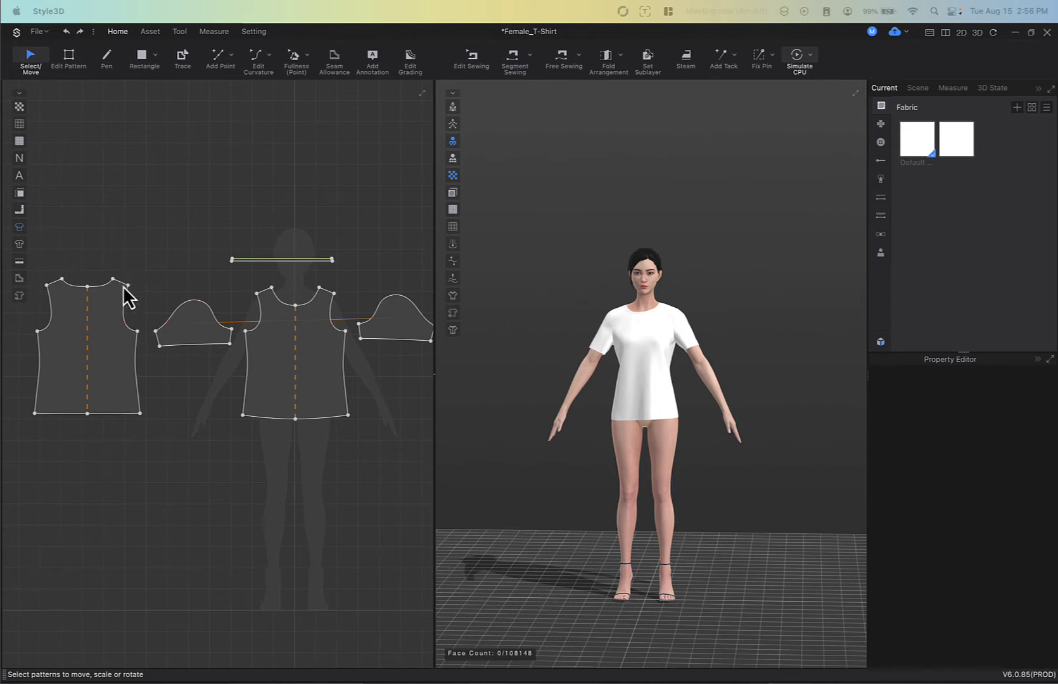
Step: Reset the T-shirt's 3D arrangement so its pattern pieces lie flat around the avatar
right_click(719, 287)
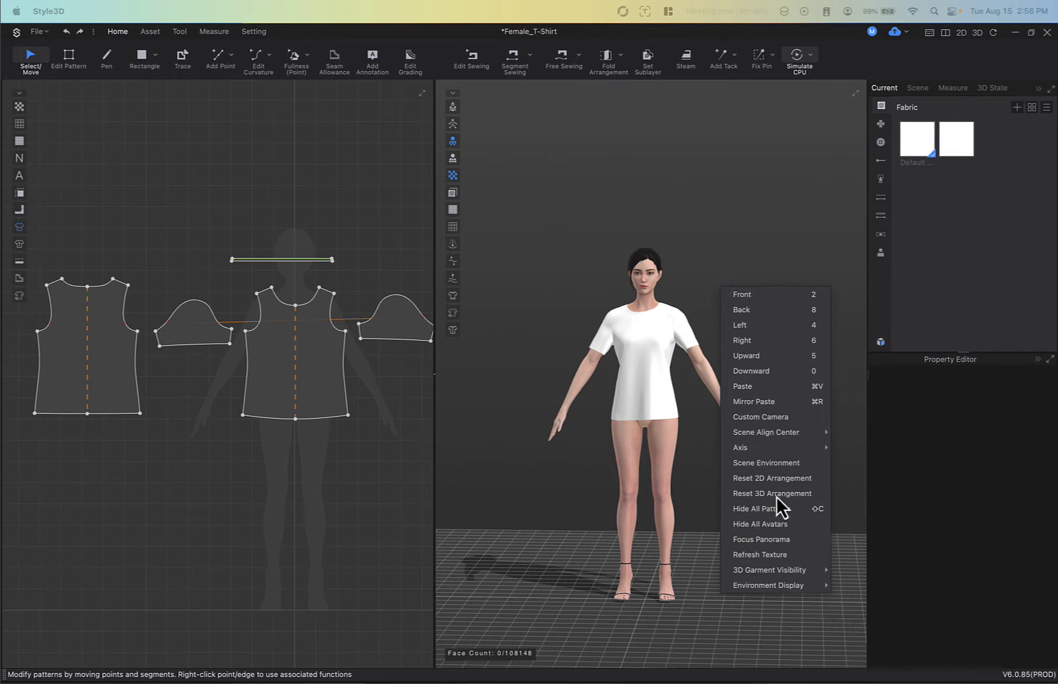
left_click(739, 495)
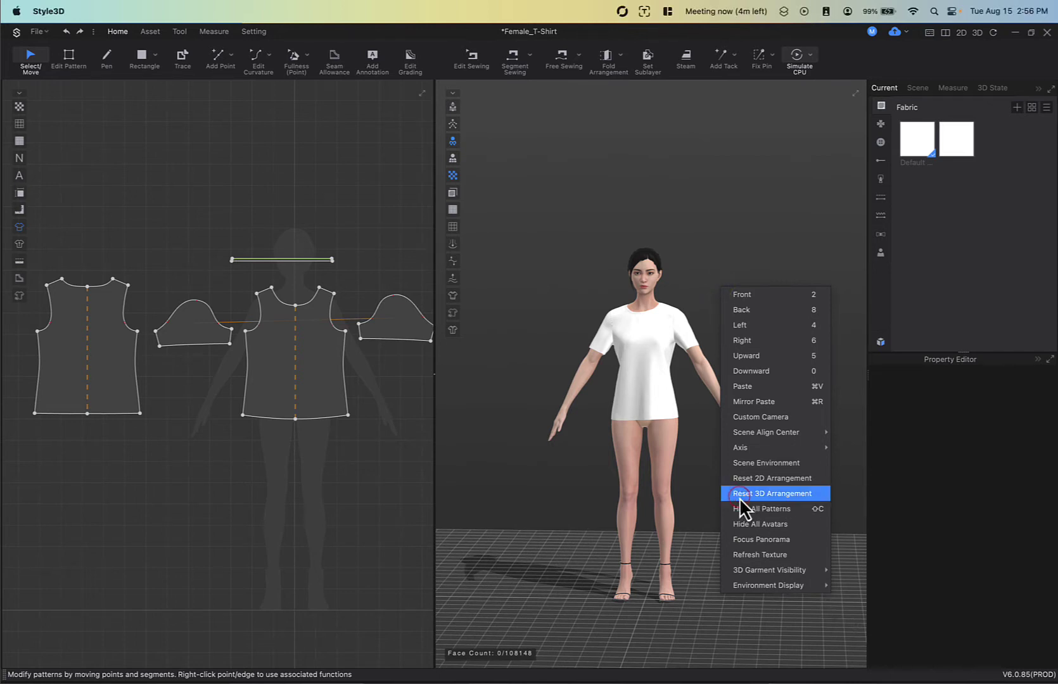
right_click_drag(750, 482, 560, 513)
Step: Using Edit Sewing, select all of the T-shirt's seams, delete them and restore them with everything selected
left_click(470, 60)
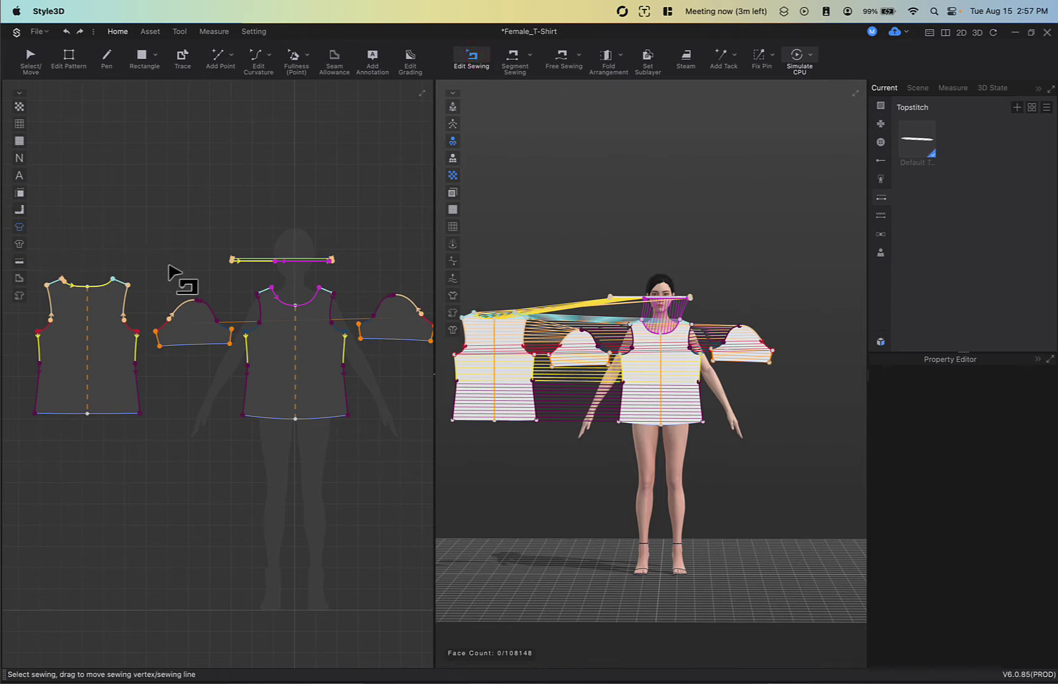
scroll(171, 276, "down", 2)
left_click_drag(54, 237, 380, 423)
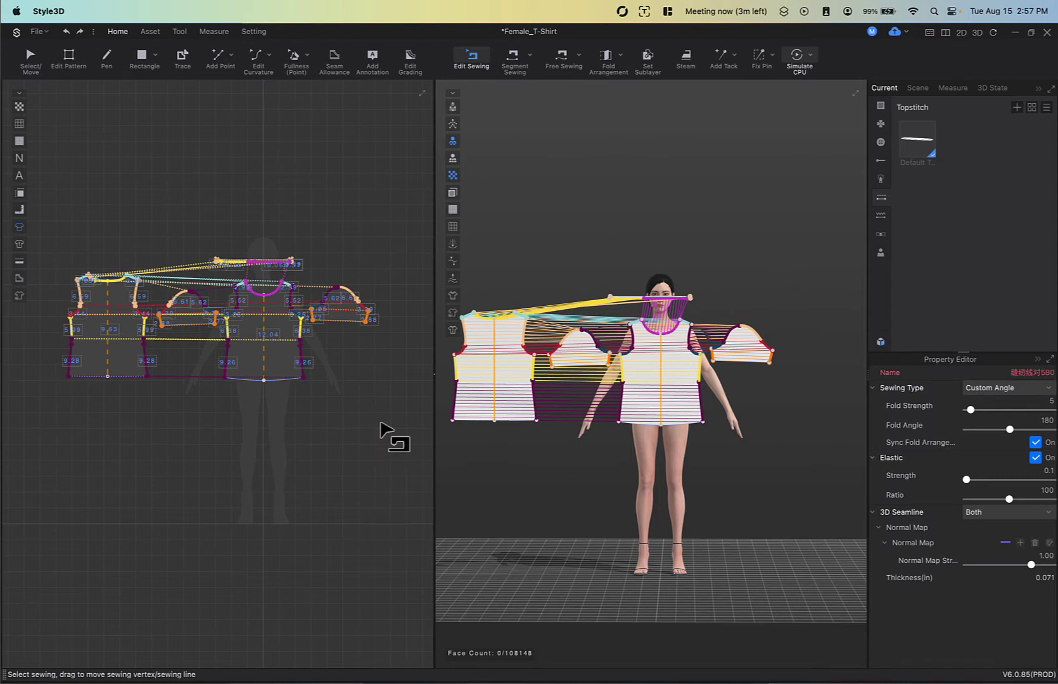
key("Delete")
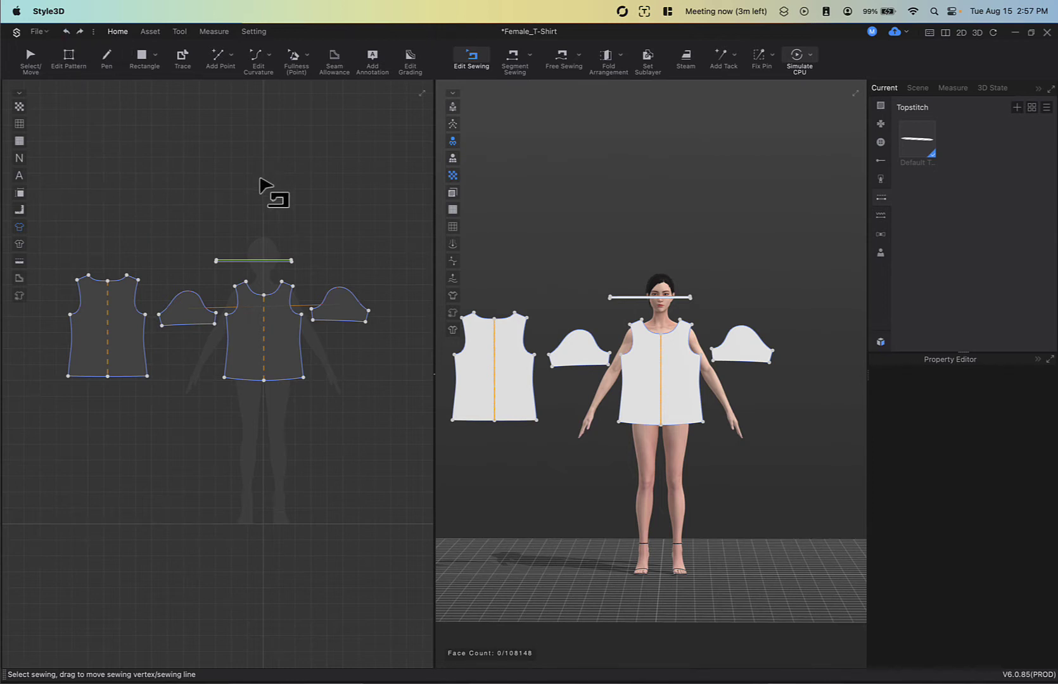
key("ctrl+a")
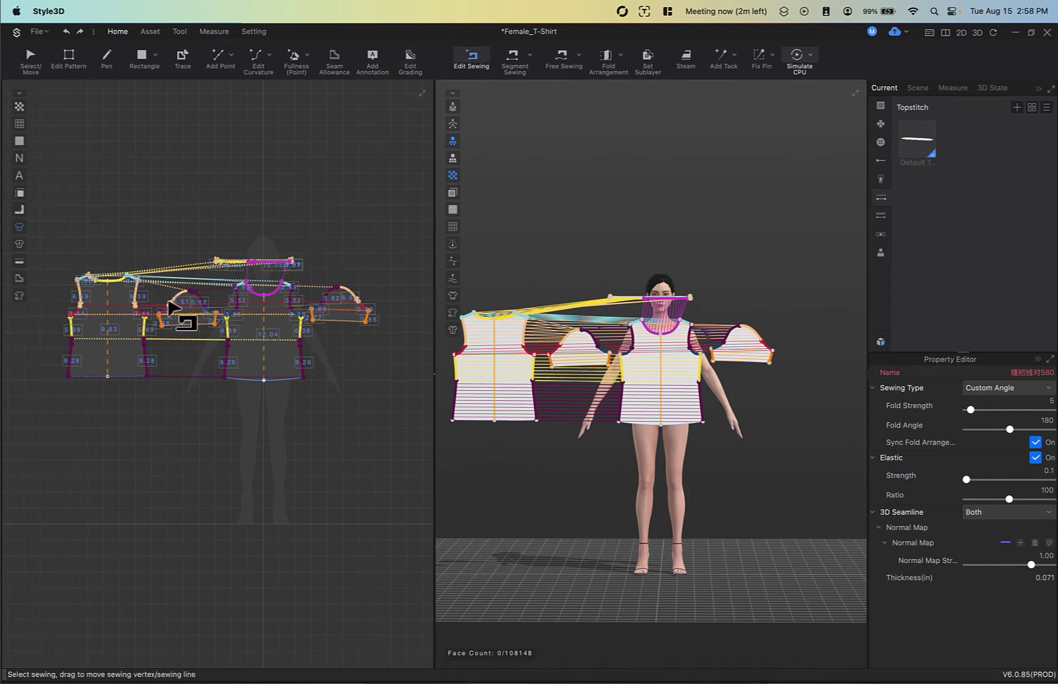
Step: Delete the upper side seam just below the armhole that joins the back and front pieces
scroll(130, 342, "up", 3)
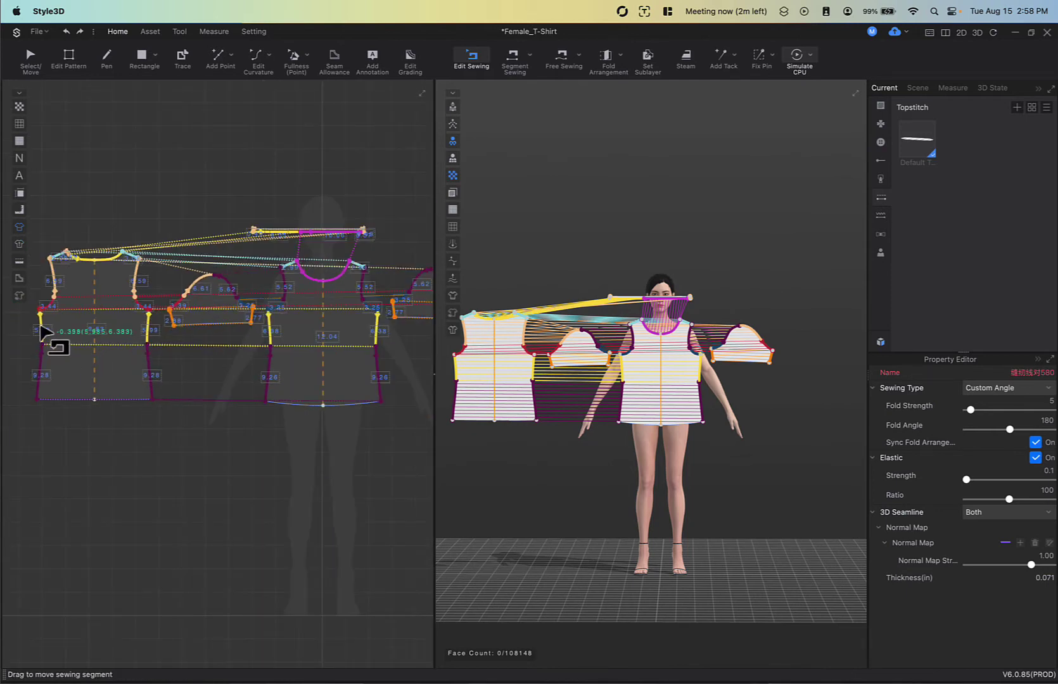
left_click(41, 329)
left_click(40, 329)
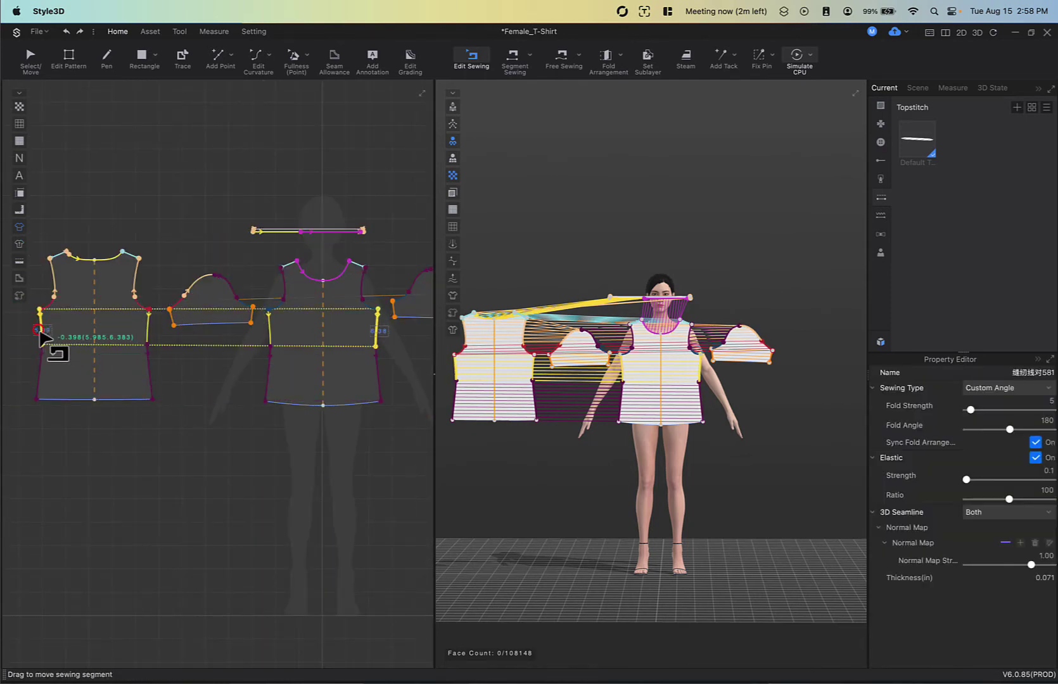
left_click(45, 340)
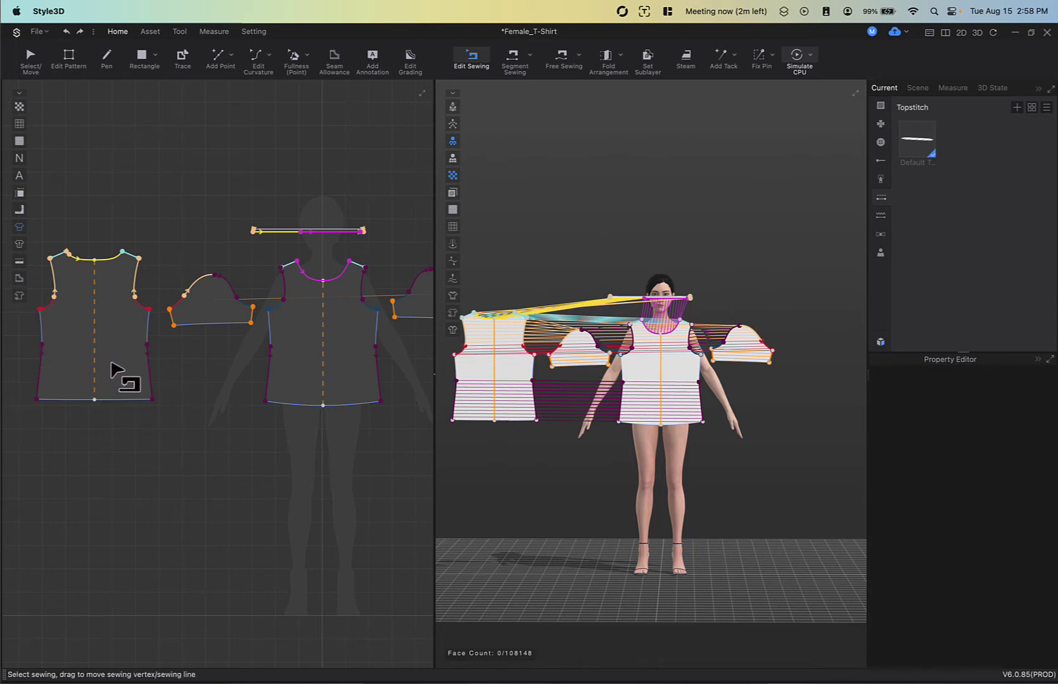
Step: Delete the back piece's neckline, shoulder and armhole seams, and all the remaining seams across the pattern pieces
left_click_drag(42, 227, 149, 288)
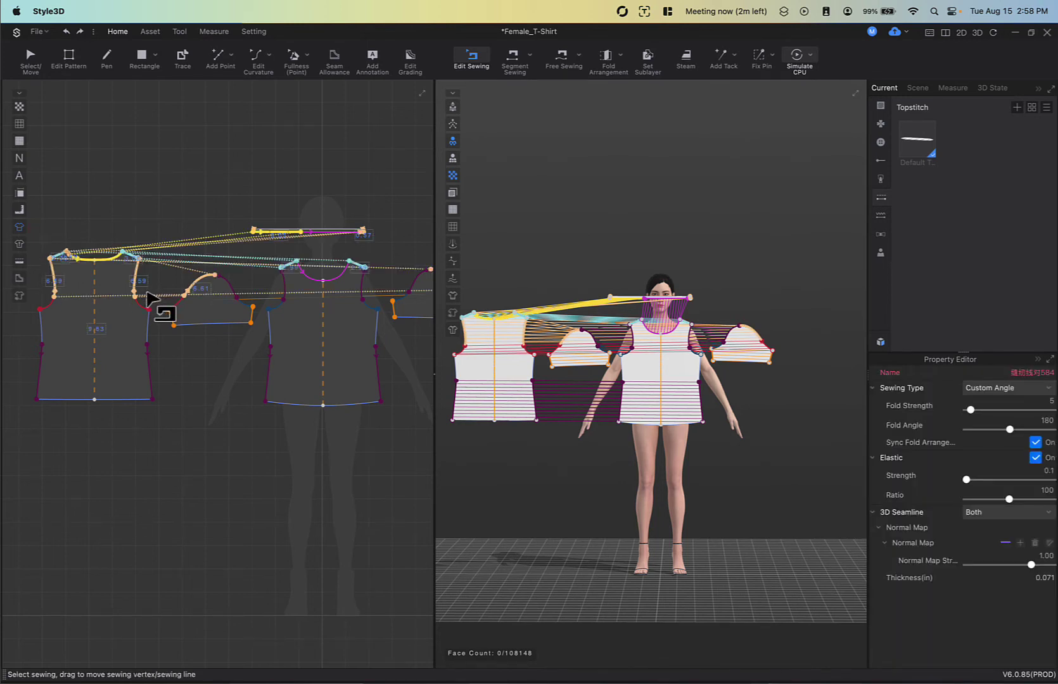
left_click(147, 302)
scroll(147, 302, "down", 5)
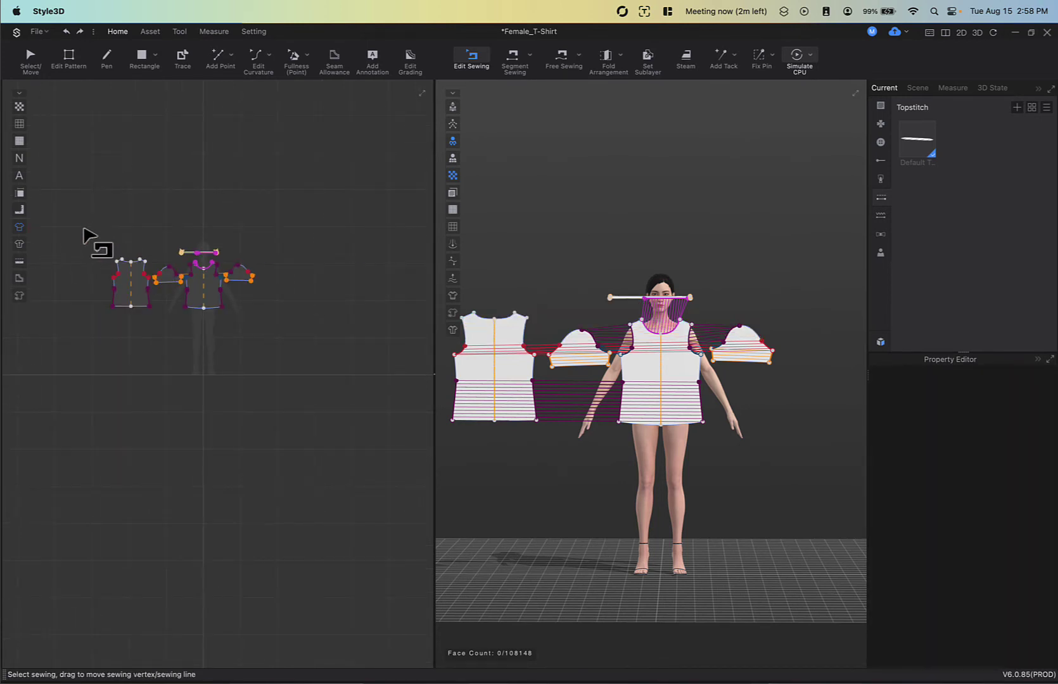
left_click_drag(84, 226, 265, 334)
left_click(261, 331)
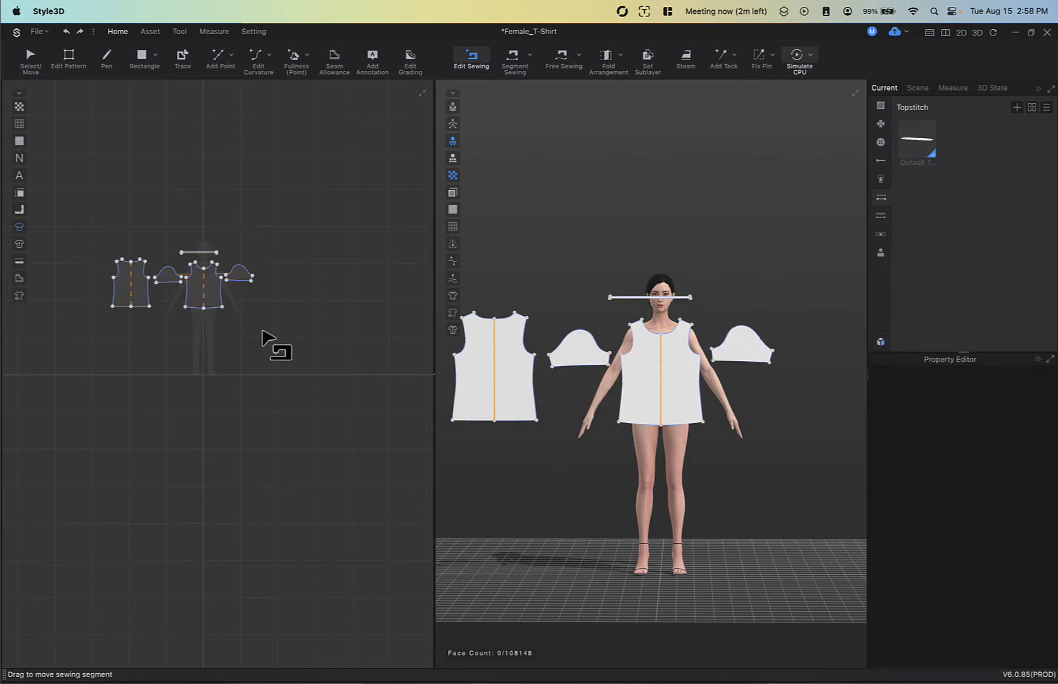
Step: Display the avatar's arrangement points and inspect them around the torso and arms
scroll(591, 371, "up", 3)
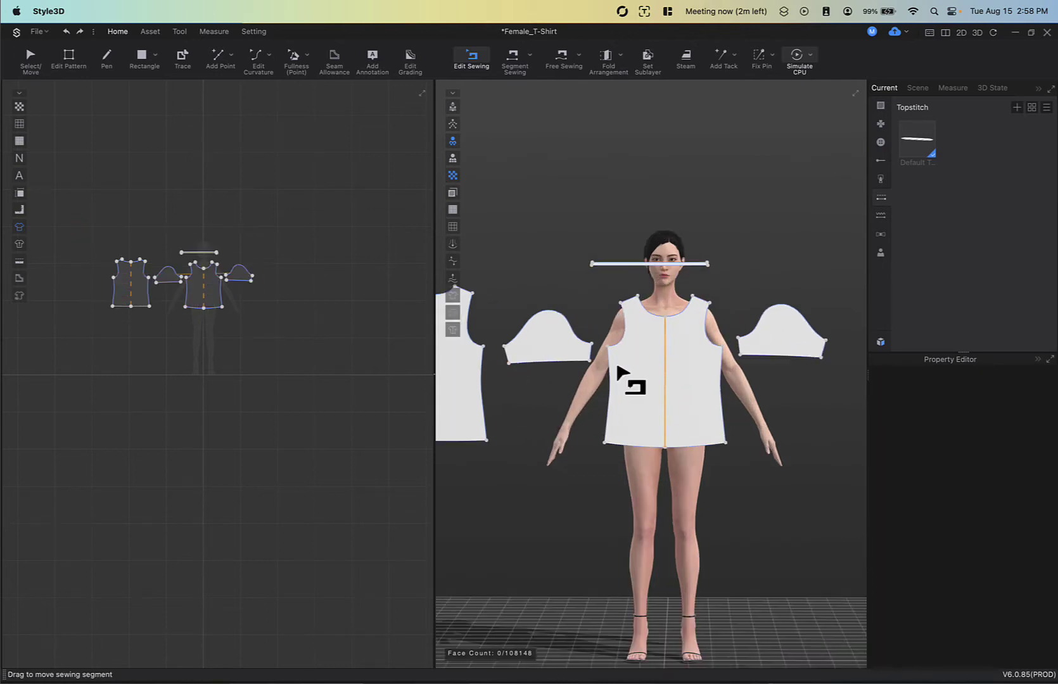
mouse_move(618, 350)
right_mouse_down()
mouse_move(716, 350)
mouse_move(720, 361)
mouse_move(569, 337)
mouse_move(442, 354)
mouse_move(621, 368)
mouse_move(626, 354)
right_mouse_up()
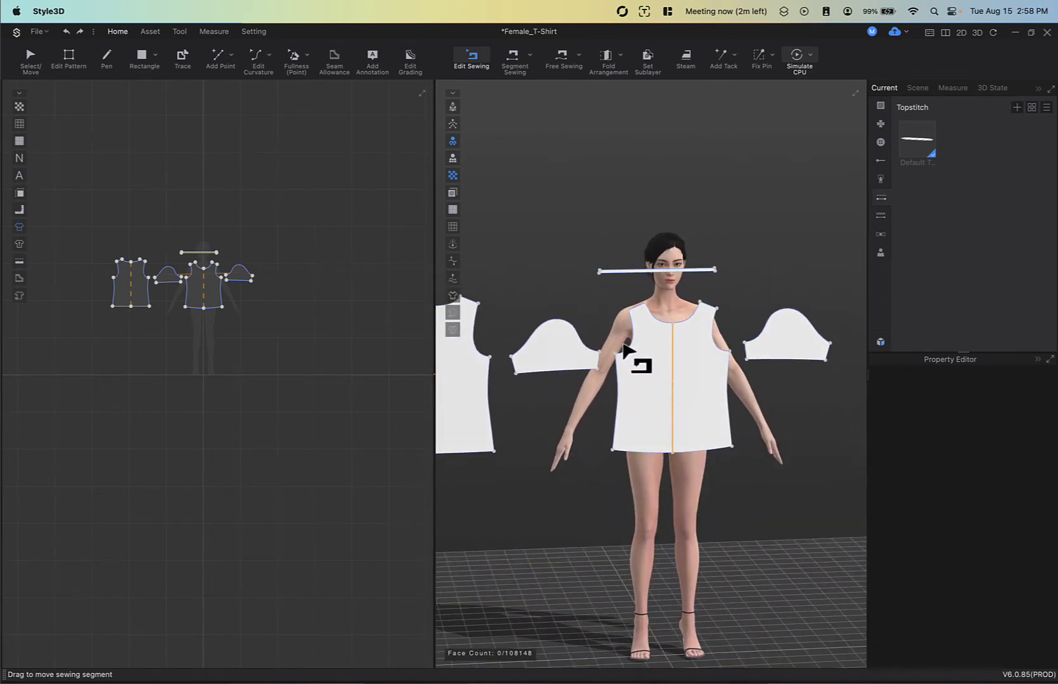
left_click(453, 108)
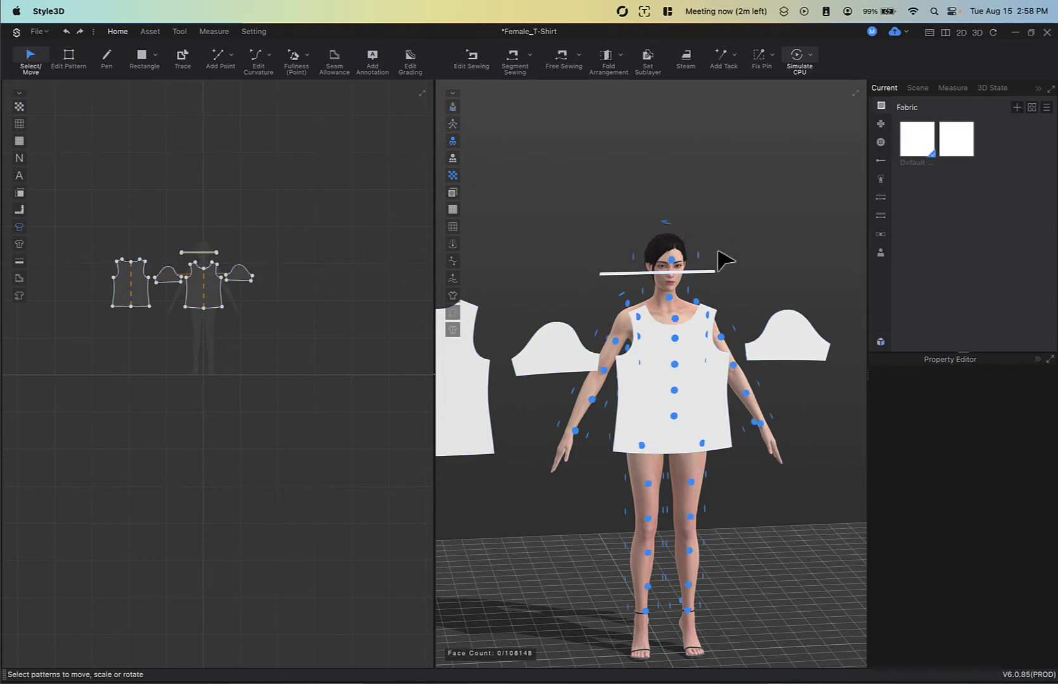
mouse_move(722, 260)
right_mouse_down()
mouse_move(716, 247)
mouse_move(481, 256)
mouse_move(602, 271)
mouse_move(722, 253)
mouse_move(722, 239)
right_mouse_up()
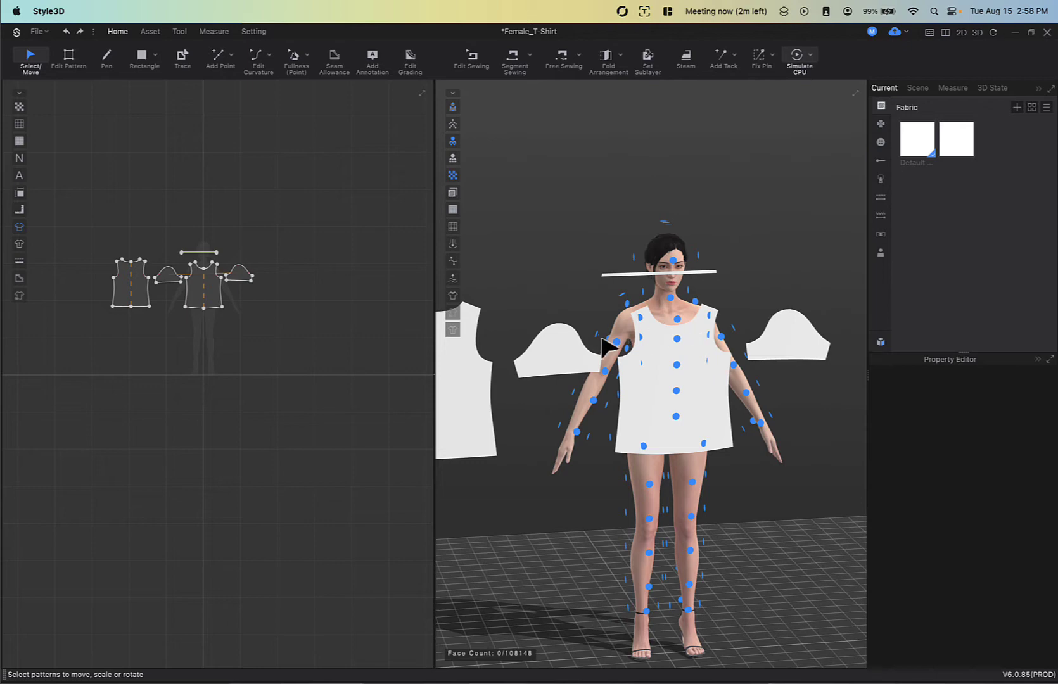
mouse_move(601, 340)
right_mouse_down()
mouse_move(659, 330)
mouse_move(704, 345)
mouse_move(591, 339)
right_mouse_up()
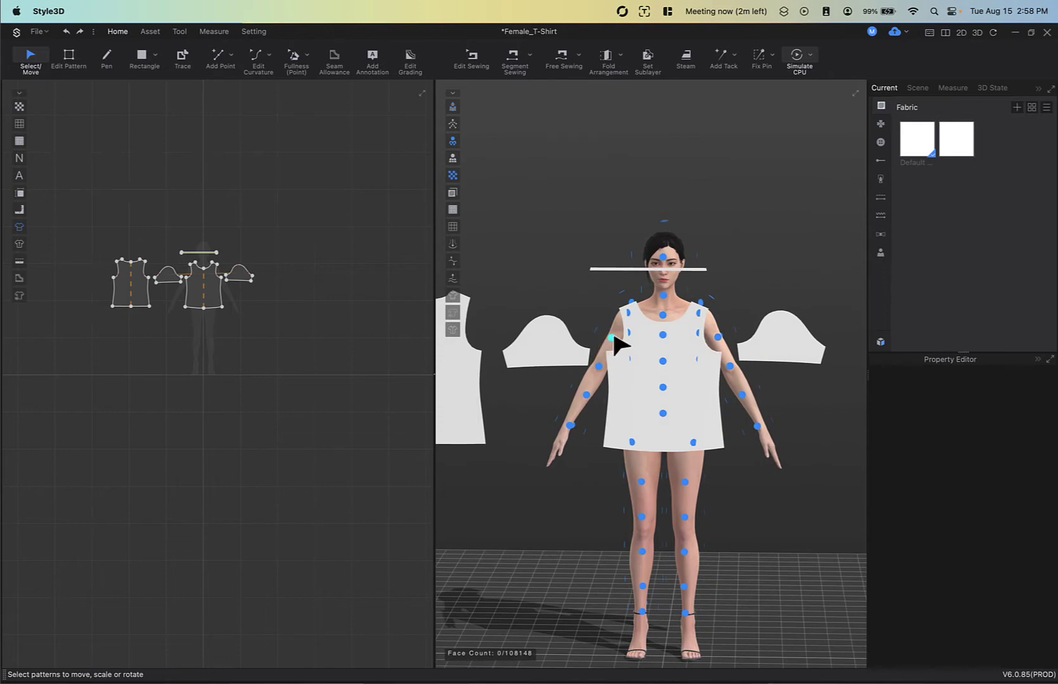
scroll(653, 338, "up", 6)
scroll(674, 350, "down", 2)
right_click_drag(730, 353, 727, 380)
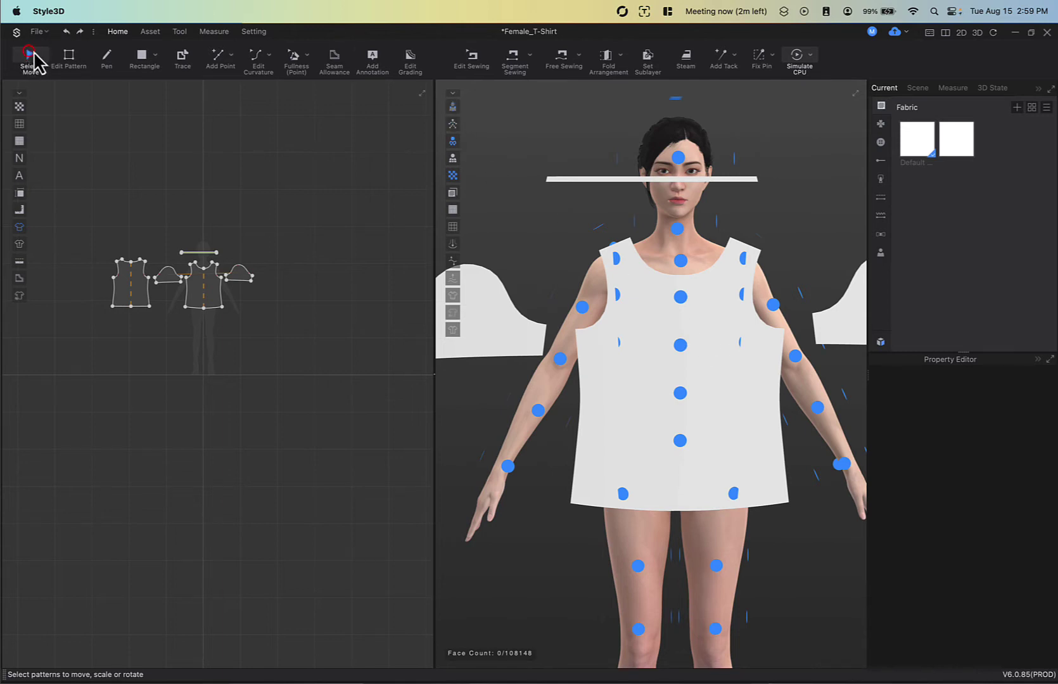
Step: Place the front piece around the torso using the third arrangement point down the avatar's front centre line
left_click(598, 414)
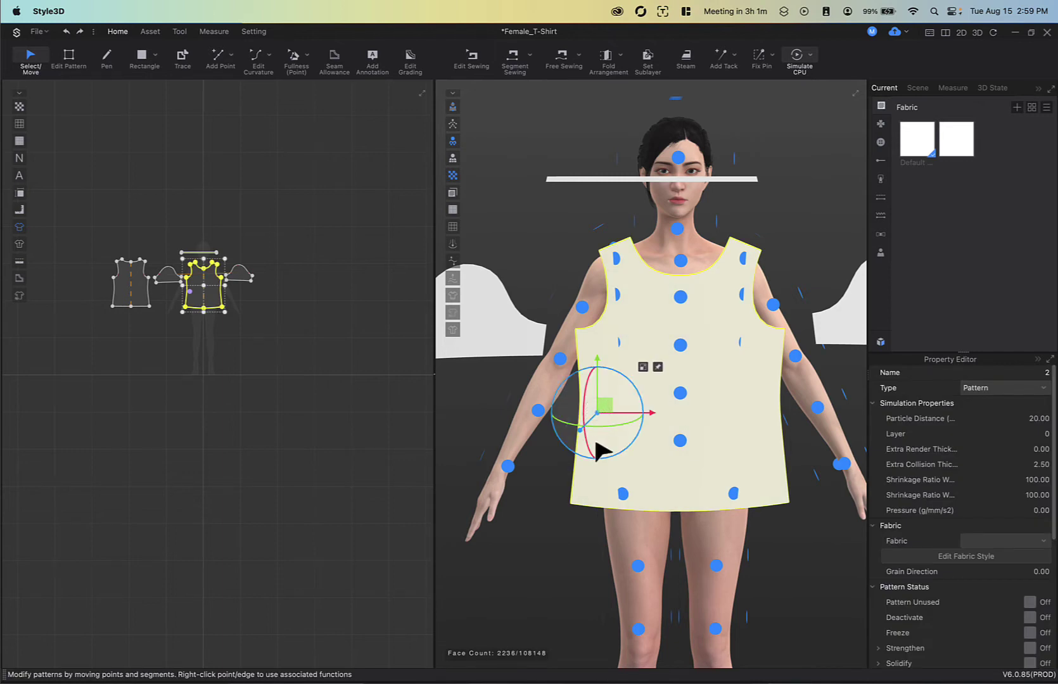
mouse_move(679, 384)
left_mouse_down()
mouse_move(683, 233)
mouse_move(686, 400)
left_mouse_up()
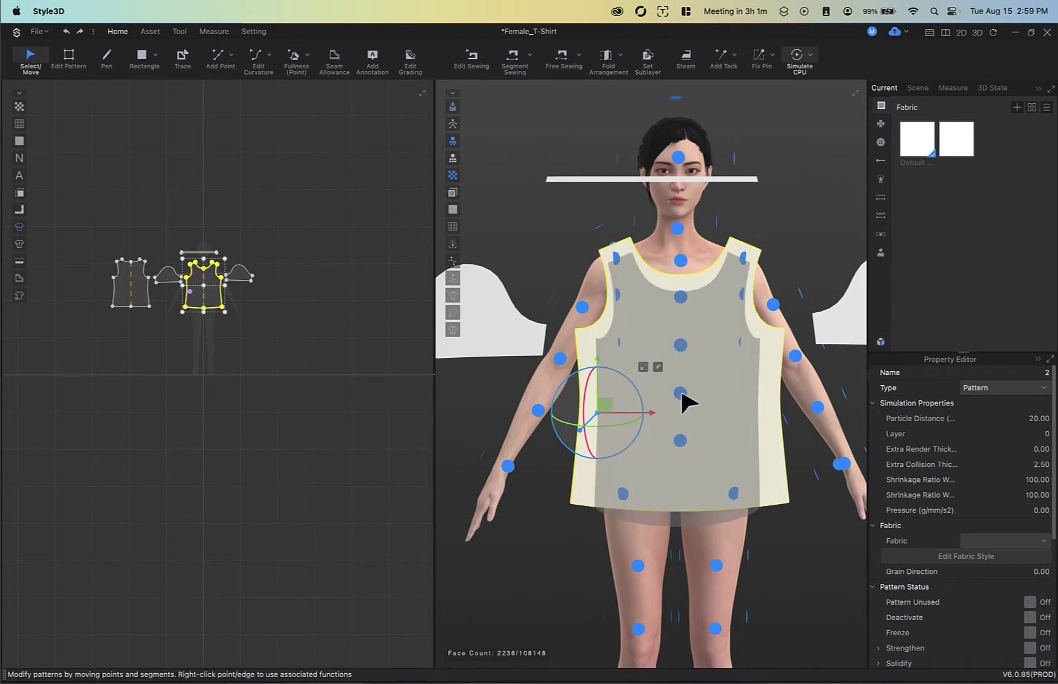
left_click_drag(687, 401, 688, 355)
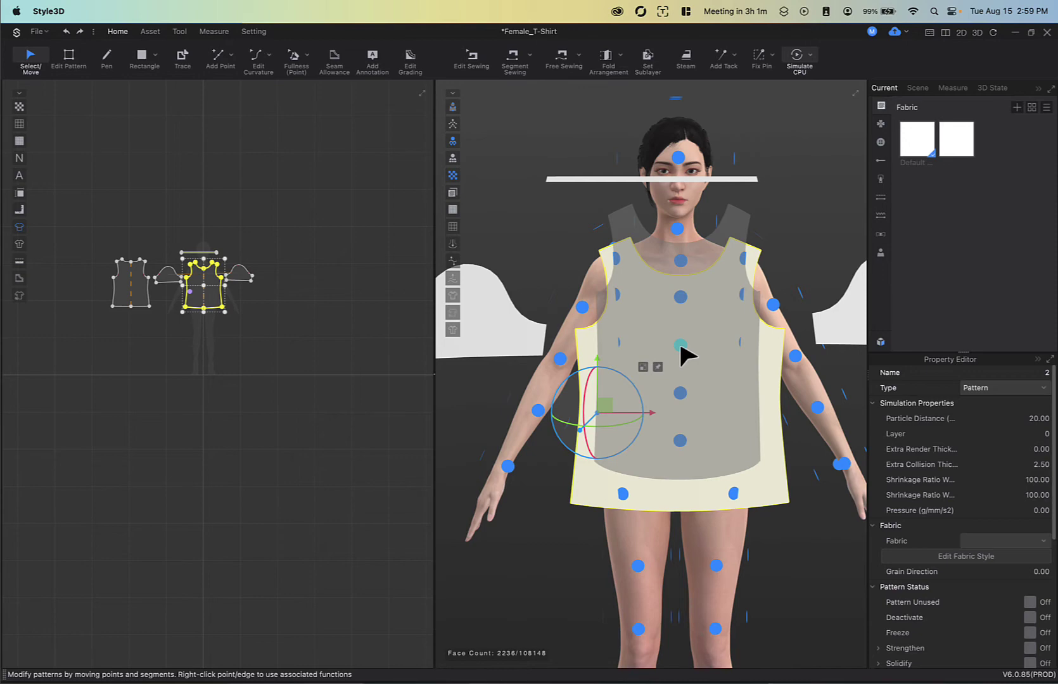
left_click(680, 346)
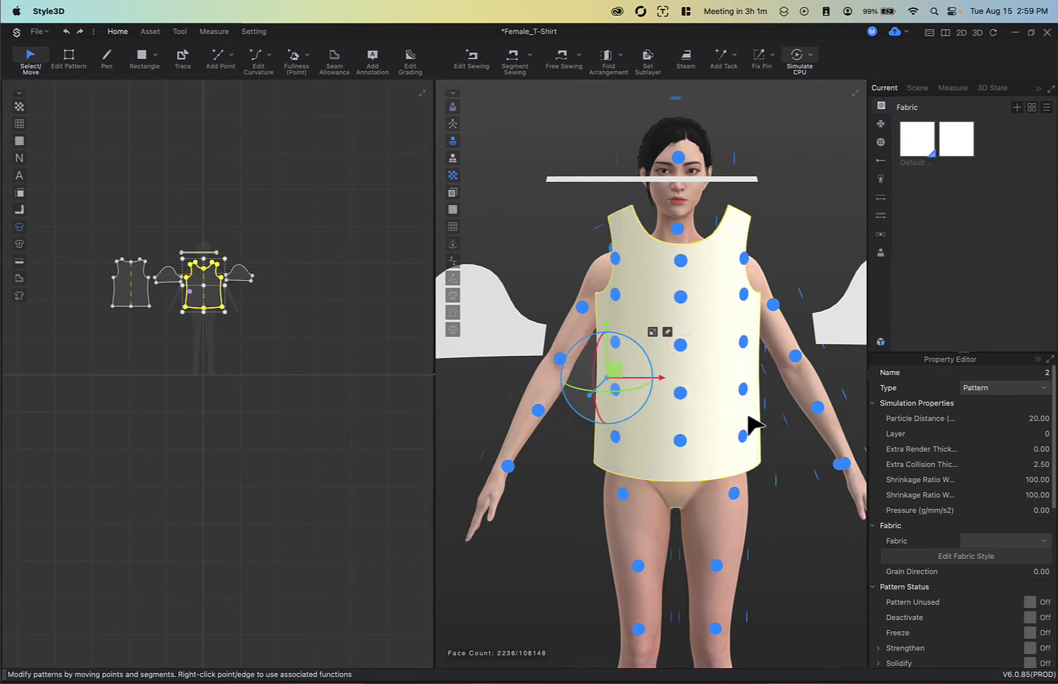
Step: Place the back piece behind the avatar using the arrangement point at the middle of the back
right_click_drag(751, 414, 573, 413)
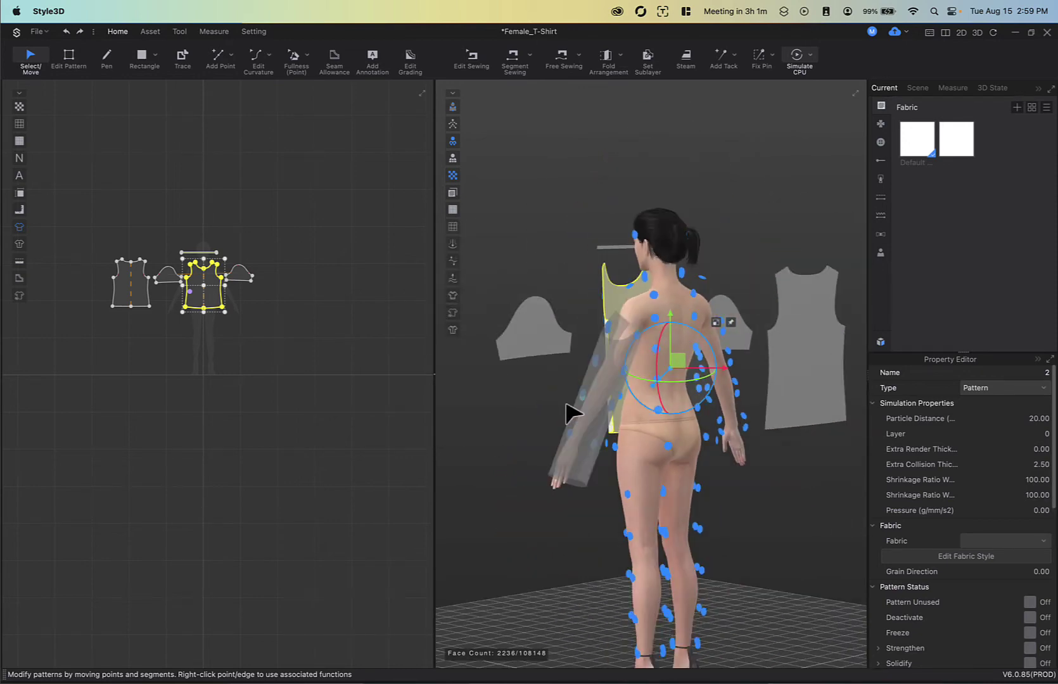
left_click(817, 337)
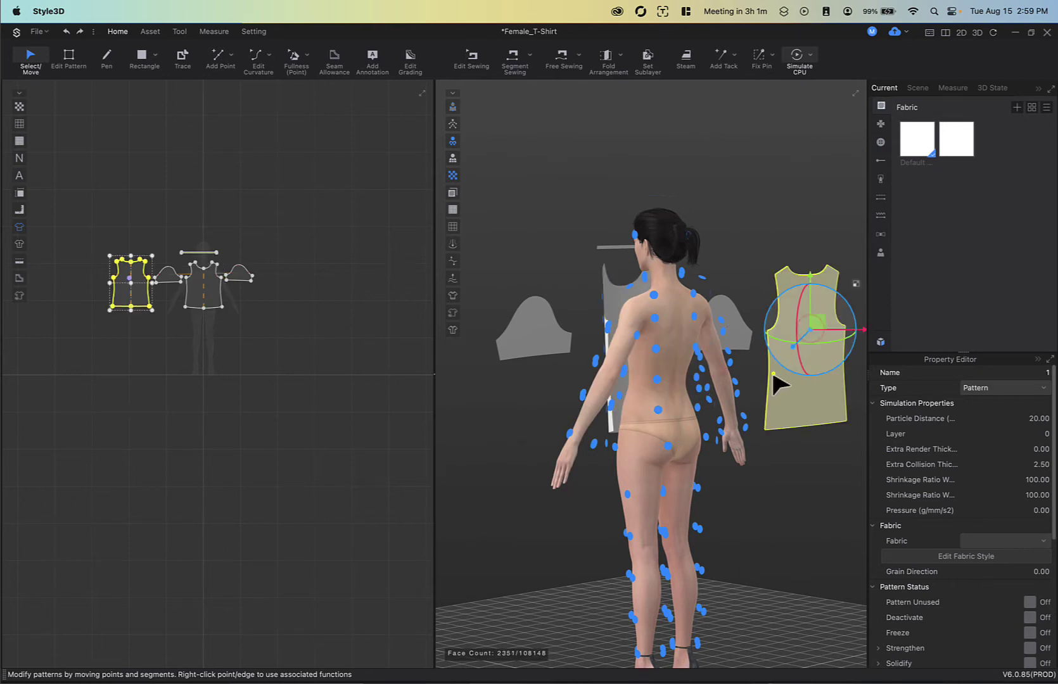
right_click_drag(773, 374, 709, 383)
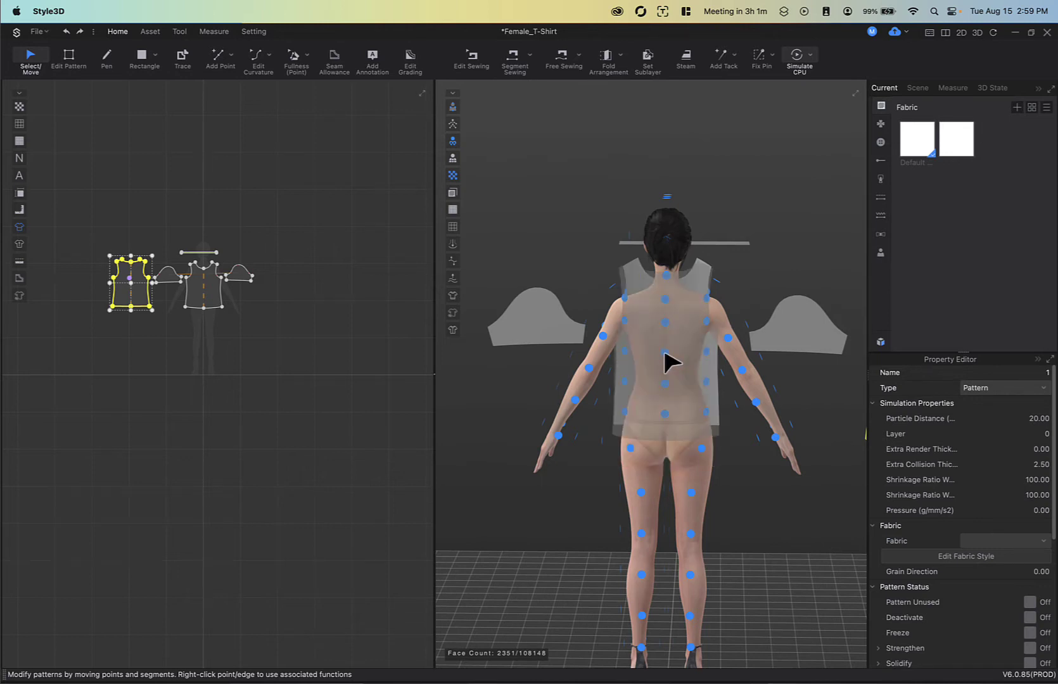
left_click(665, 352)
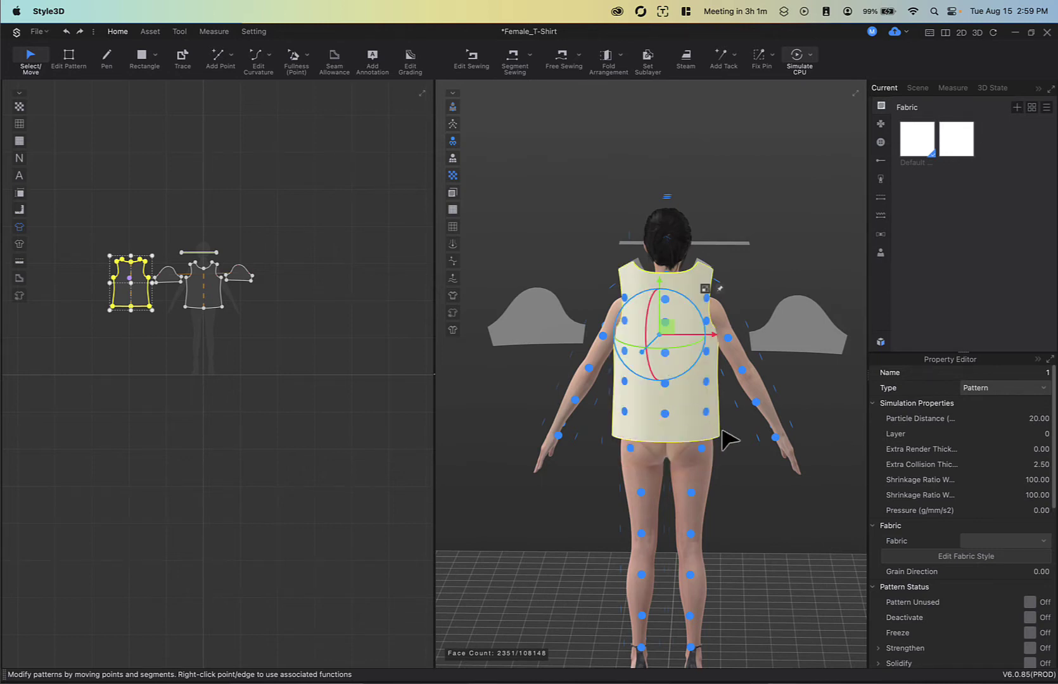
Step: Fine-tune the back piece's position behind the avatar with the 3D gizmo in a side view
right_click_drag(750, 450, 708, 320)
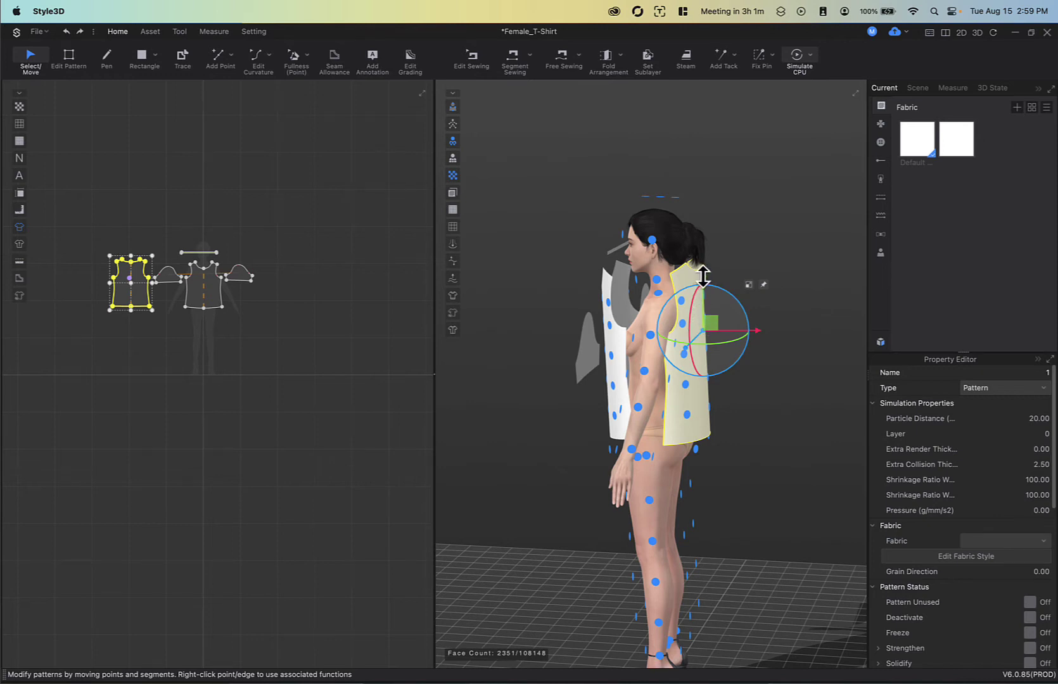
left_click_drag(703, 276, 701, 263)
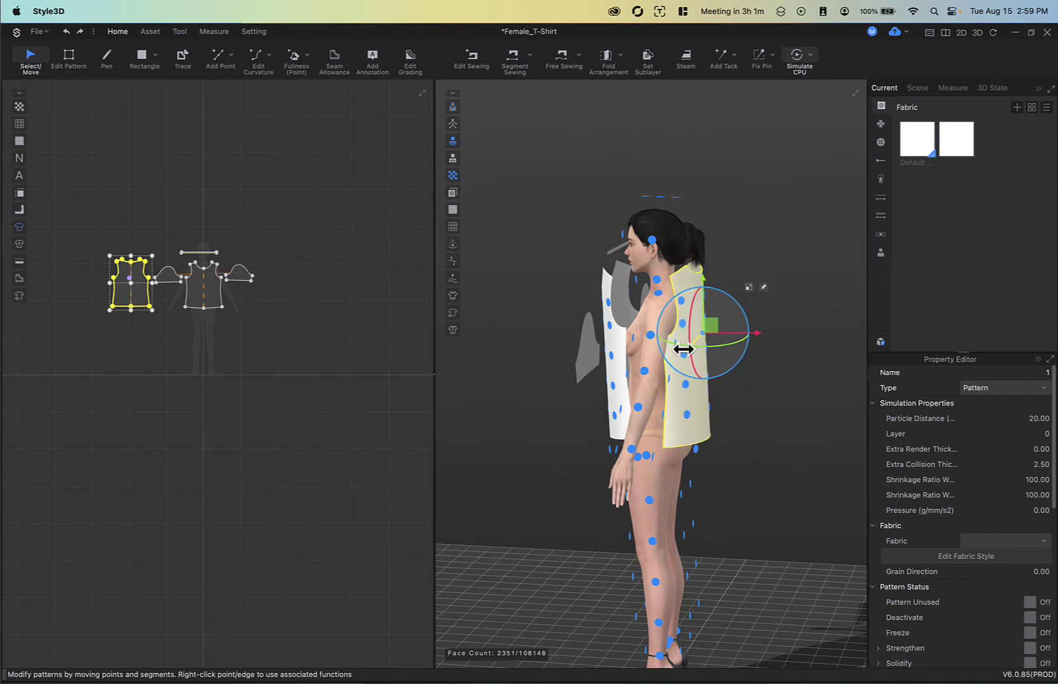
left_click_drag(683, 347, 677, 344)
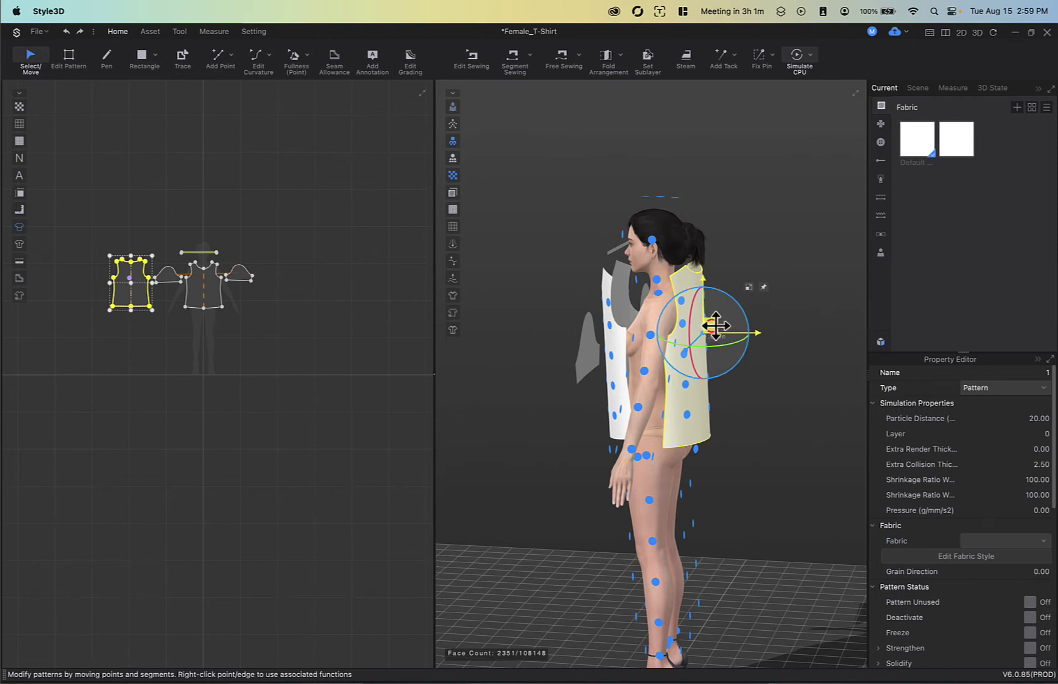
left_click_drag(716, 326, 733, 308)
left_click(758, 287)
Step: Wrap the right sleeve and its linked counterpart around the arms using the upper-arm arrangement point, and check the placement from the front
right_click_drag(761, 323, 662, 335)
left_click(818, 334)
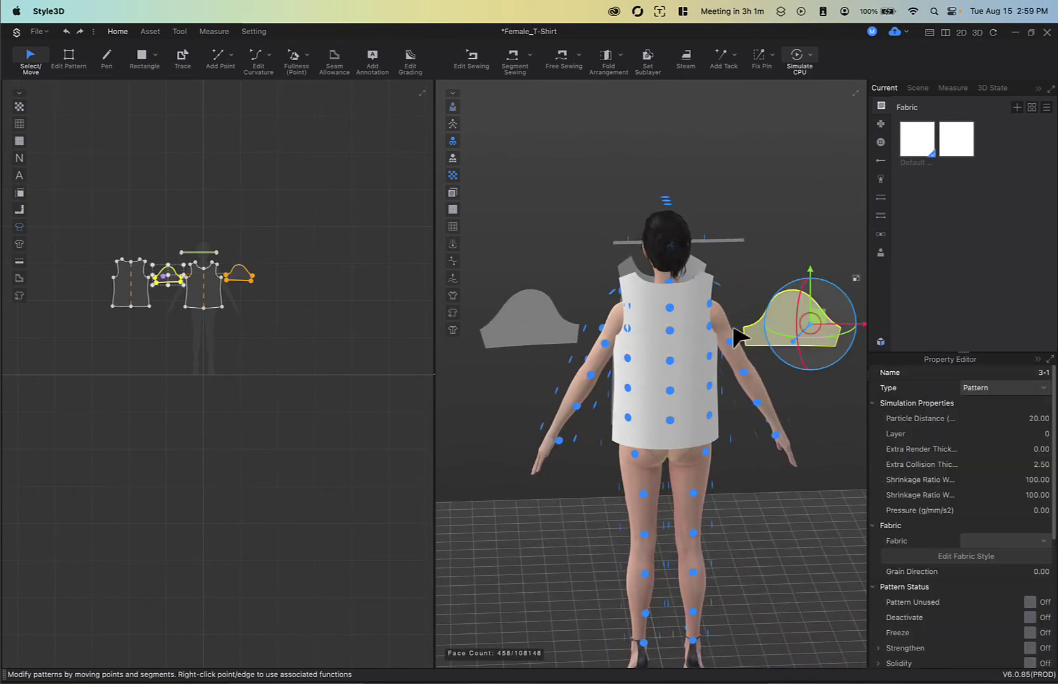
right_click_drag(738, 336, 626, 334)
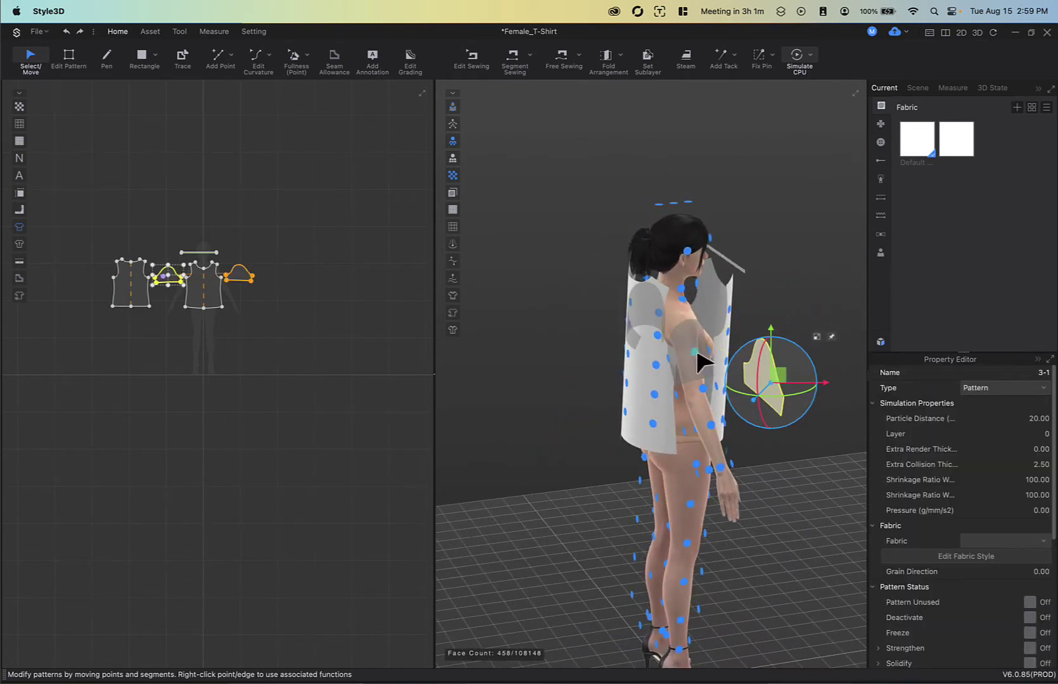
mouse_move(557, 336)
right_mouse_down()
mouse_move(574, 349)
mouse_move(707, 346)
right_mouse_up()
scroll(165, 278, "up", 5)
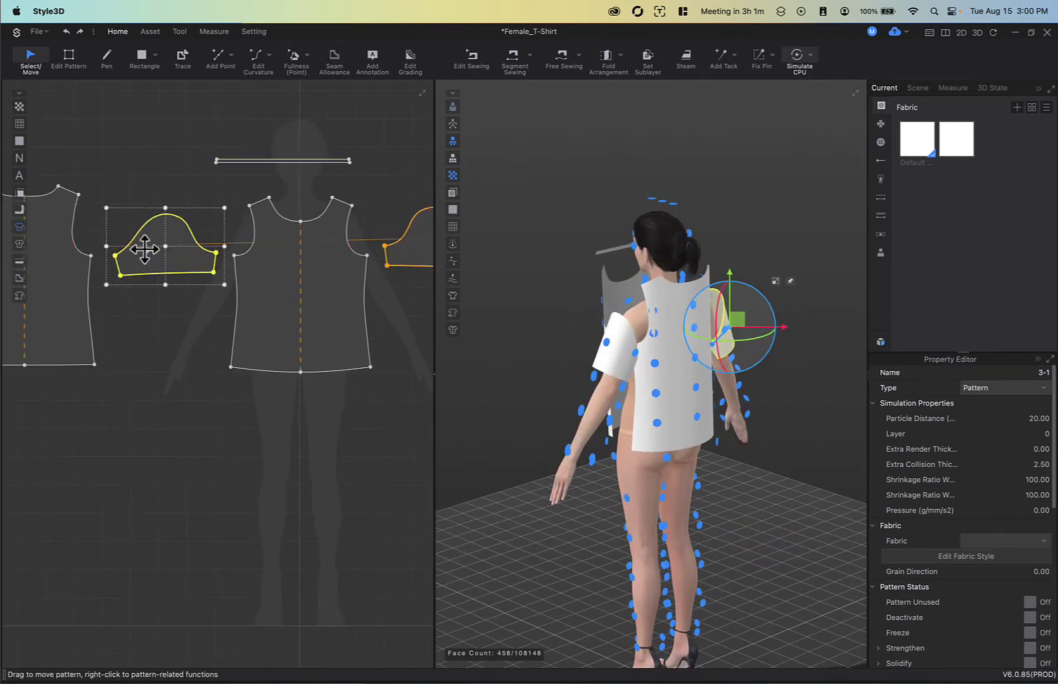
scroll(203, 241, "down", 2)
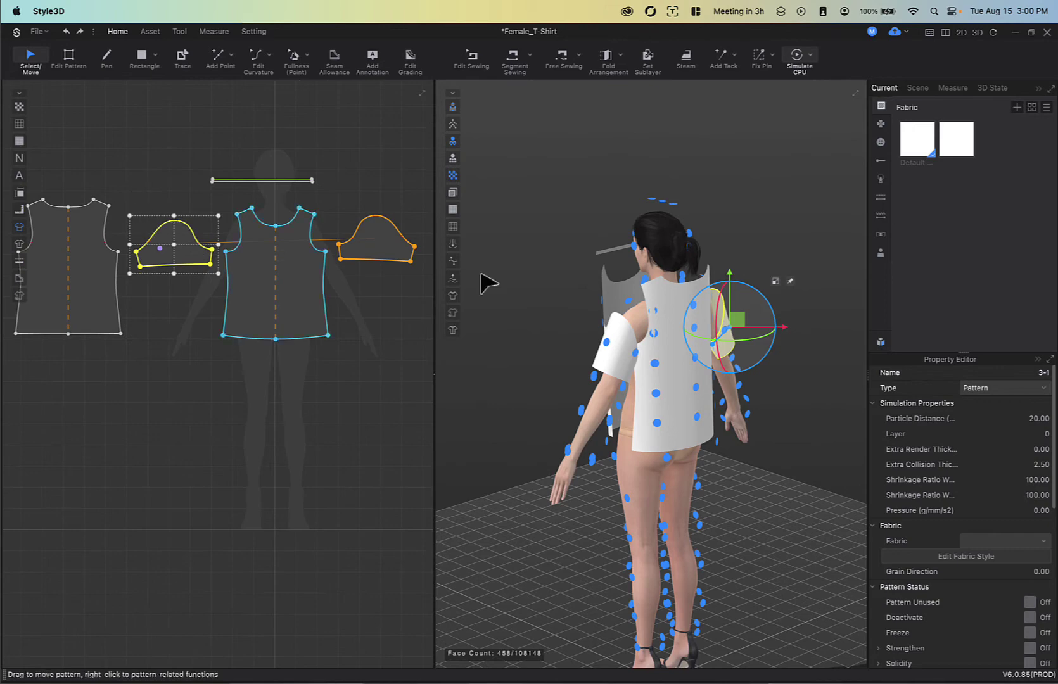
mouse_move(566, 288)
right_mouse_down()
mouse_move(801, 295)
mouse_move(761, 293)
right_mouse_up()
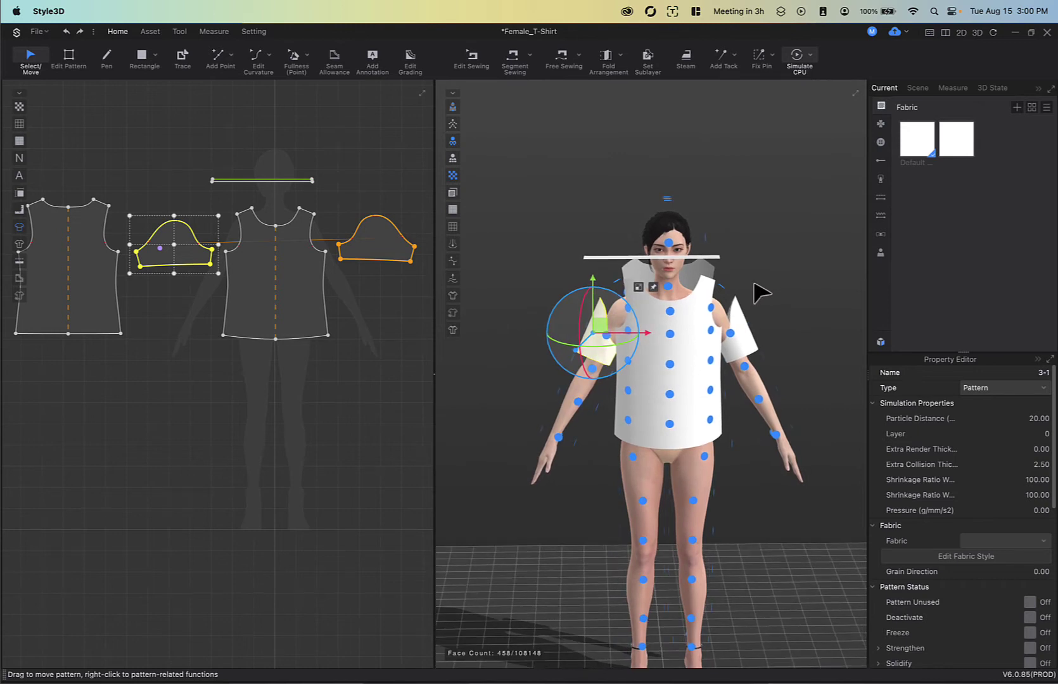
scroll(627, 209, "up", 5)
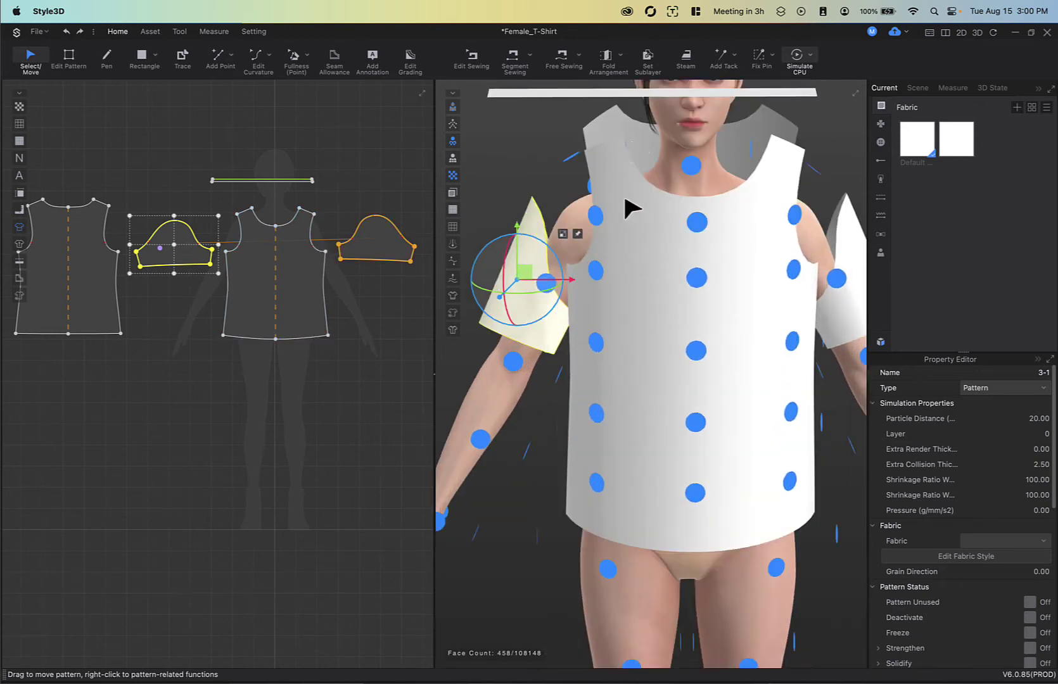
Step: Wrap the neckband piece around the avatar's neck using the arrangement point at the front of the neck
left_click(638, 93)
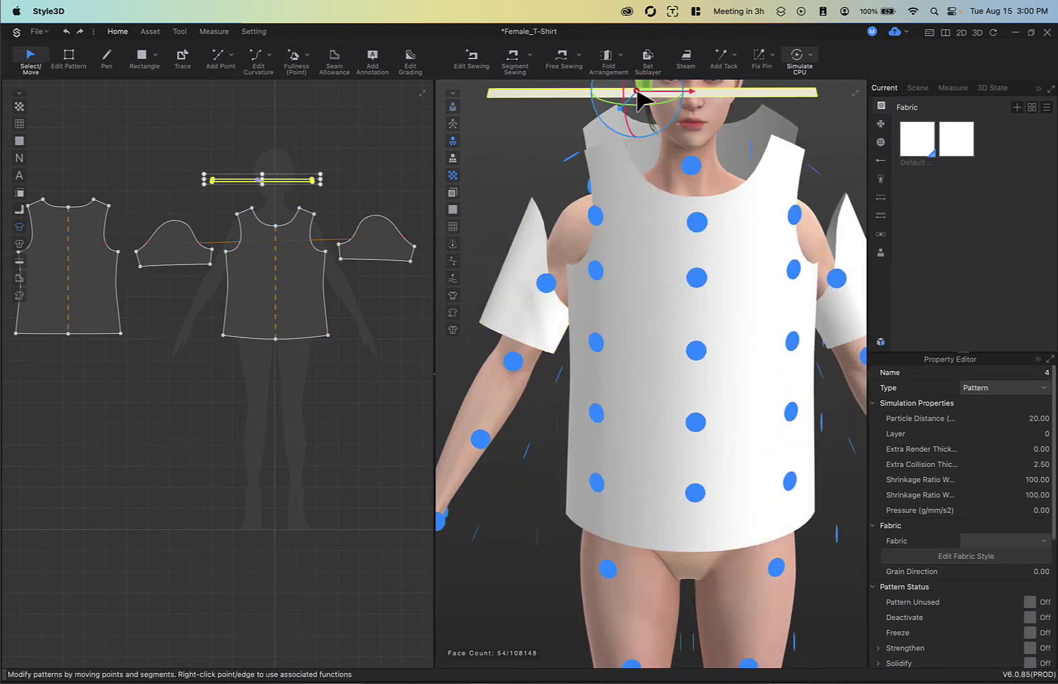
left_click(694, 169)
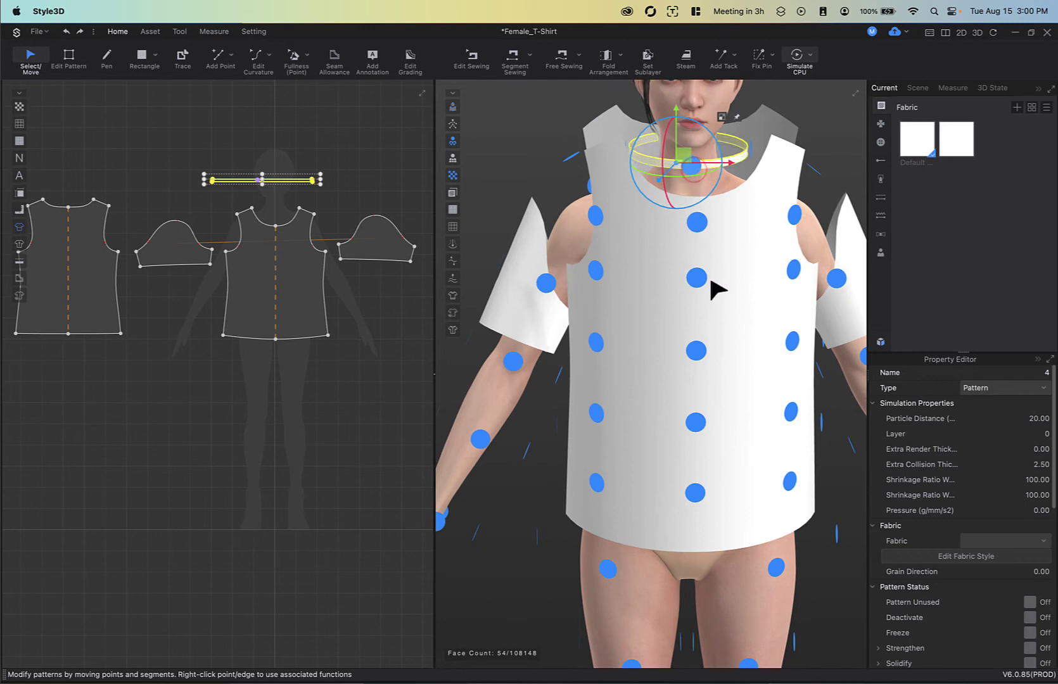
left_click(496, 197)
scroll(735, 190, "down", 5)
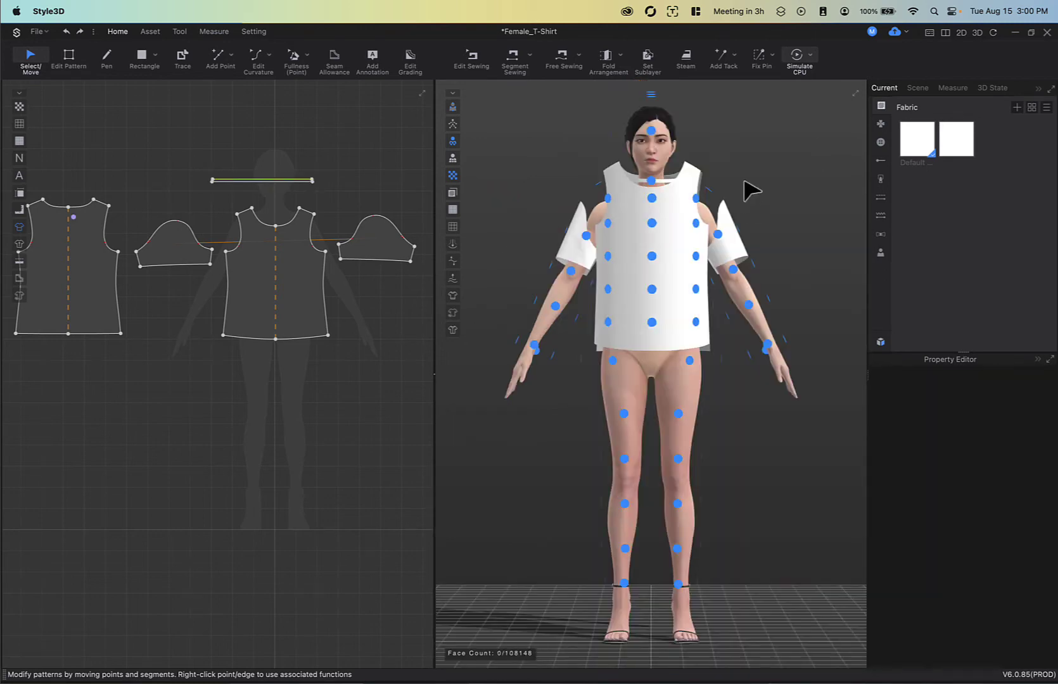
Step: Inspect the arranged pieces from the front and side, checking the neckband's placement around the neck
scroll(744, 171, "down", 2)
scroll(655, 210, "up", 5)
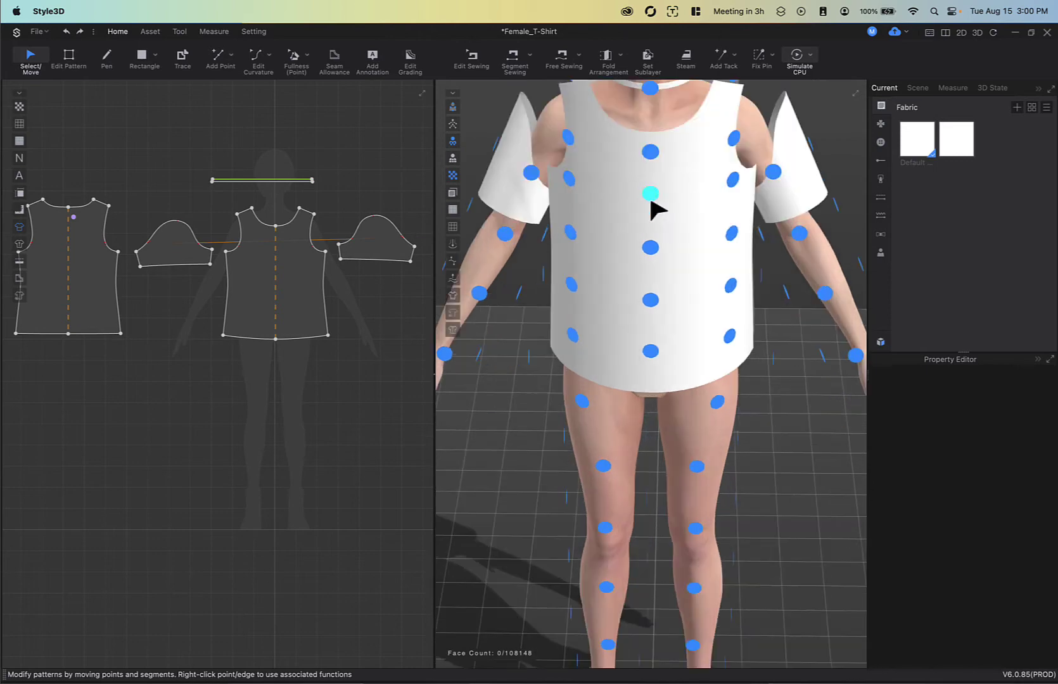
scroll(626, 333, "up", 5)
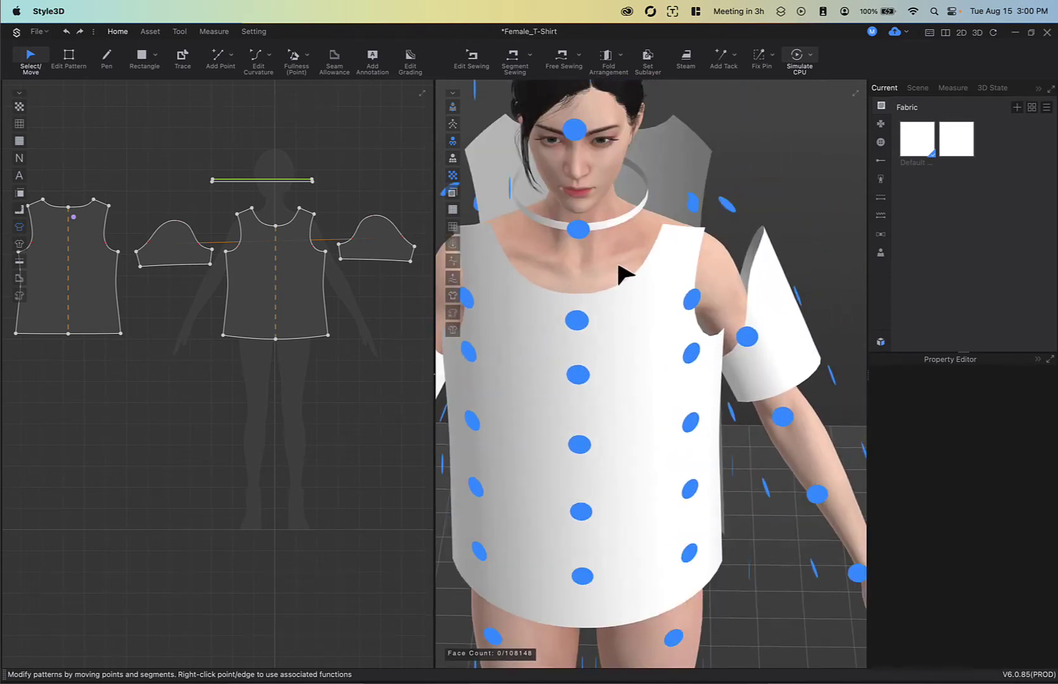
right_click_drag(634, 321, 664, 235)
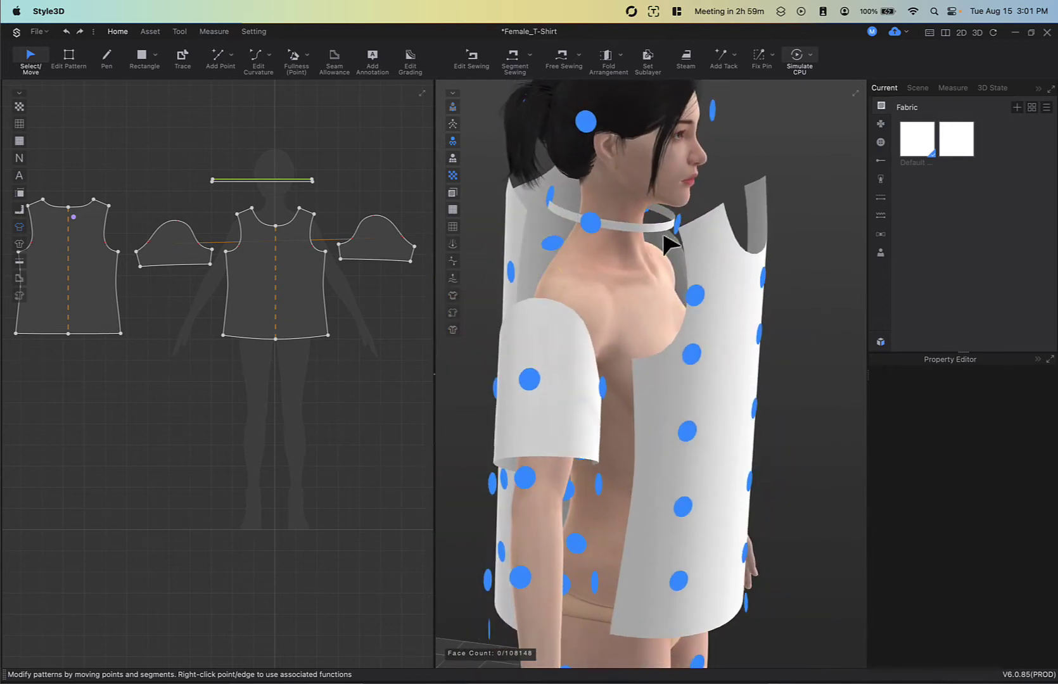
left_click(655, 228)
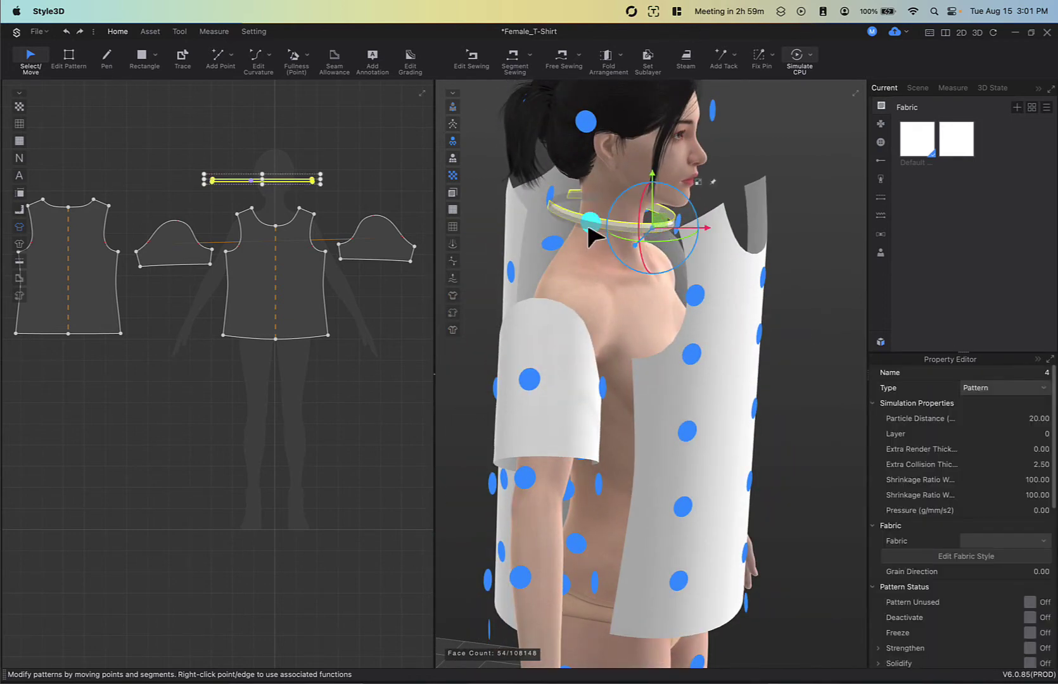
right_click_drag(588, 228, 812, 305)
scroll(726, 310, "down", 5)
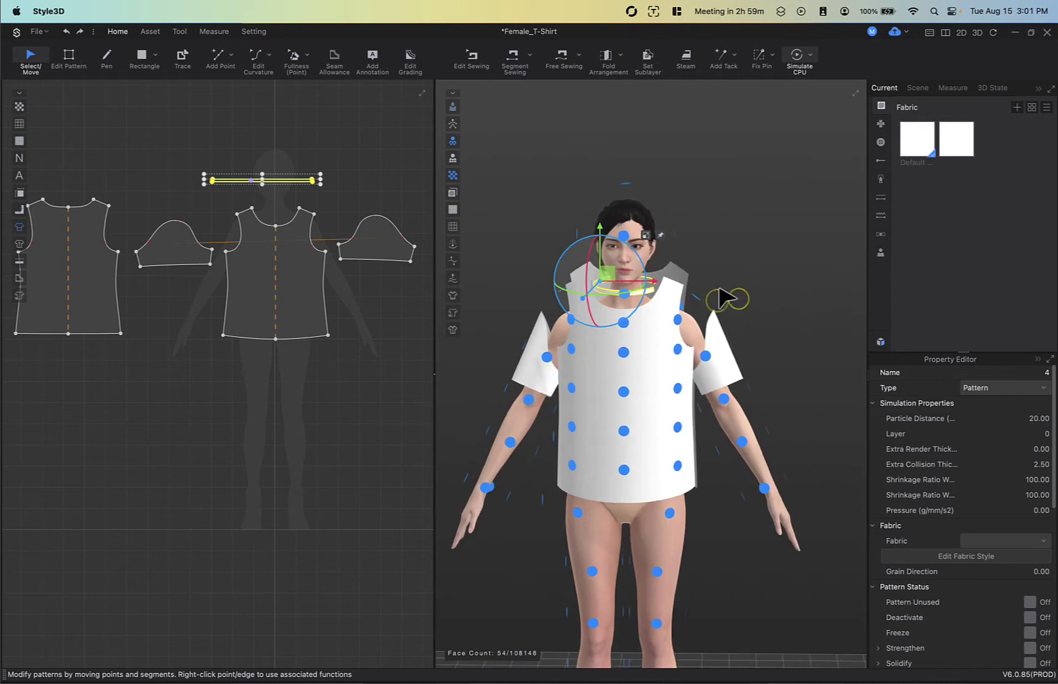
Step: Hide the avatar's arrangement points and deselect the neckband
left_click(454, 108)
left_click(736, 206)
mouse_move(776, 233)
right_mouse_down()
mouse_move(609, 220)
mouse_move(684, 243)
mouse_move(787, 230)
right_mouse_up()
right_click_drag(684, 246, 633, 402)
Step: Lower the front piece slightly on the avatar with the 3D gizmo, and check it from the side
left_click(641, 375)
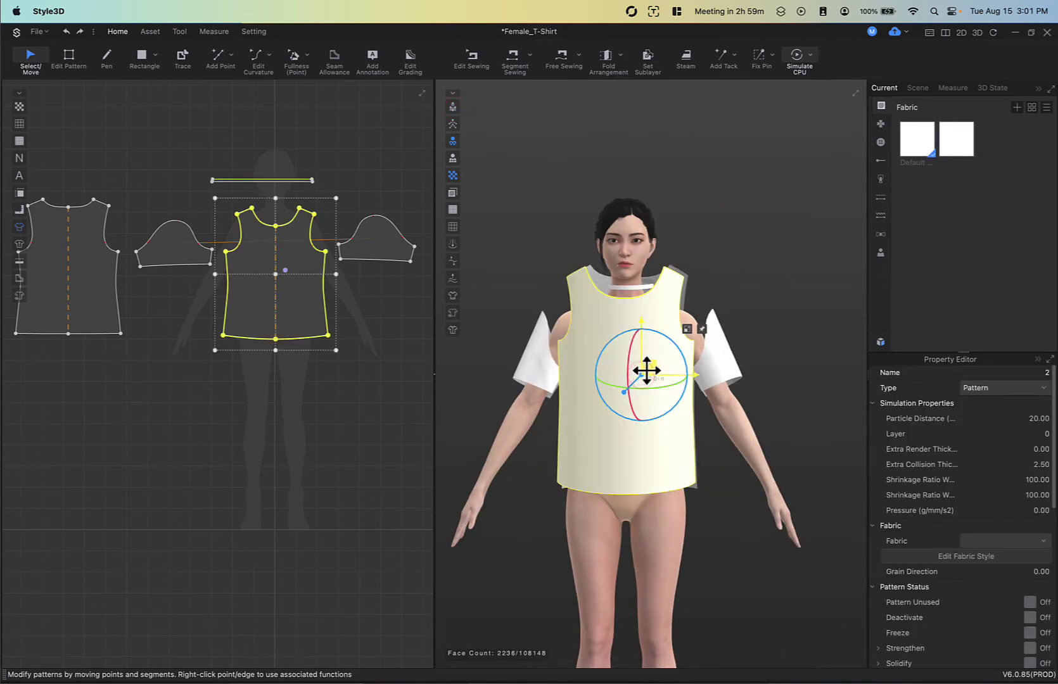
mouse_move(647, 369)
left_mouse_down()
mouse_move(673, 378)
mouse_move(652, 398)
mouse_move(648, 387)
left_mouse_up()
right_click_drag(728, 325, 624, 338)
left_click(805, 294)
Step: Lower the back piece slightly with the 3D gizmo in a side view, and return to the front view
right_click_drag(793, 311, 739, 304)
left_click(741, 306)
left_click_drag(747, 311, 747, 336)
left_click(514, 232)
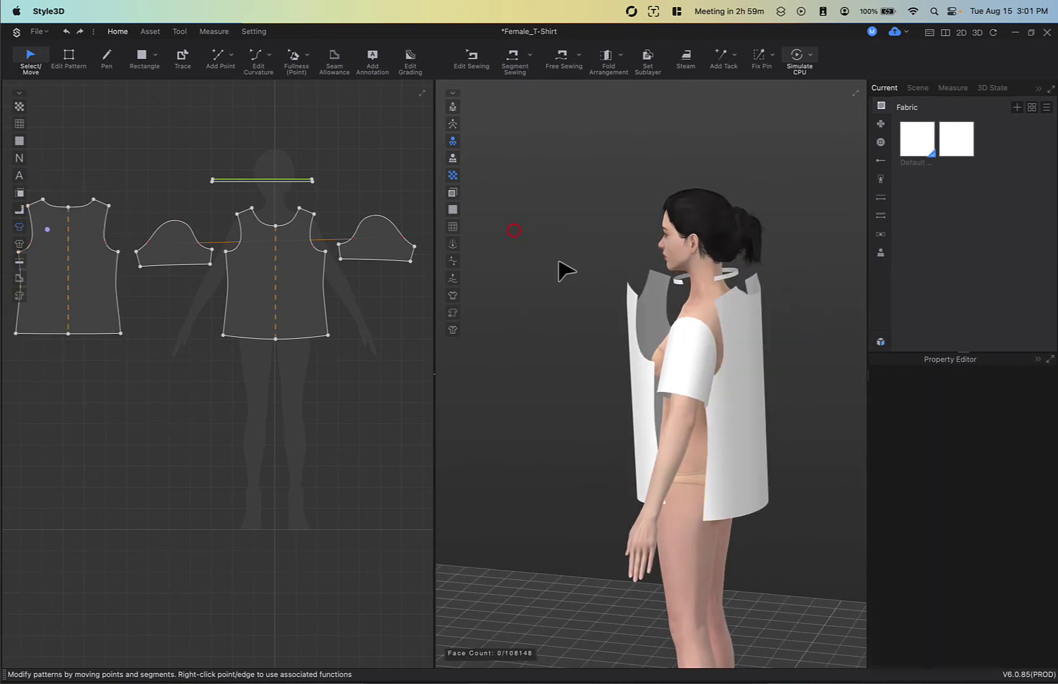
right_click_drag(552, 260, 702, 256)
middle_click_drag(702, 255, 620, 223)
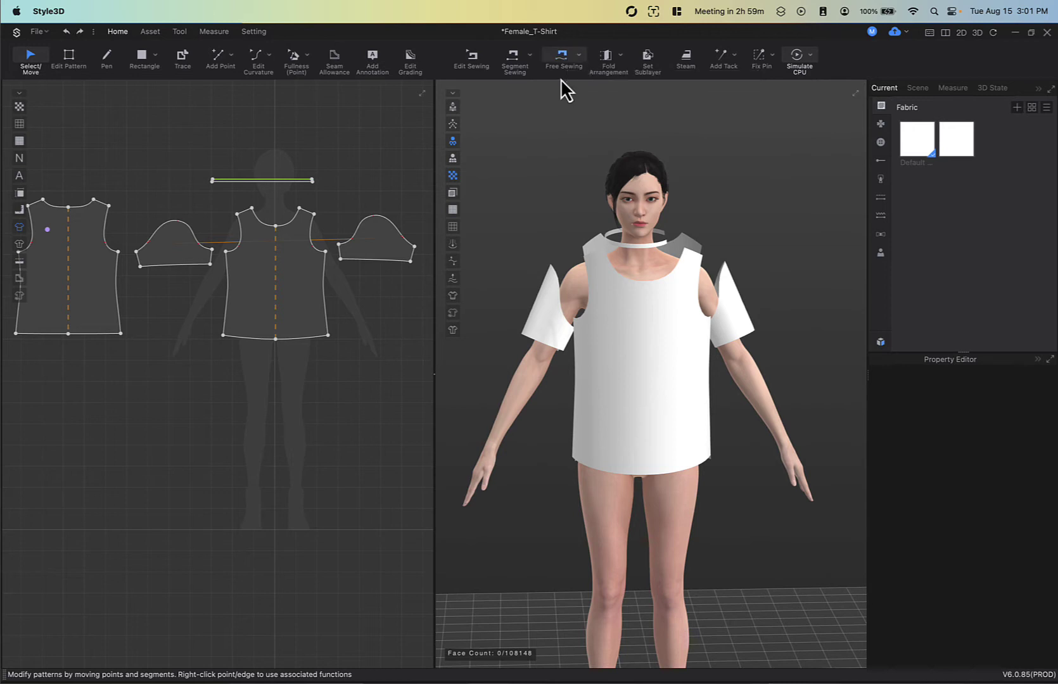
Step: Sew the back piece's side edge to the front piece's matching side edge with Segment Sewing, and inspect the stitch lines in 3D
left_click(516, 58)
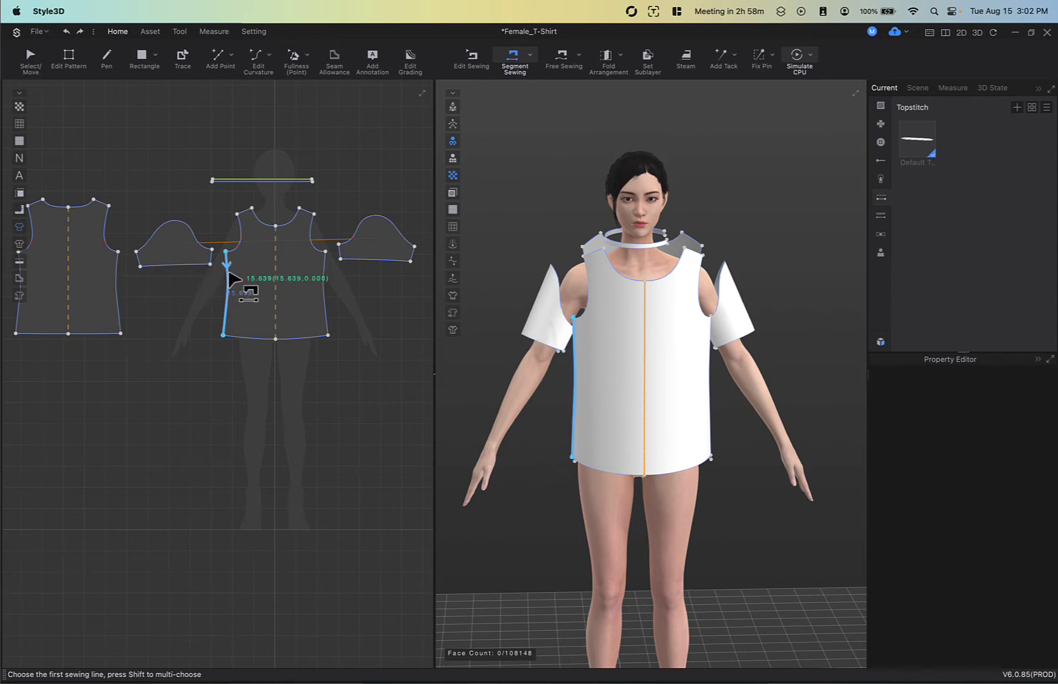
left_click(117, 271)
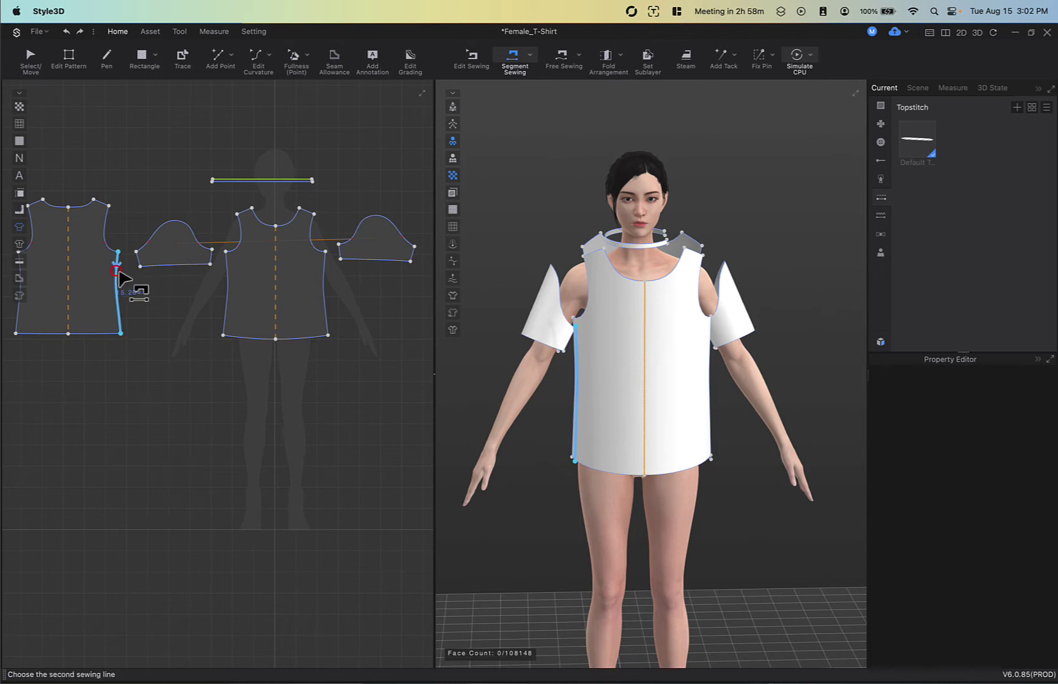
left_click(226, 277)
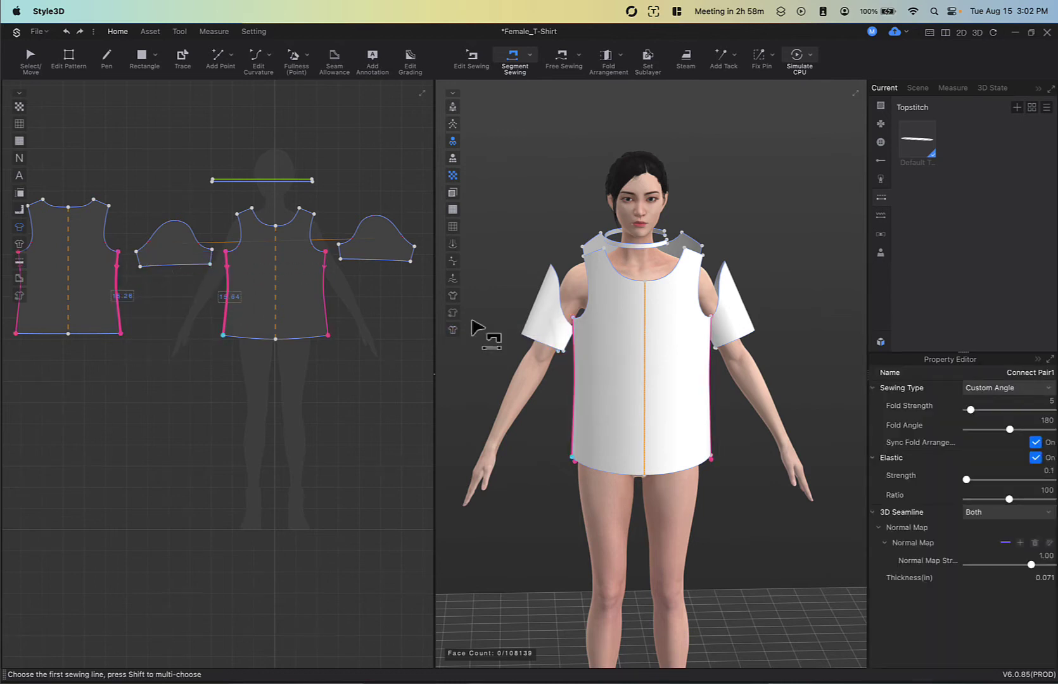
right_click_drag(652, 385, 746, 366)
scroll(738, 369, "up", 5)
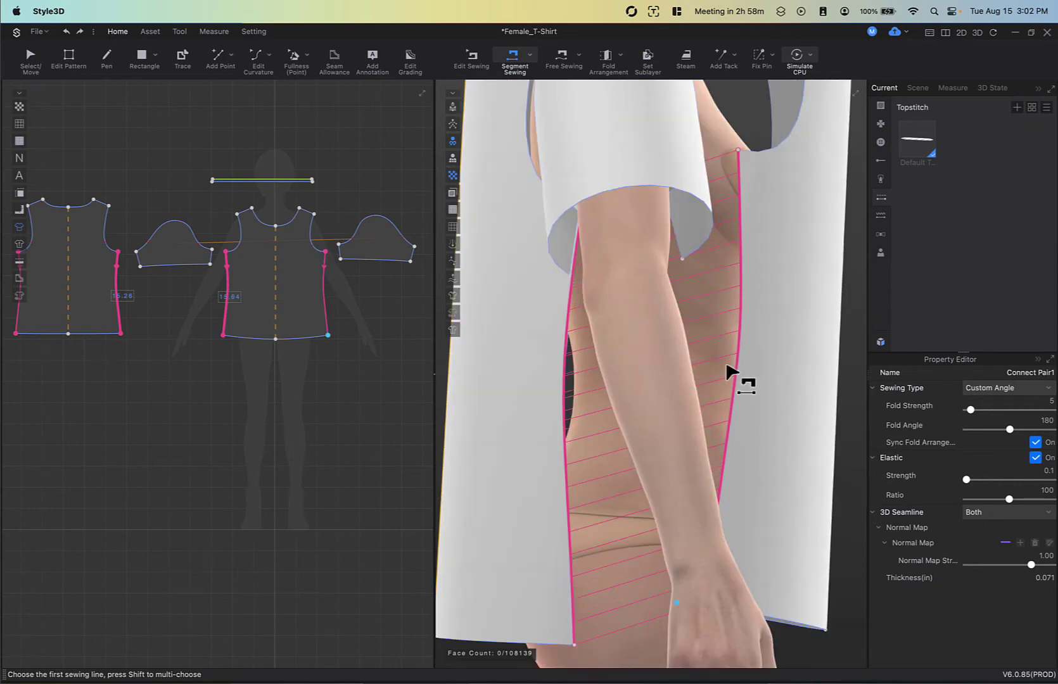
mouse_move(606, 375)
right_mouse_down()
mouse_move(653, 374)
mouse_move(584, 389)
mouse_move(600, 385)
right_mouse_up()
scroll(609, 381, "down", 5)
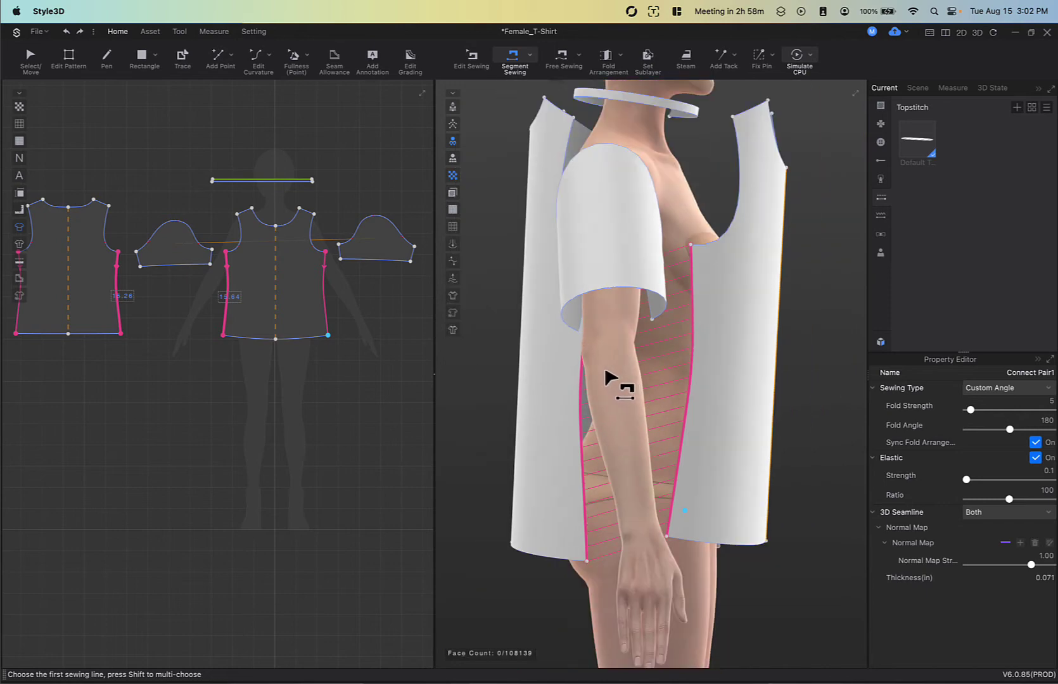
scroll(287, 323, "down", 2)
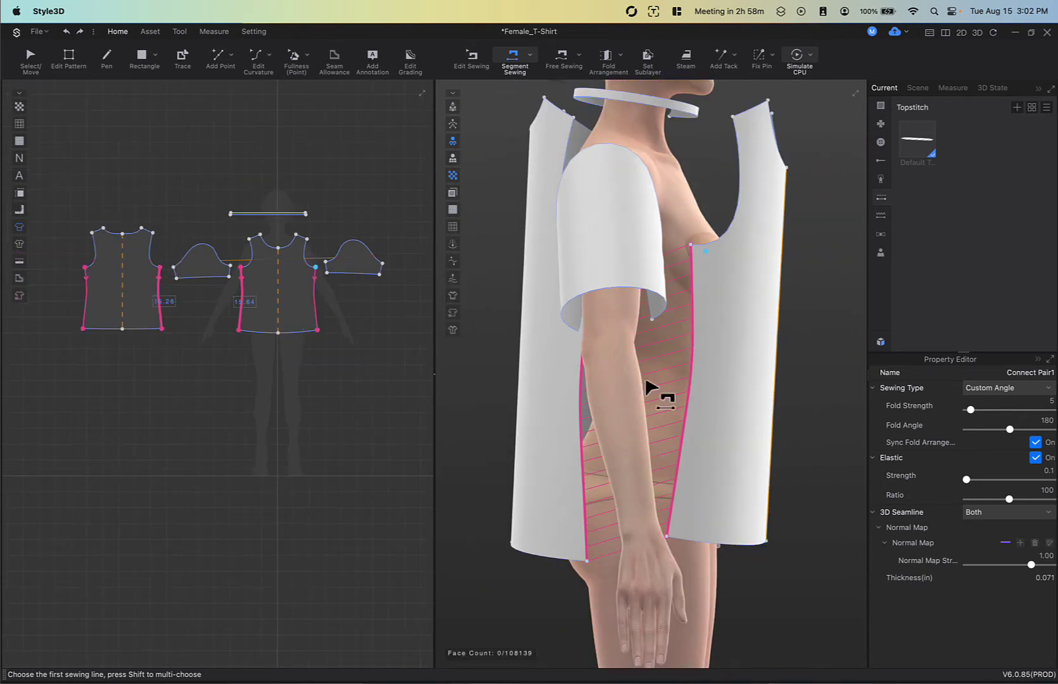
right_click_drag(648, 388, 548, 385)
Step: Try sewing the back shoulder edge to the front shoulder edge from opposite ends, and undo the seam
scroll(161, 265, "up", 2)
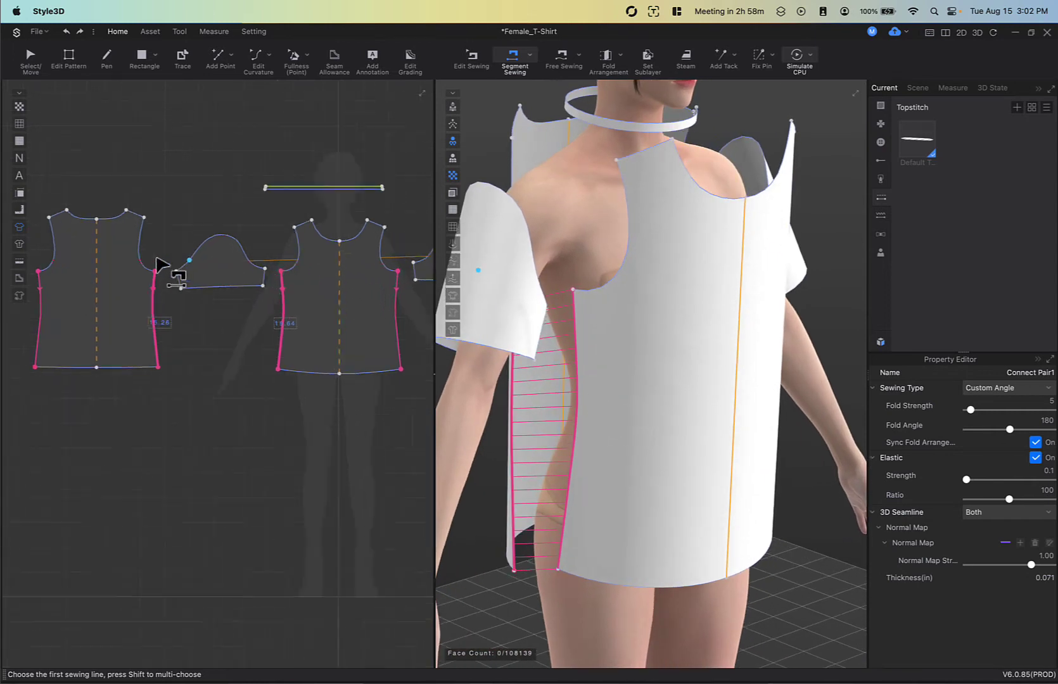
scroll(161, 265, "up", 1)
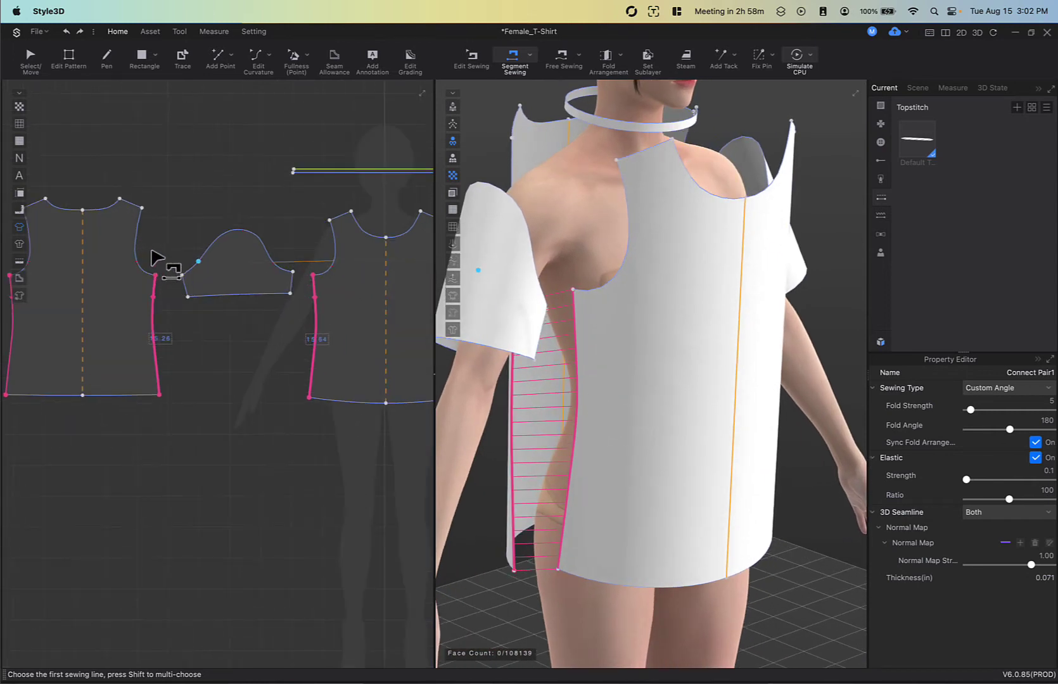
left_click(126, 203)
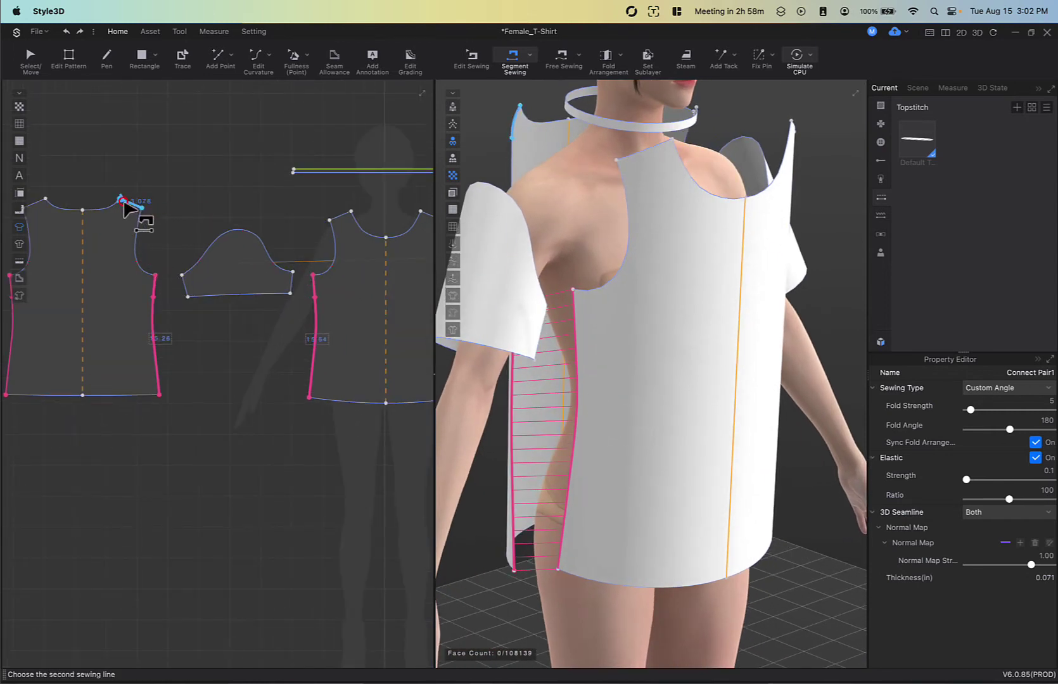
left_click(333, 220)
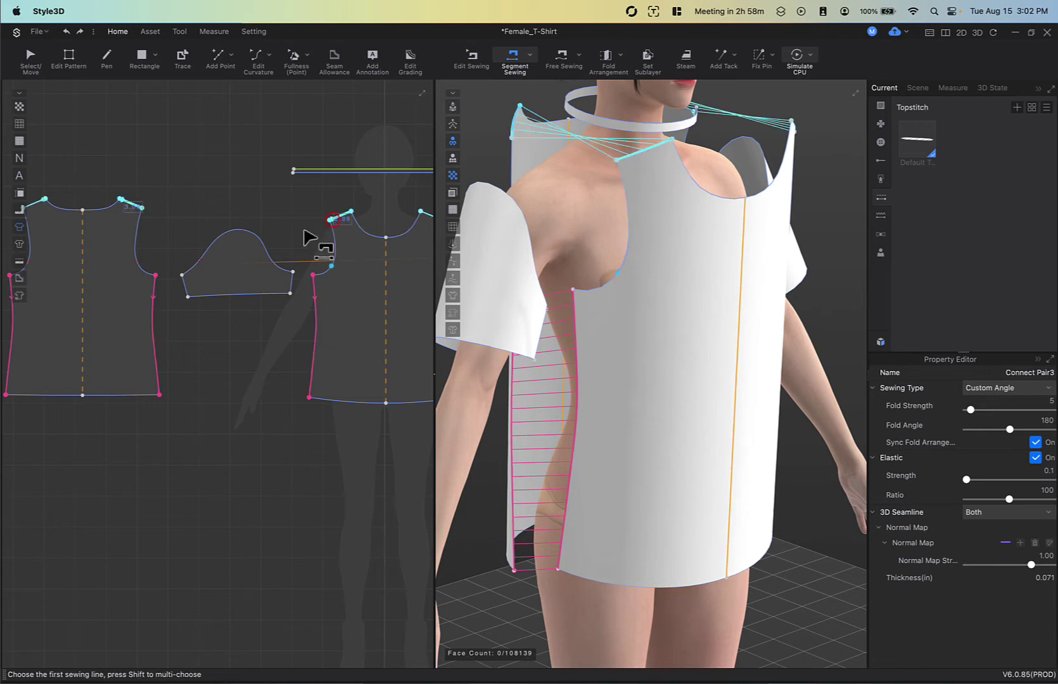
mouse_move(742, 267)
right_mouse_down()
mouse_move(750, 294)
mouse_move(739, 307)
mouse_move(629, 288)
mouse_move(765, 283)
mouse_move(757, 277)
right_mouse_up()
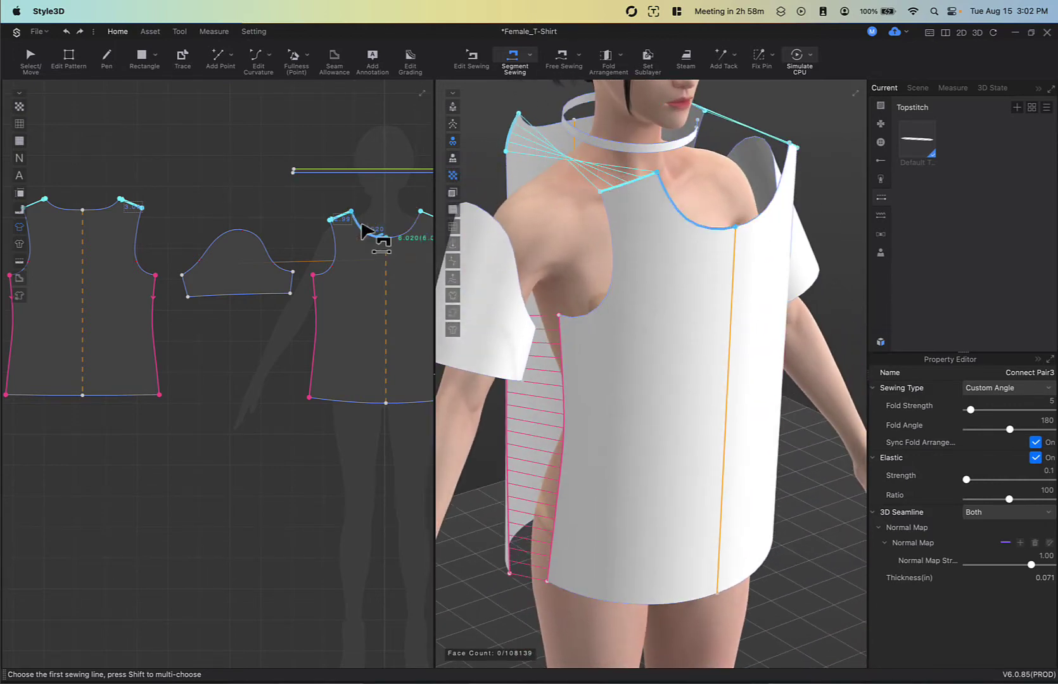
left_click(331, 216)
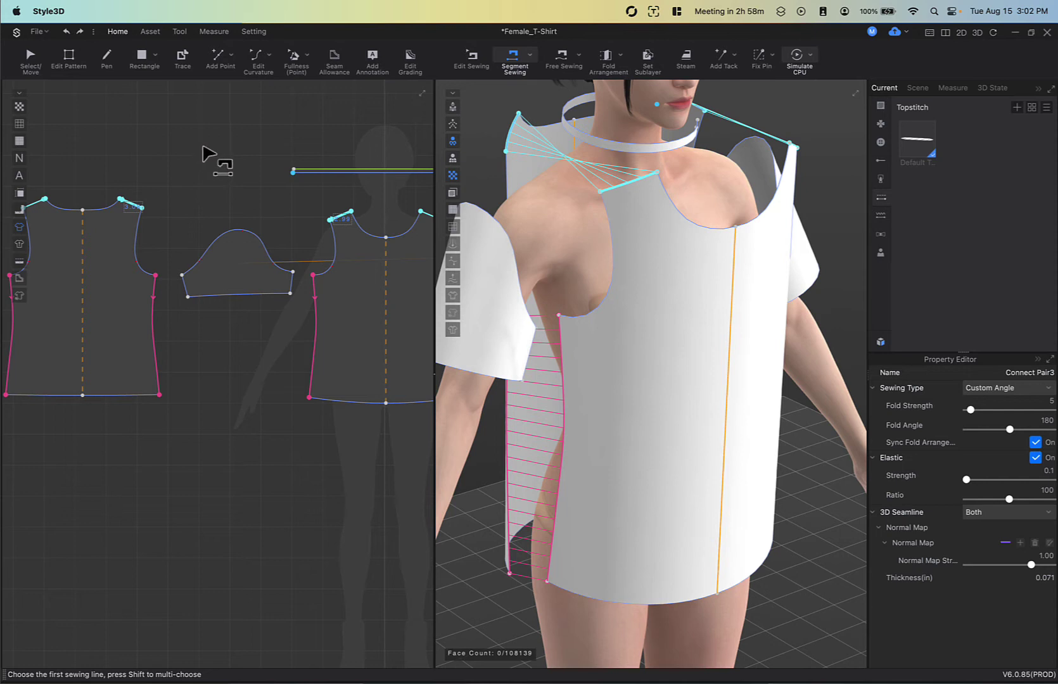
key("super+z")
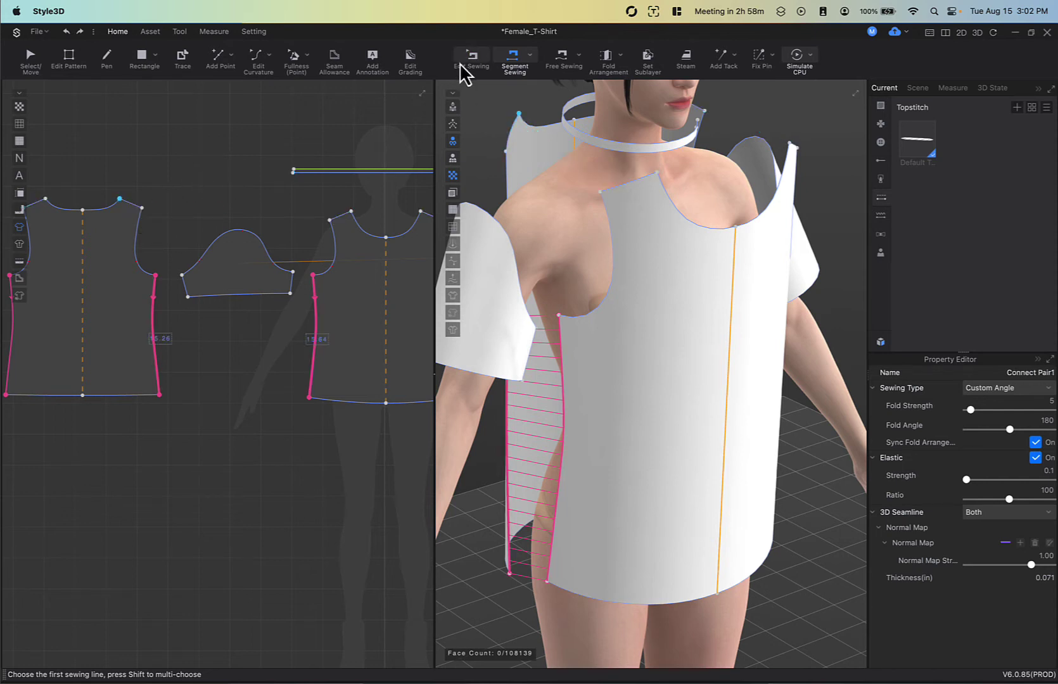
Step: Sew the back shoulder edge to the front shoulder edge in matching direction, choosing both edges near their neckline ends
left_click(125, 204)
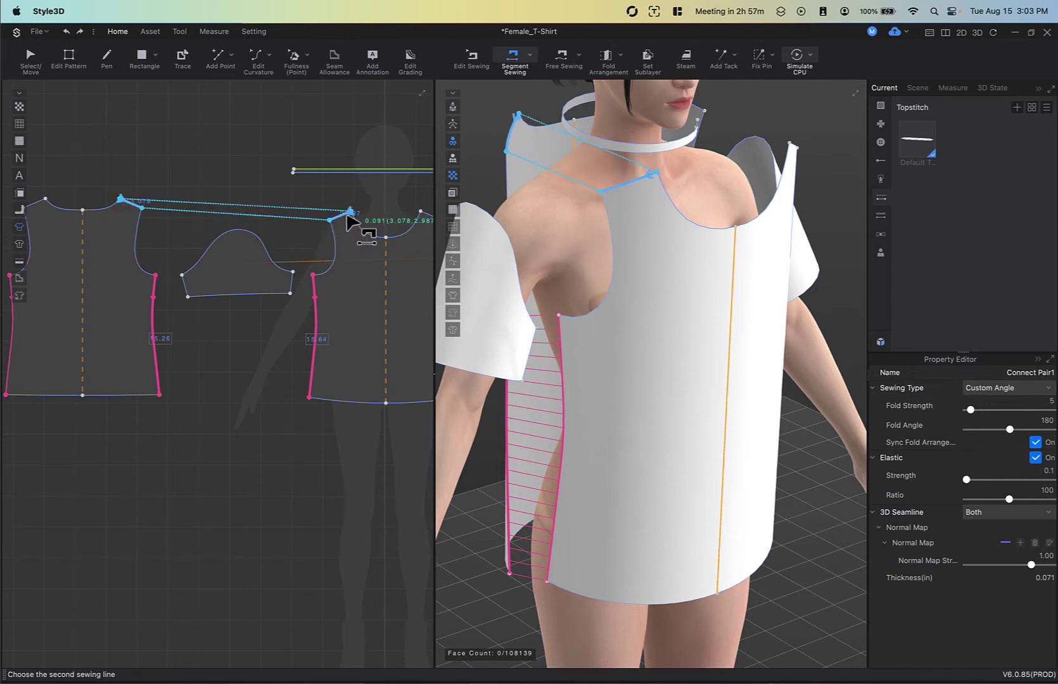
scroll(352, 220, "up", 5)
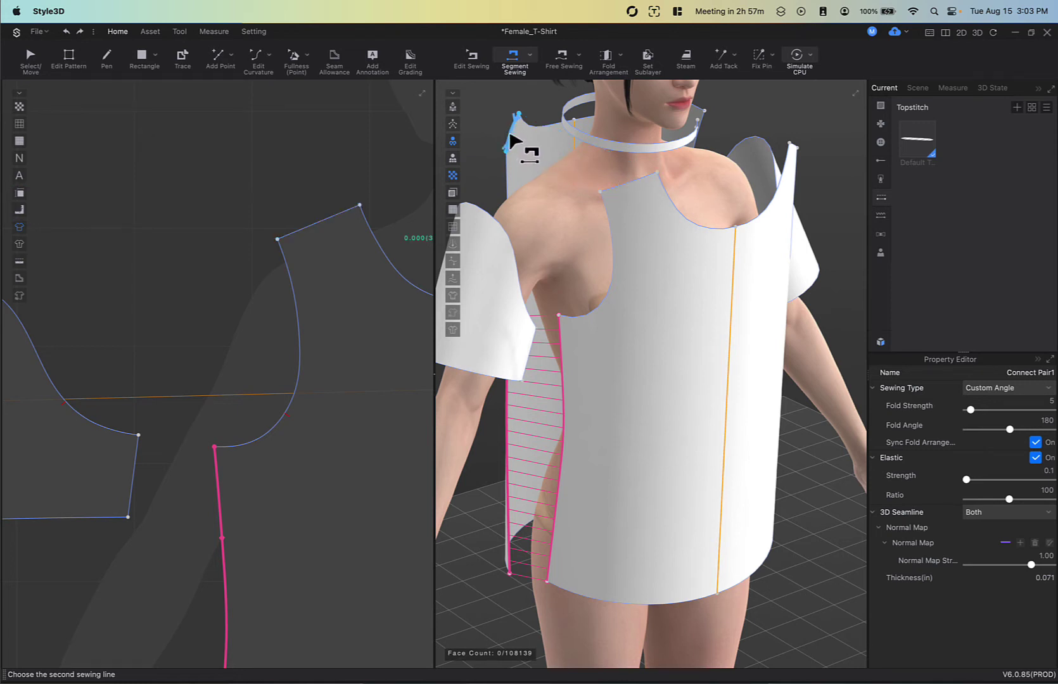
scroll(127, 266, "down", 5)
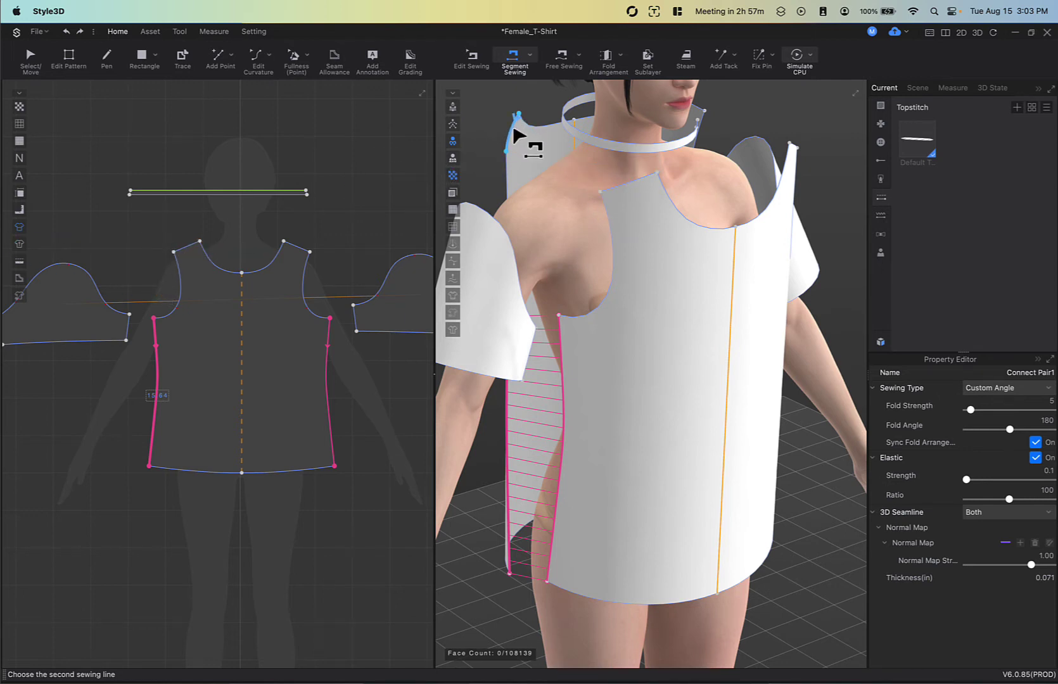
left_click(637, 187)
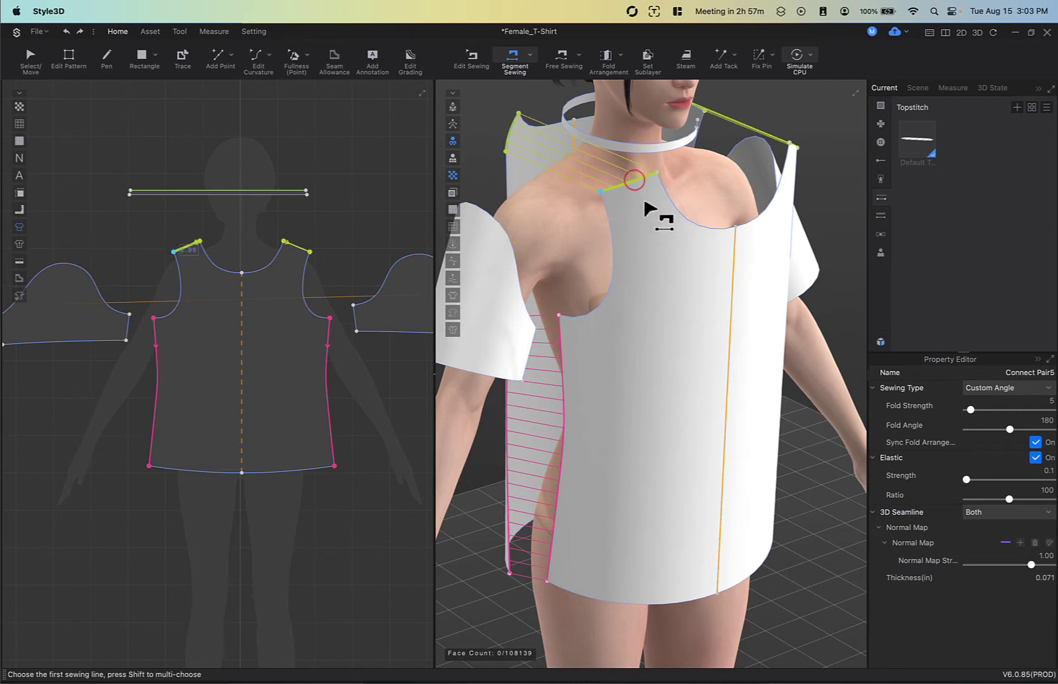
Step: Sew the neckband's two short ends together in the 3D view with Segment Sewing
right_click_drag(522, 213, 512, 207)
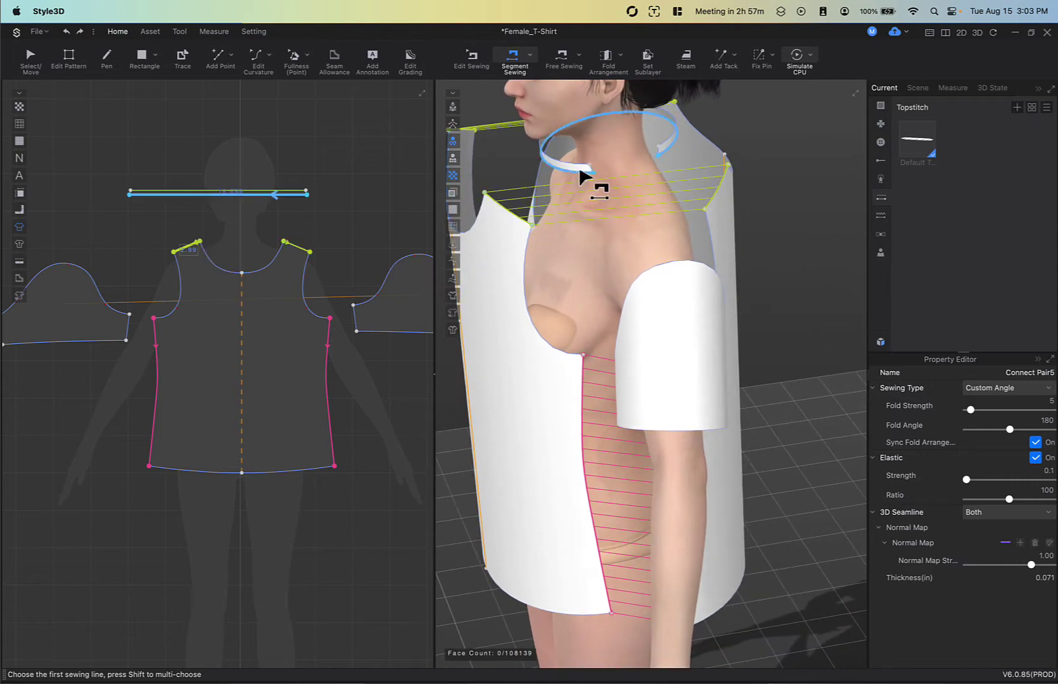
scroll(586, 172, "up", 5)
scroll(590, 171, "down", 3)
middle_click_drag(601, 171, 601, 325)
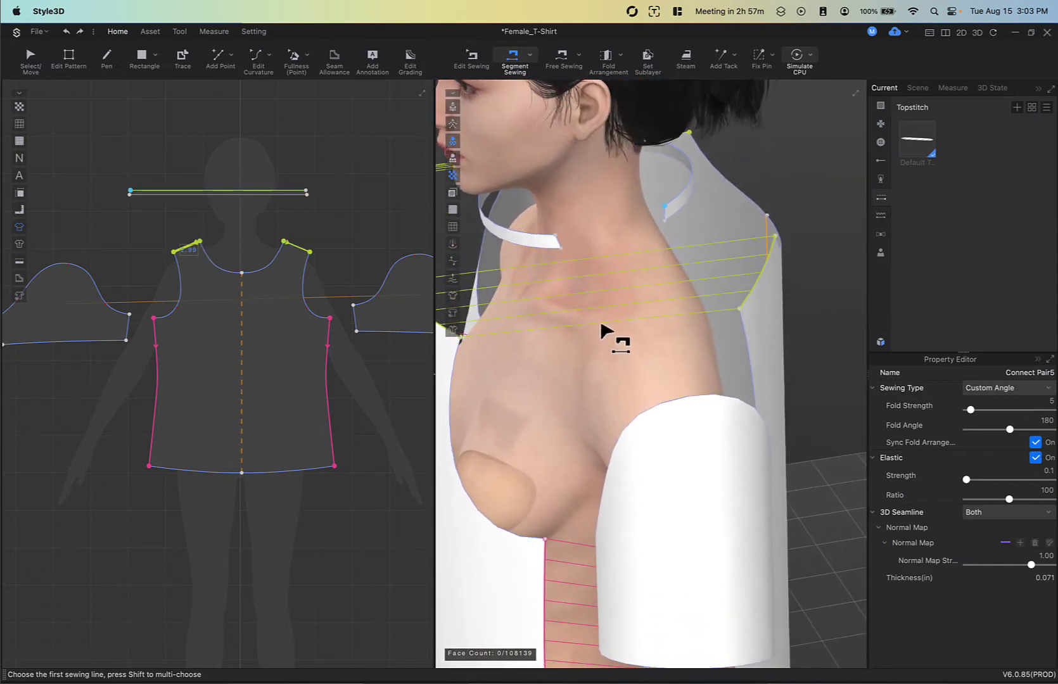
left_click(559, 243)
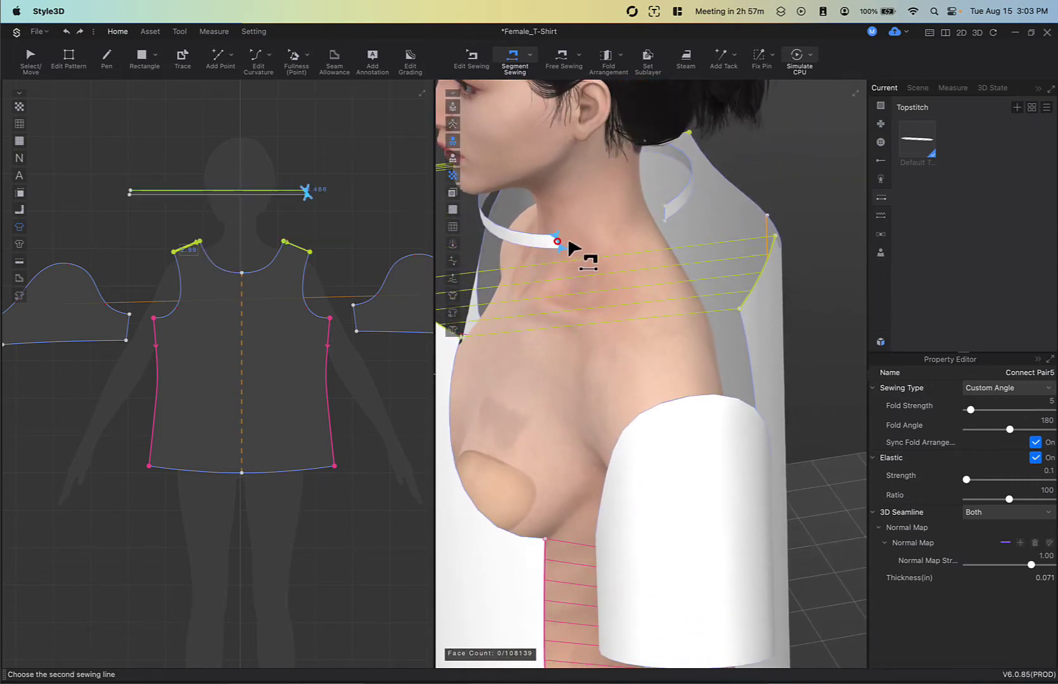
left_click(664, 208)
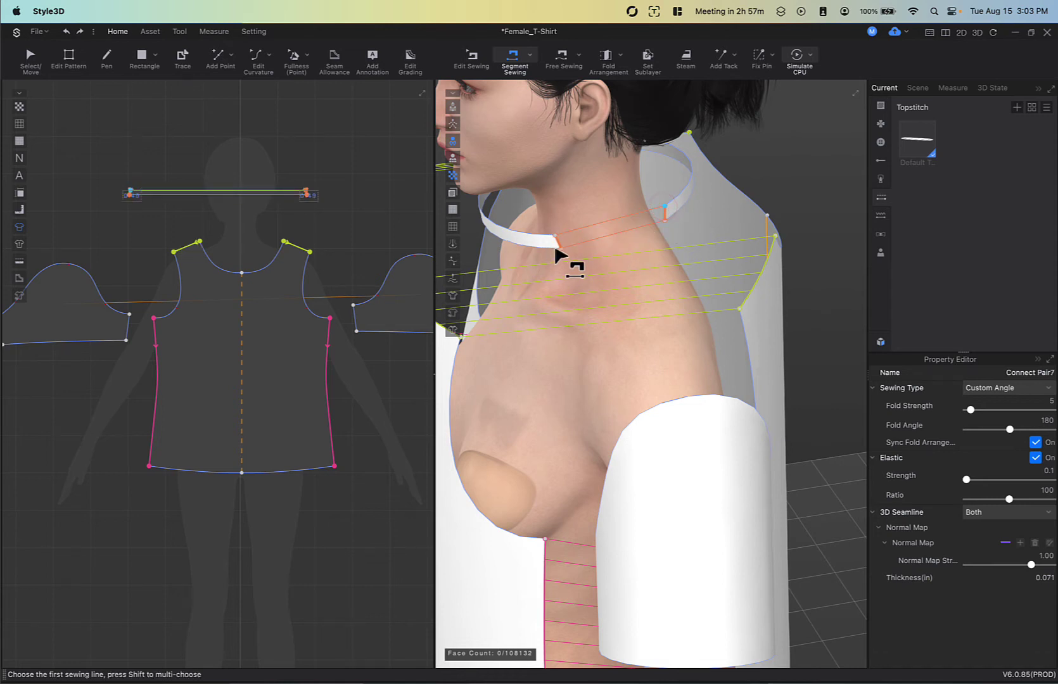
Step: Reverse the sewing direction of the seam joining the back and front side edges with Edit Sewing
right_click_drag(552, 250, 635, 242)
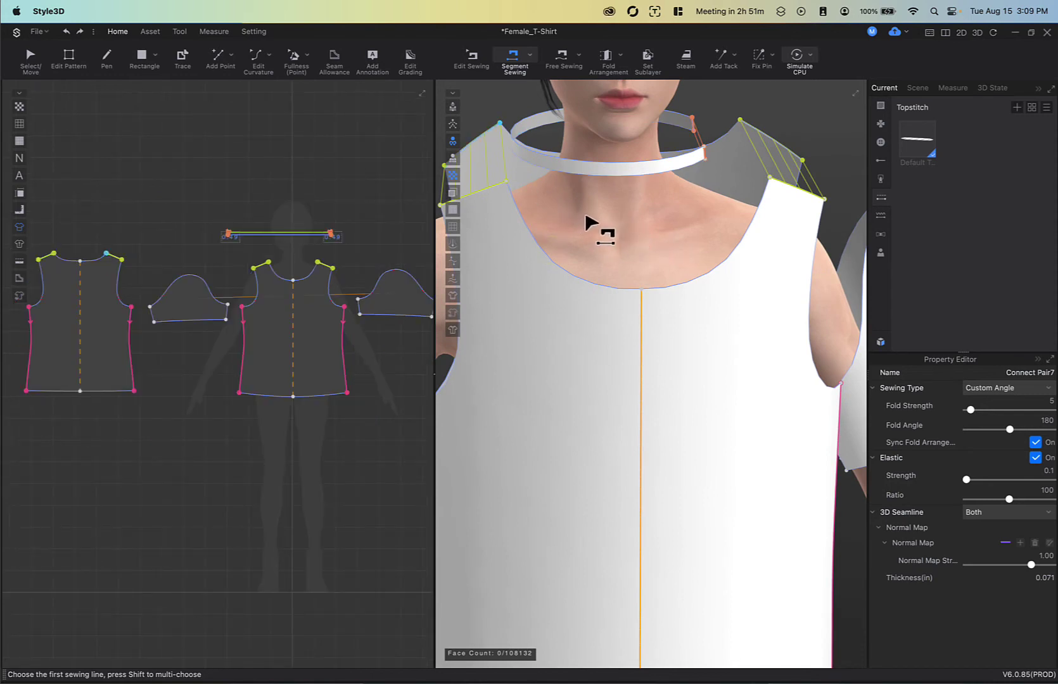
left_click(474, 58)
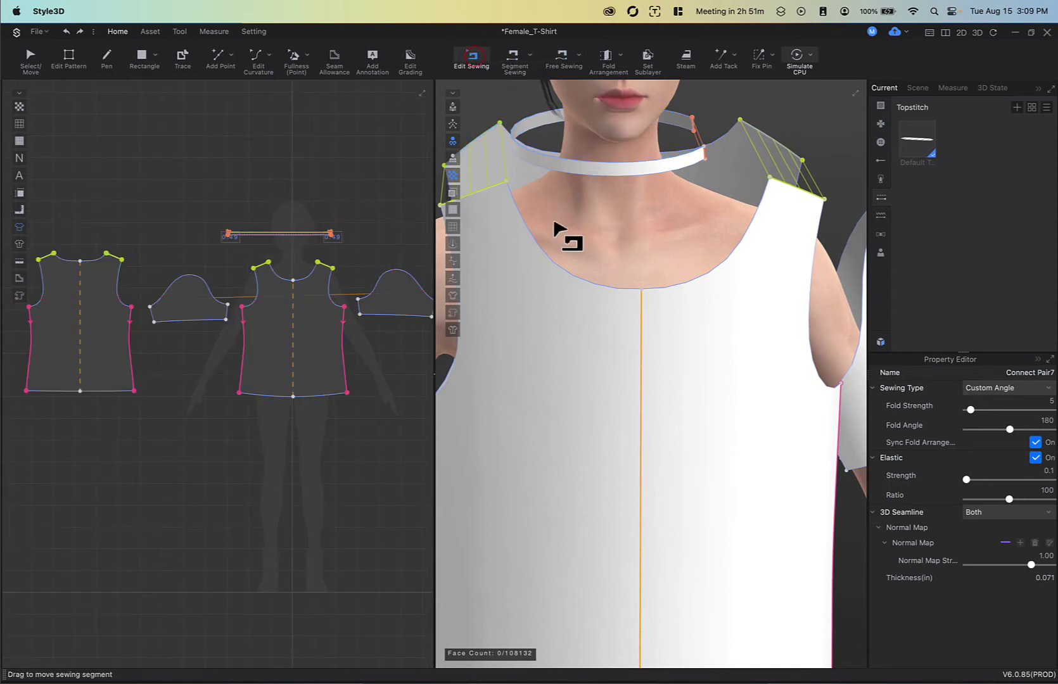
left_click(116, 263)
scroll(95, 255, "up", 5)
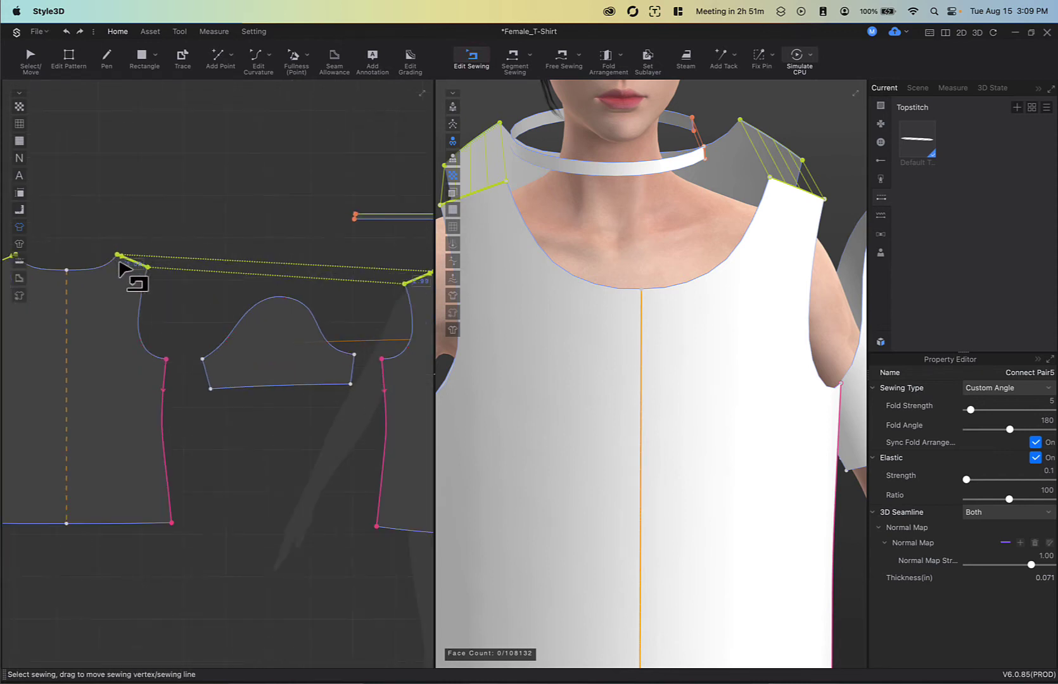
left_click(169, 444)
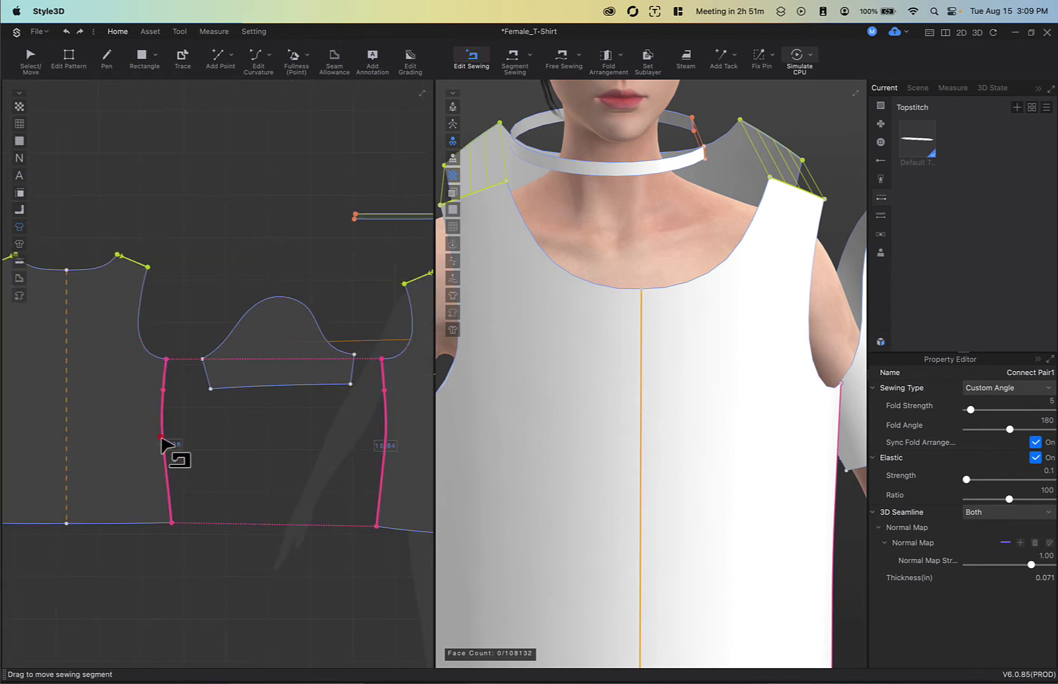
right_click(164, 398)
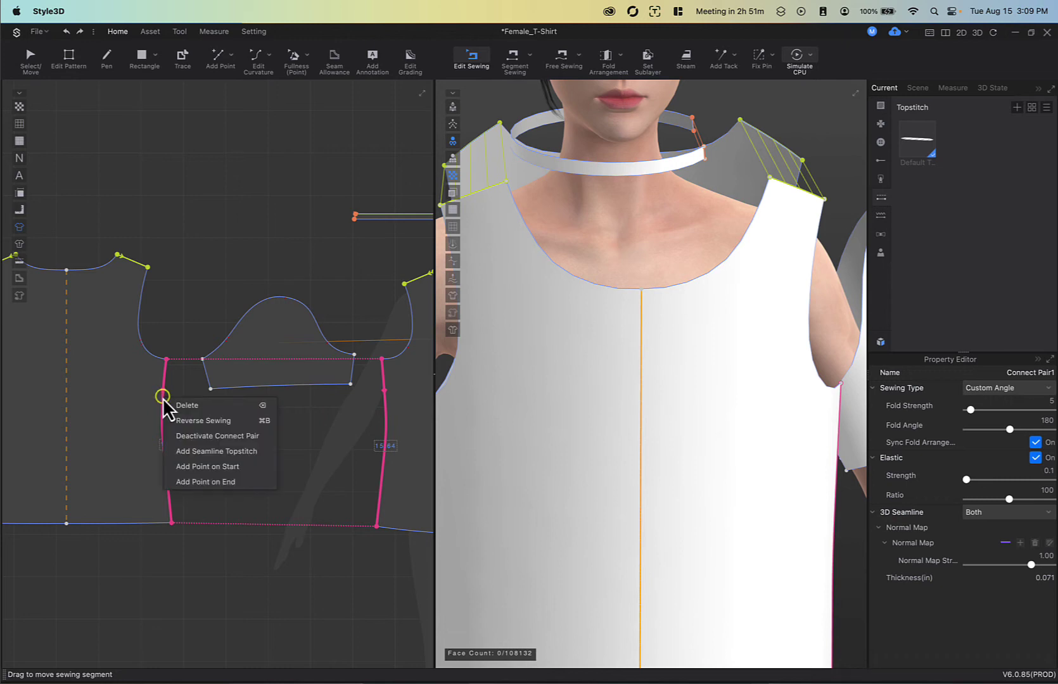
left_click(232, 426)
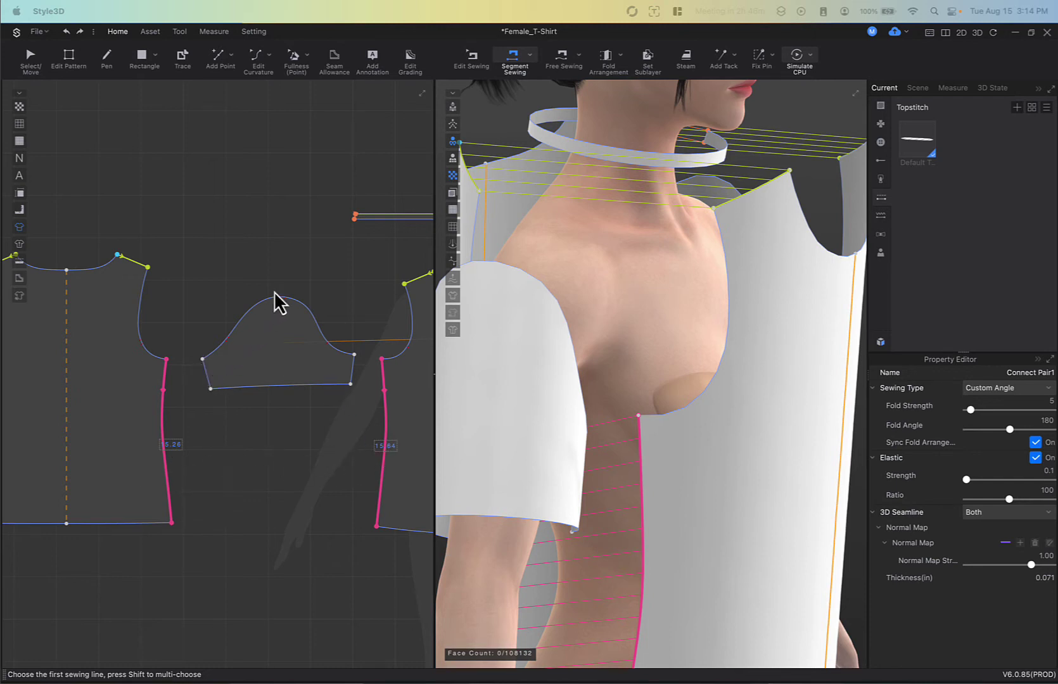
Step: Free-sew about 10.04 in of the sleeve cap, from its back underarm corner to near the peak, to the back armhole from underarm to shoulder
scroll(230, 347, "up", 3)
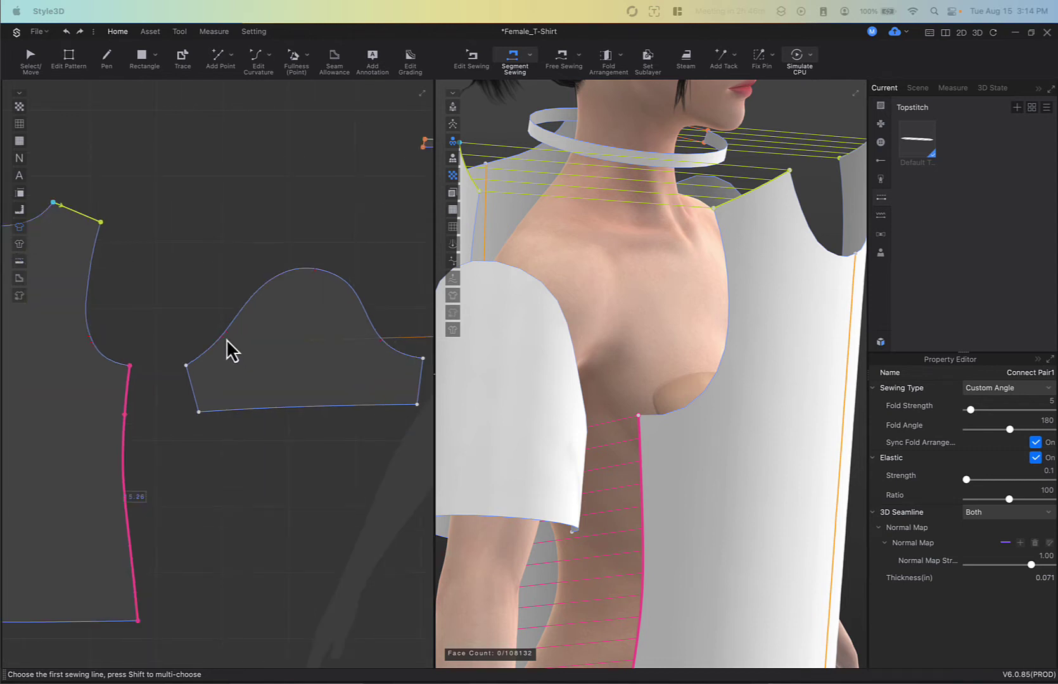
scroll(226, 338, "down", 2)
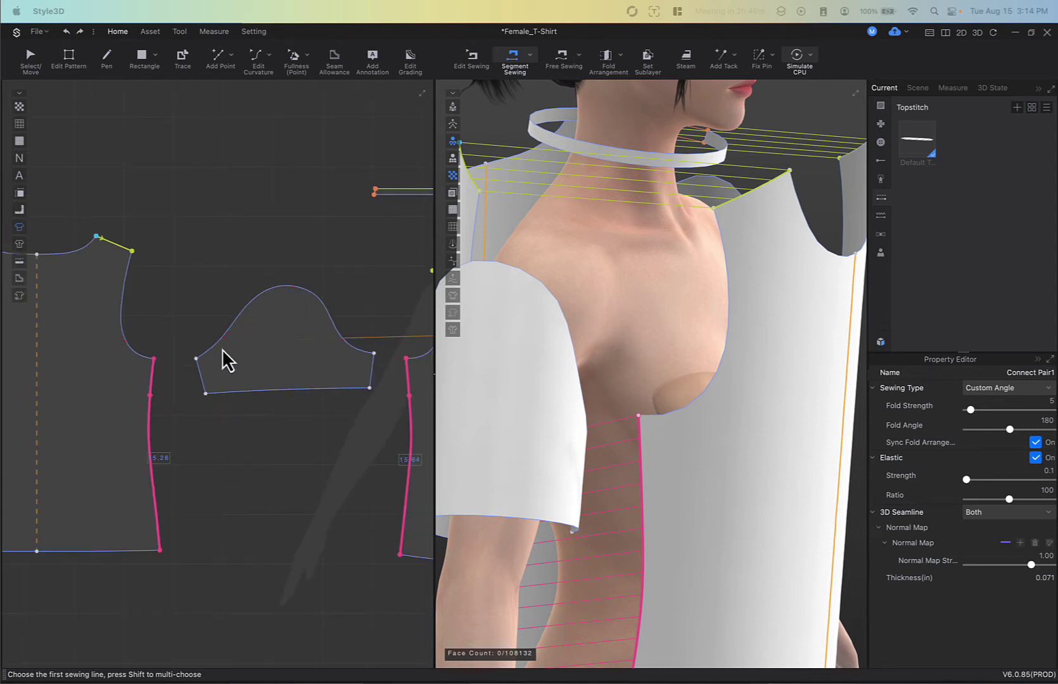
left_click(563, 60)
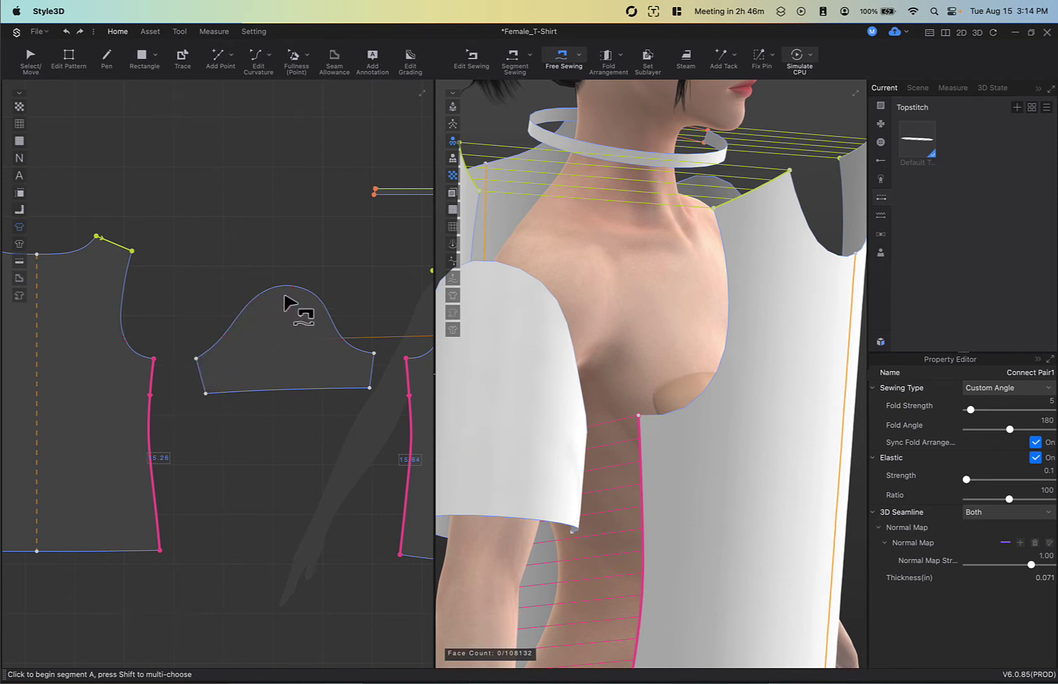
left_click(196, 359)
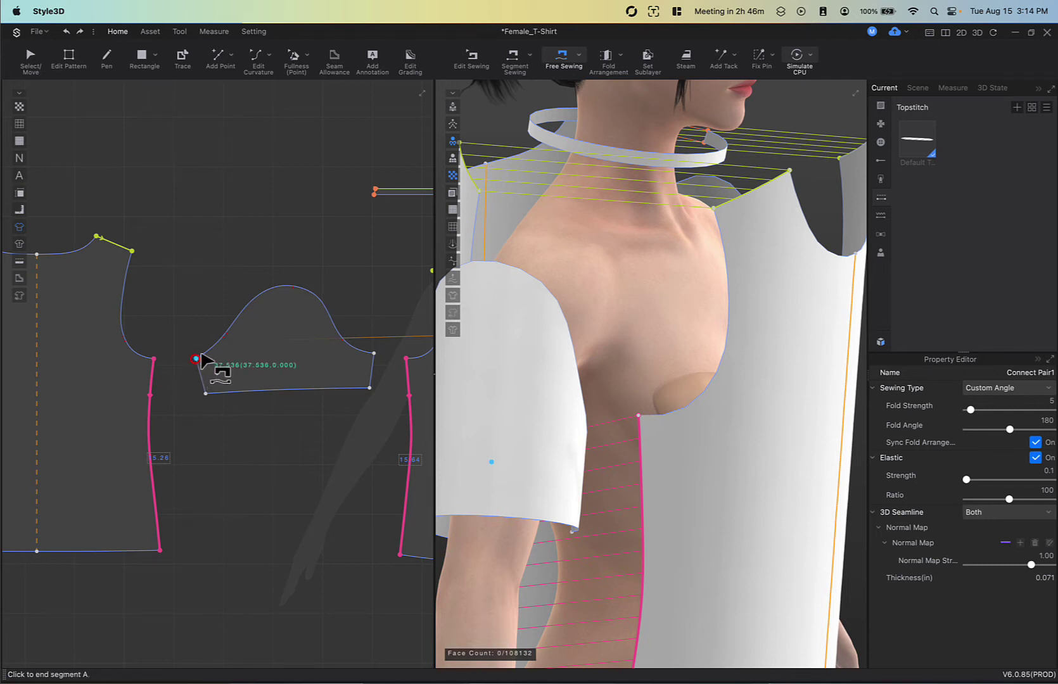
left_click(297, 291)
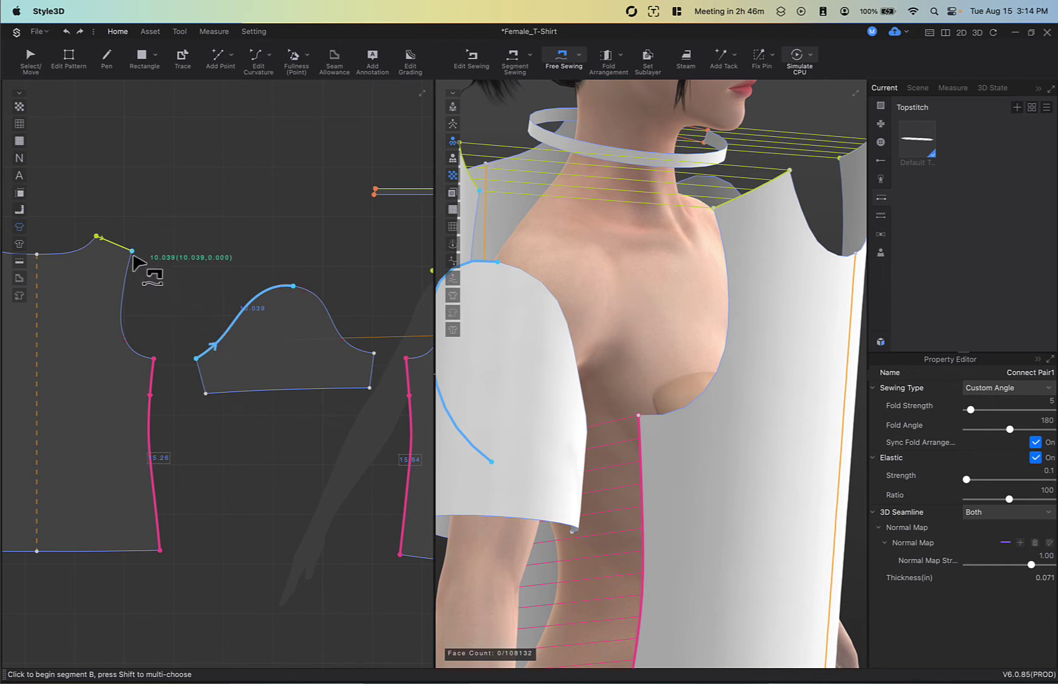
left_click(154, 359)
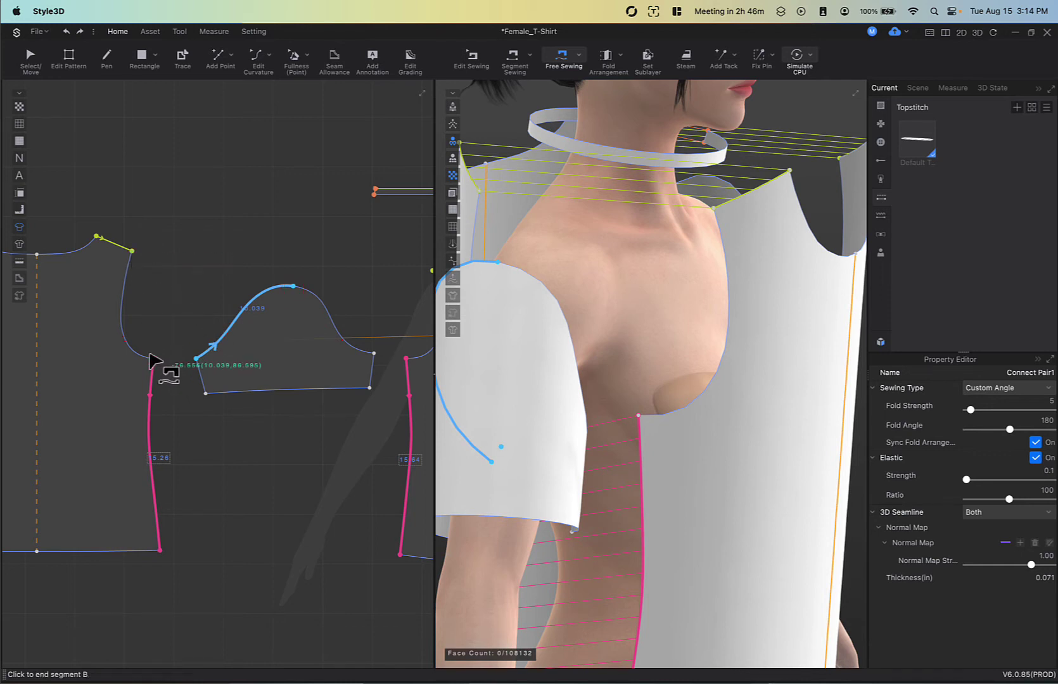
left_click(133, 254)
scroll(183, 308, "down", 3)
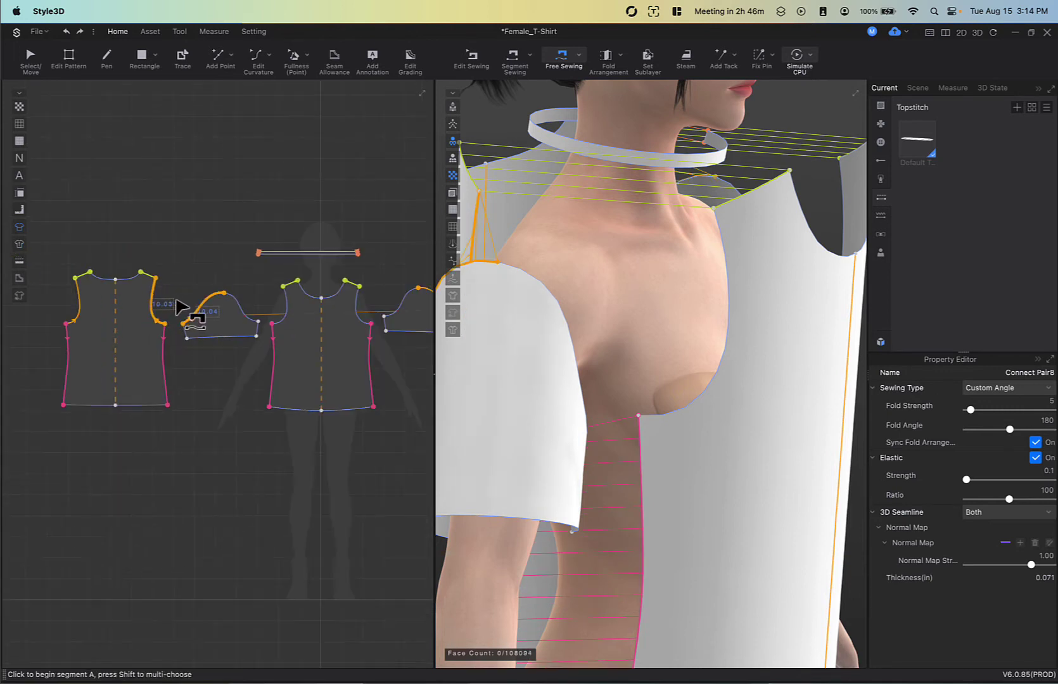
Step: Free-sew the rest of the sleeve cap, from its front underarm corner to the existing seam's end, to the front armhole from underarm to shoulder
scroll(237, 307, "up", 3)
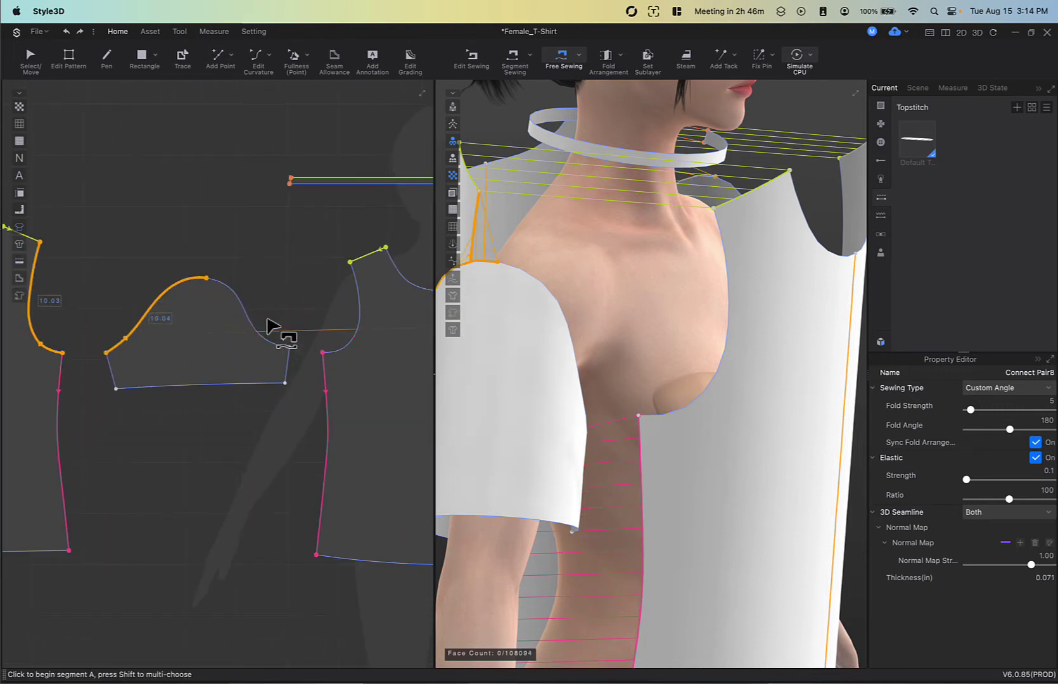
left_click(206, 278)
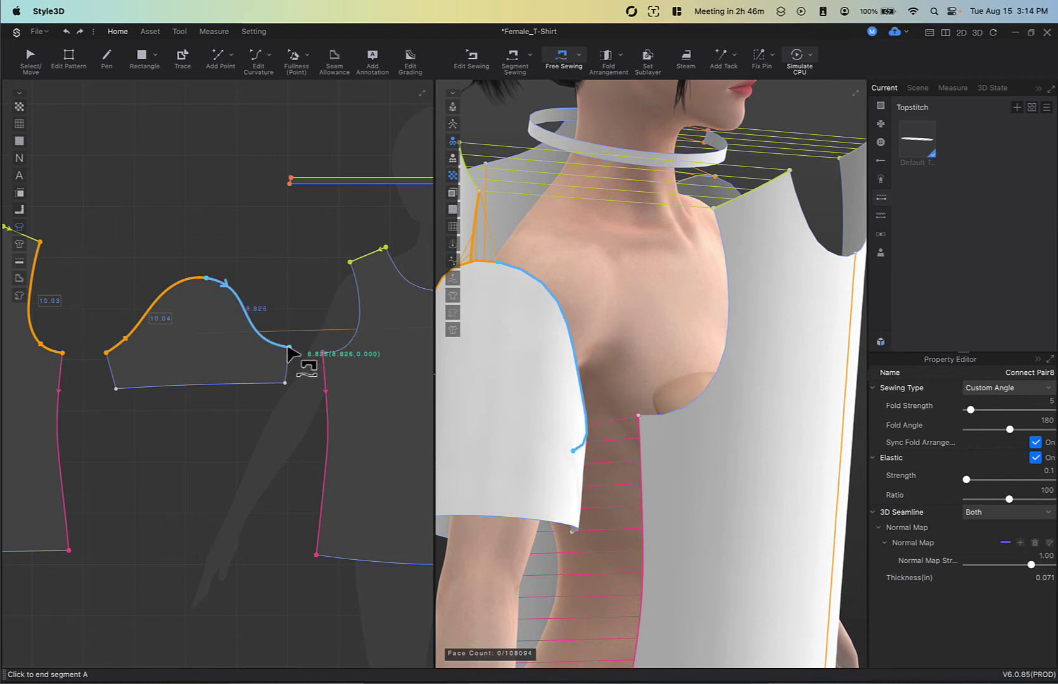
key("Escape")
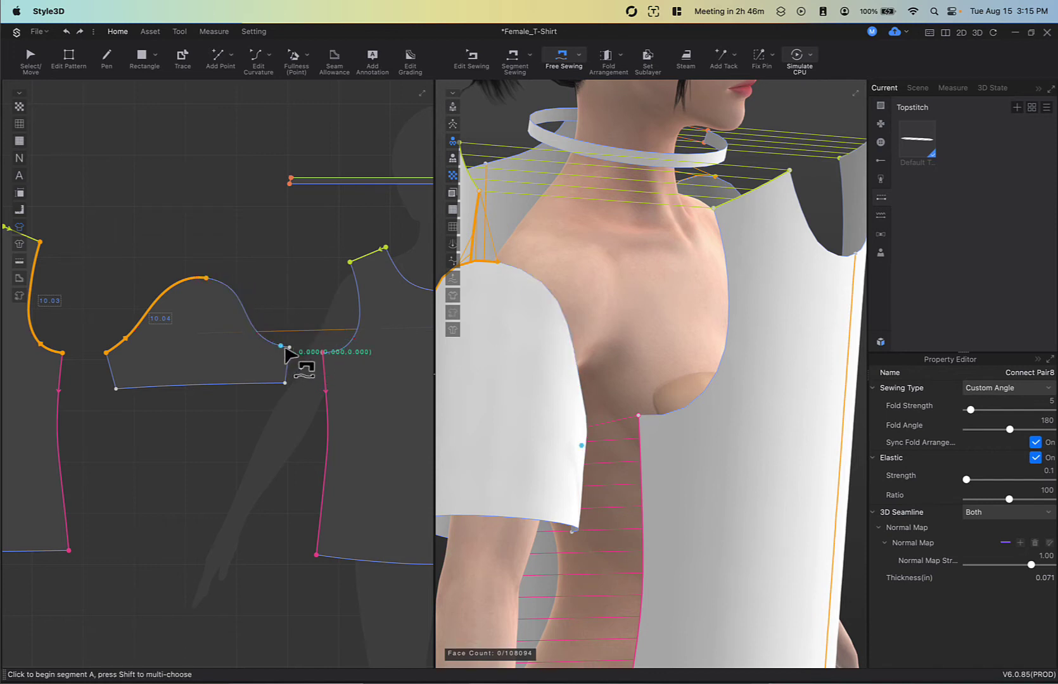
left_click(283, 348)
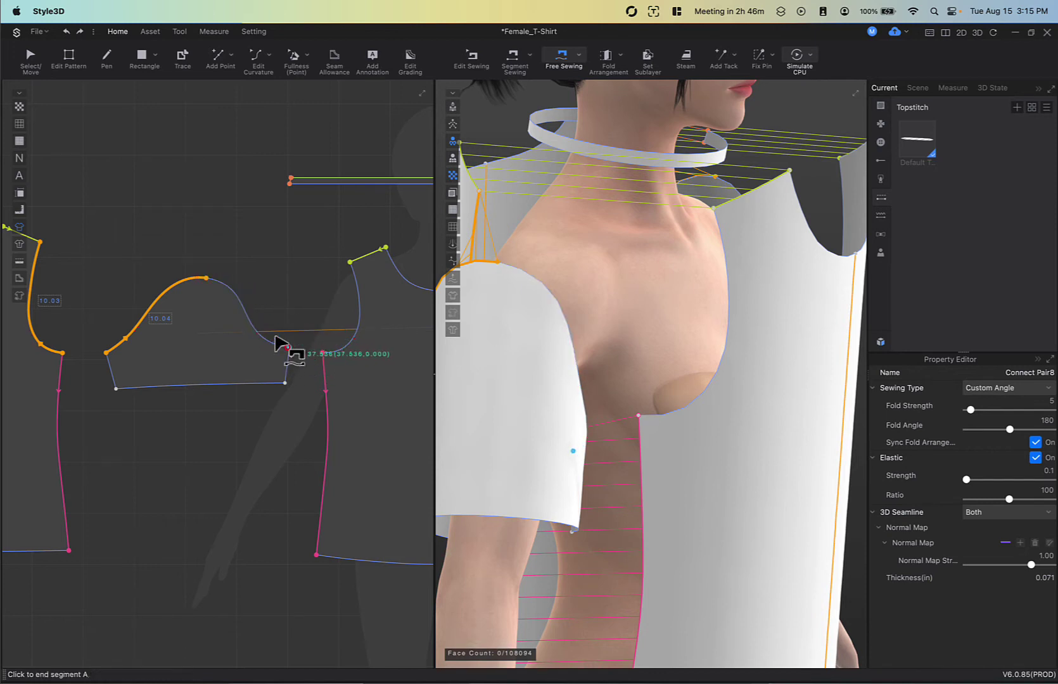
left_click(208, 278)
left_click(323, 352)
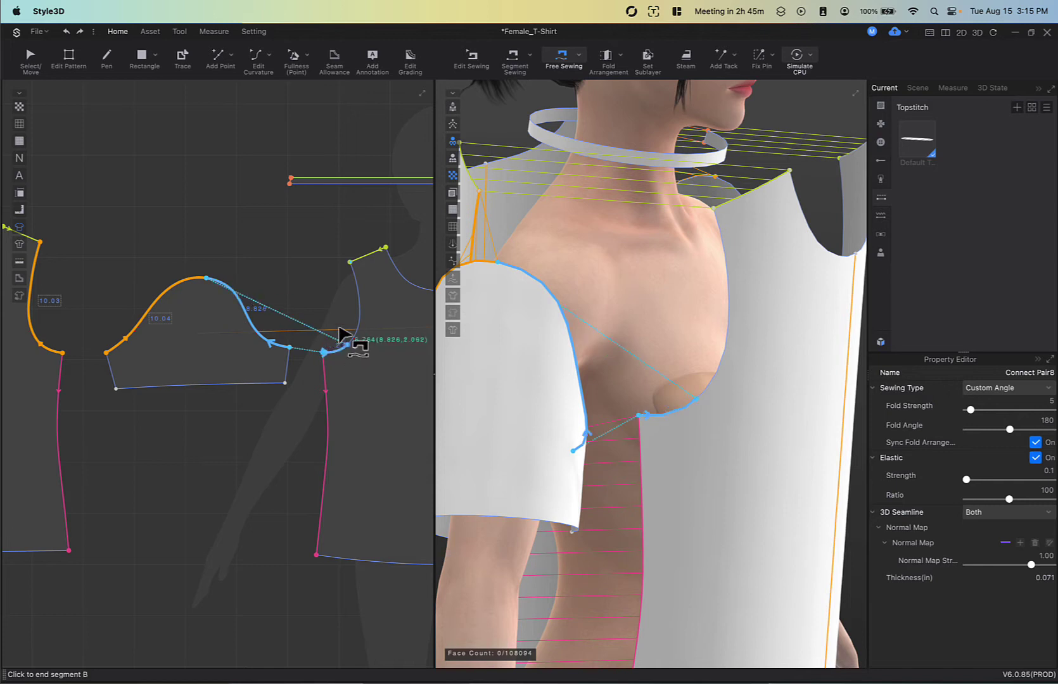
left_click(345, 269)
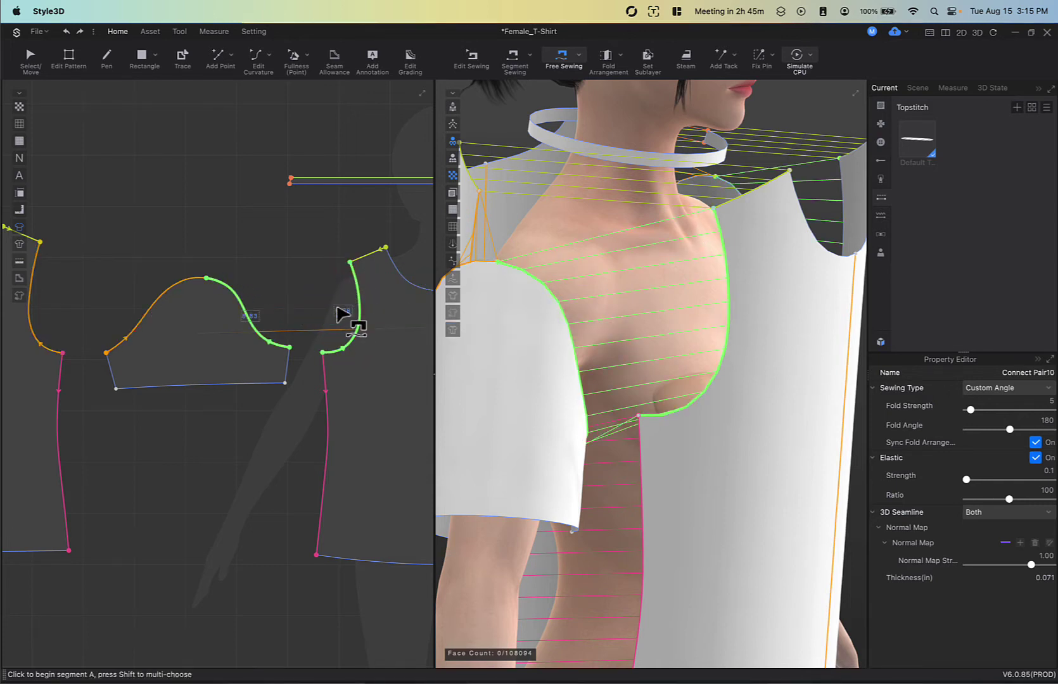
right_click_drag(598, 359, 681, 374)
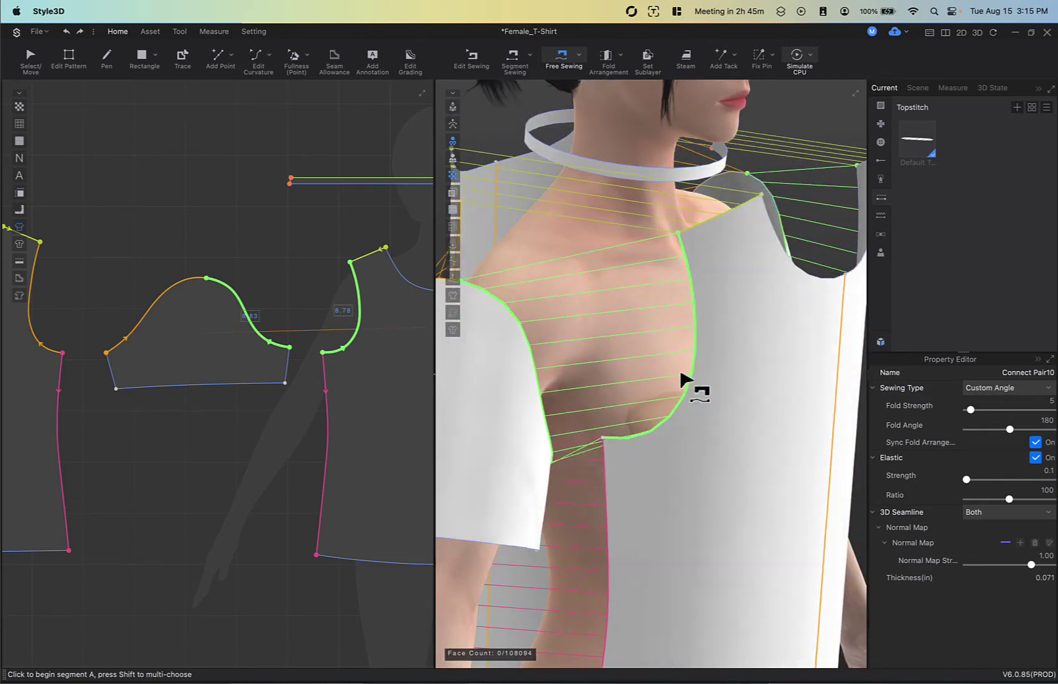
Step: Reverse the front armhole seam's sewing direction and switch it back, and repeat the pair of reversals once with Edit Sewing
left_click(280, 346)
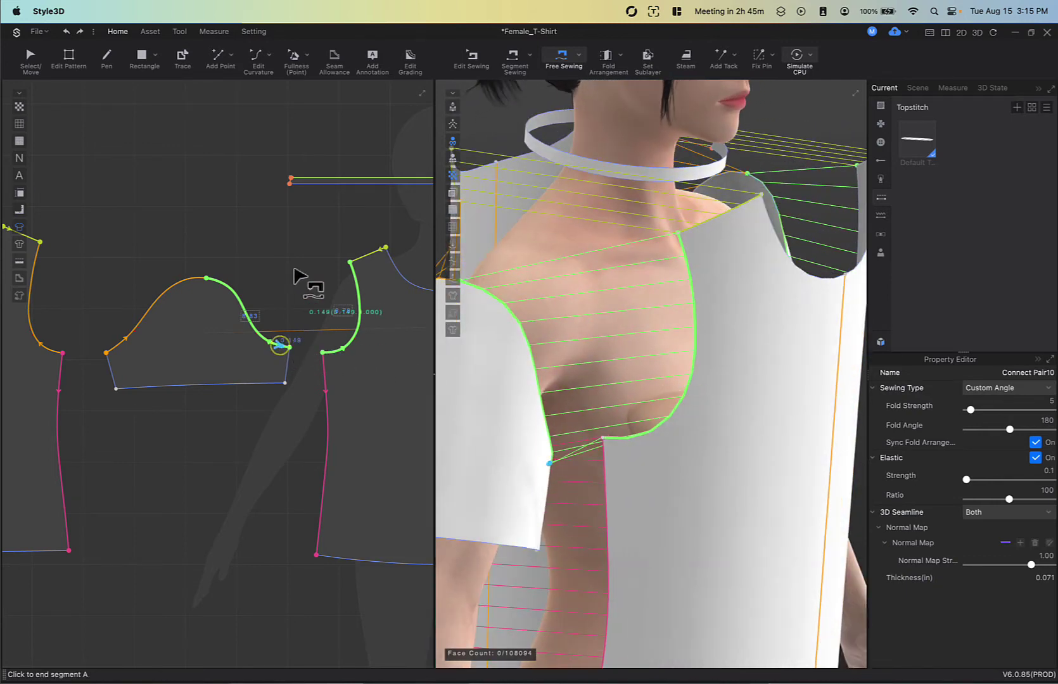
left_click(474, 59)
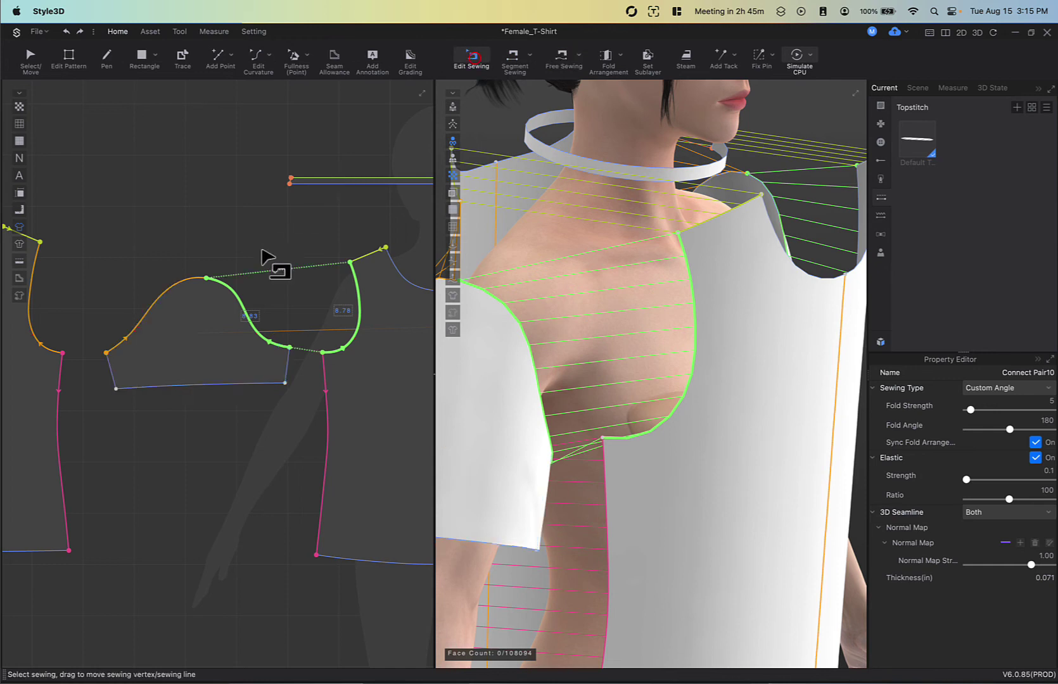
right_click(241, 302)
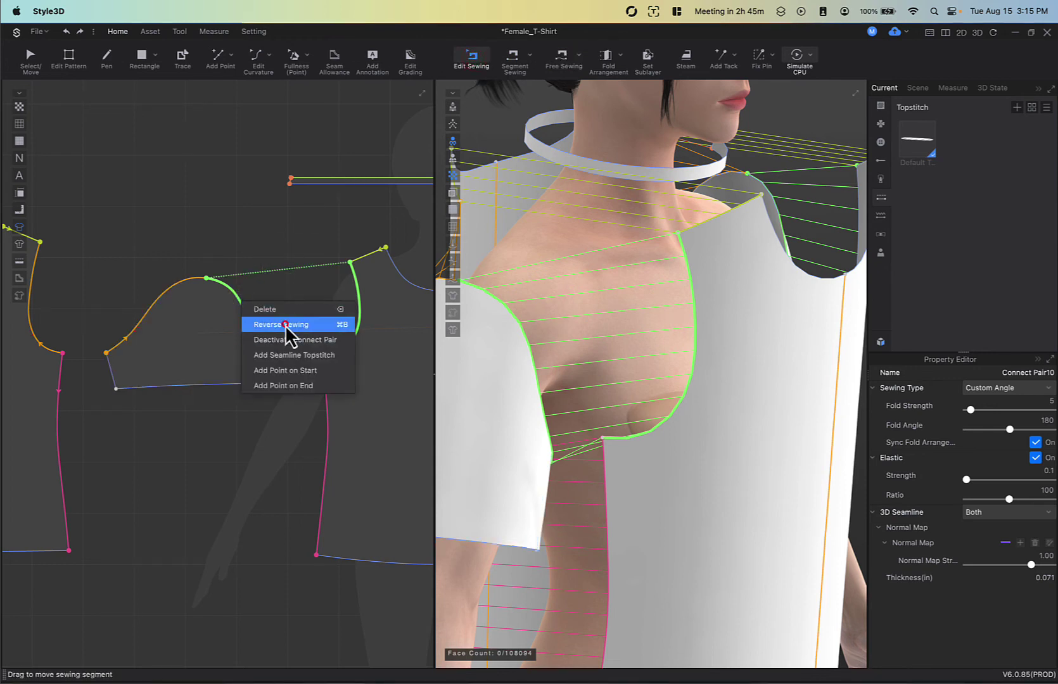
left_click(285, 325)
right_click(250, 316)
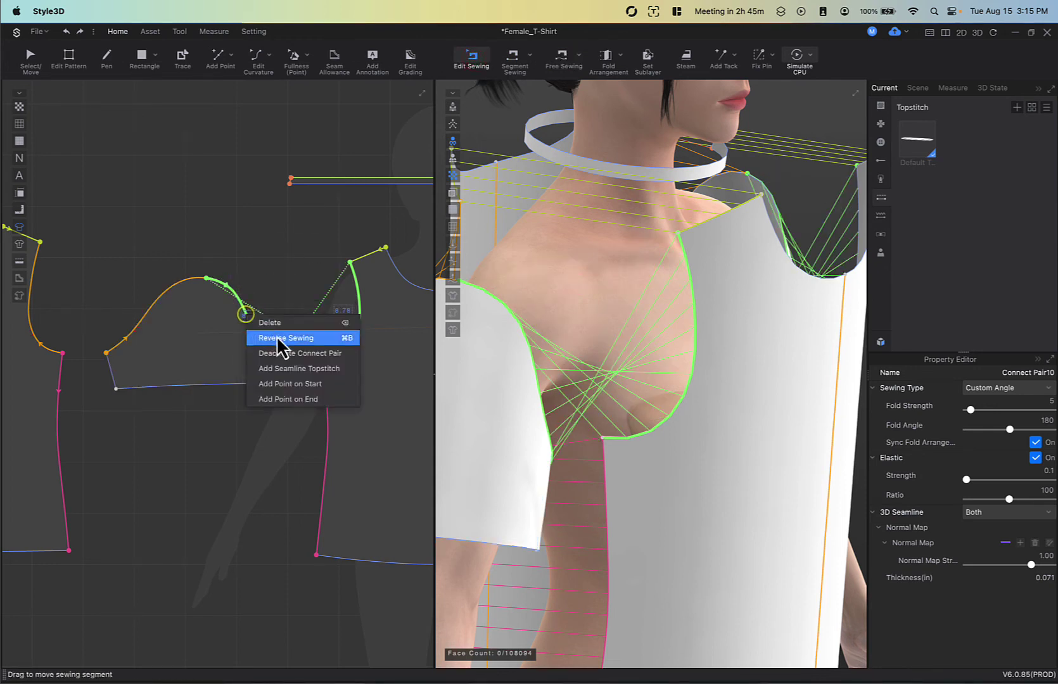
left_click(279, 339)
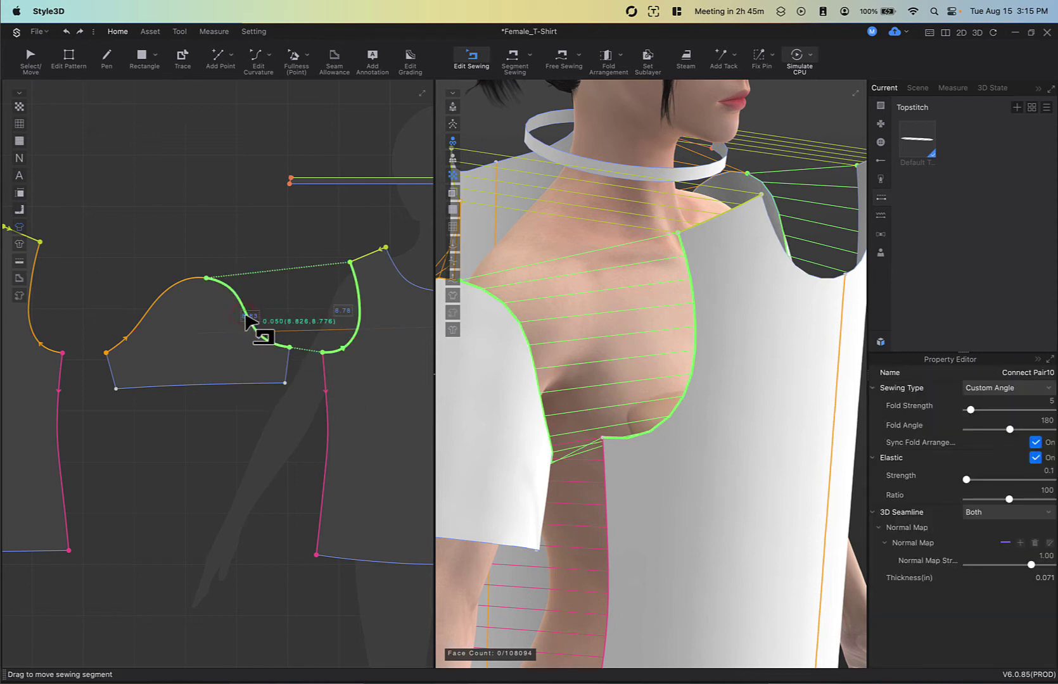
key("super+b")
key("super+b")
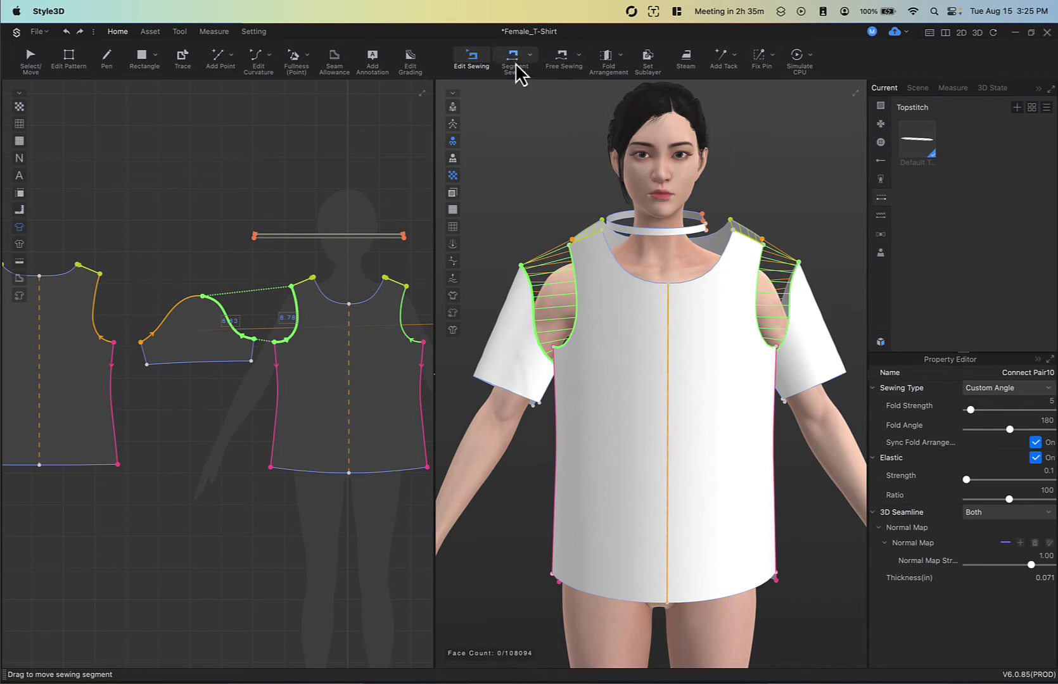
Step: Sew the sleeve's two short underarm edges together with Segment Sewing, starting both at their armpit ends
left_click(513, 58)
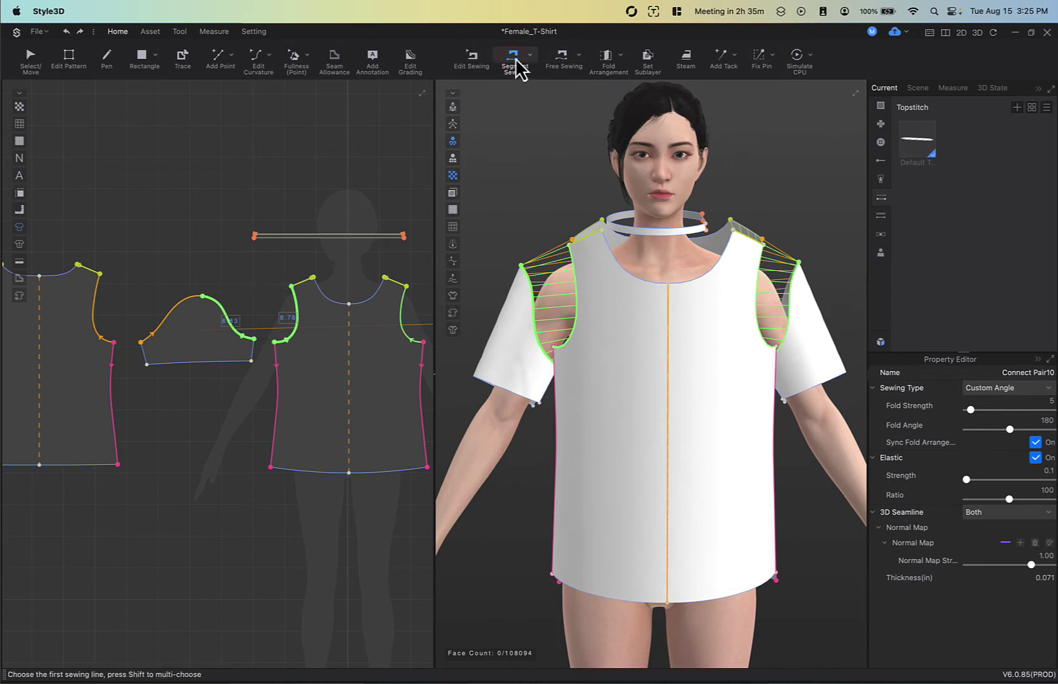
left_click(144, 353)
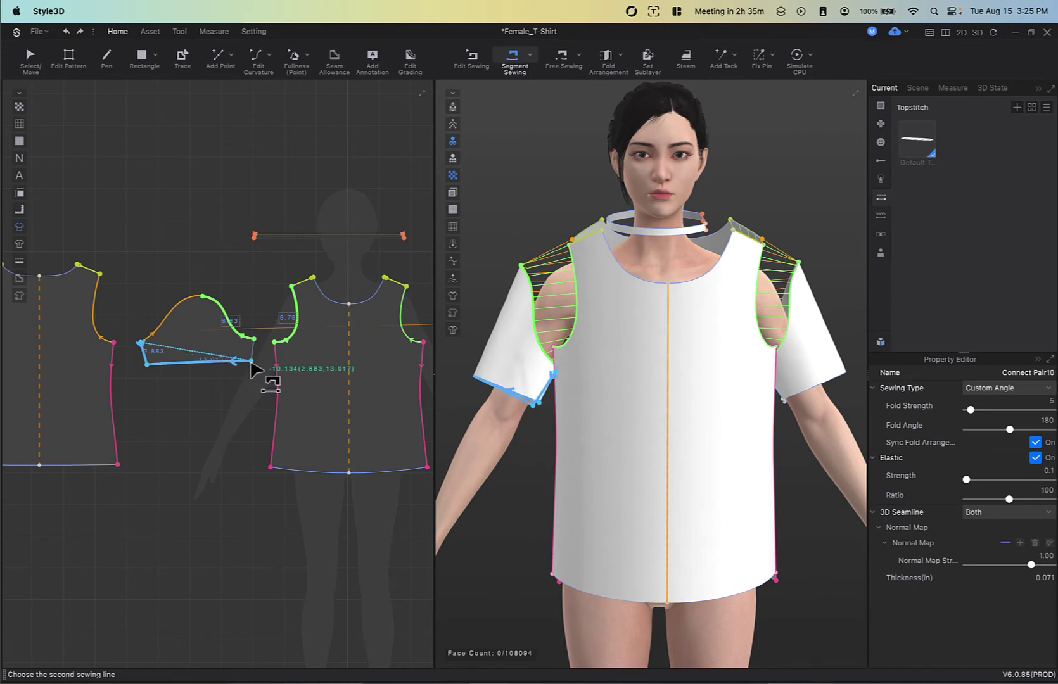
left_click(255, 348)
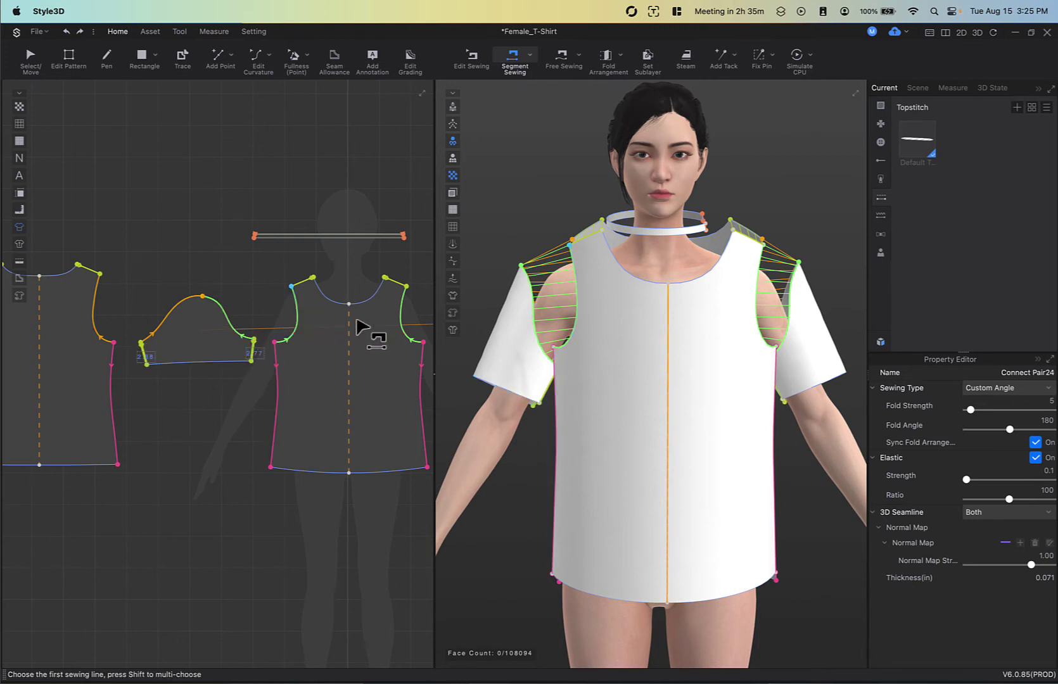
Step: Sew both halves of the front neckline and the back neckline, chosen in sequence as one multi-segment line, to the neckband's lower edge
scroll(379, 324, "down", 2)
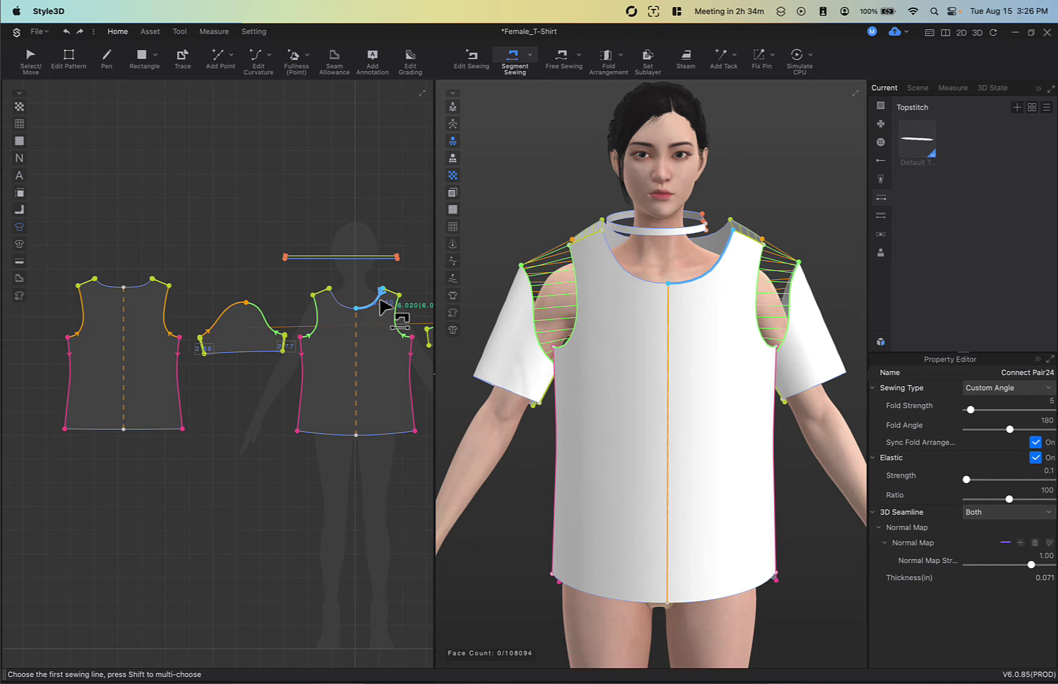
left_click(380, 300)
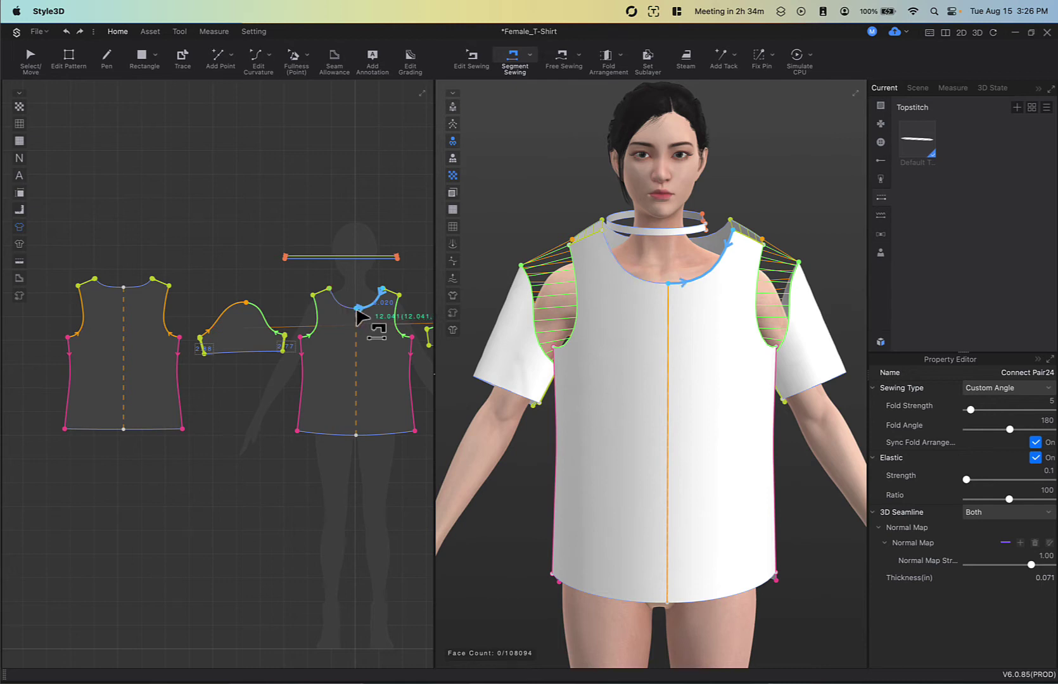
left_click(351, 309)
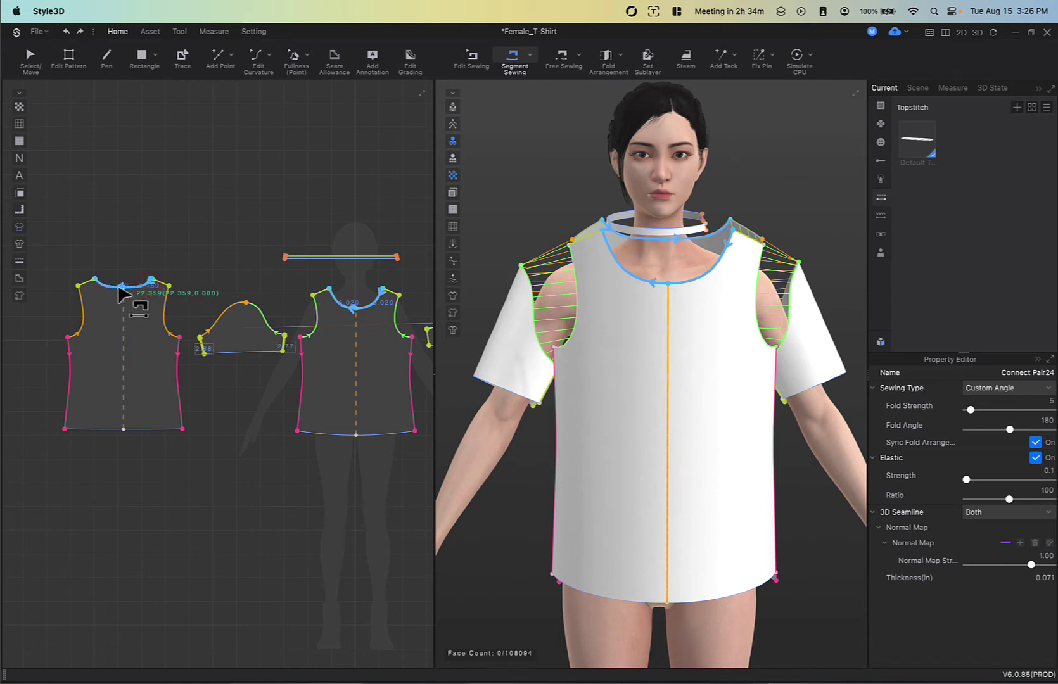
left_click(119, 288)
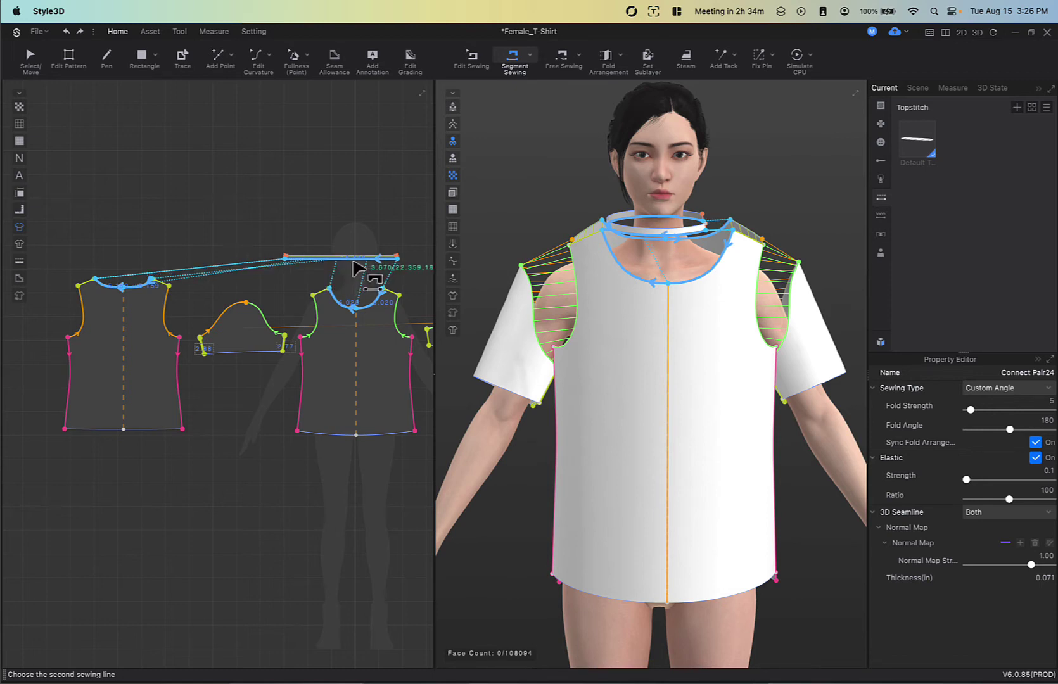
scroll(358, 270, "up", 2)
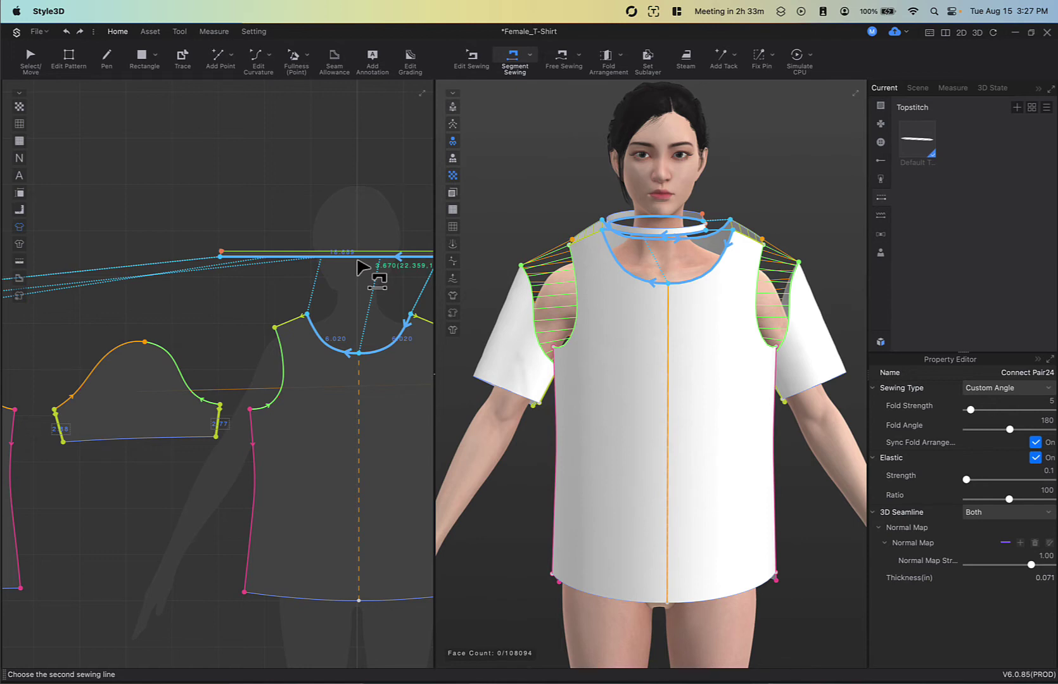
left_click(359, 267)
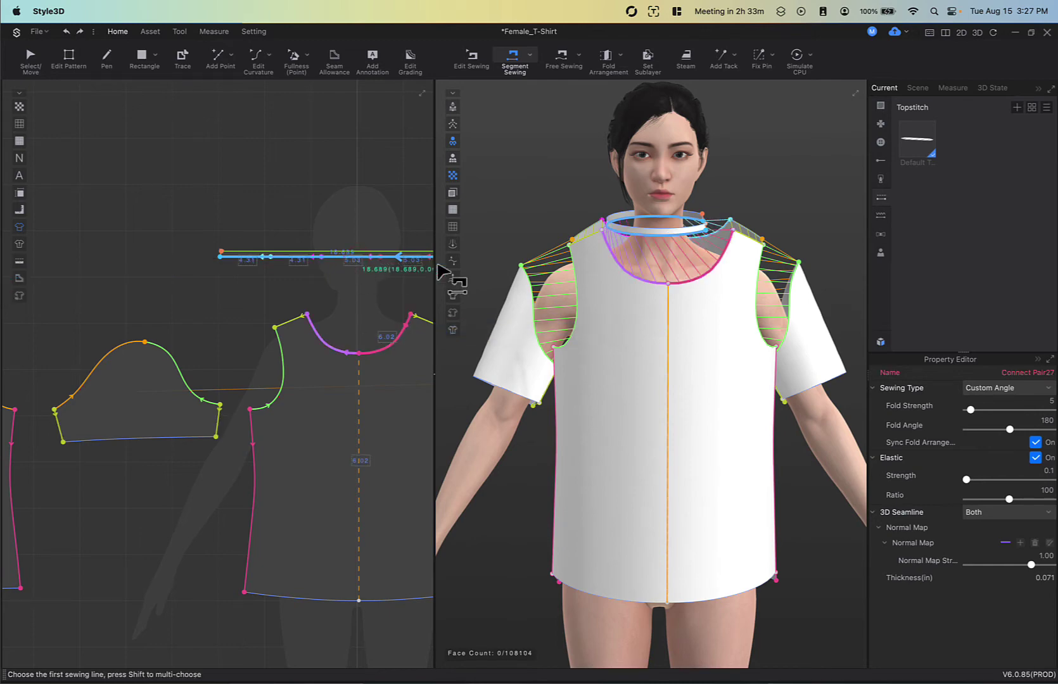
Step: Simulate the sewn T-shirt so it drapes on the avatar, and inspect the fit around the body
mouse_move(640, 297)
right_mouse_down()
mouse_move(786, 330)
mouse_move(605, 296)
mouse_move(638, 300)
right_mouse_up()
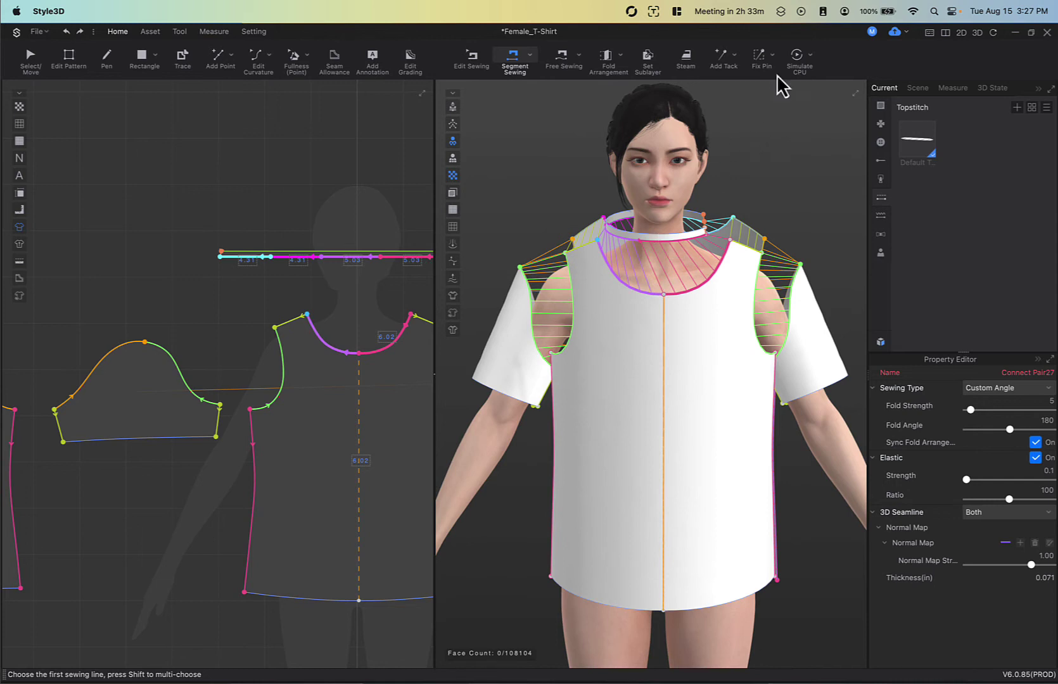
left_click(796, 58)
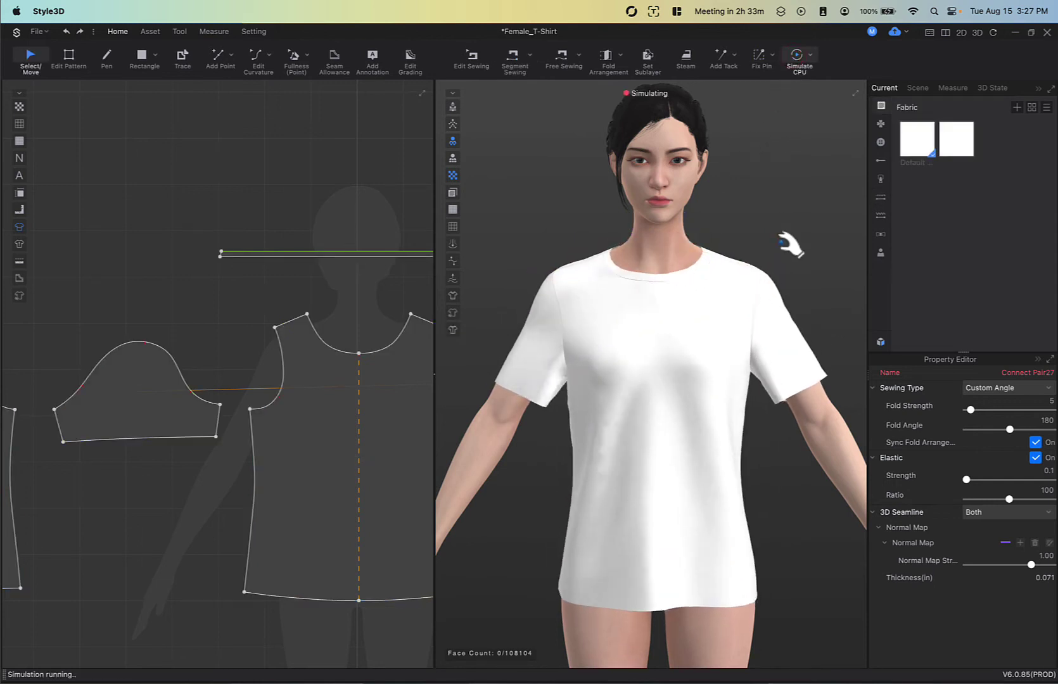
right_click_drag(780, 268, 507, 313)
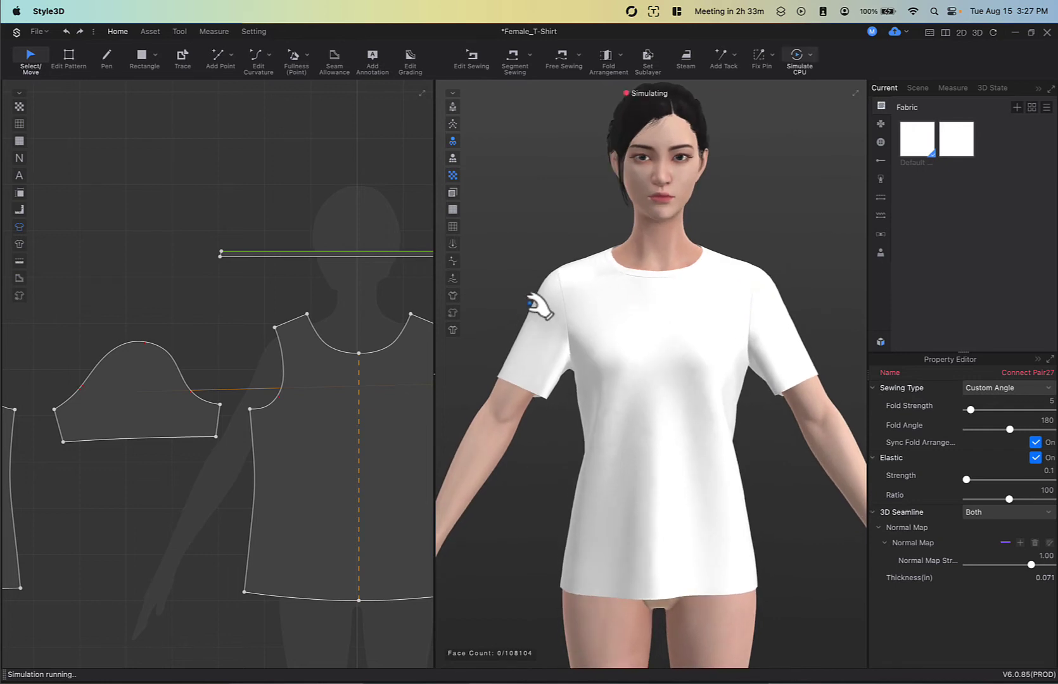
middle_click_drag(532, 303, 547, 268)
right_click_drag(669, 282, 665, 284)
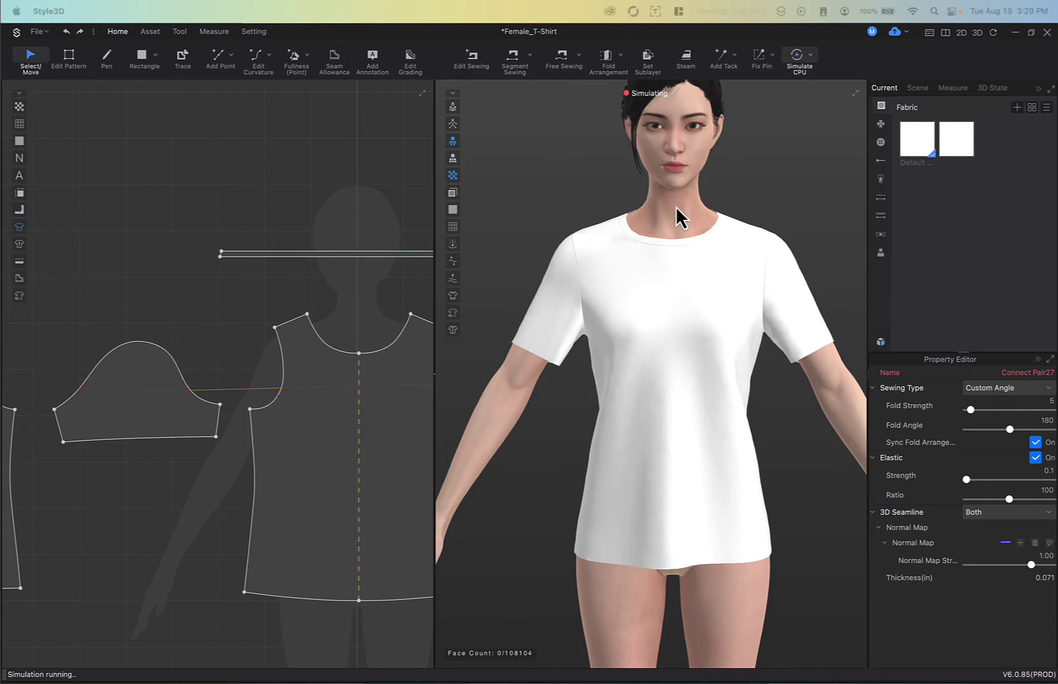
Step: Open the resource library from the current fabric list and browse its available fabrics
left_click(885, 88)
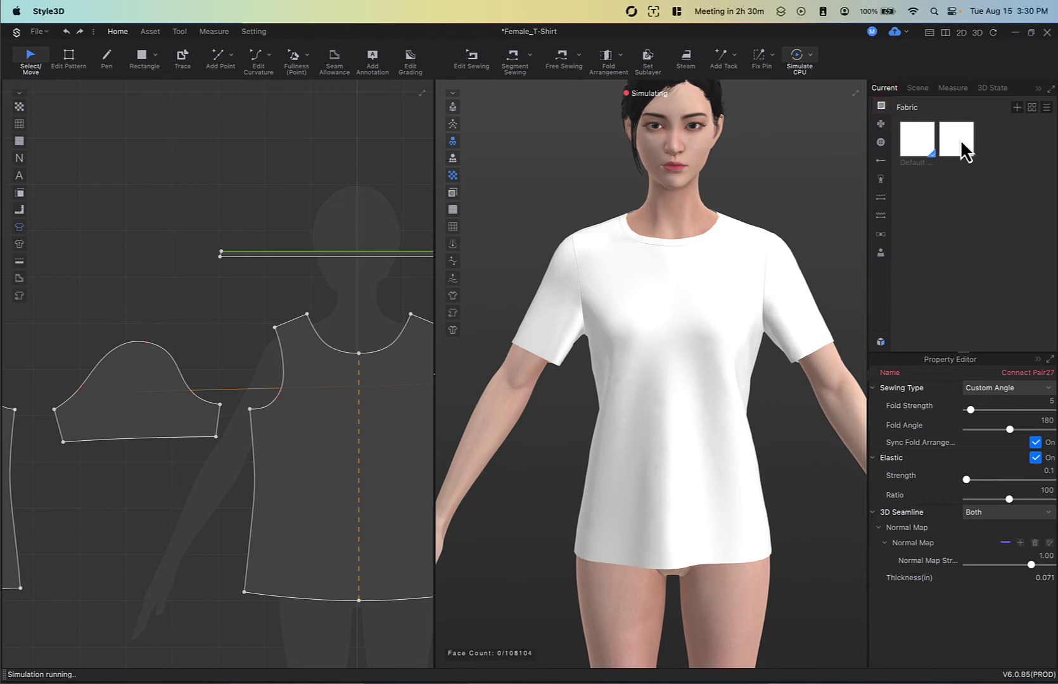
left_click(880, 343)
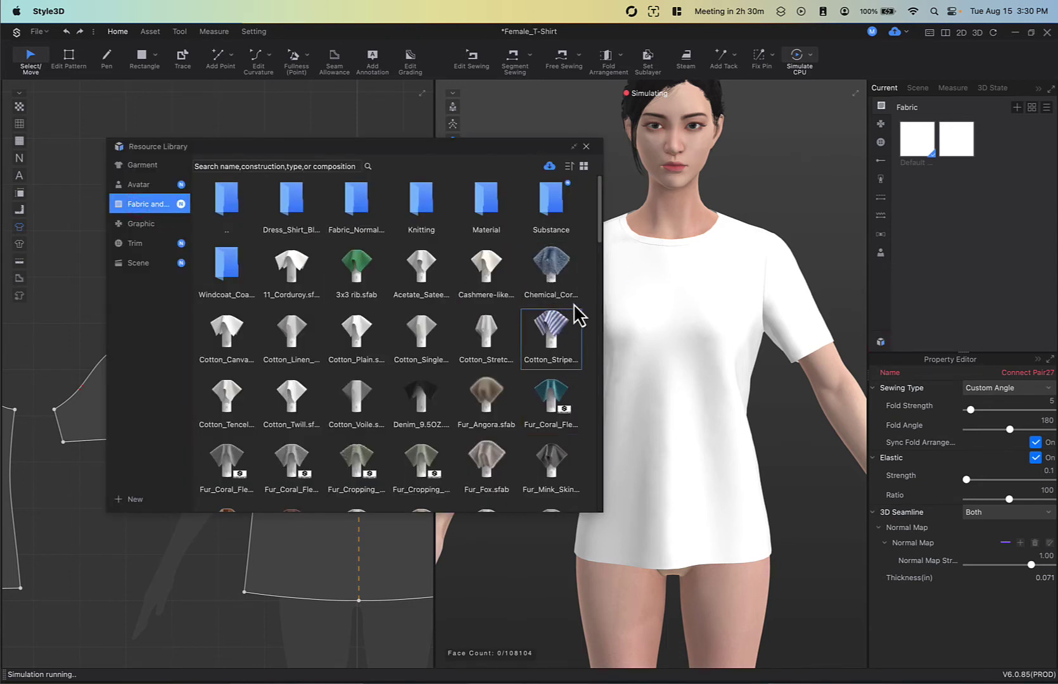
left_click_drag(575, 316, 588, 409)
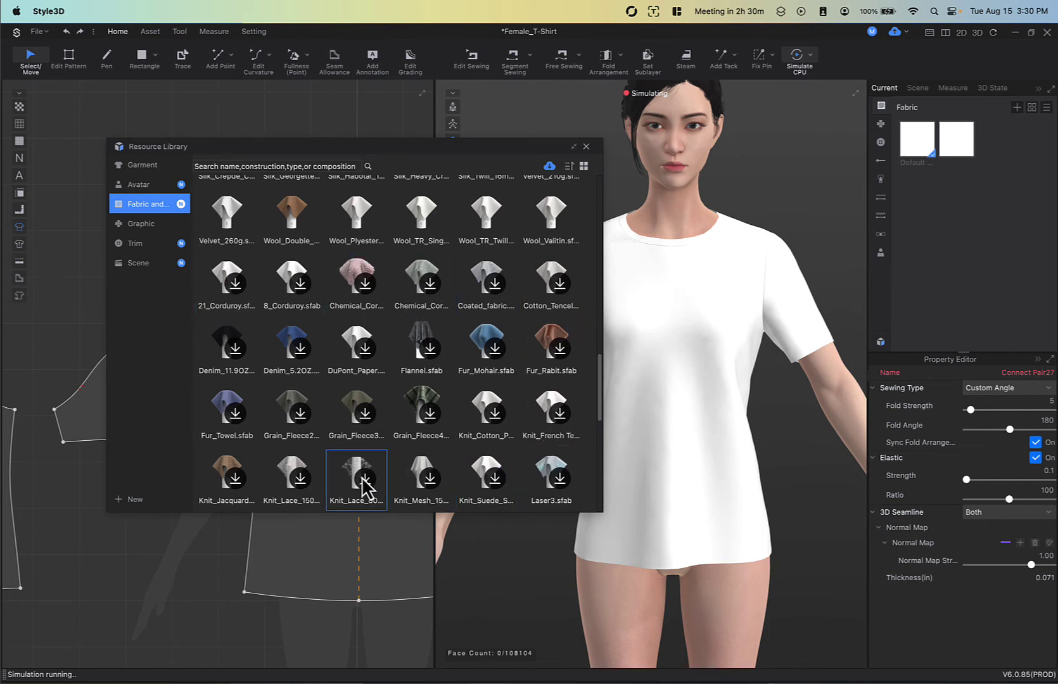
Step: Browse the downloadable official fabrics and mark Lightweight nylon and Reflective lettering coating, without downloading them
left_click(548, 169)
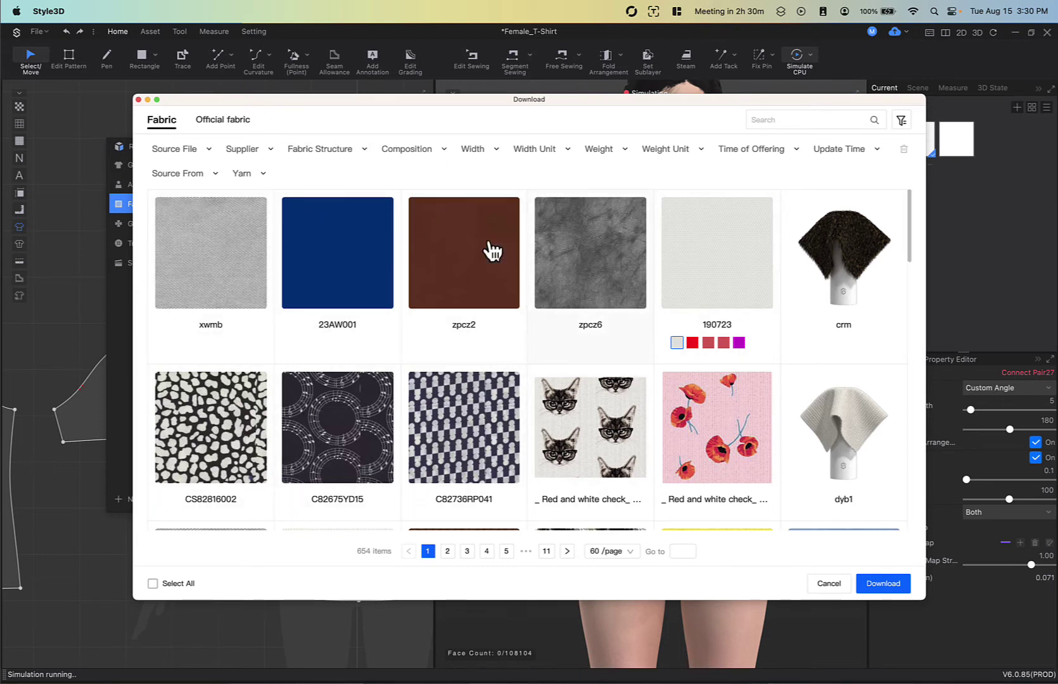
left_click(237, 130)
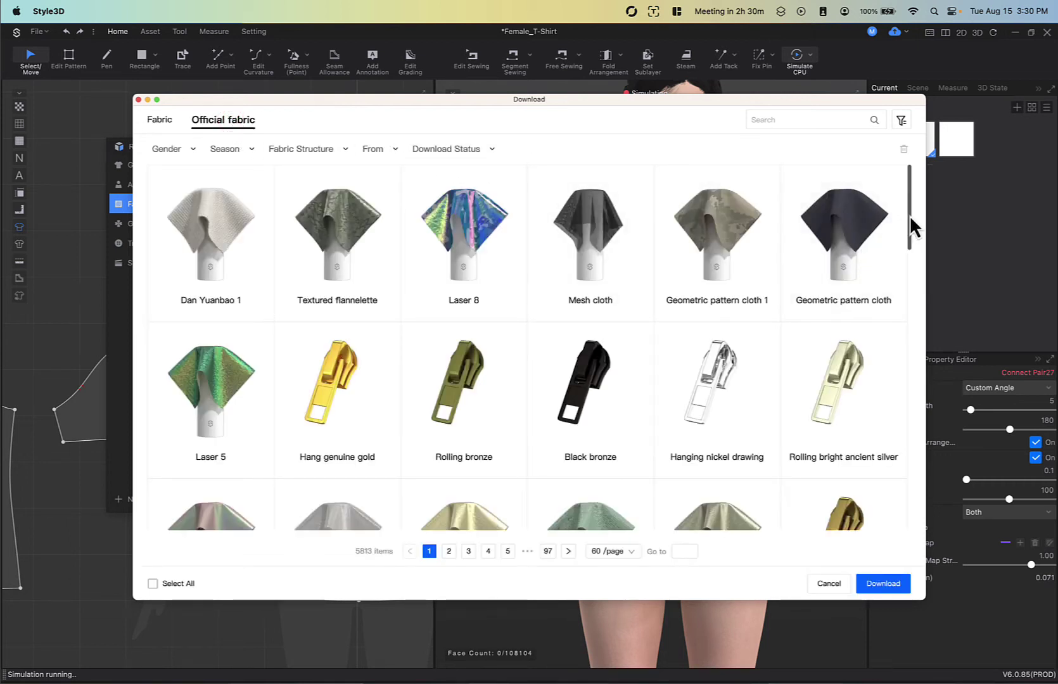
left_click_drag(910, 216, 930, 477)
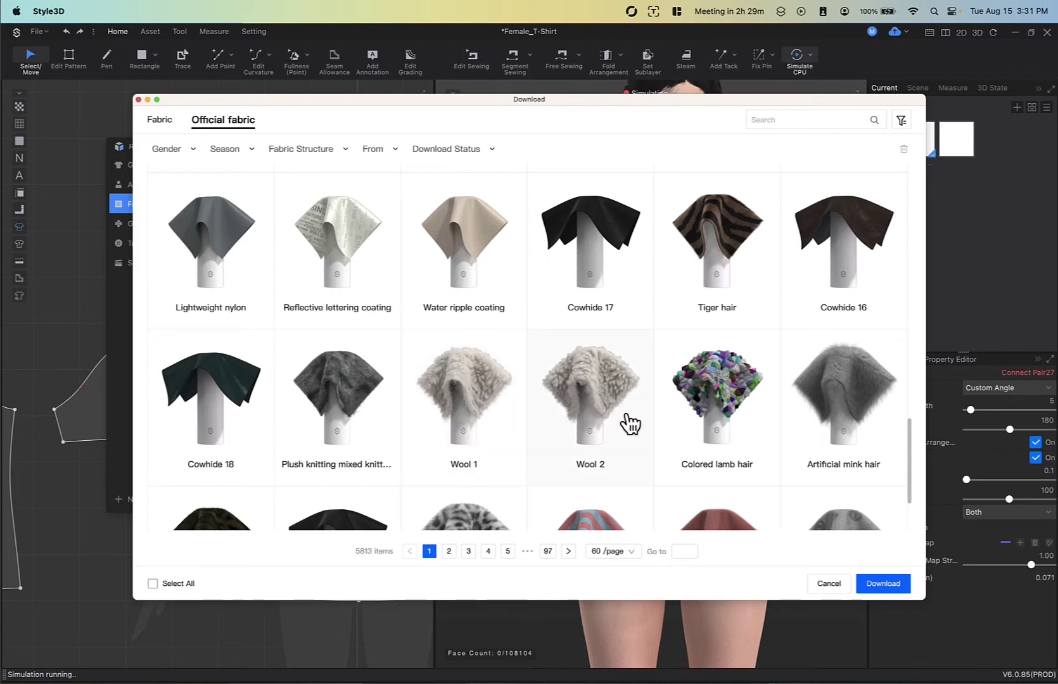
left_click(191, 200)
left_click(345, 225)
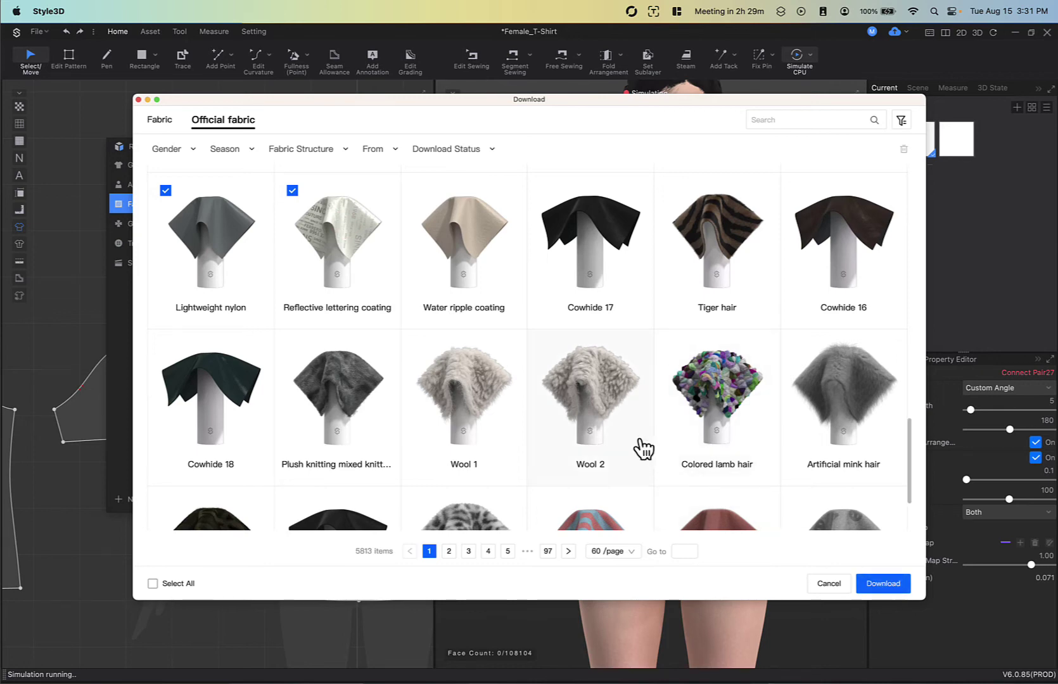
left_click(829, 584)
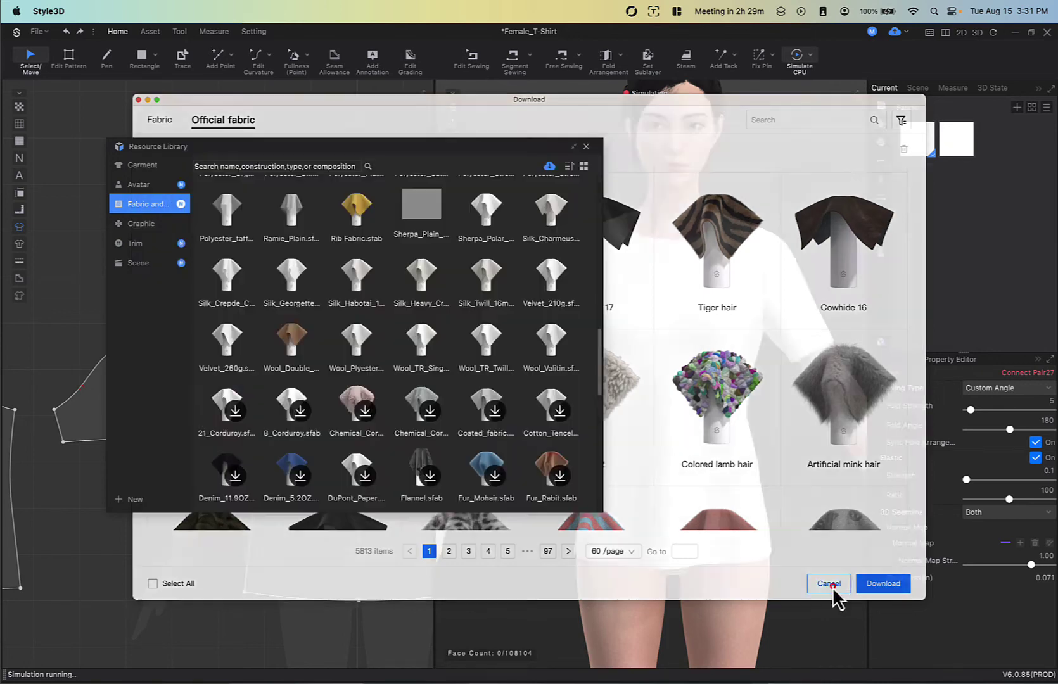
Step: Add the Cotton_Stripes fabric from the resource library to the garment's current fabrics and close the library
scroll(472, 330, "up", 20)
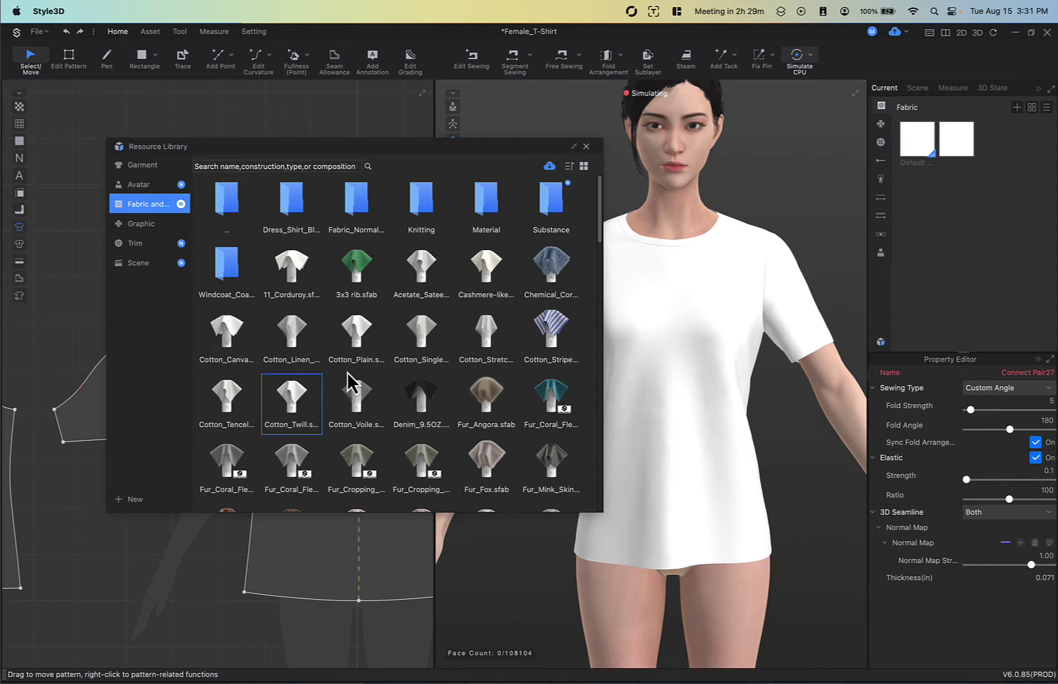
double_click(557, 326)
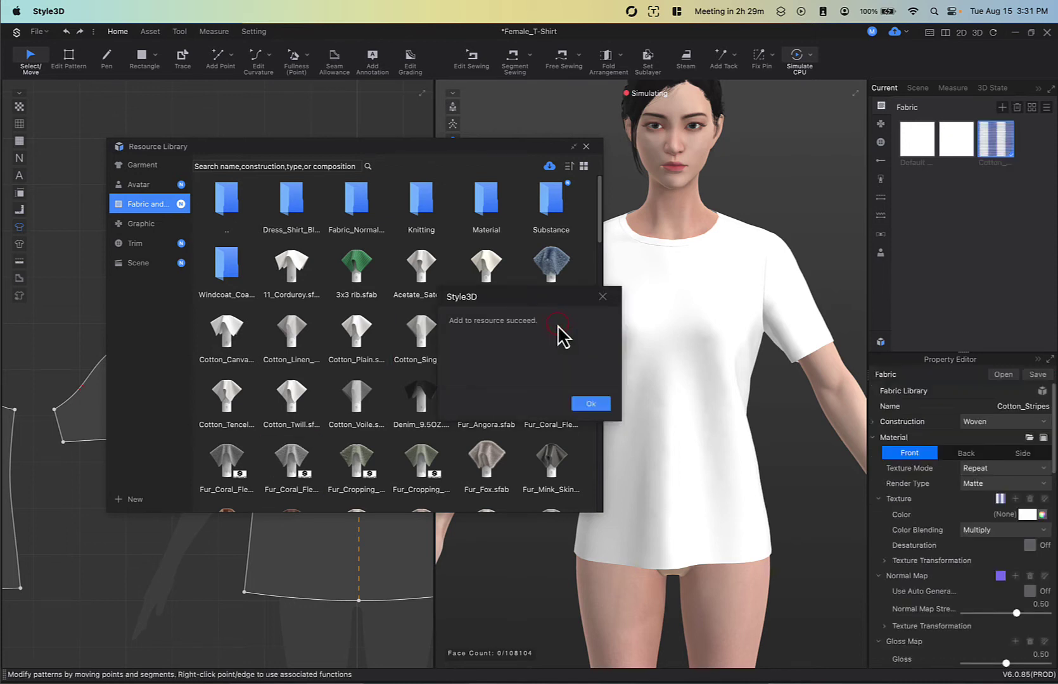
left_click(594, 405)
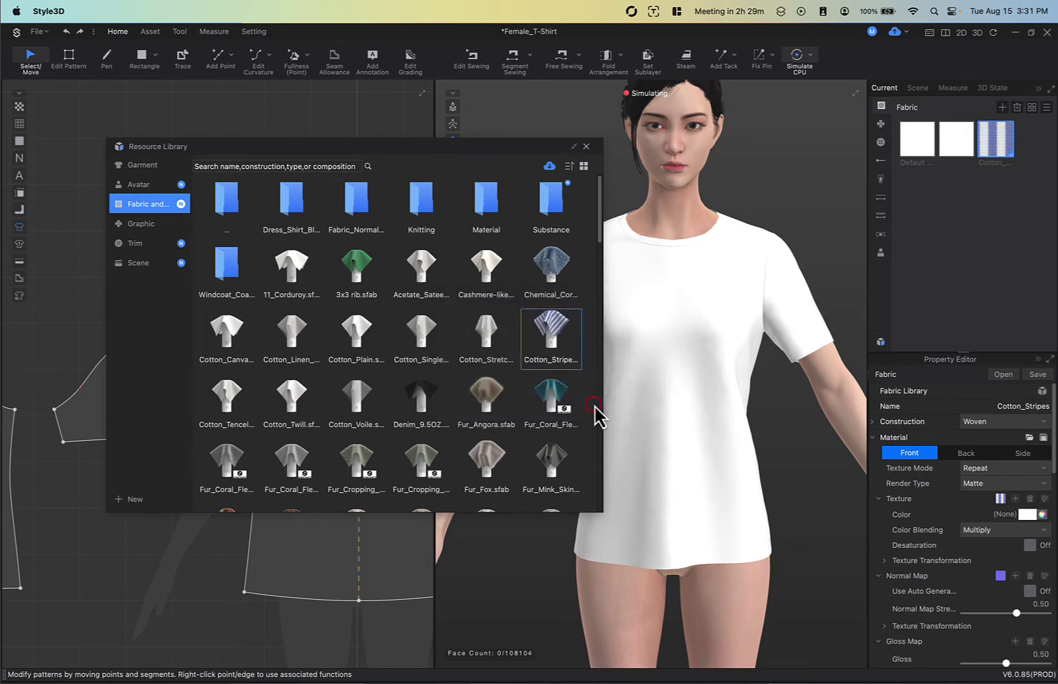
left_click(587, 147)
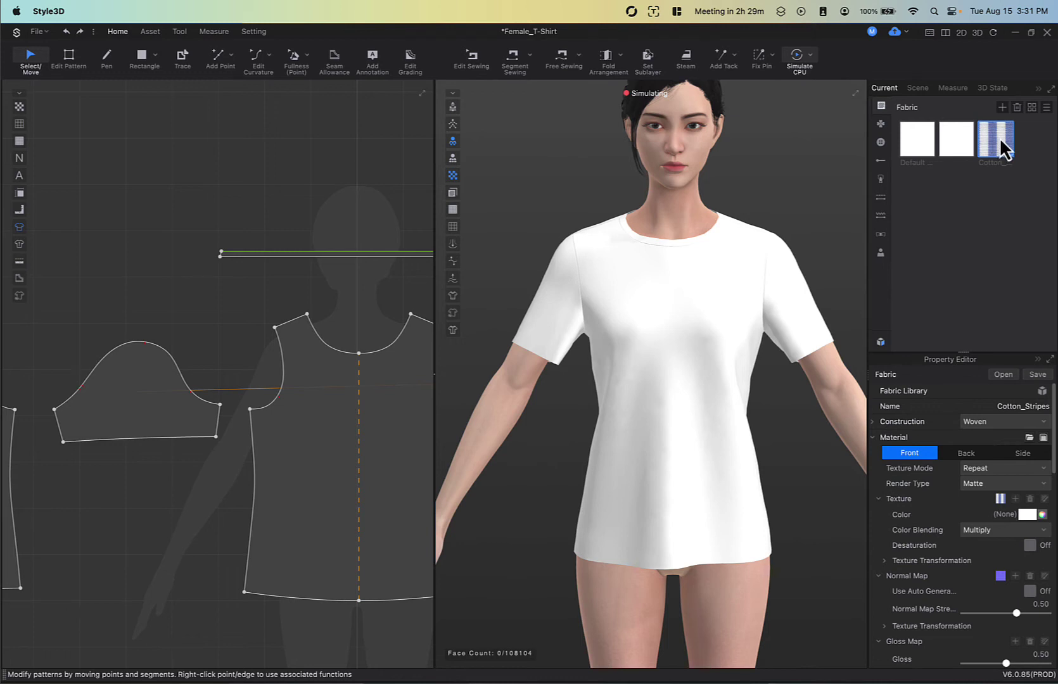
Step: Apply the Cotton_Stripes fabric to the T-shirt's front piece, pausing and resuming the simulation while checking the drape
mouse_move(999, 138)
left_mouse_down()
mouse_move(819, 242)
mouse_move(701, 289)
left_mouse_up()
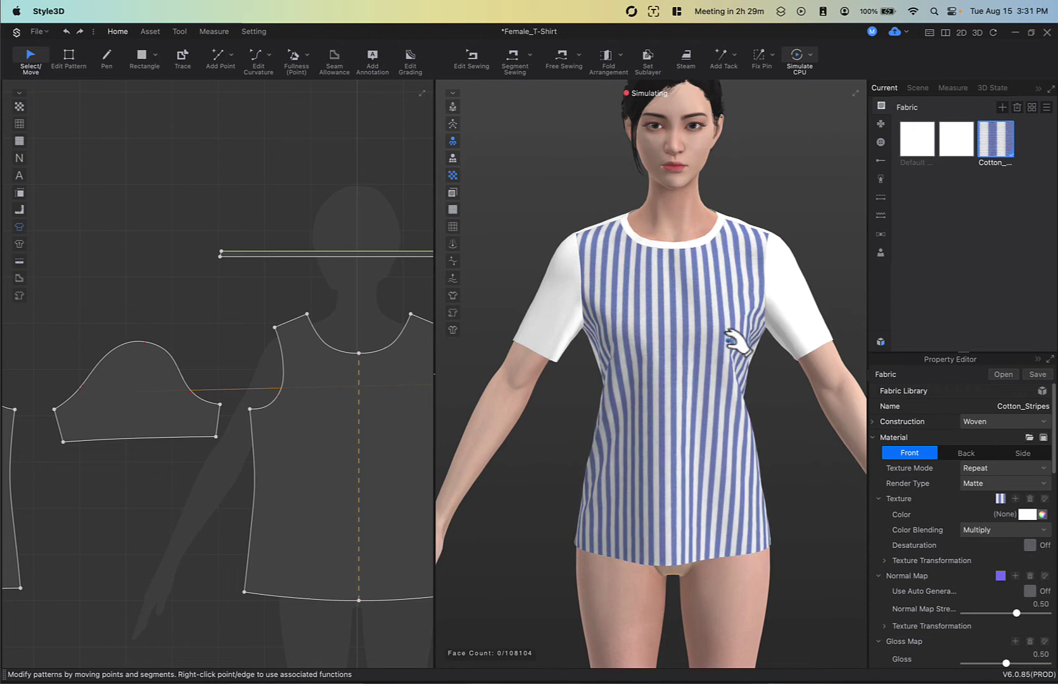
key("space")
right_click_drag(744, 337, 708, 324)
key("space")
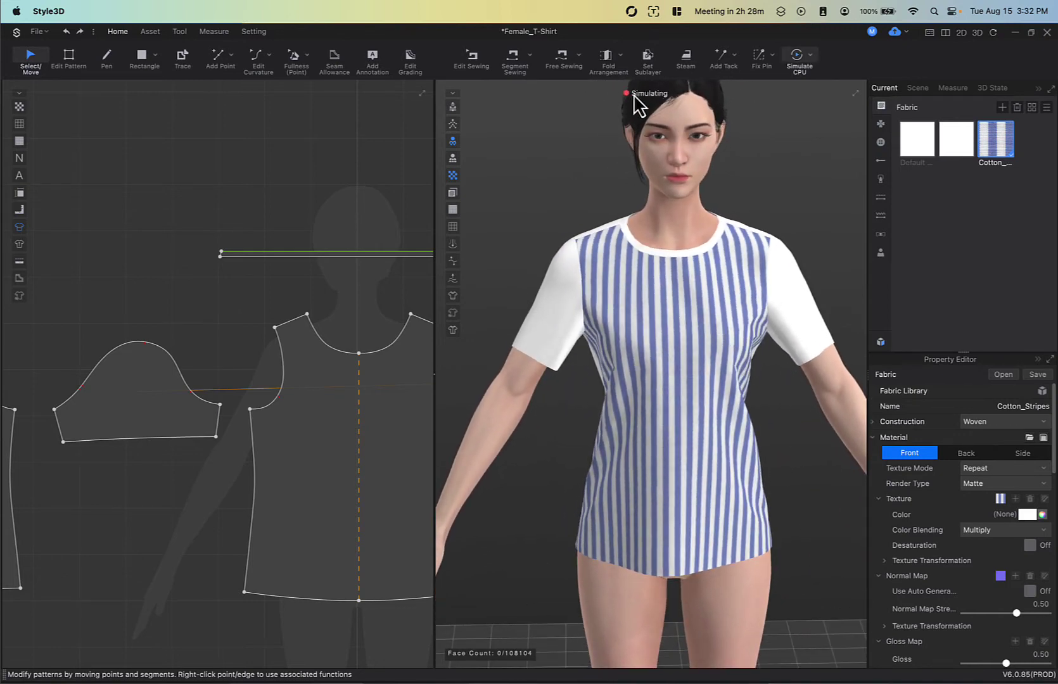
key("space")
mouse_move(691, 372)
right_mouse_down()
mouse_move(679, 374)
mouse_move(705, 359)
right_mouse_up()
key("space")
key("space")
key("space")
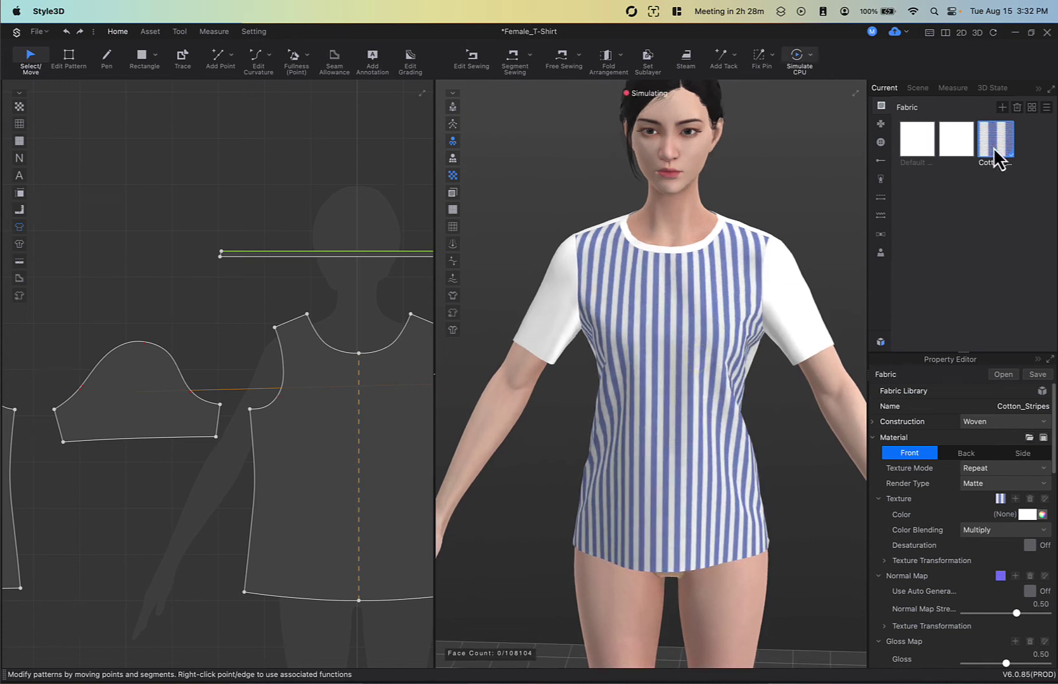
Step: Apply Cotton_Stripes to one sleeve and to all pattern pieces selected together in 2D, and resume the simulation
left_click_drag(990, 138, 558, 315)
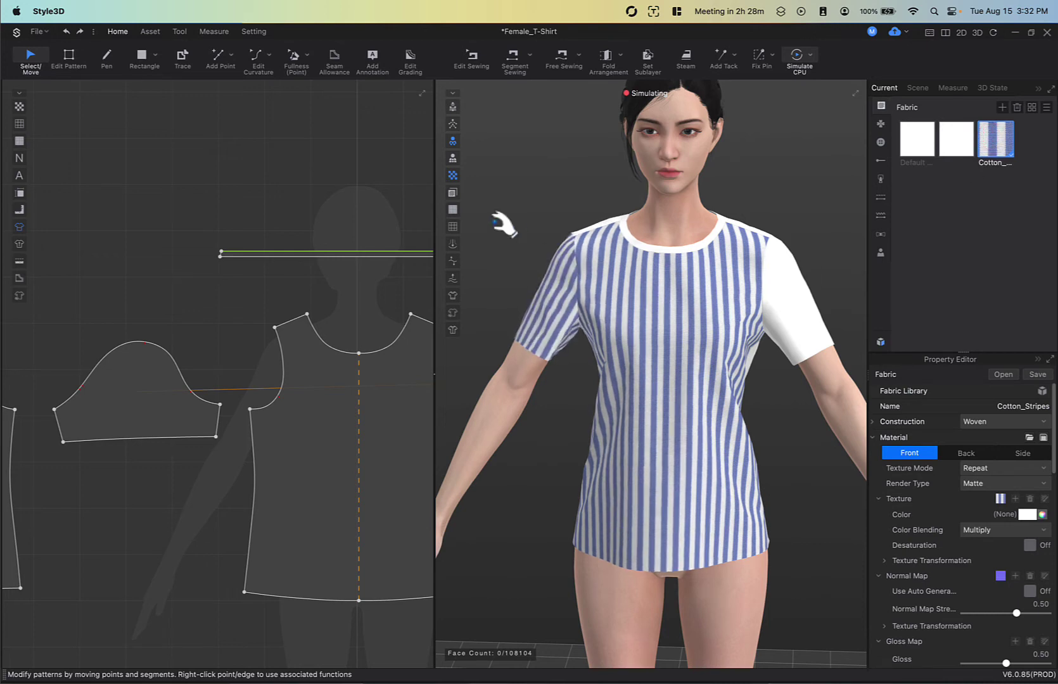
scroll(225, 217, "down", 8)
left_click_drag(75, 180, 361, 390)
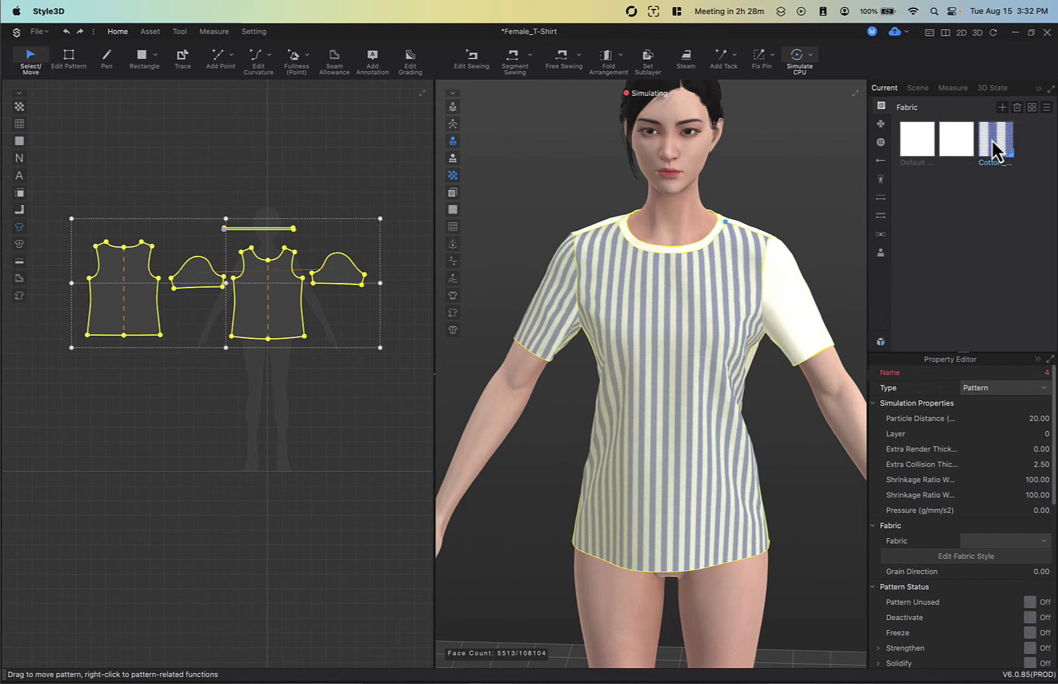
left_click_drag(993, 138, 263, 298)
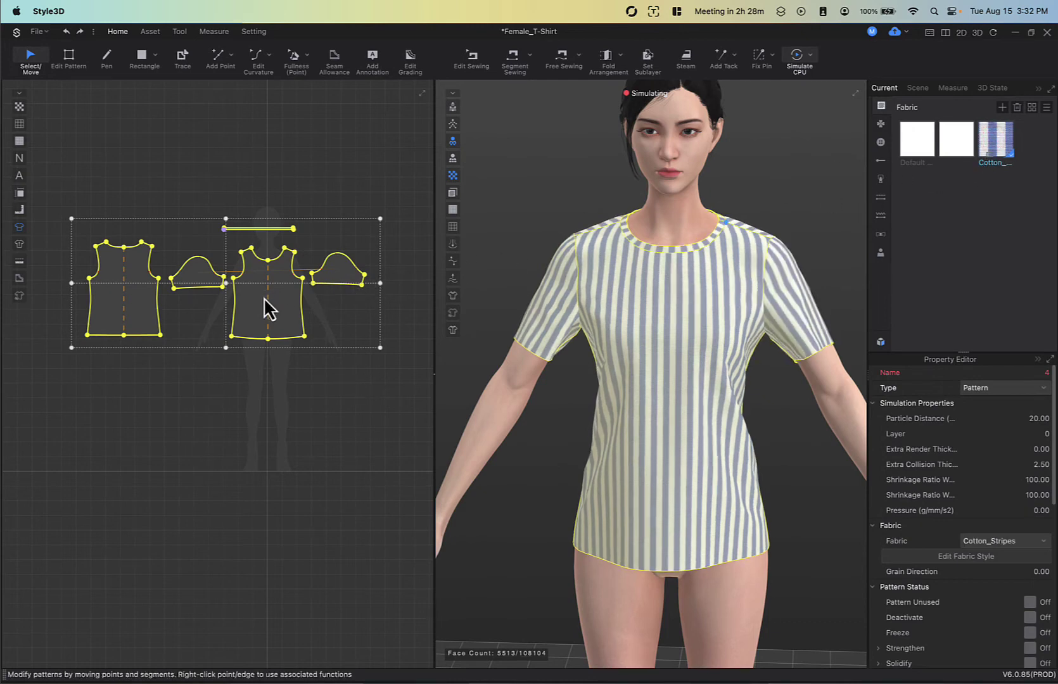
left_click(822, 218)
right_click_drag(810, 260, 515, 282)
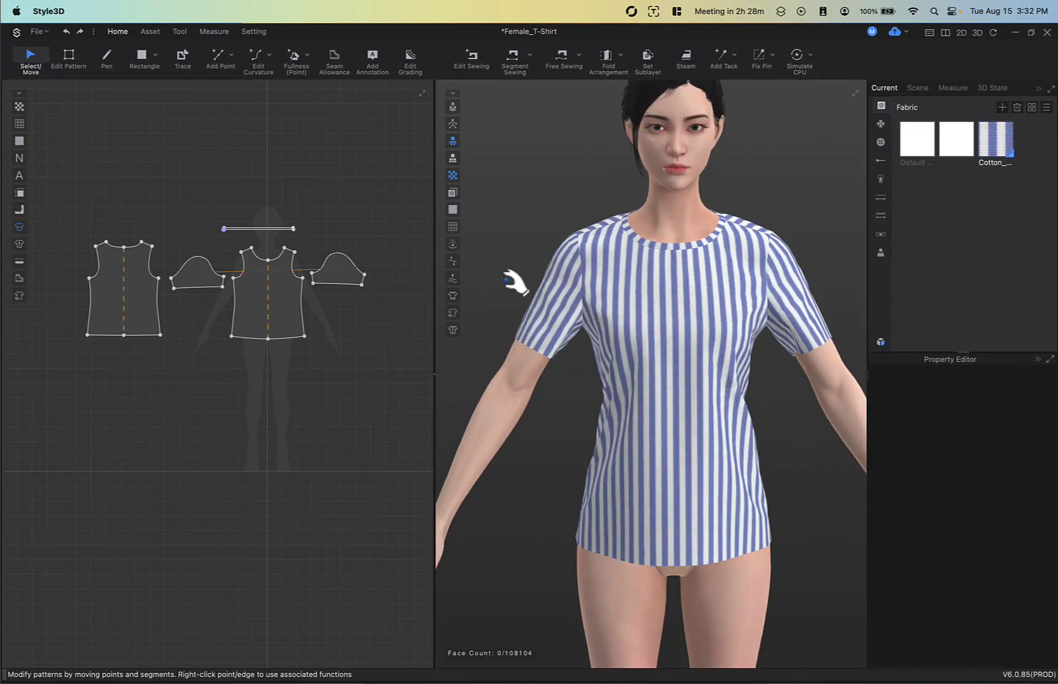
key("space")
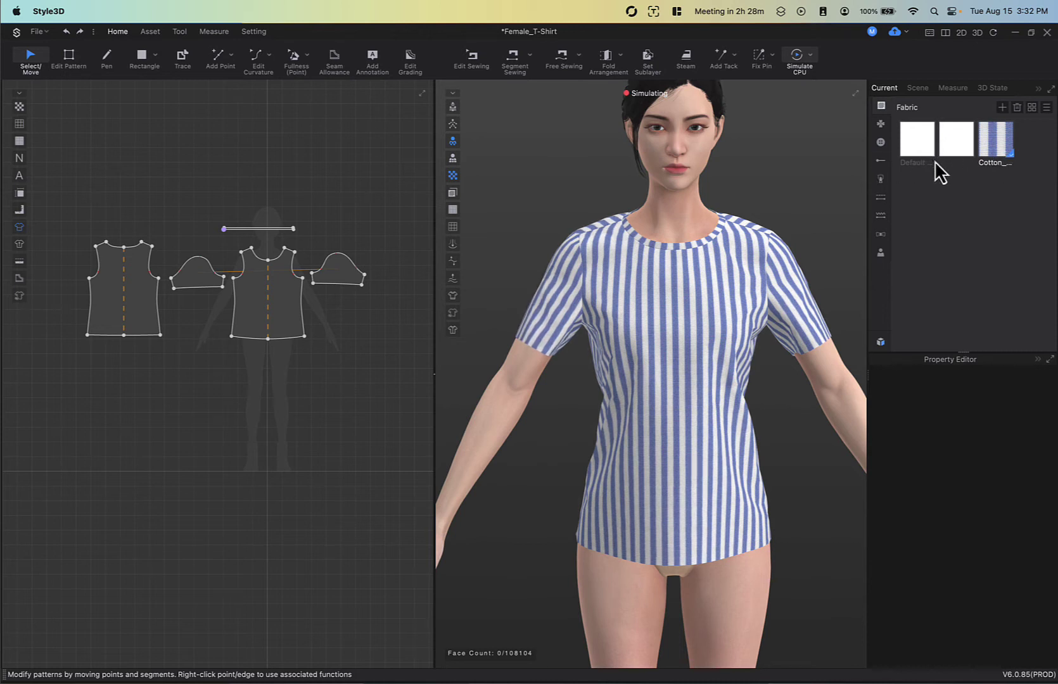
Step: Delete all unused fabrics from the current fabric list
right_click(1005, 141)
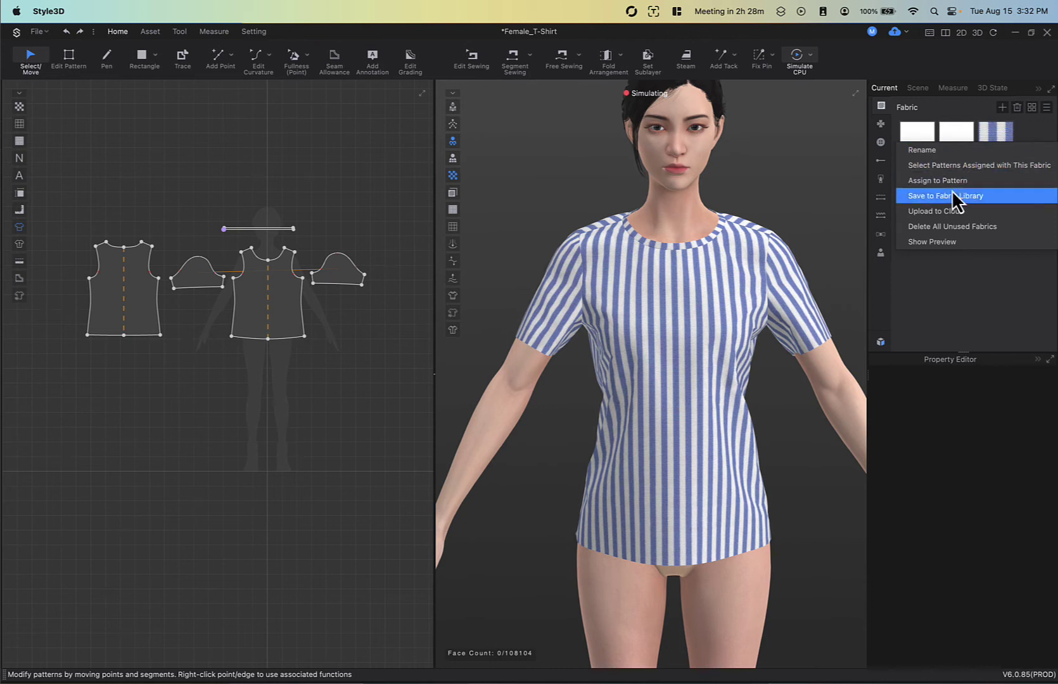
left_click(941, 228)
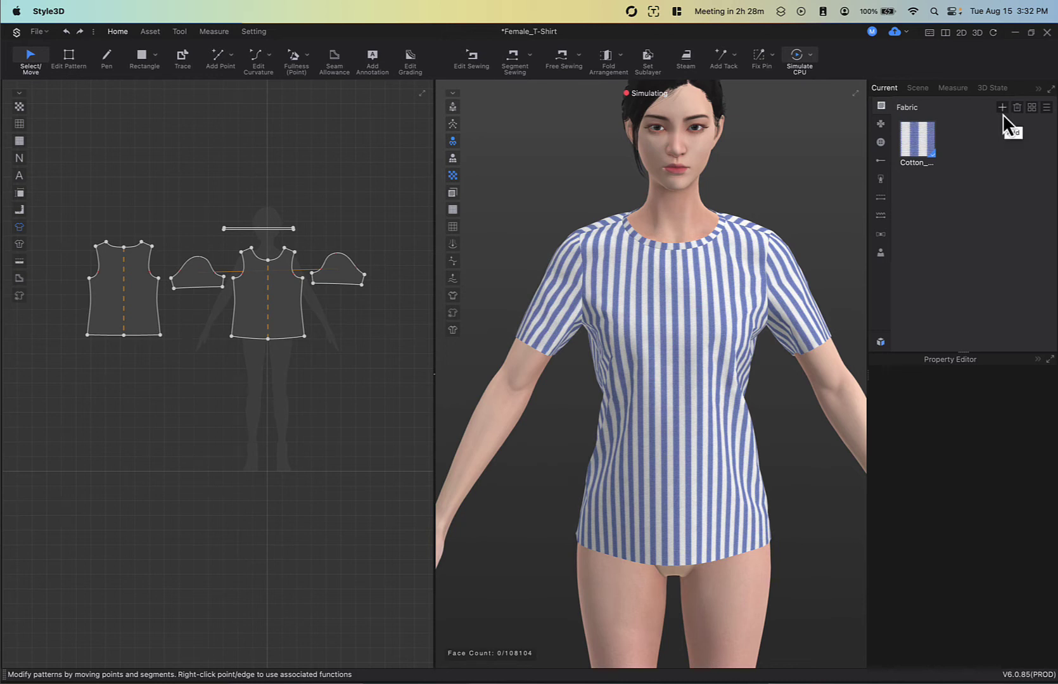
Step: Search the fabric resource library for "rib" and add Knit_Rib to the current fabrics
left_click(880, 343)
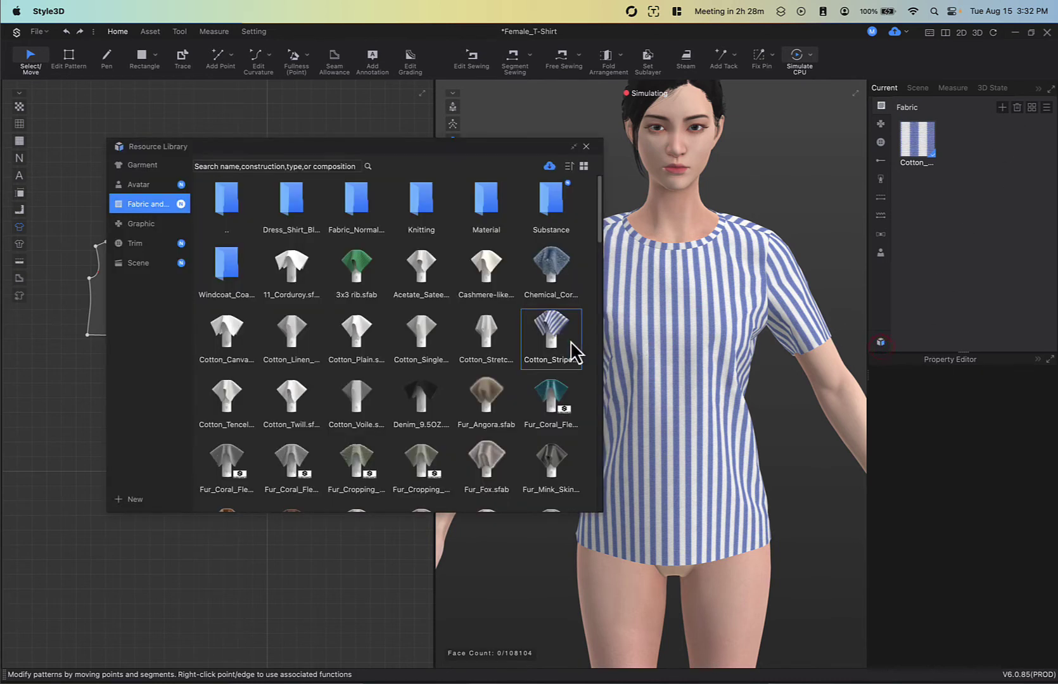
left_click(298, 166)
type("rib")
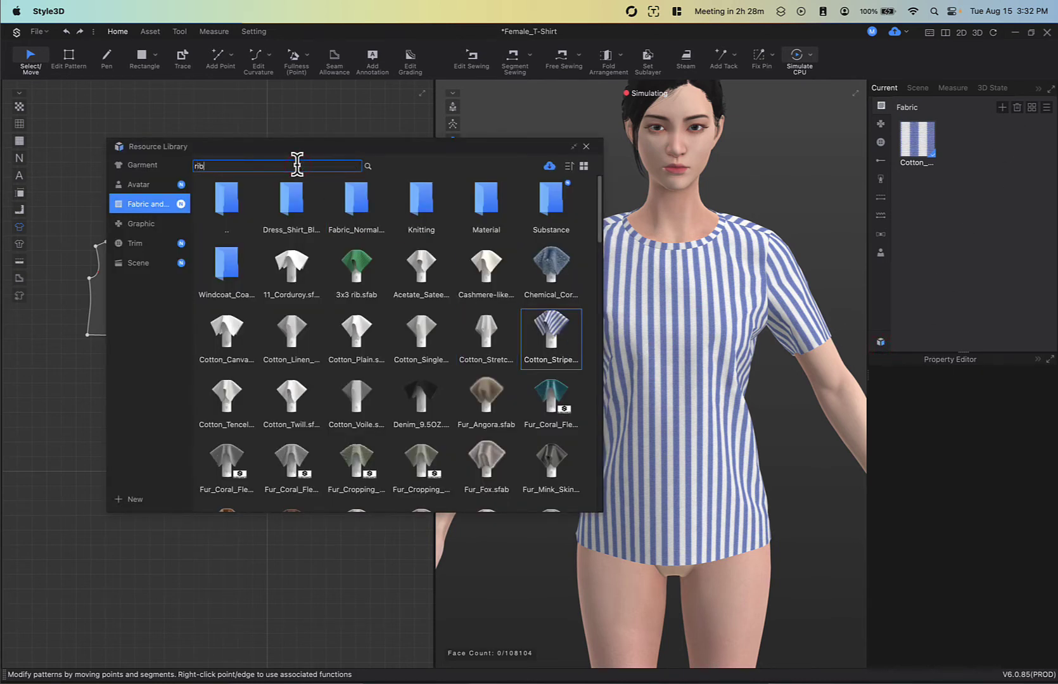
key("Return")
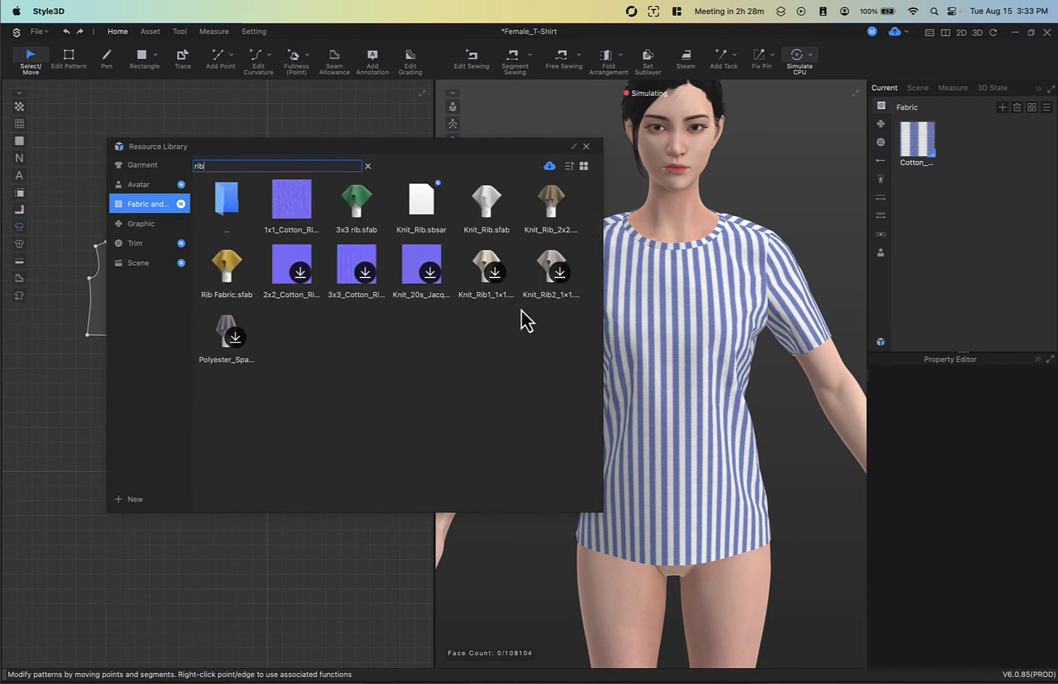
double_click(493, 216)
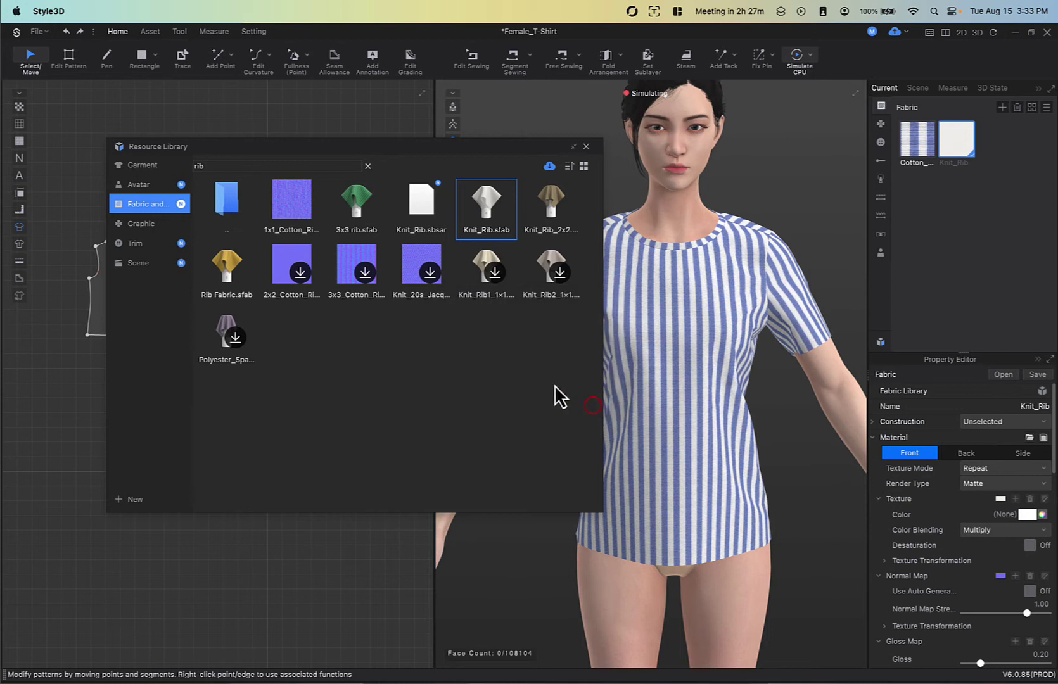
Step: Start downloading the polyester fabric at the end of the rib results and clear the library search
left_click(227, 332)
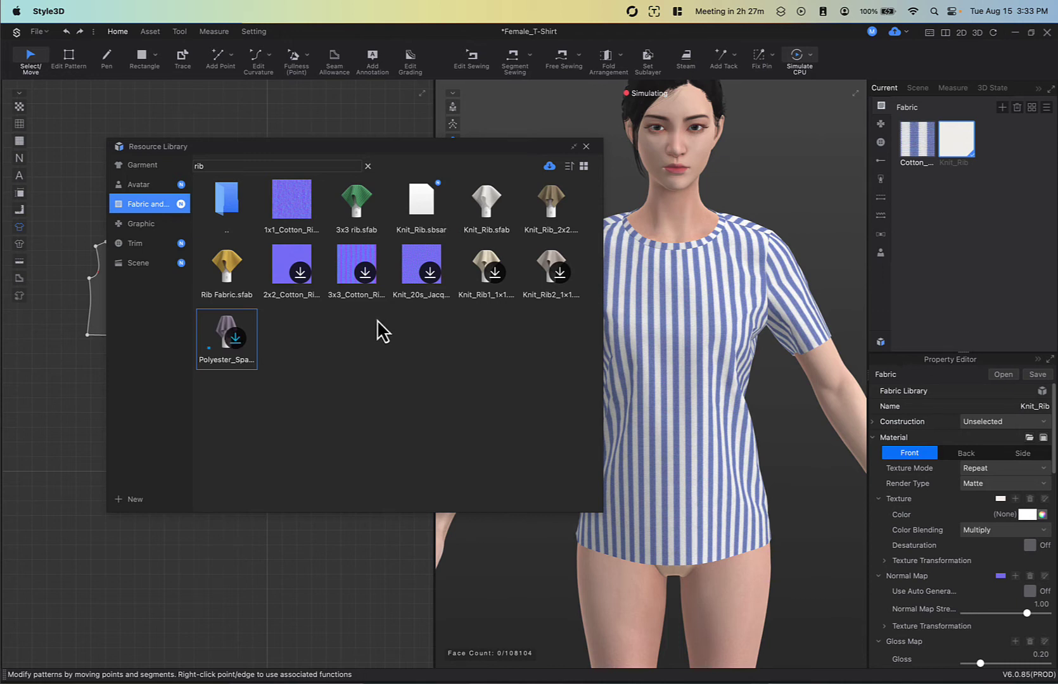
left_click(368, 166)
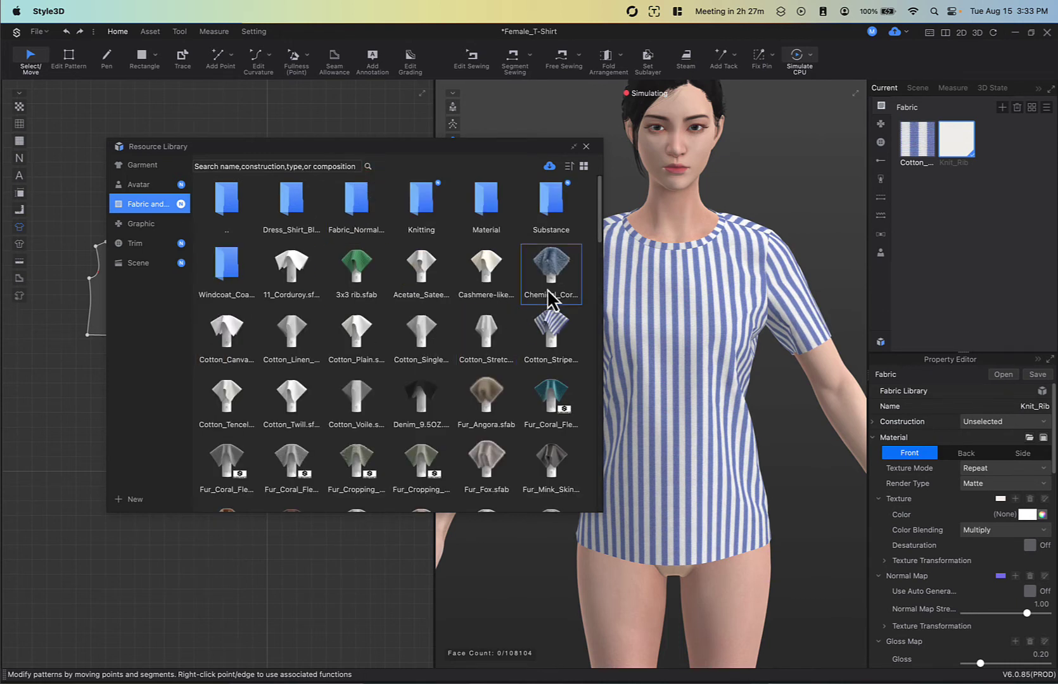
Step: Add the Cotton_Stripes fabric from the Resource Library to the garment's fabric list, select the new copy and close the library
scroll(434, 363, "down", 5)
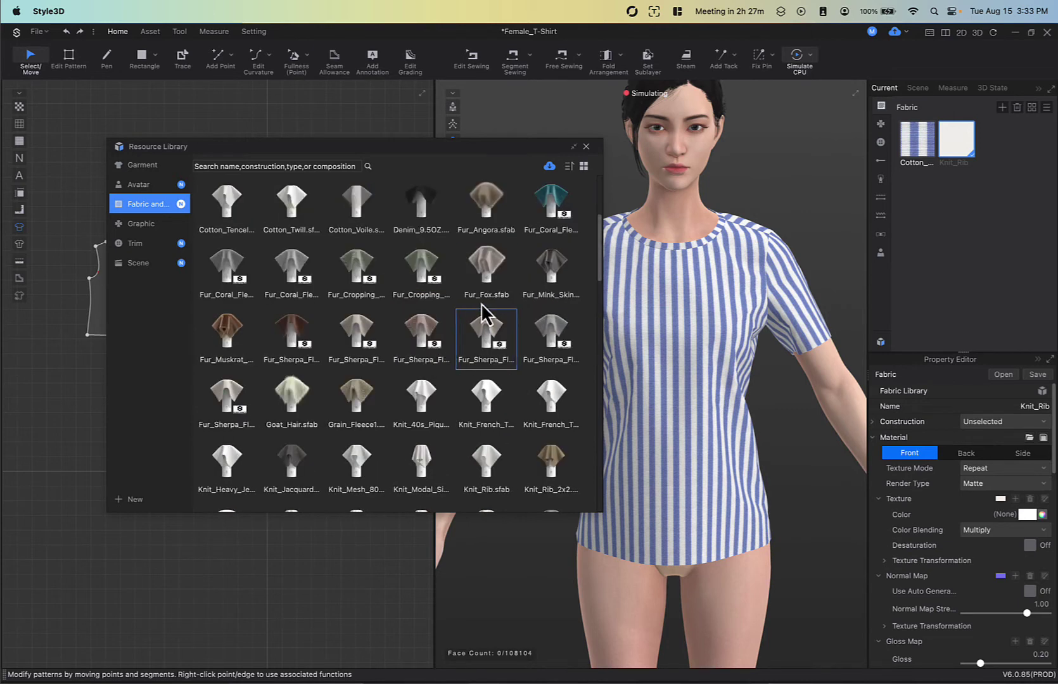
scroll(500, 303, "up", 3)
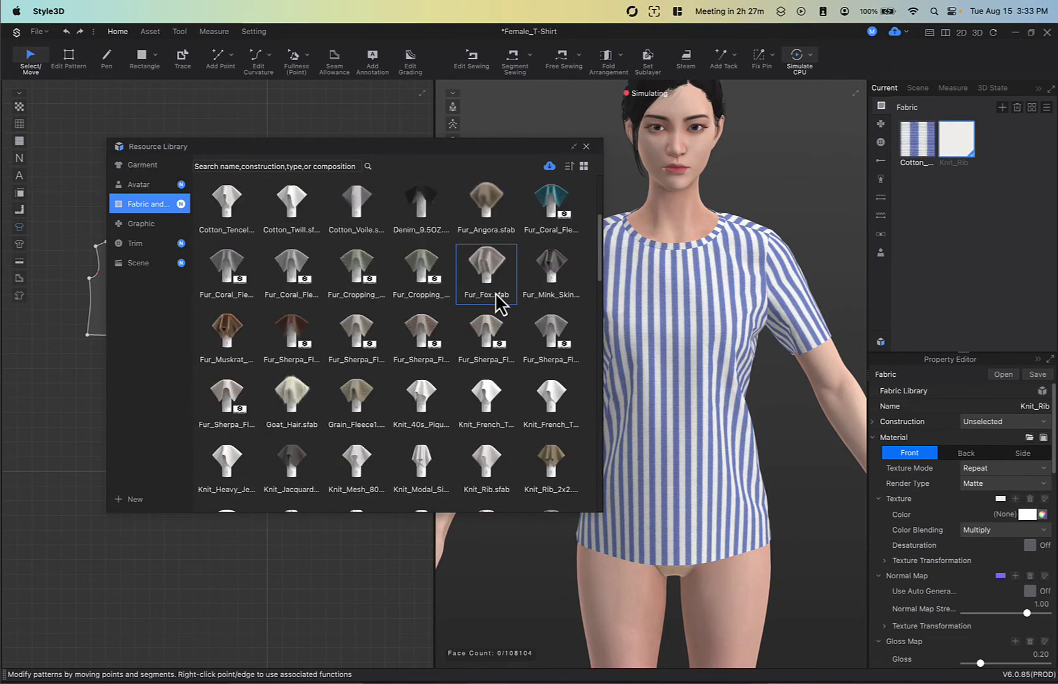
scroll(501, 302, "up", 3)
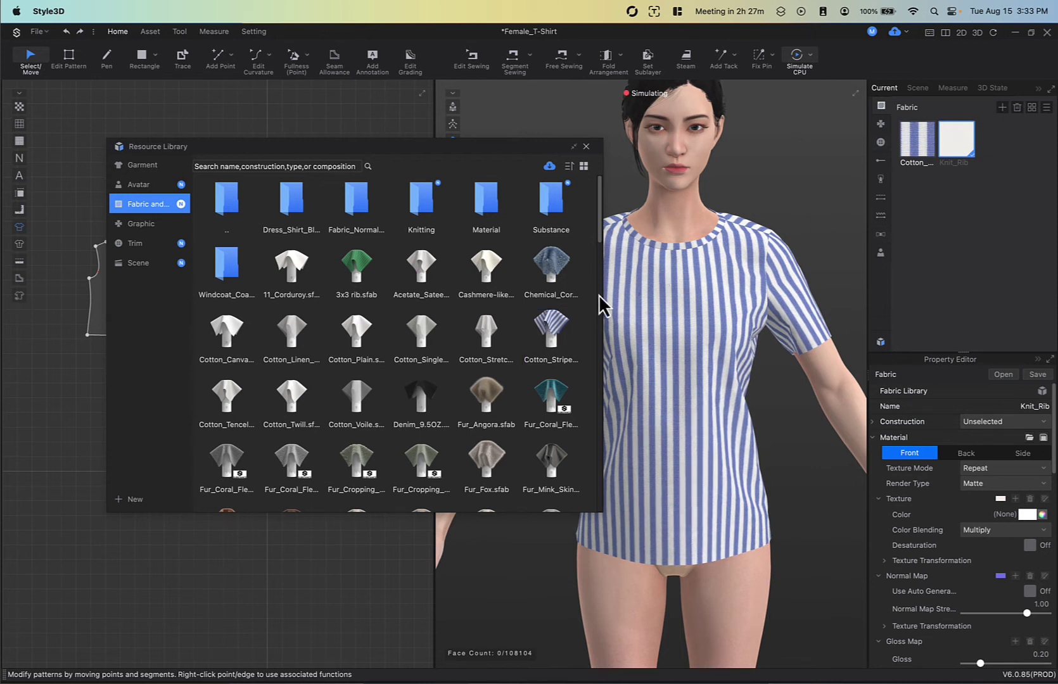
left_click_drag(551, 339, 975, 233)
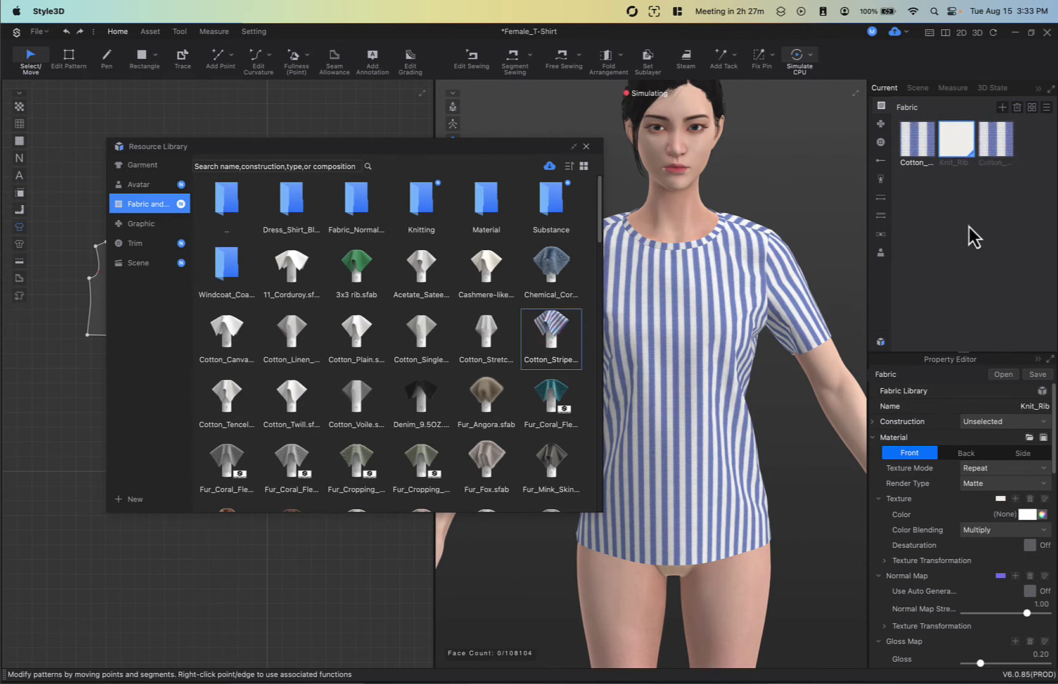
left_click(993, 152)
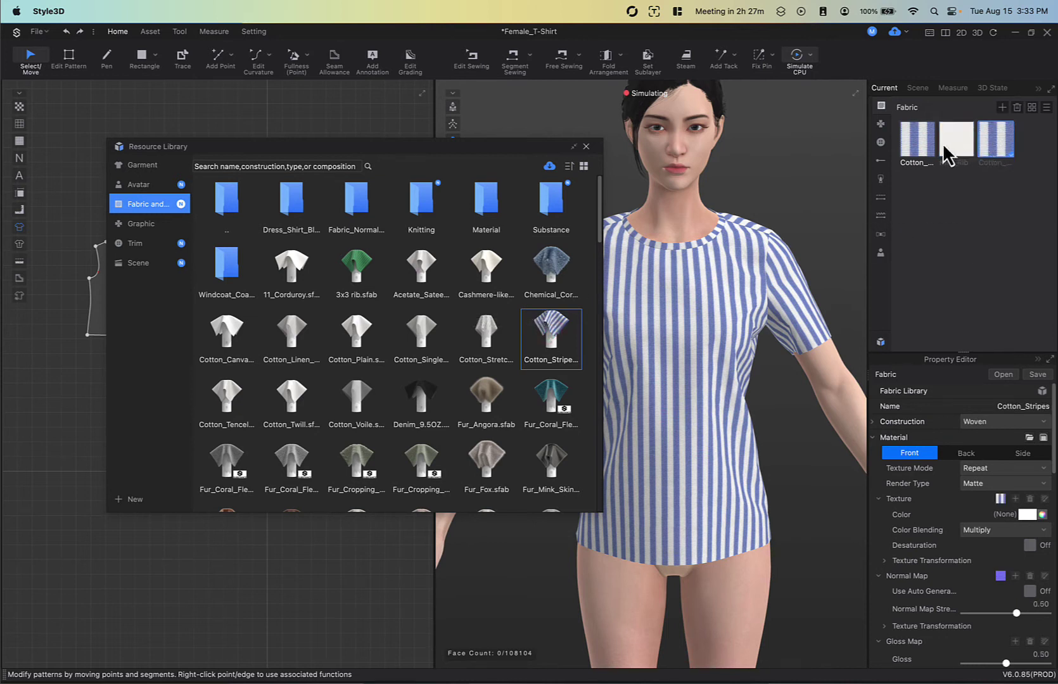
left_click(915, 141)
left_click(999, 140)
left_click(586, 147)
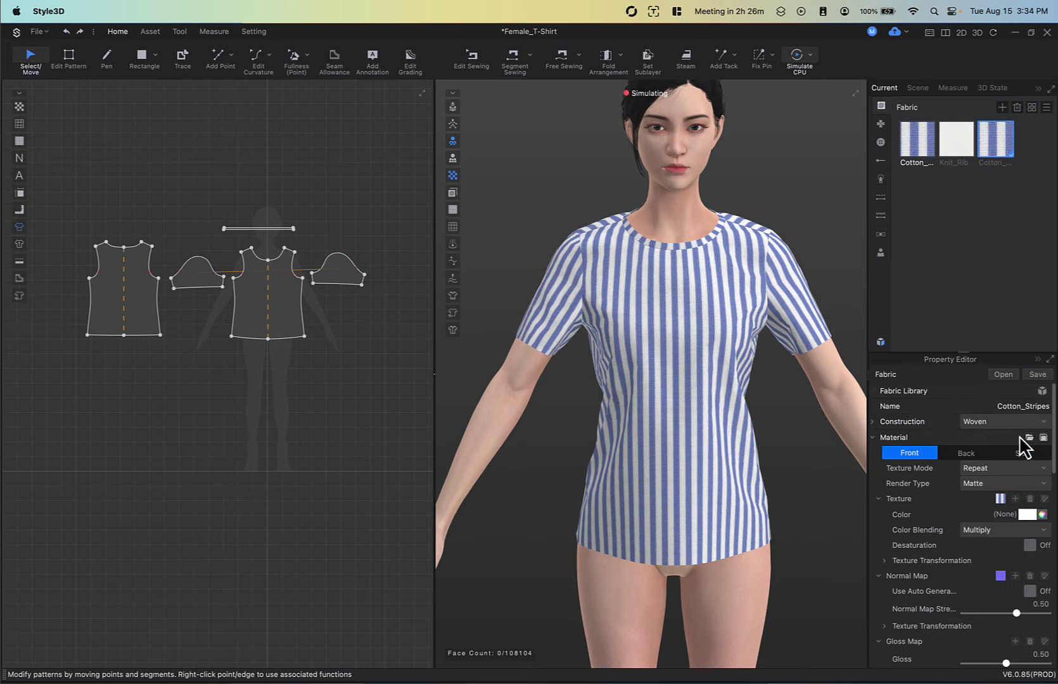
Step: Examine the new Cotton_Stripes fabric's construction and its front, back and side material settings
scroll(1054, 437, "down", 1)
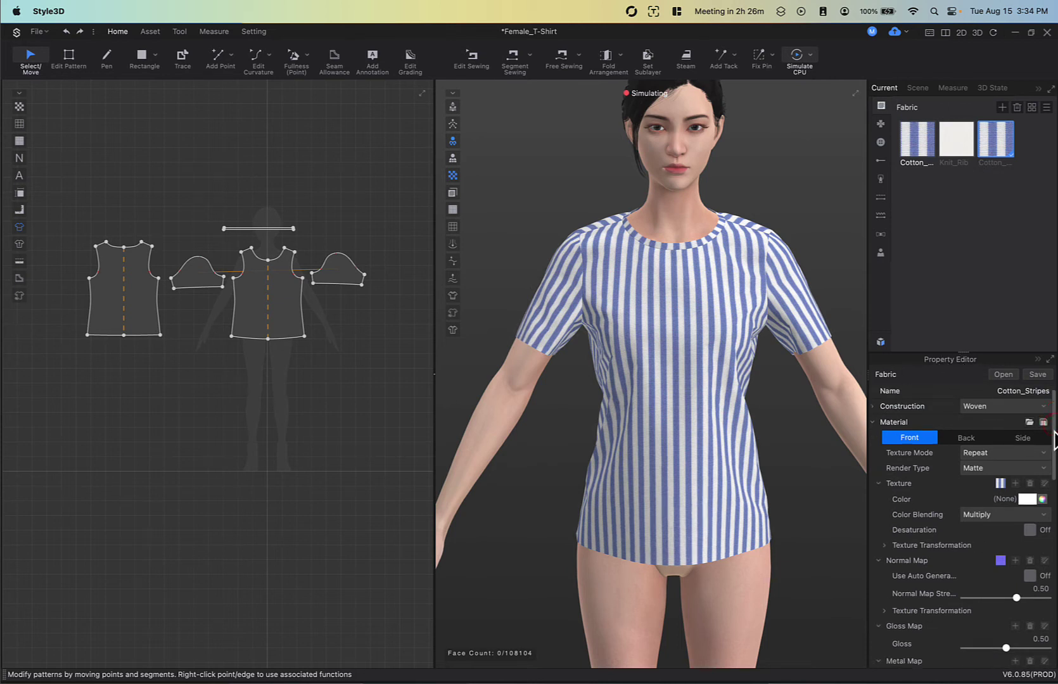
scroll(1054, 438, "up", 1)
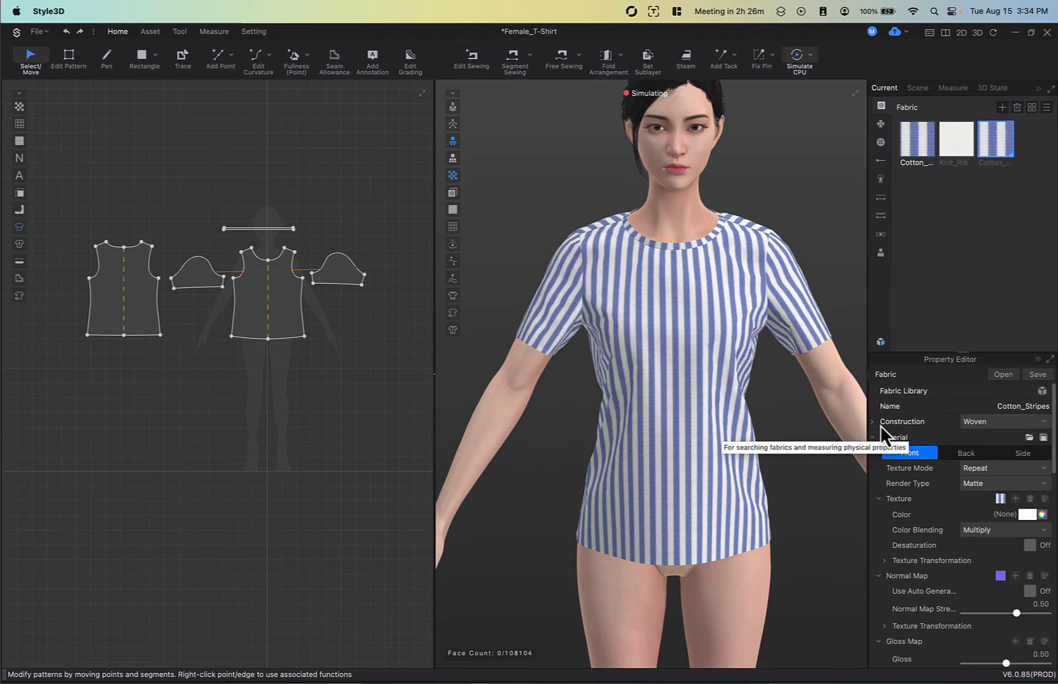
left_click(981, 425)
left_click(911, 422)
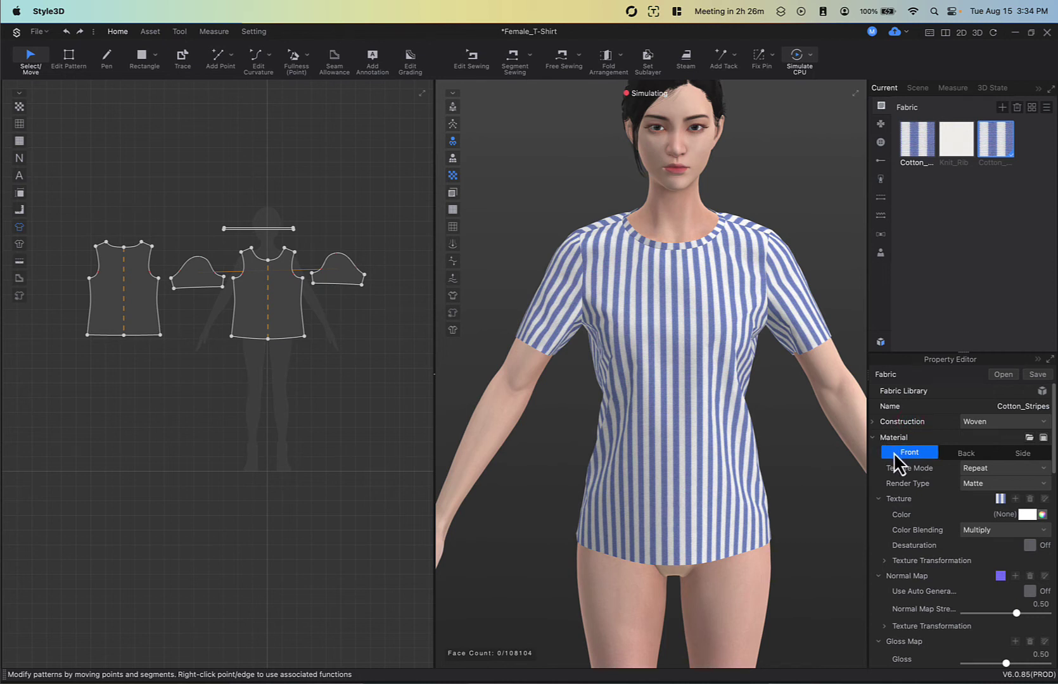
left_click(955, 454)
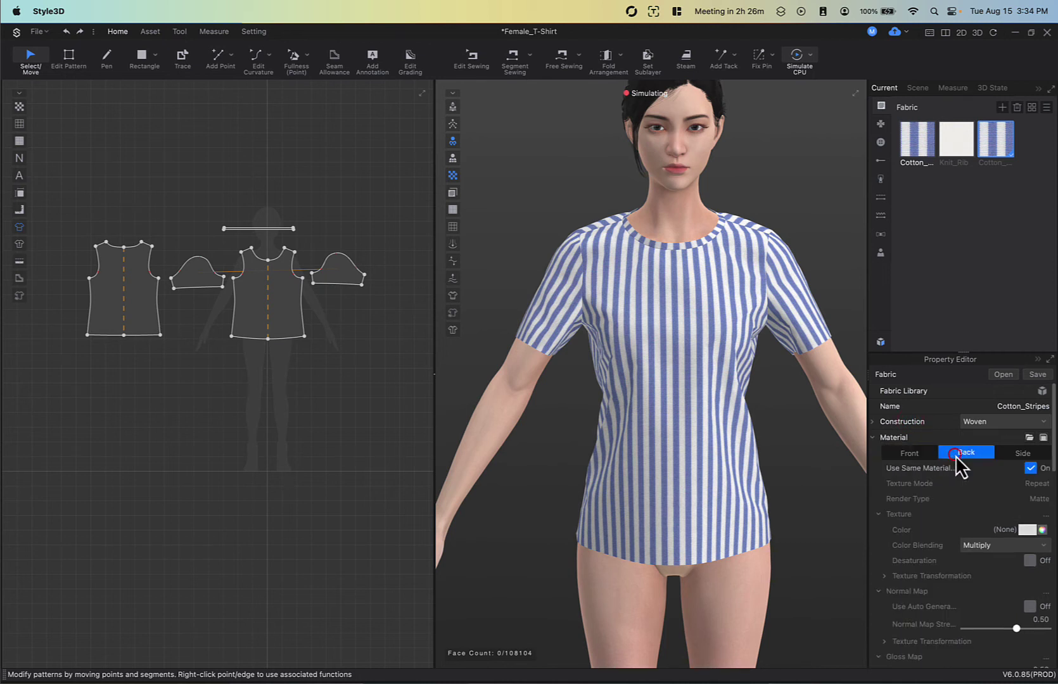
left_click(1017, 452)
left_click(898, 452)
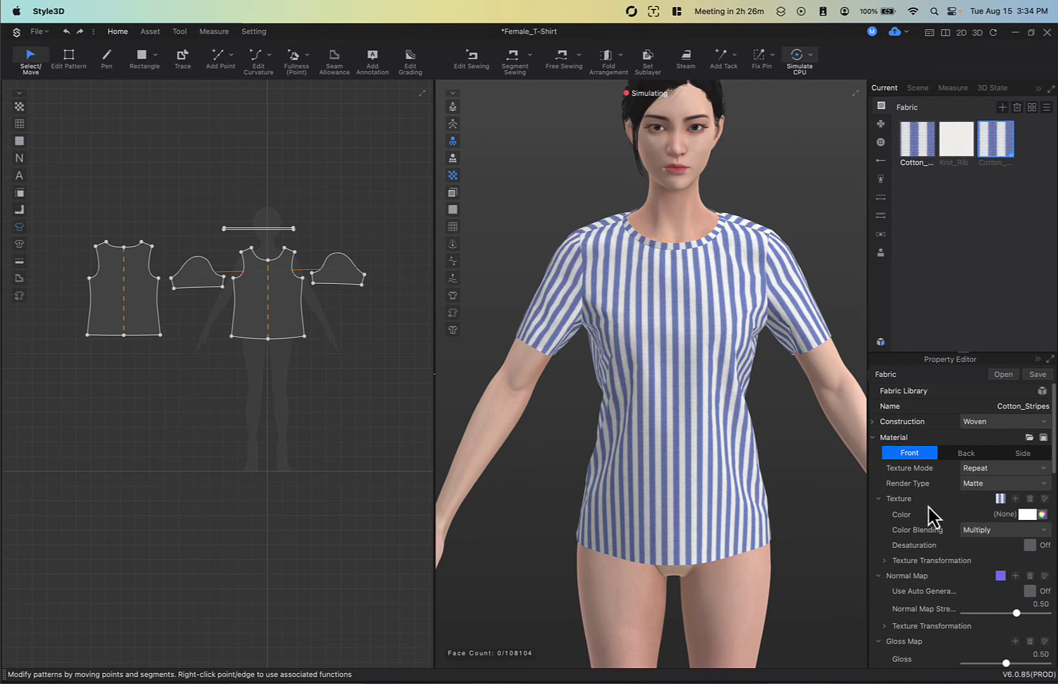
mouse_move(1001, 502)
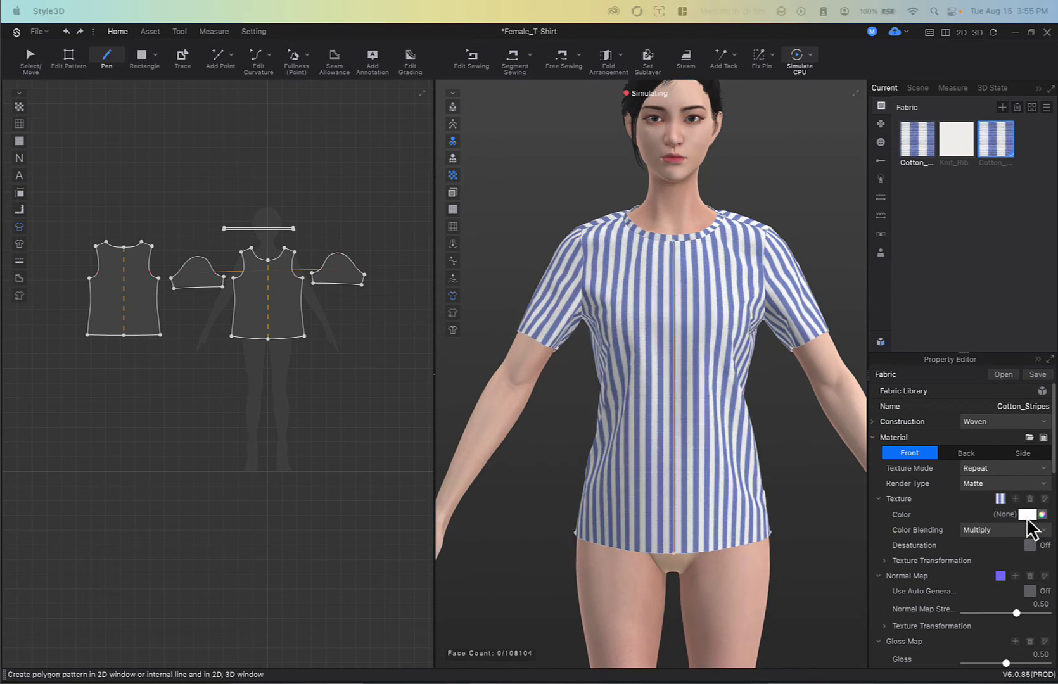
left_click(1026, 515)
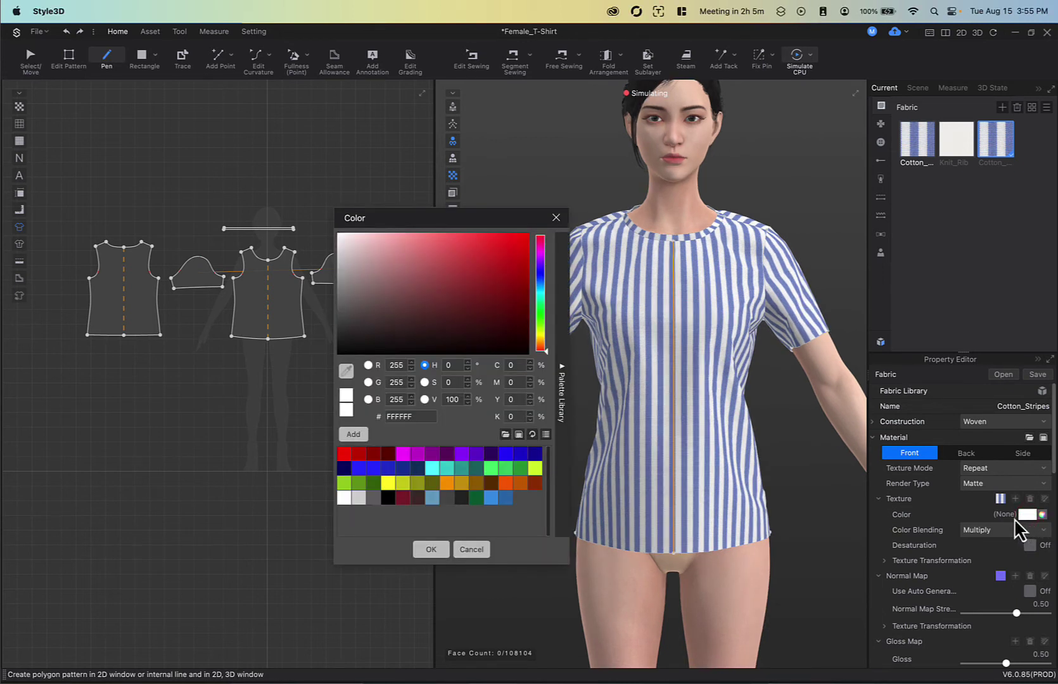
left_click(359, 498)
left_click(376, 498)
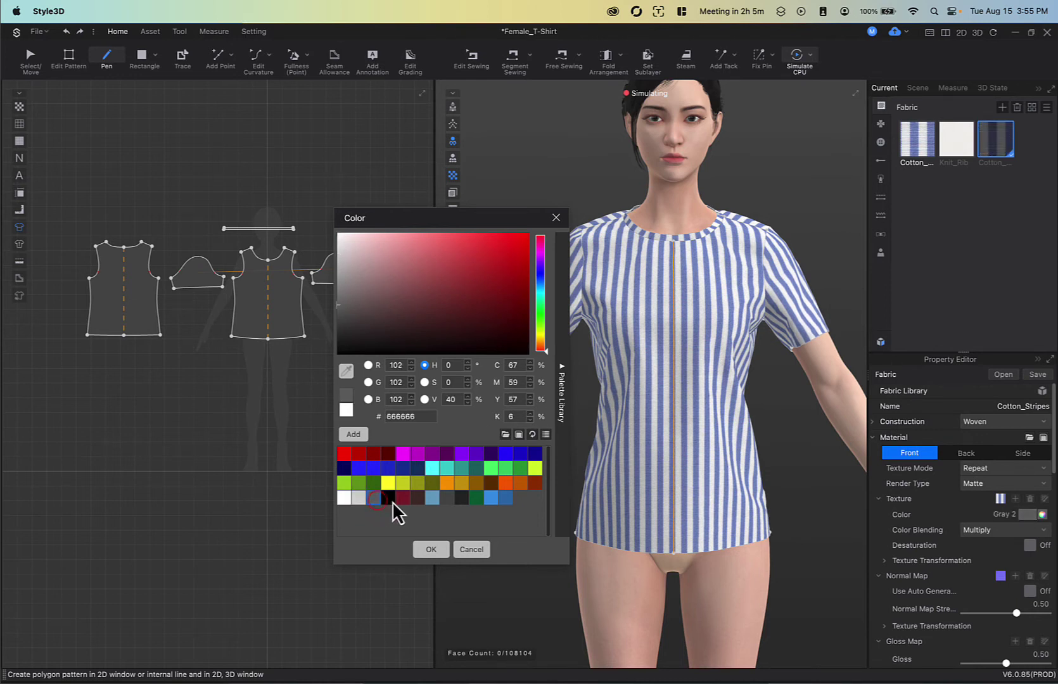
left_click(400, 500)
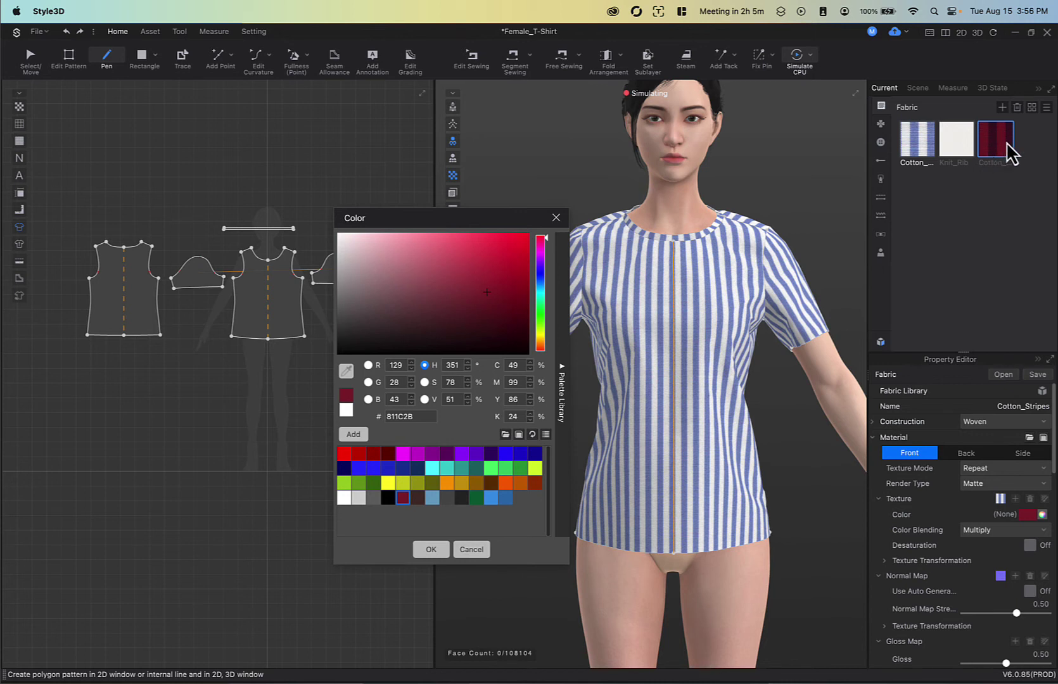
left_click(472, 548)
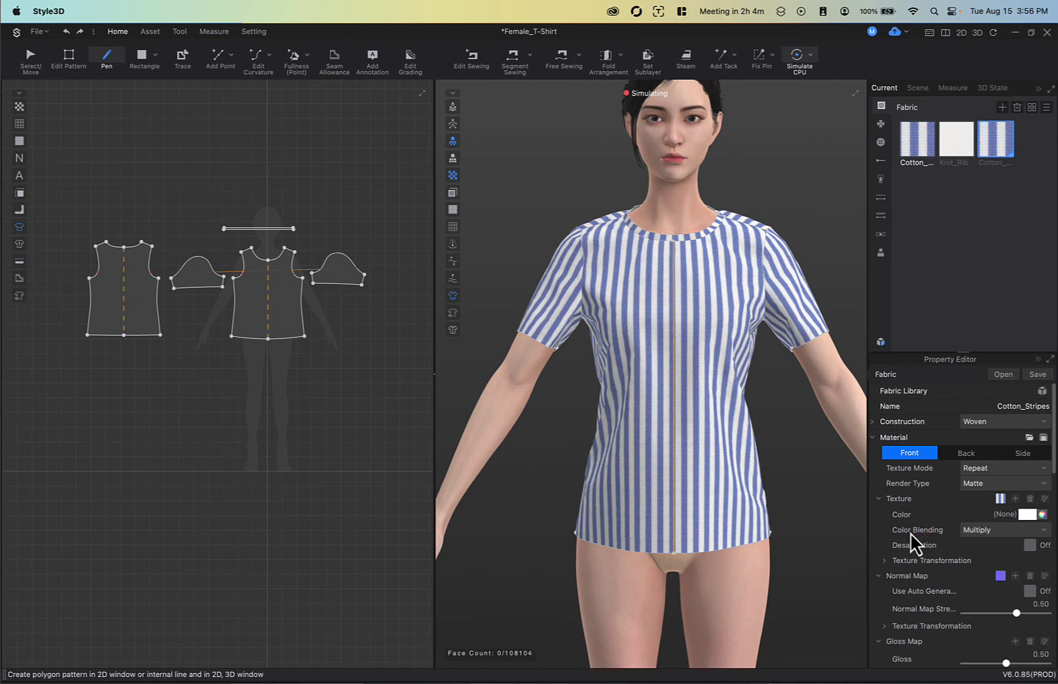
Step: Set the new Cotton_Stripes fabric's color blending to Recolor and its texture color to blue 3C94E6
left_click(991, 532)
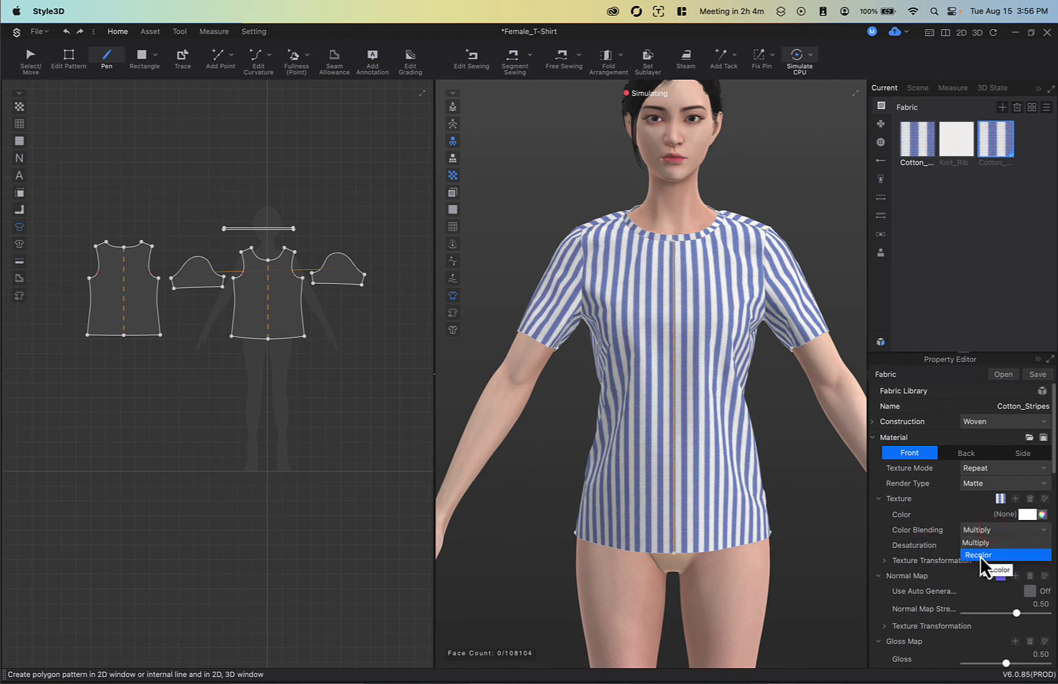
left_click(981, 556)
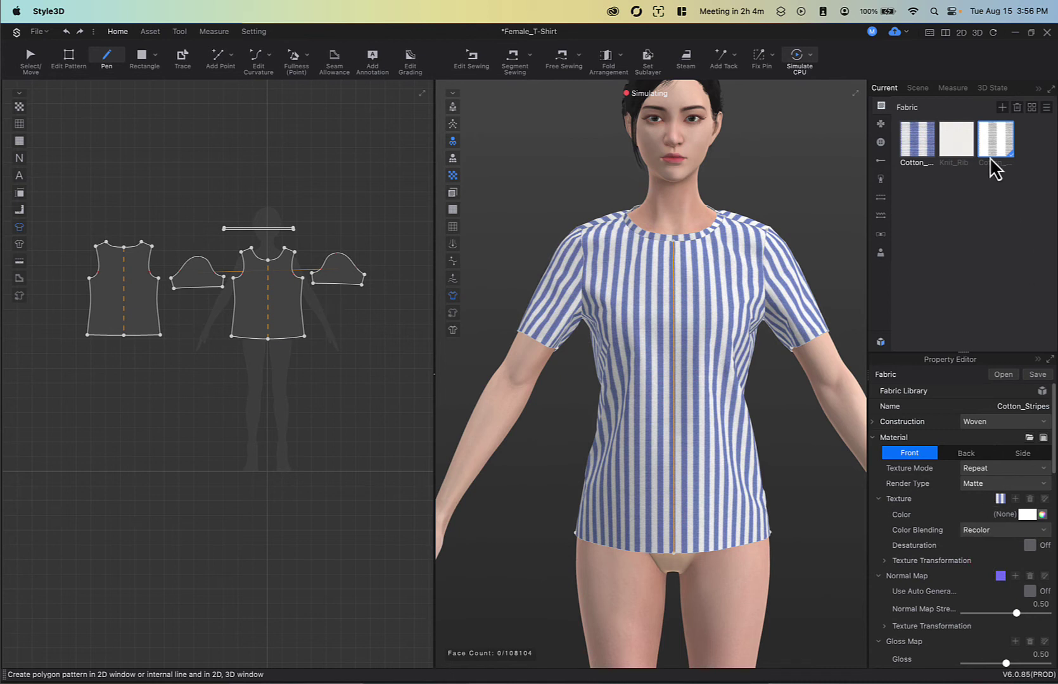
left_click(1027, 515)
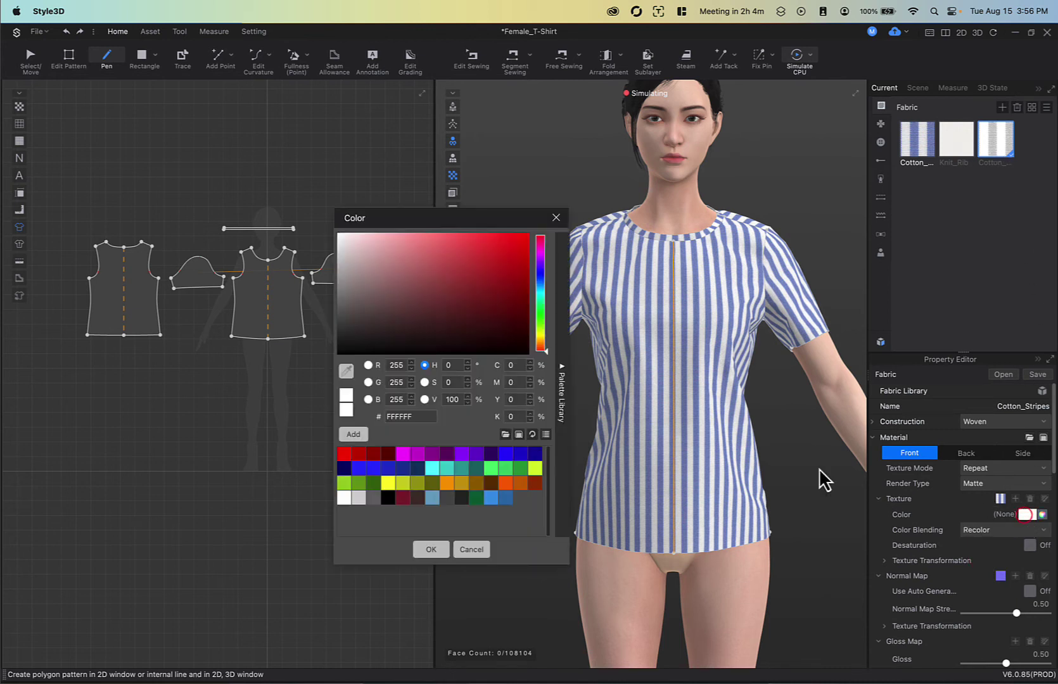
left_click(491, 469)
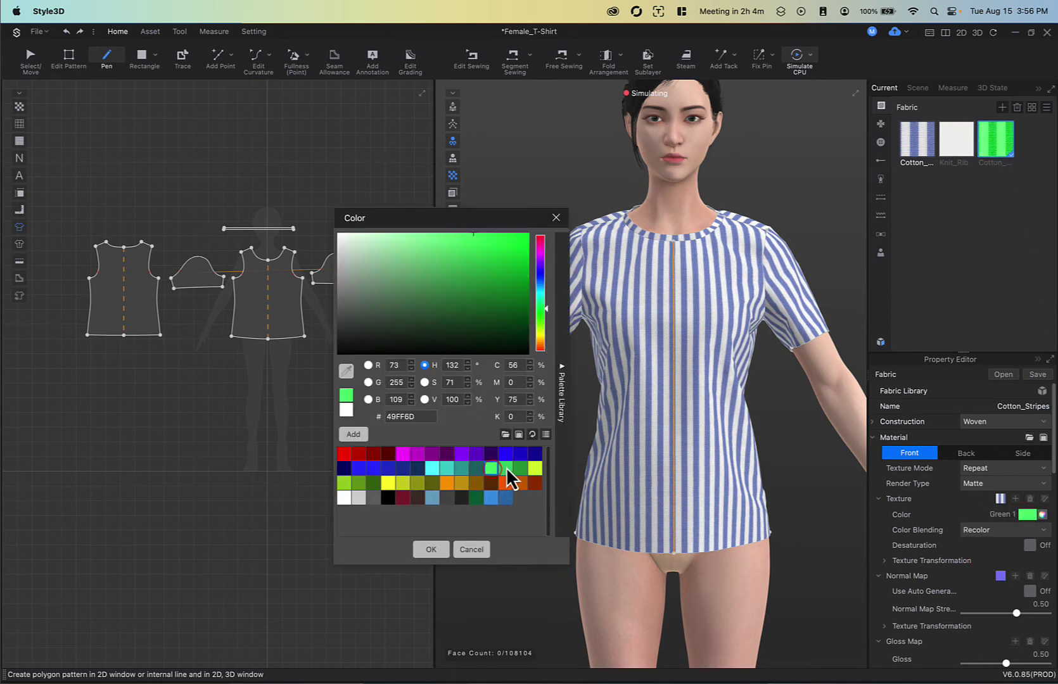
left_click(507, 469)
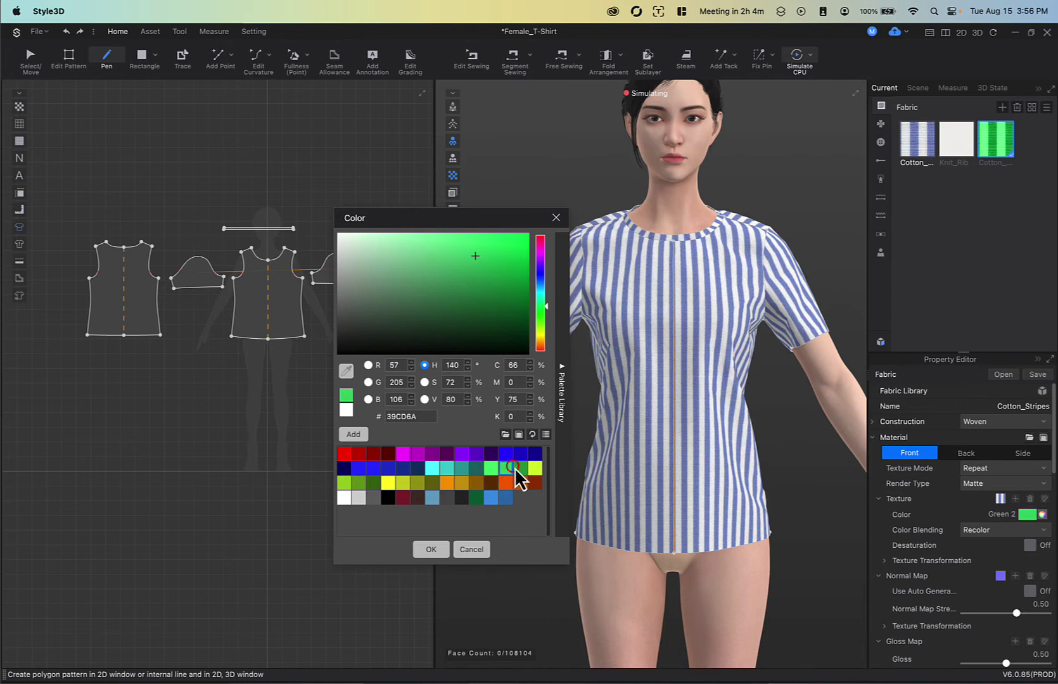
left_click(490, 499)
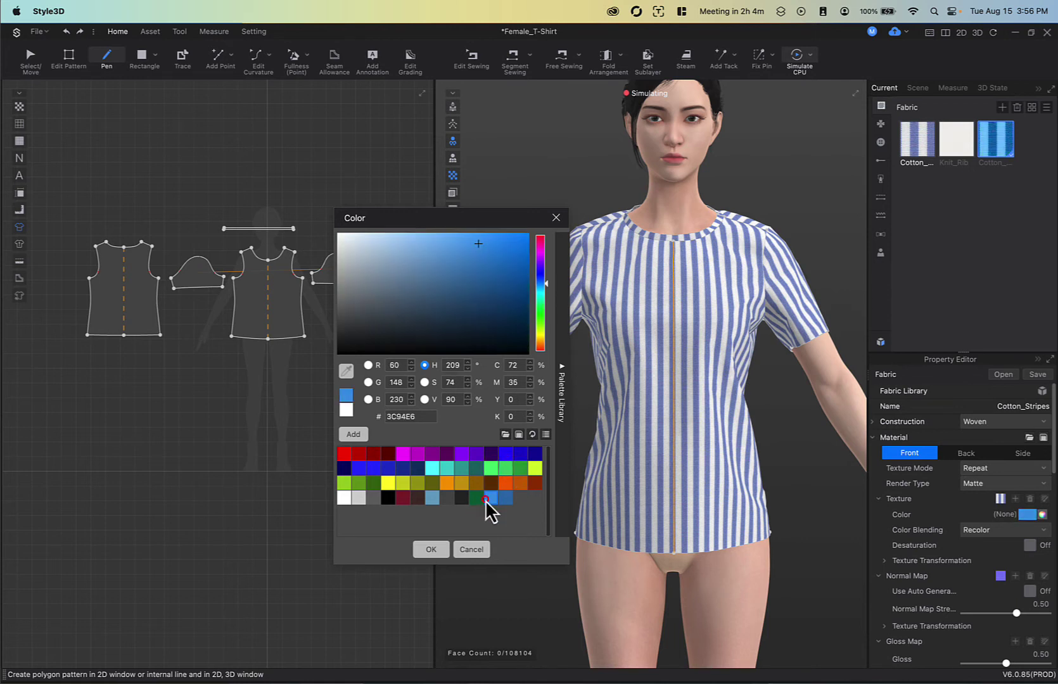
left_click(429, 550)
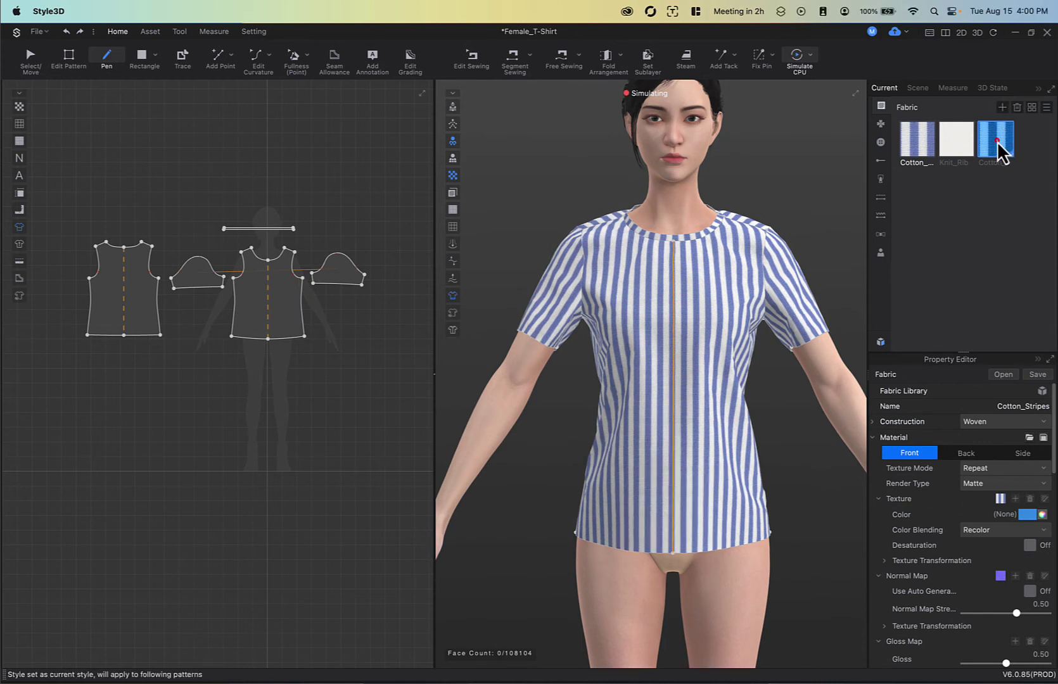
Step: Apply the recolored blue Cotton_Stripes fabric to both sleeve patterns
left_click_drag(781, 273, 781, 273)
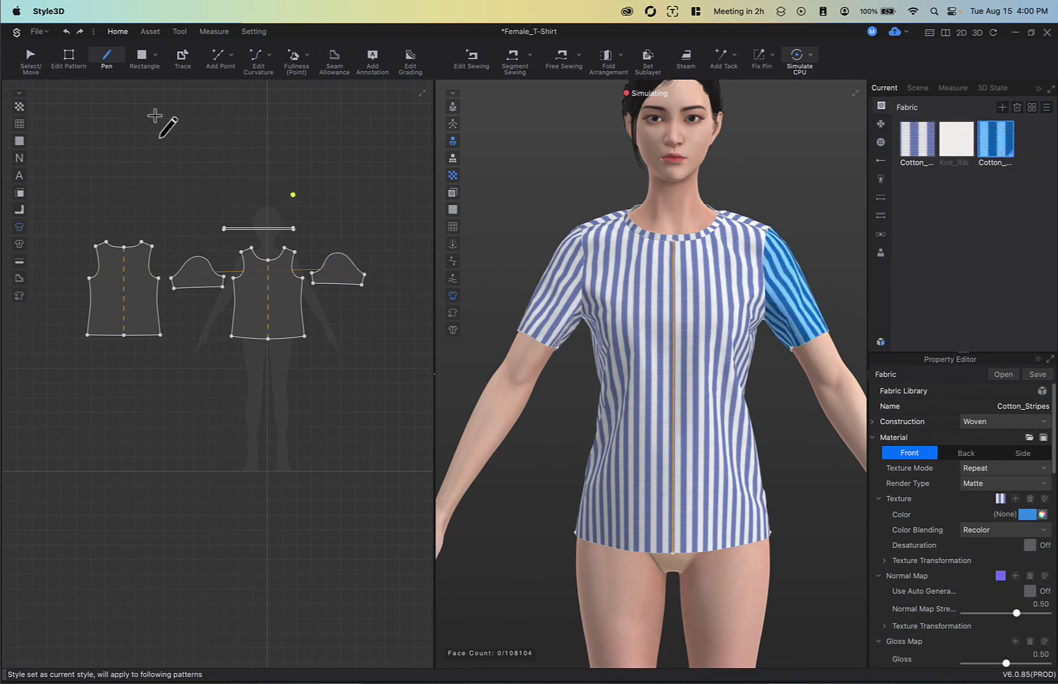
left_click(32, 62)
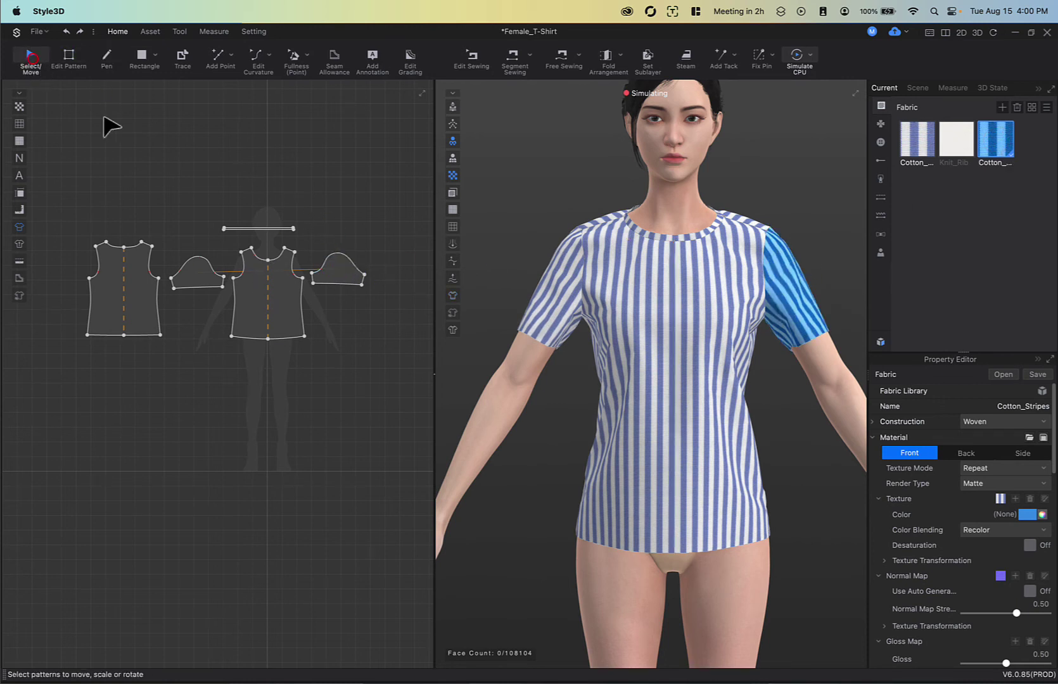
left_click(341, 274)
left_click(193, 276, "shift")
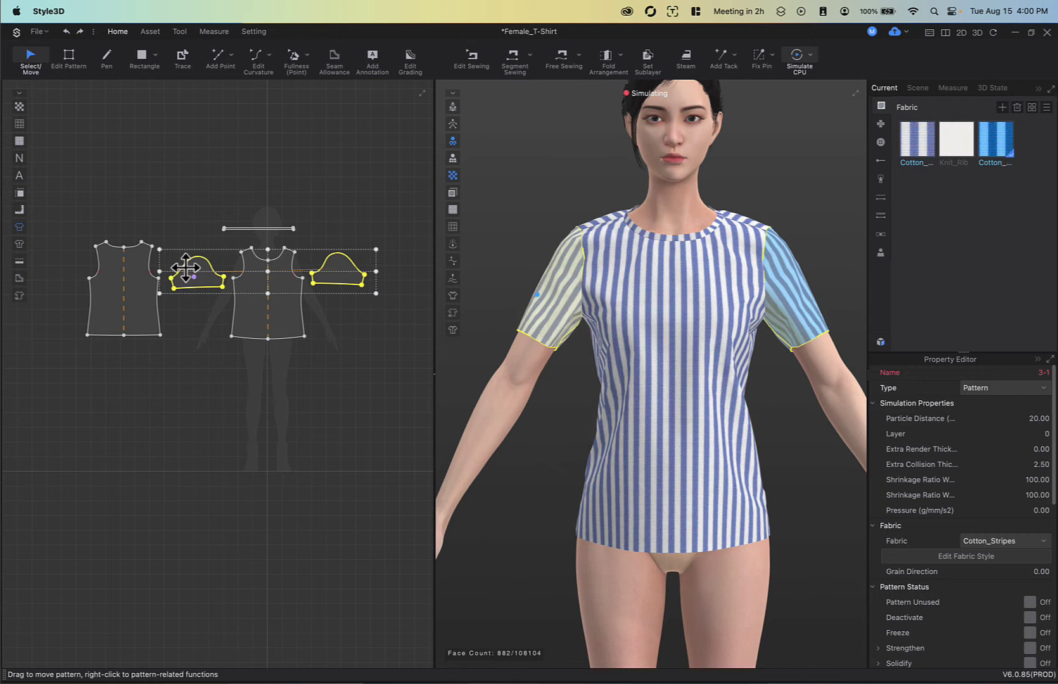
left_click(996, 142)
left_click(335, 280)
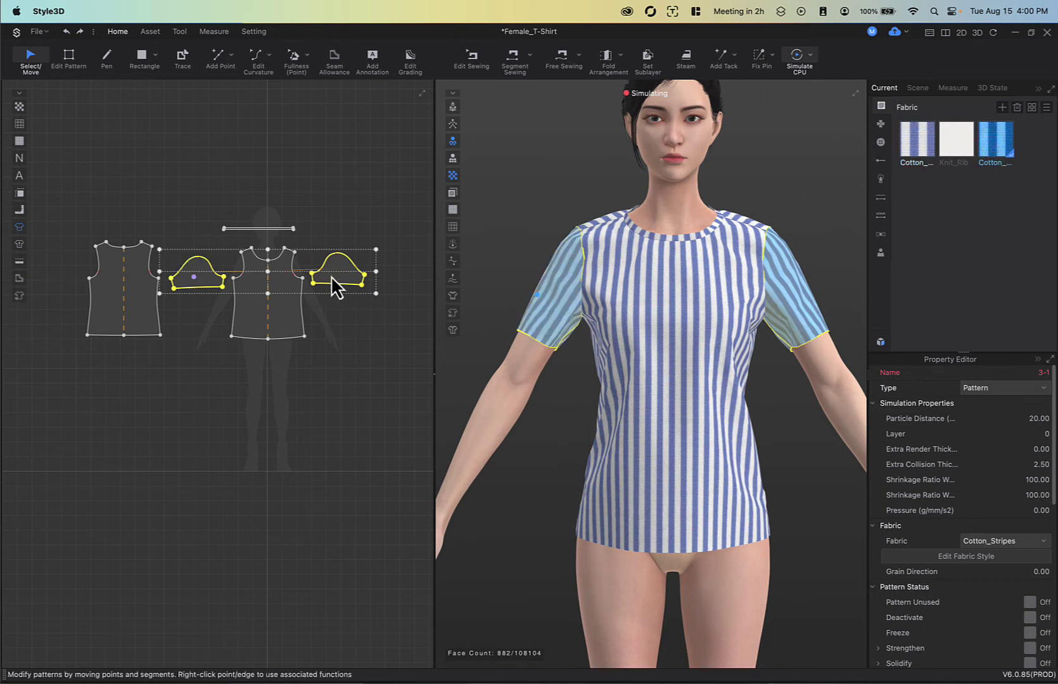
Step: Apply the Knit_Rib fabric to the T-shirt's neckband
left_click(666, 358)
right_click_drag(655, 362, 633, 428)
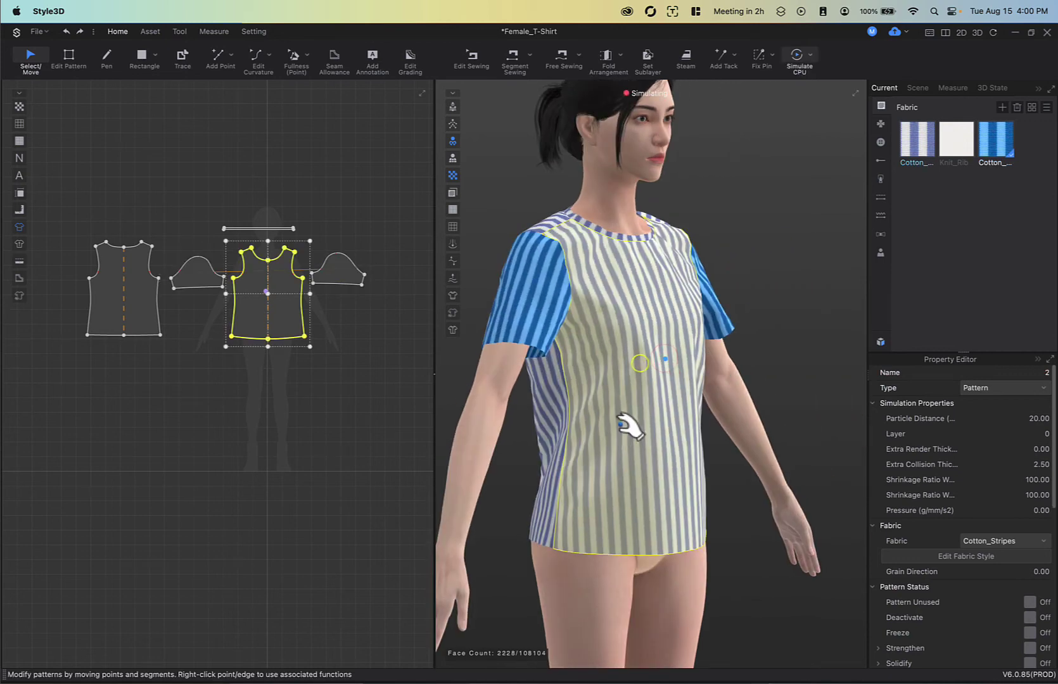
right_click_drag(764, 391, 732, 402)
scroll(619, 284, "up", 3)
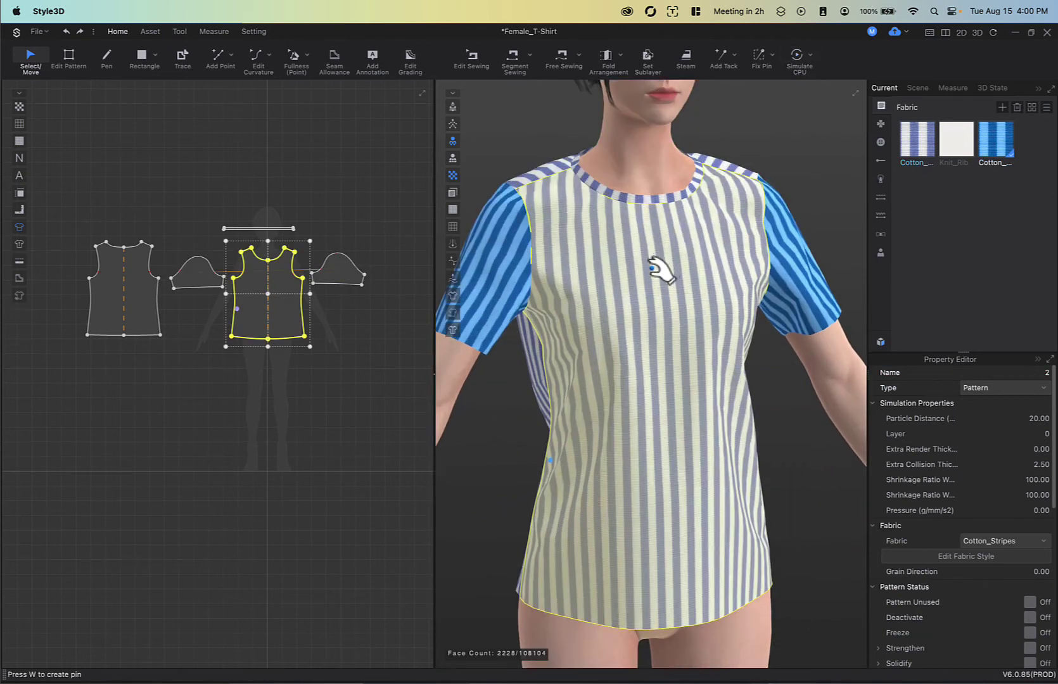
middle_click_drag(619, 283, 637, 312)
scroll(639, 308, "up", 3)
scroll(636, 307, "down", 3)
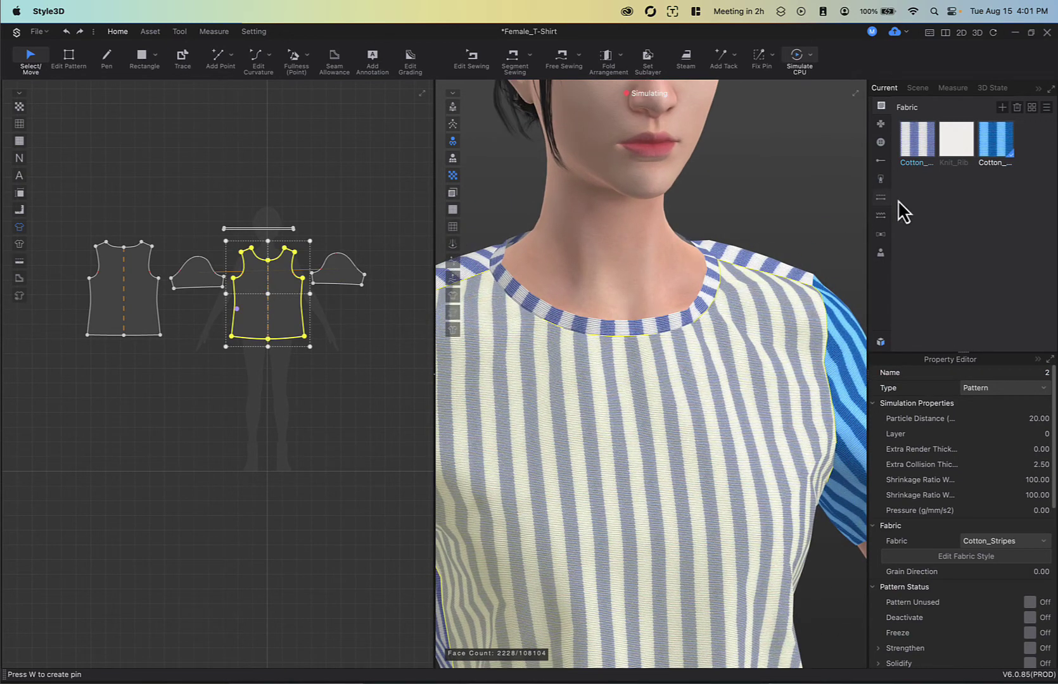
left_click_drag(954, 143, 670, 324)
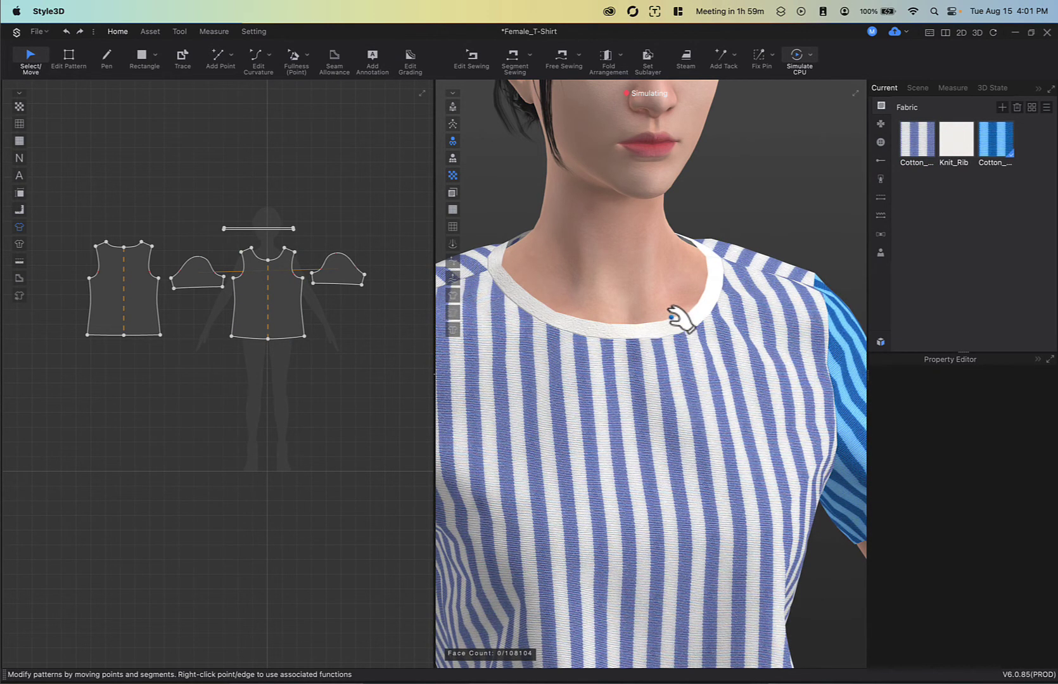
scroll(675, 322, "down", 3)
right_click_drag(673, 358, 638, 360)
middle_click_drag(649, 354, 665, 279)
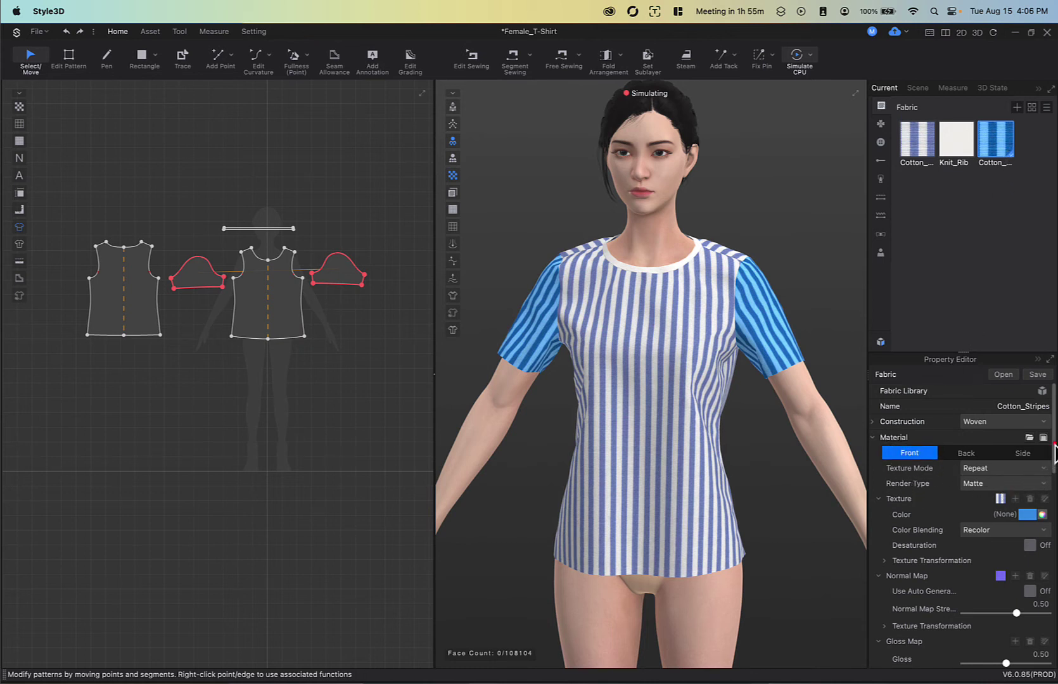
Step: Examine the blue Cotton_Stripes fabric's remaining material maps and physical property settings
left_click_drag(1055, 453, 1055, 556)
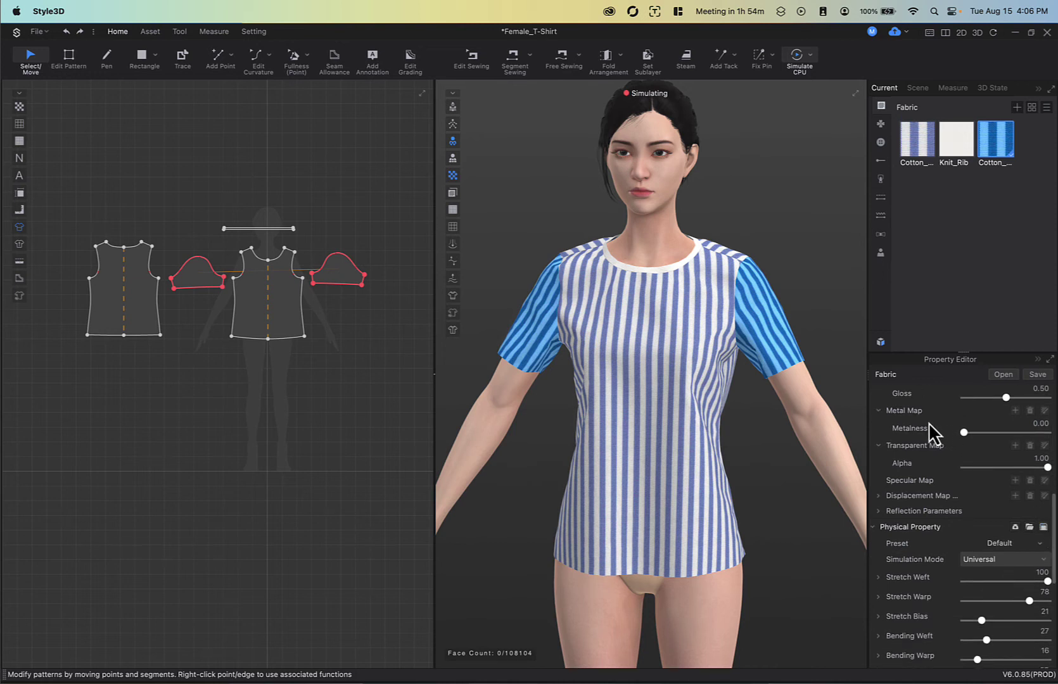
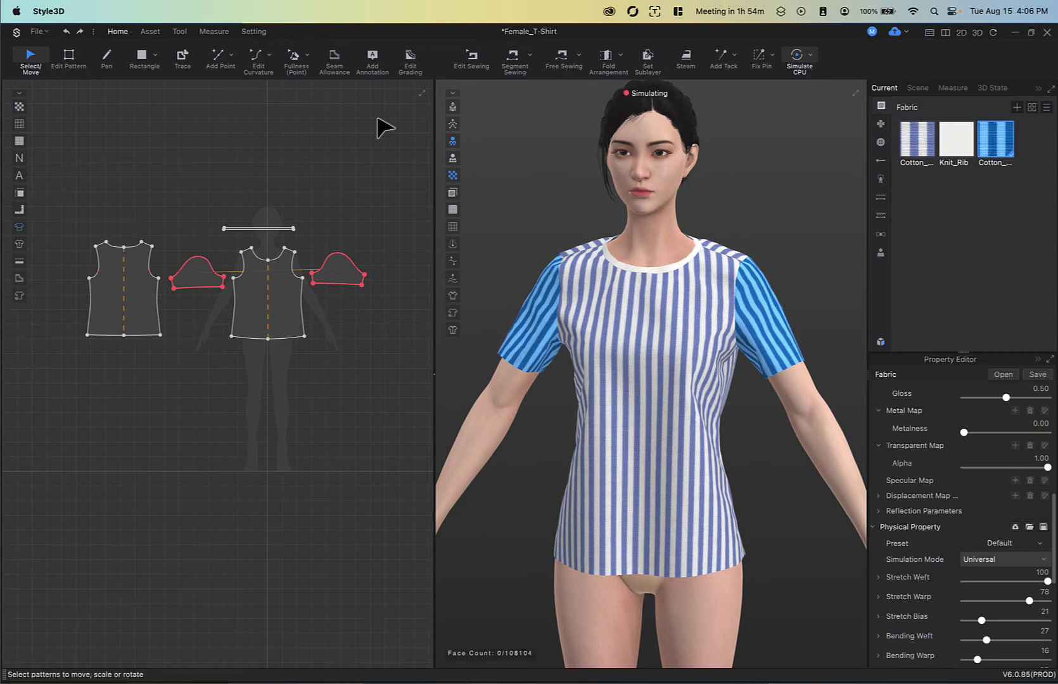
Step: Select the bottom hem edges of both the front and back body patterns with the Edit Pattern tool
left_click(69, 61)
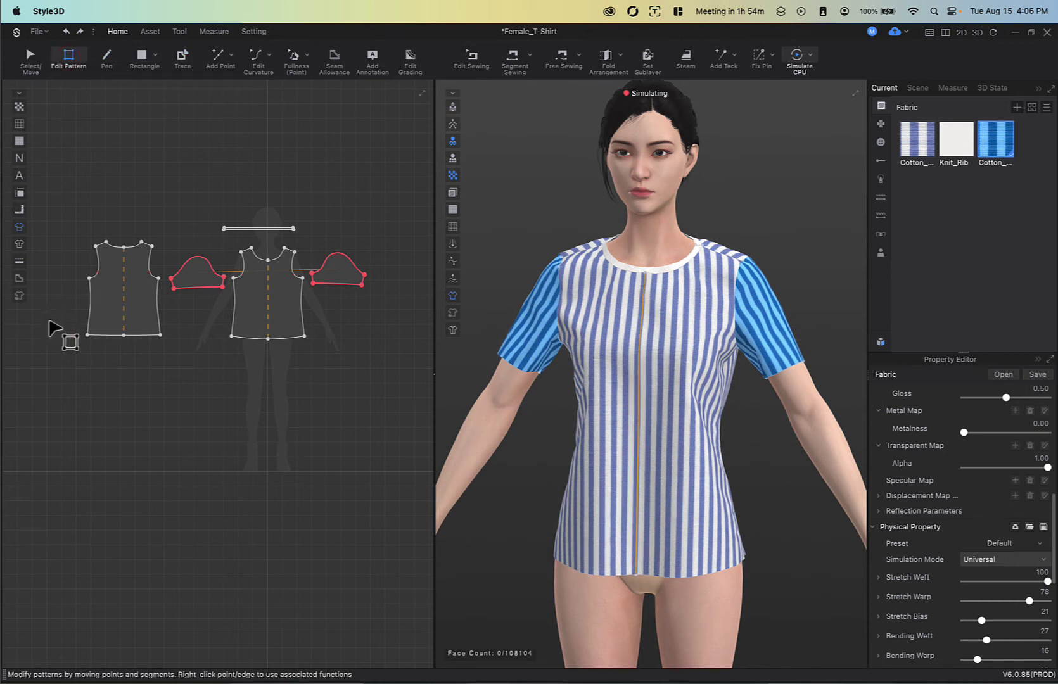
left_click_drag(54, 314, 342, 362)
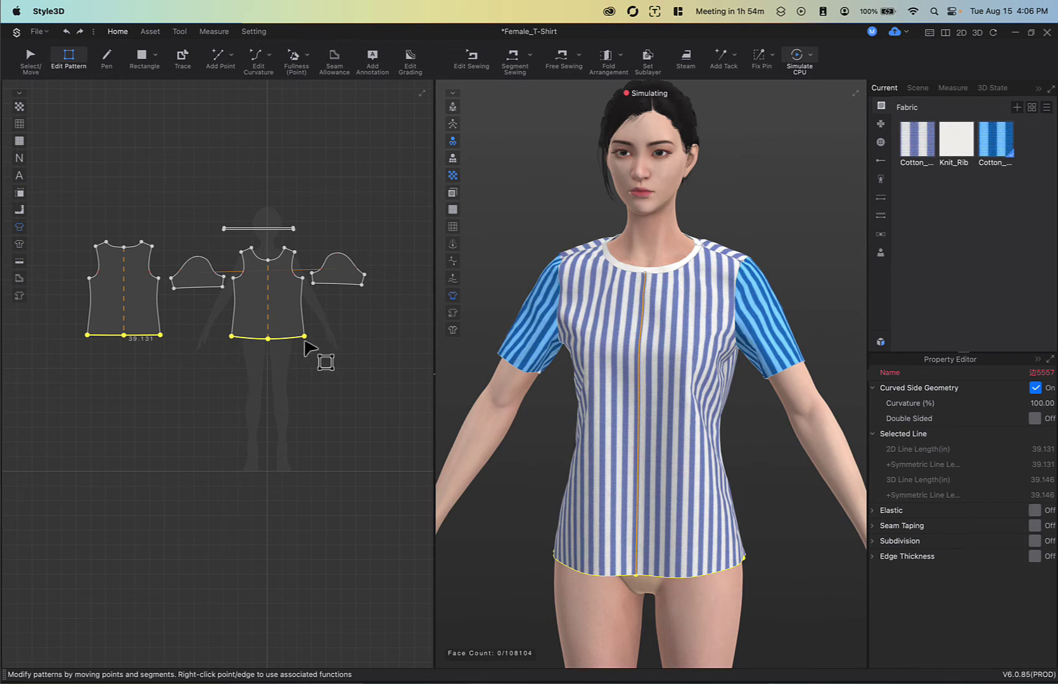
left_click(61, 312)
left_click_drag(60, 310, 326, 407)
left_click_drag(55, 311, 329, 360)
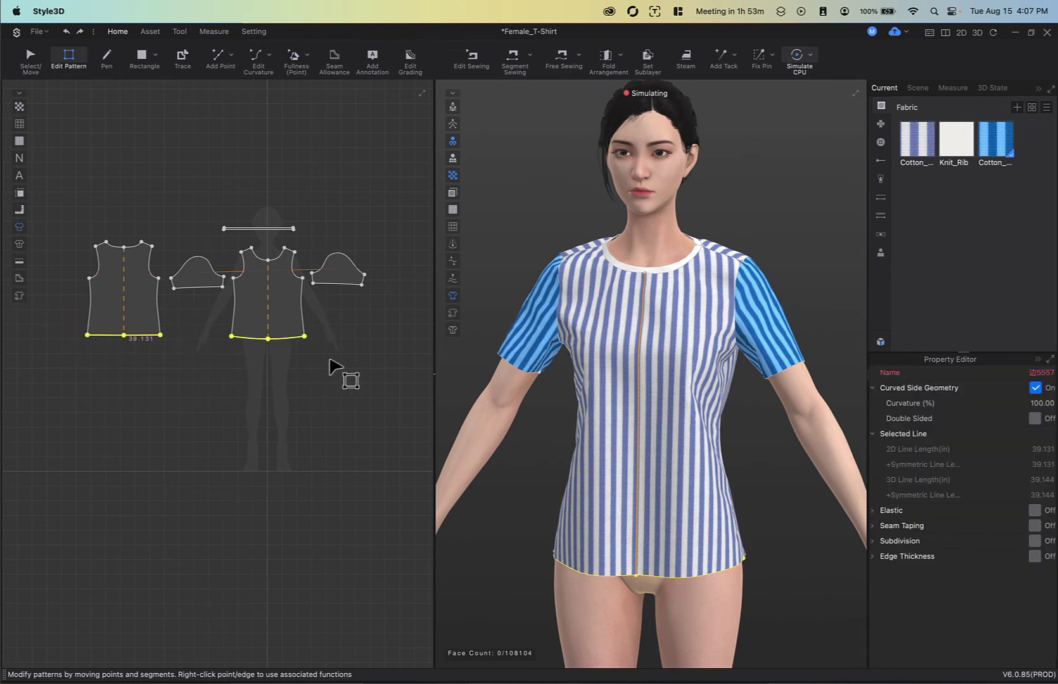
left_click(350, 323)
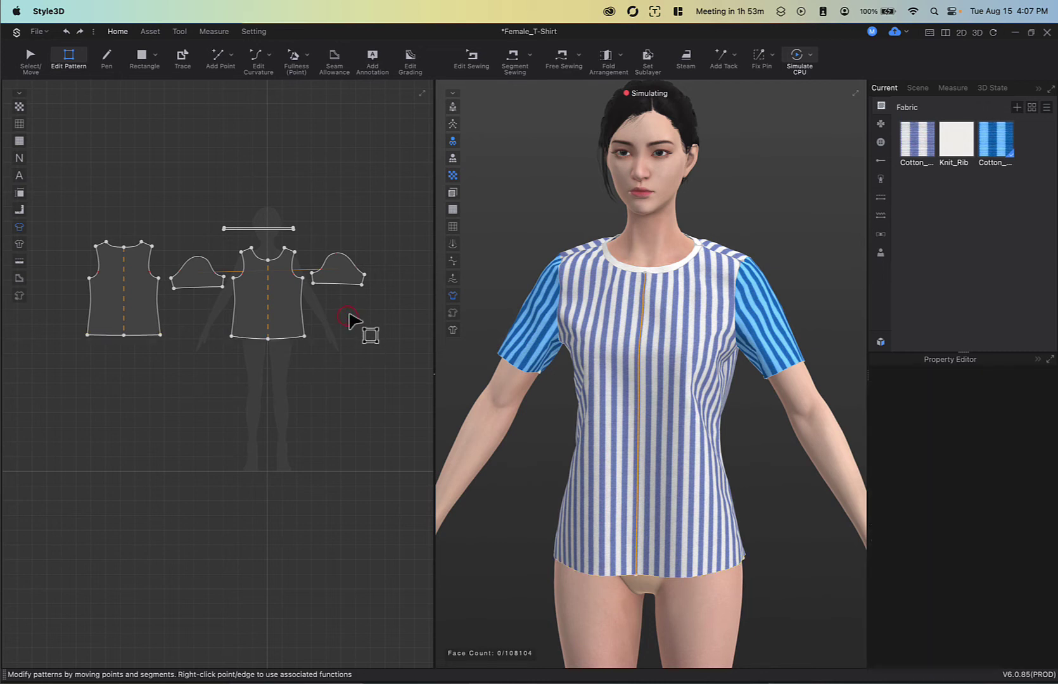
left_click_drag(348, 313, 60, 366)
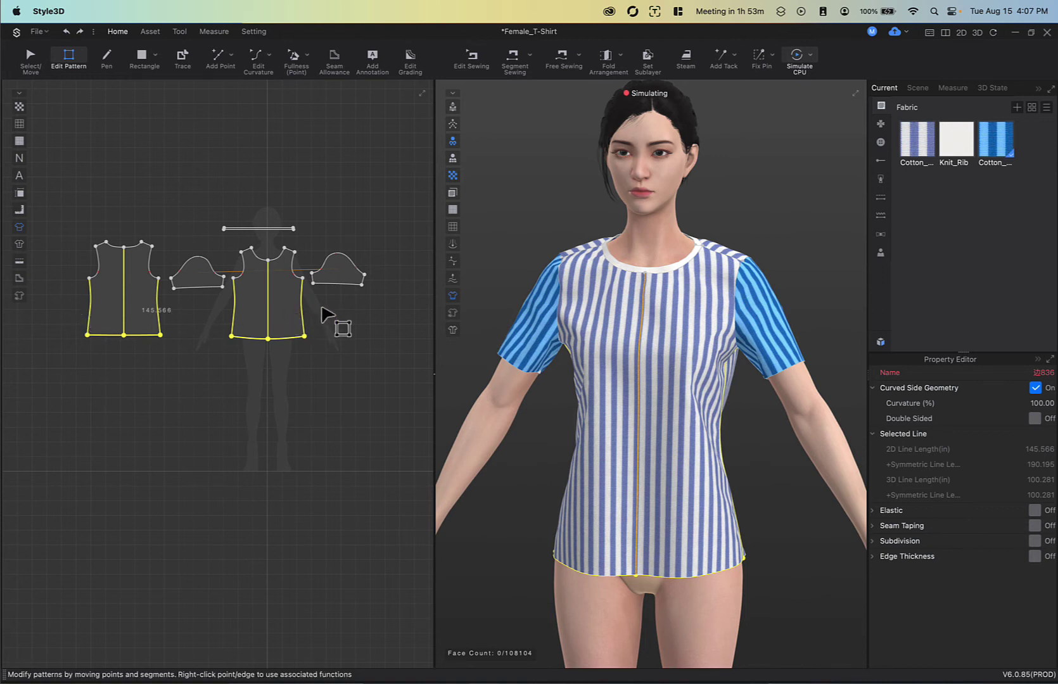
left_click(53, 318)
left_click_drag(54, 308, 335, 387)
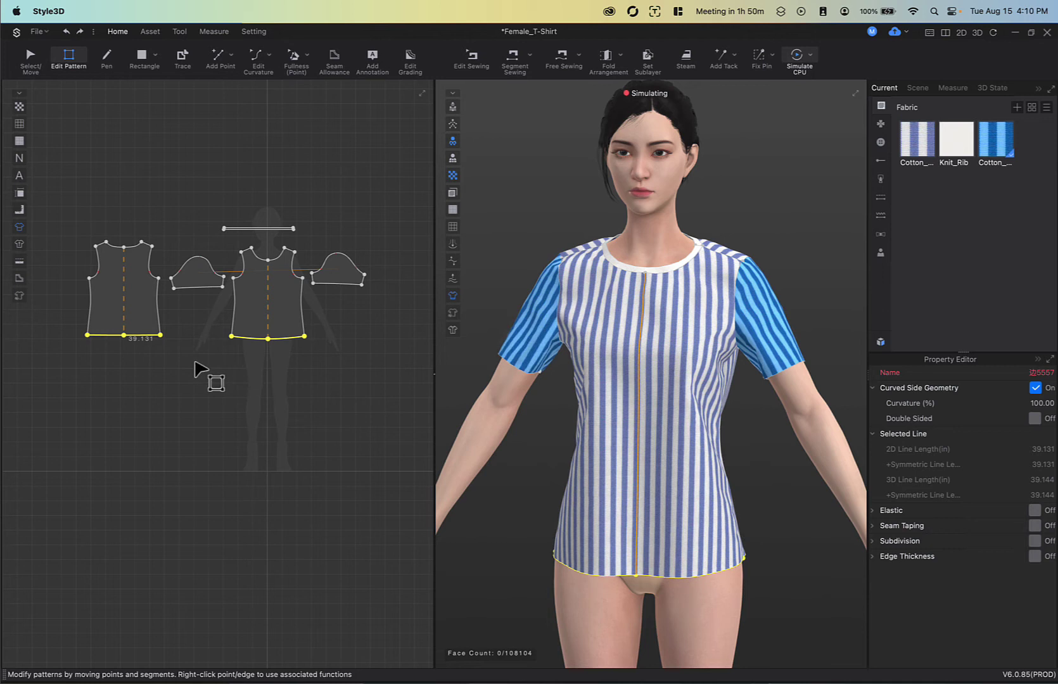
Step: Lengthen the front and back body patterns by moving their selected hem edges 2 in straight down
left_click_drag(152, 343, 162, 399)
key("Escape")
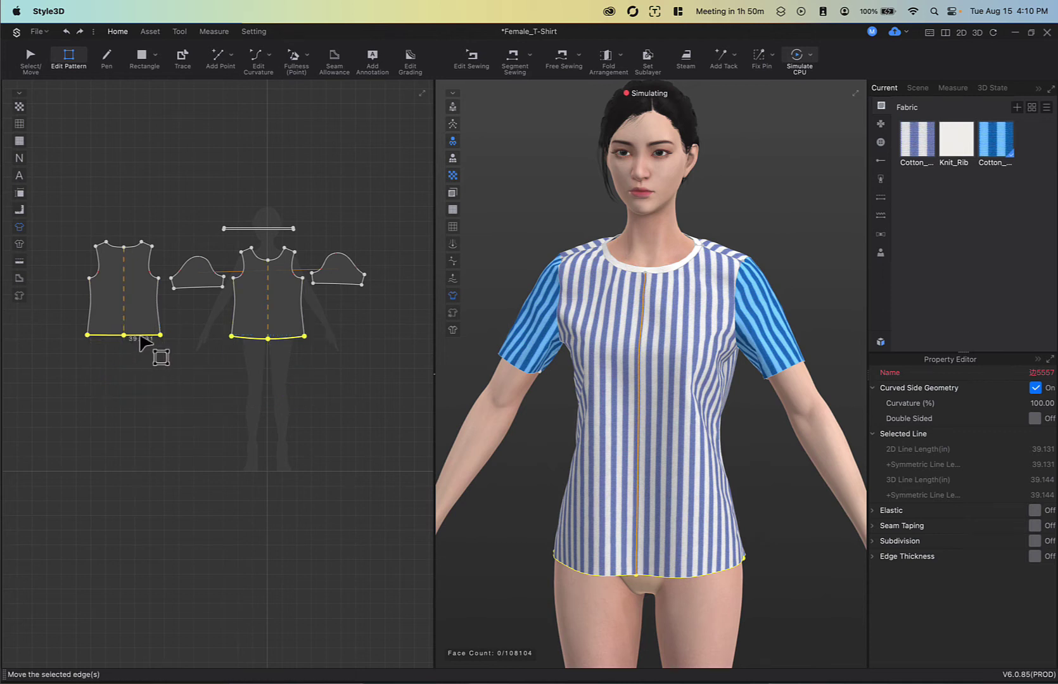
left_click_drag(140, 335, 142, 366)
key("Return")
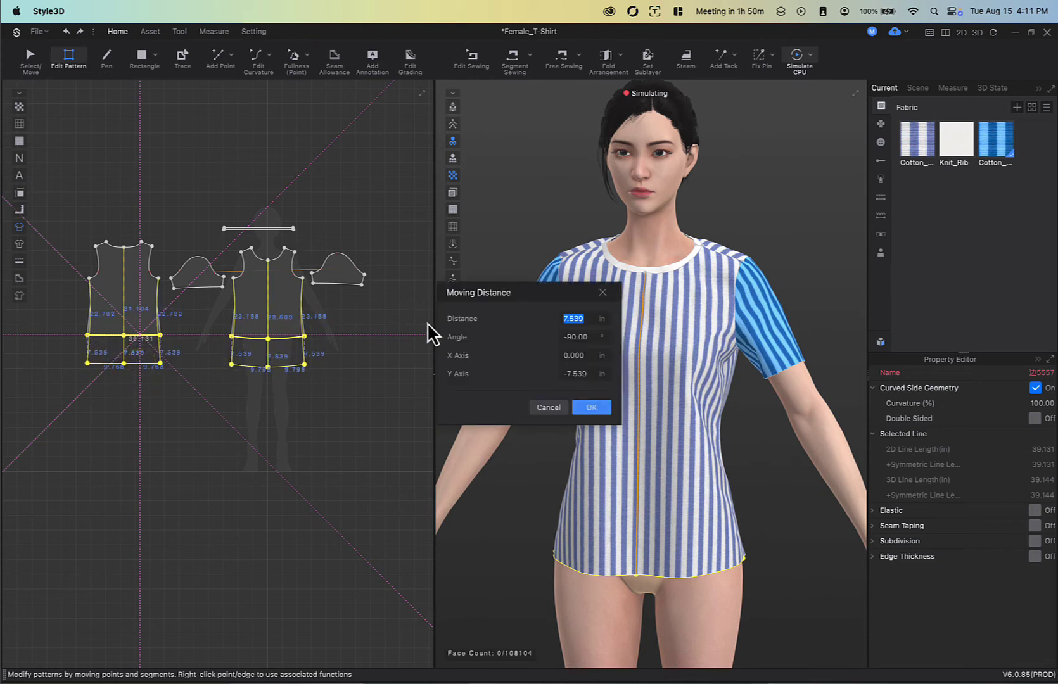
left_click_drag(511, 291, 339, 359)
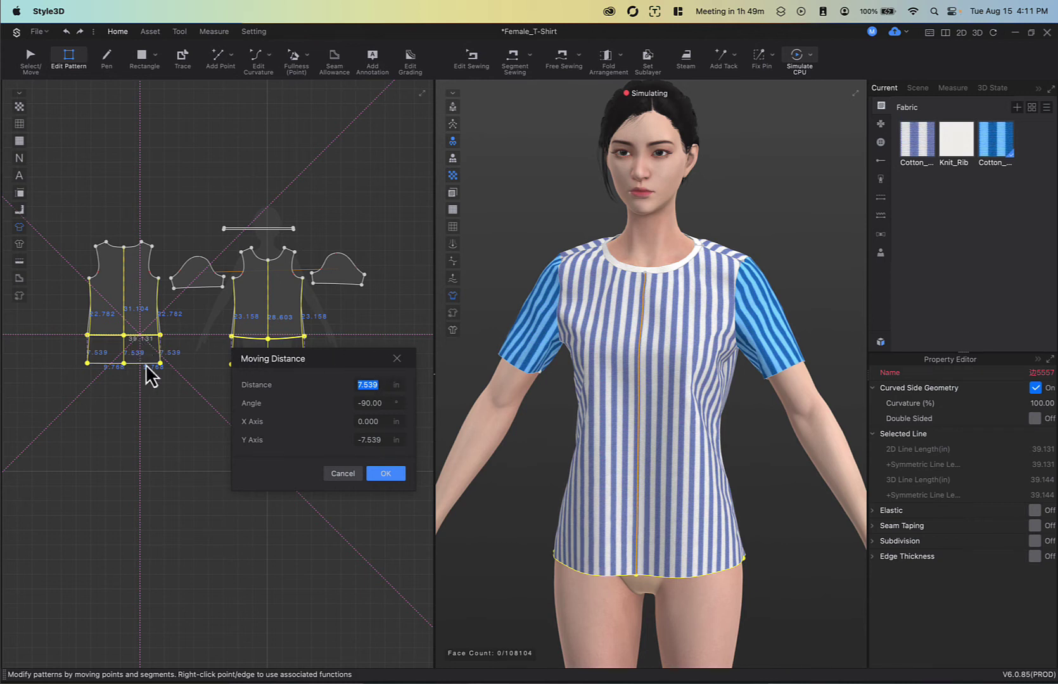
left_click(386, 384)
type("2")
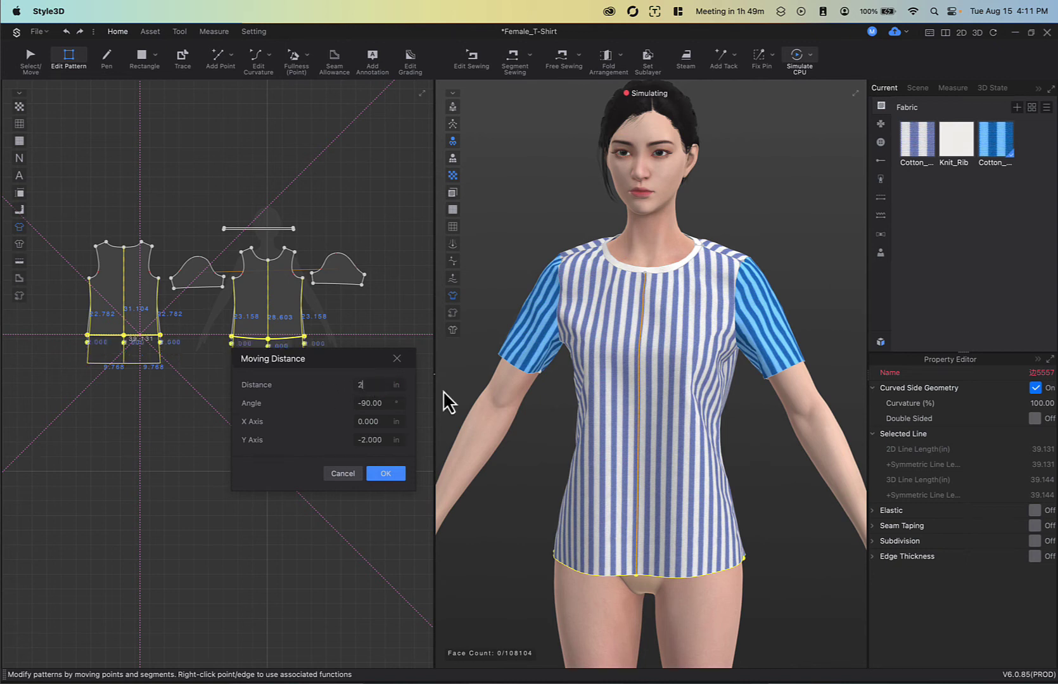
left_click(386, 474)
Step: Simulate the T-shirt so the lengthened body drapes on the avatar
mouse_move(737, 520)
right_mouse_down()
mouse_move(642, 519)
mouse_move(772, 522)
mouse_move(779, 532)
mouse_move(734, 525)
right_mouse_up()
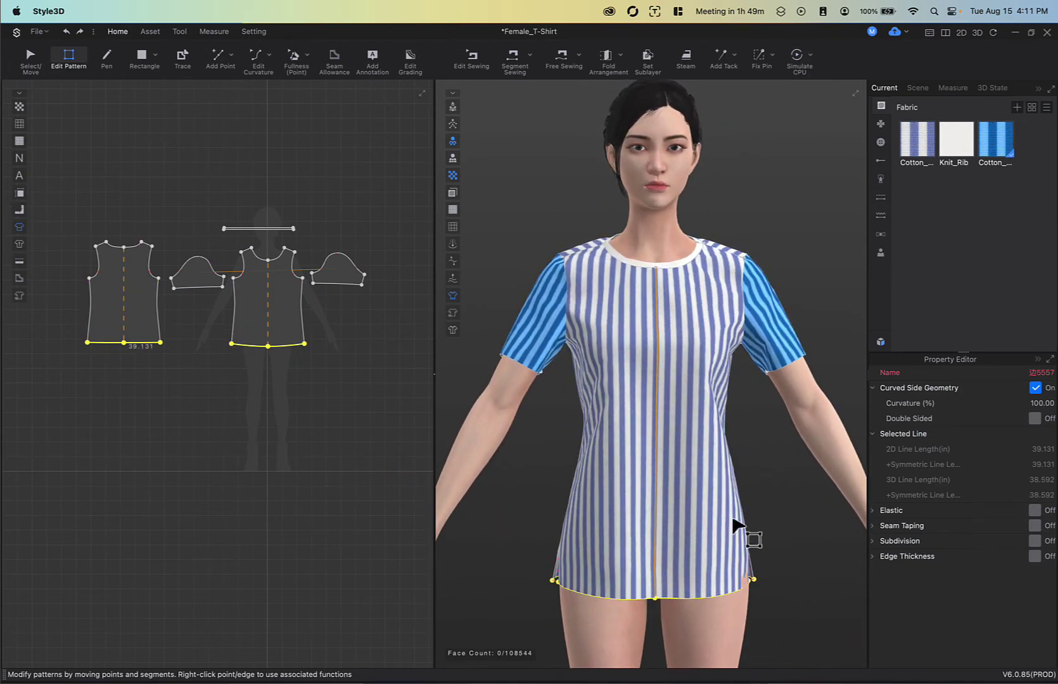
left_click(798, 60)
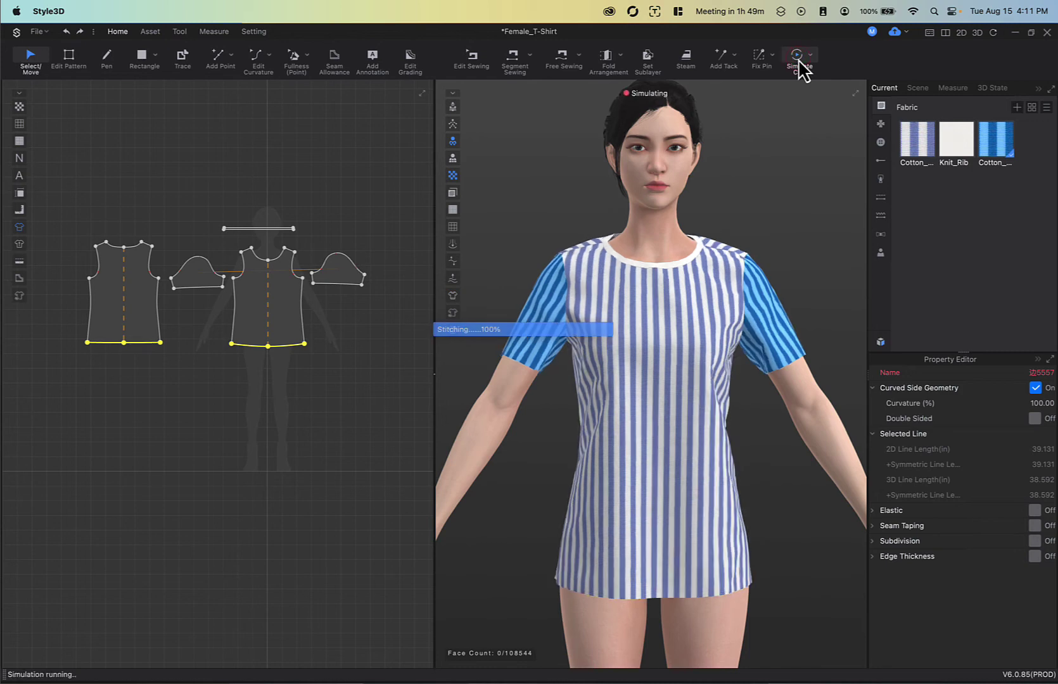
right_click_drag(713, 441, 755, 439)
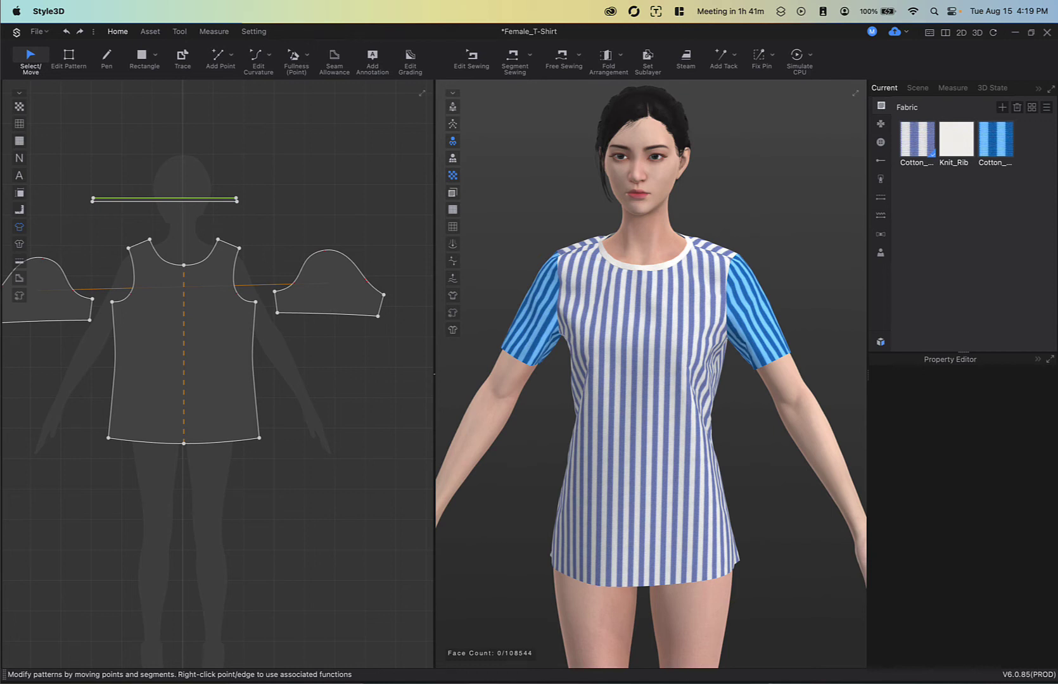
Step: Search the fabric library for "laser" and add Laser1.sfab to the project's fabrics
left_click(881, 343)
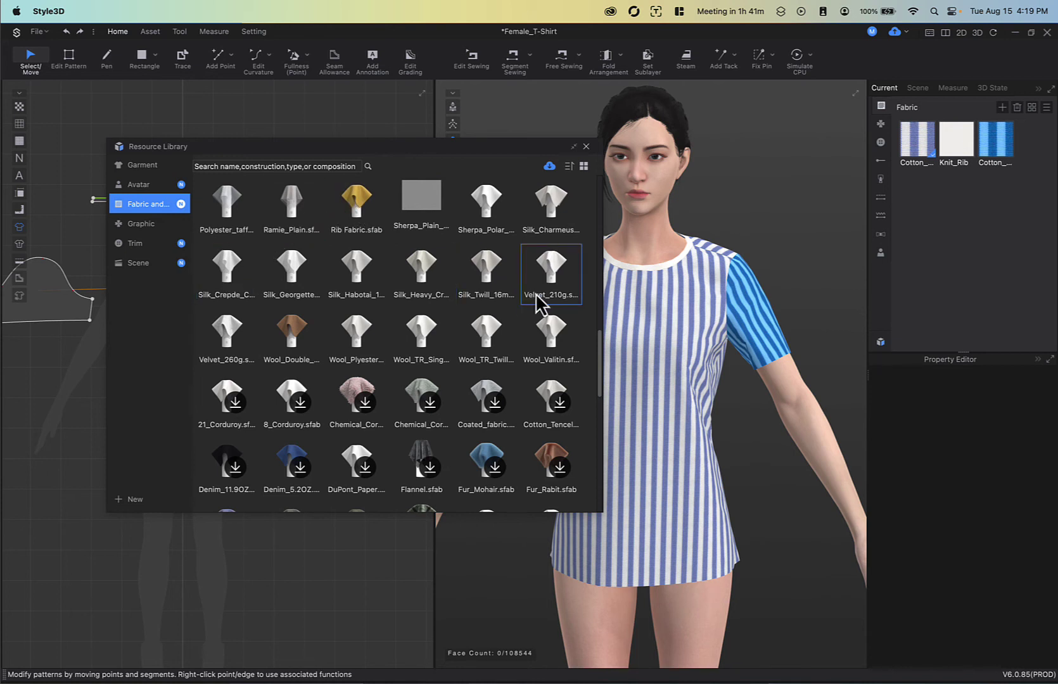
left_click(280, 165)
type("laser")
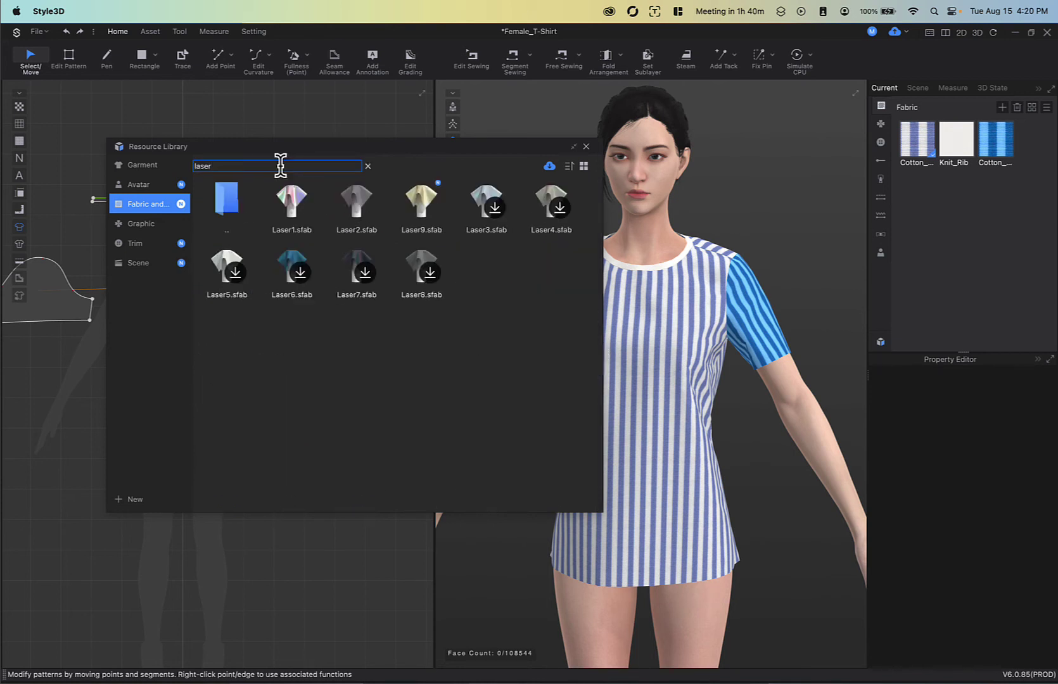
double_click(286, 206)
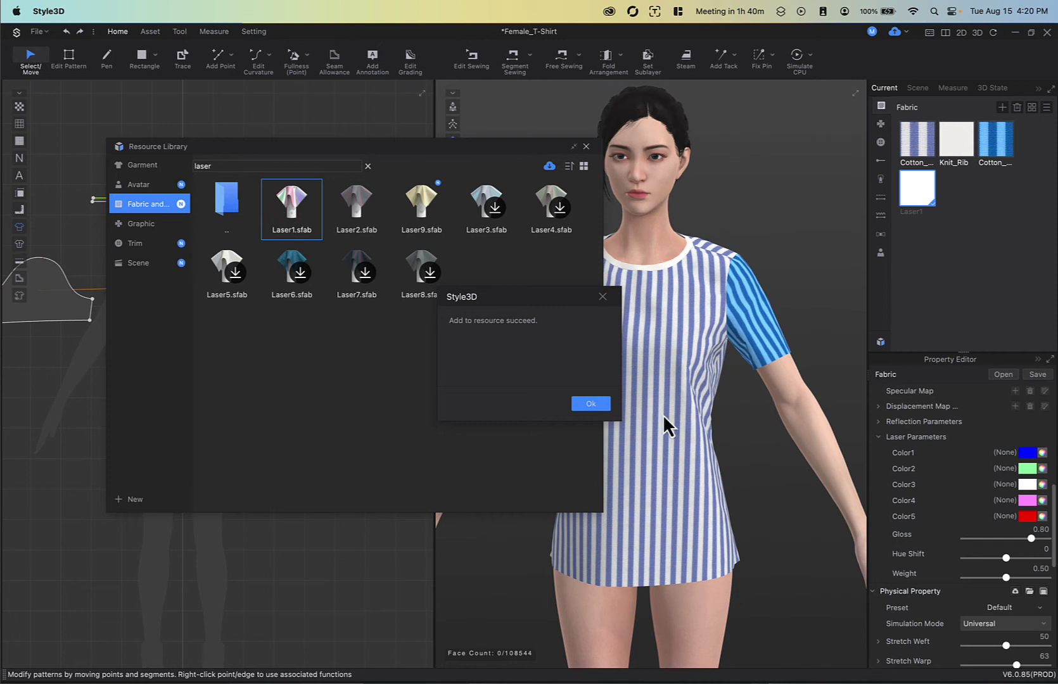
left_click(598, 407)
Step: Draw a vertical internal line about 8.19 in long from the sleeve cap's peak to the sleeve hem
left_click(323, 304)
scroll(310, 271, "up", 5)
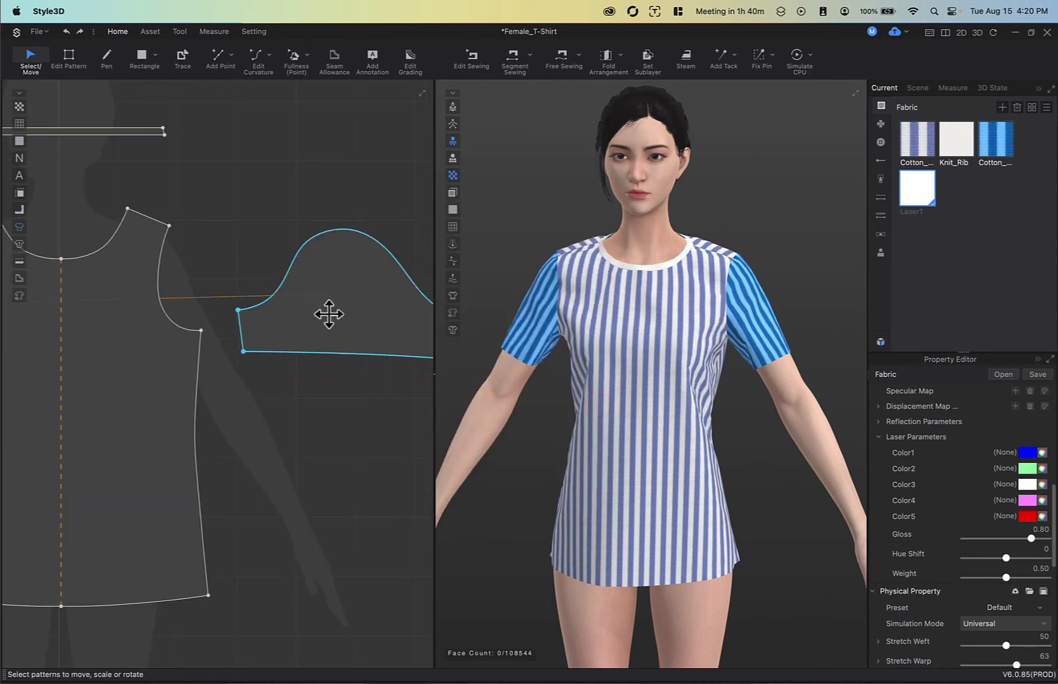
left_click(129, 108)
left_click(107, 57)
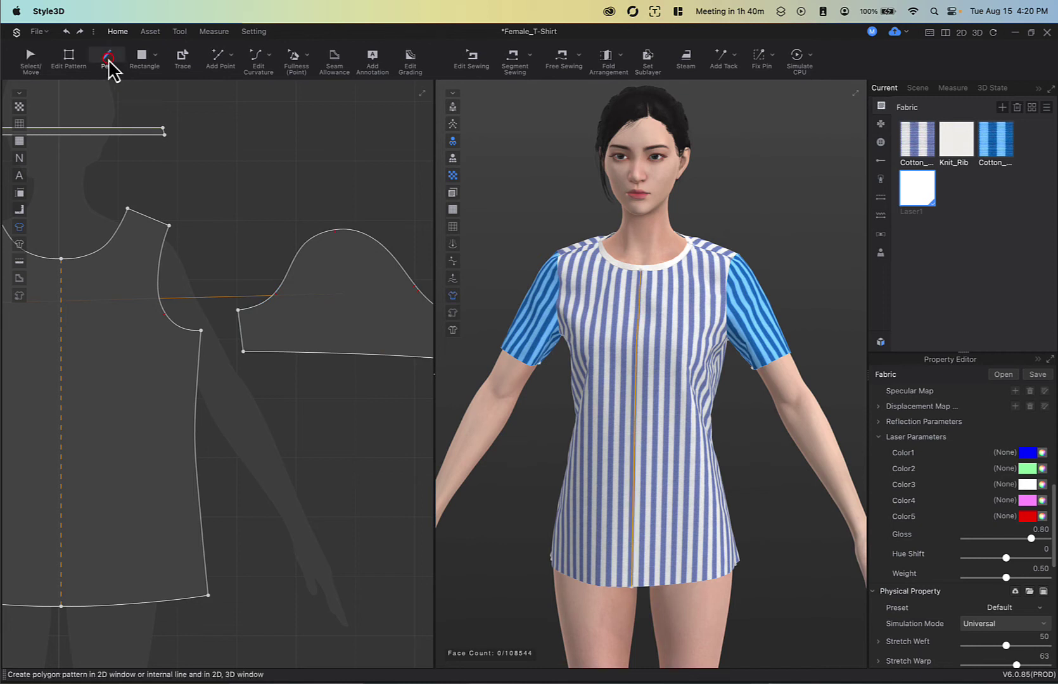
left_click(334, 230)
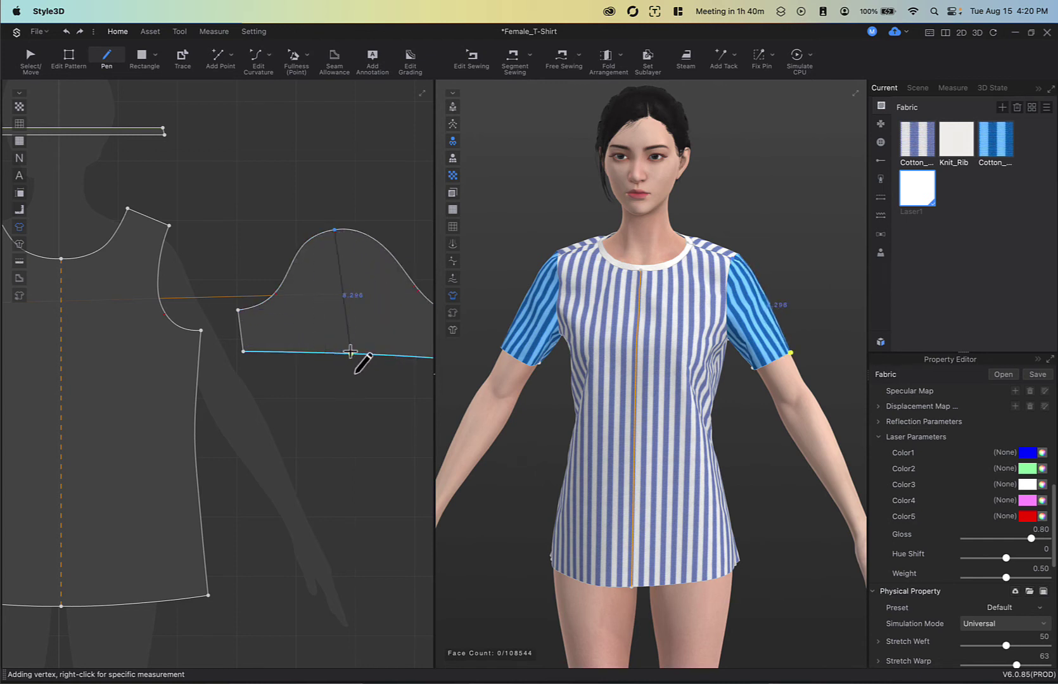
right_click_drag(787, 319, 682, 318)
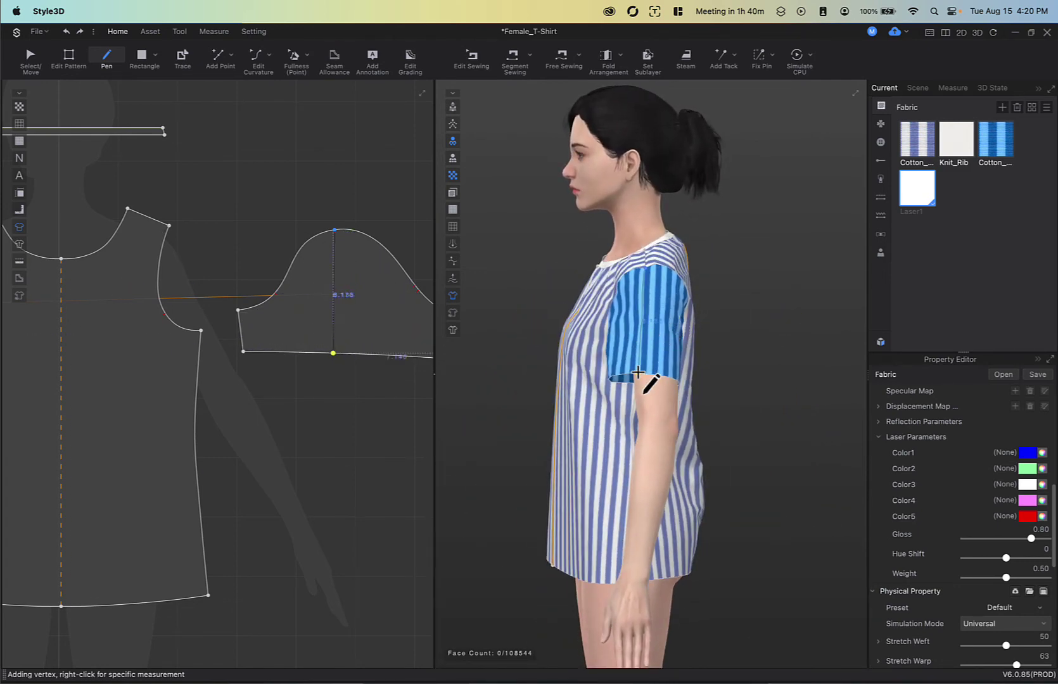
left_click(639, 373)
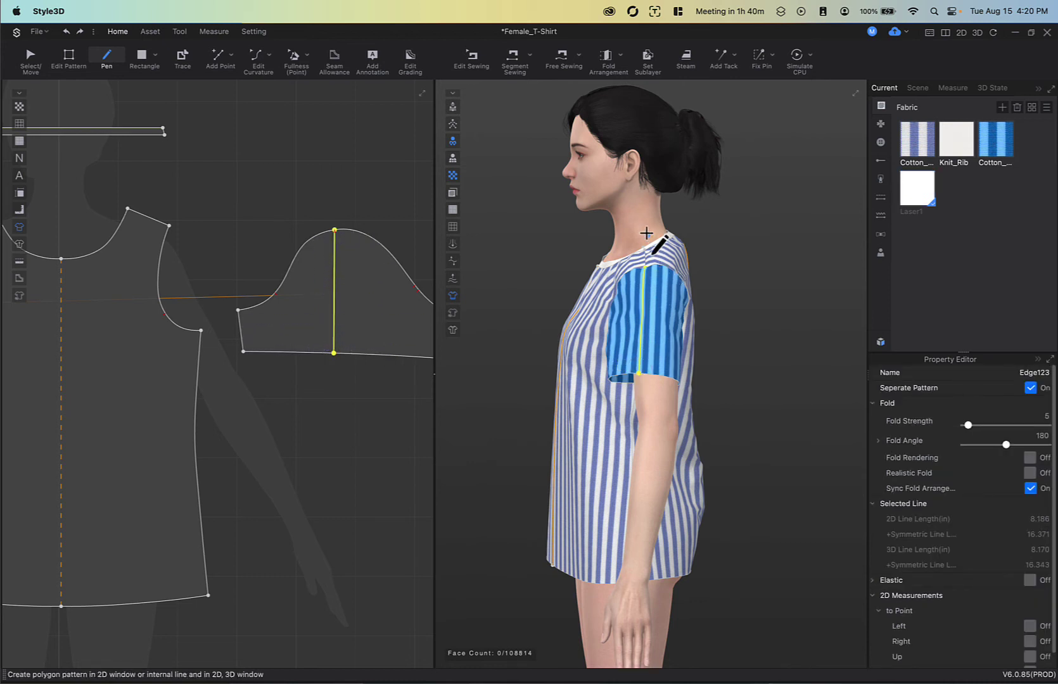
Step: Try to draw a second, curved internal line on the sleeve from the cap's peak toward the hem
left_click(335, 230)
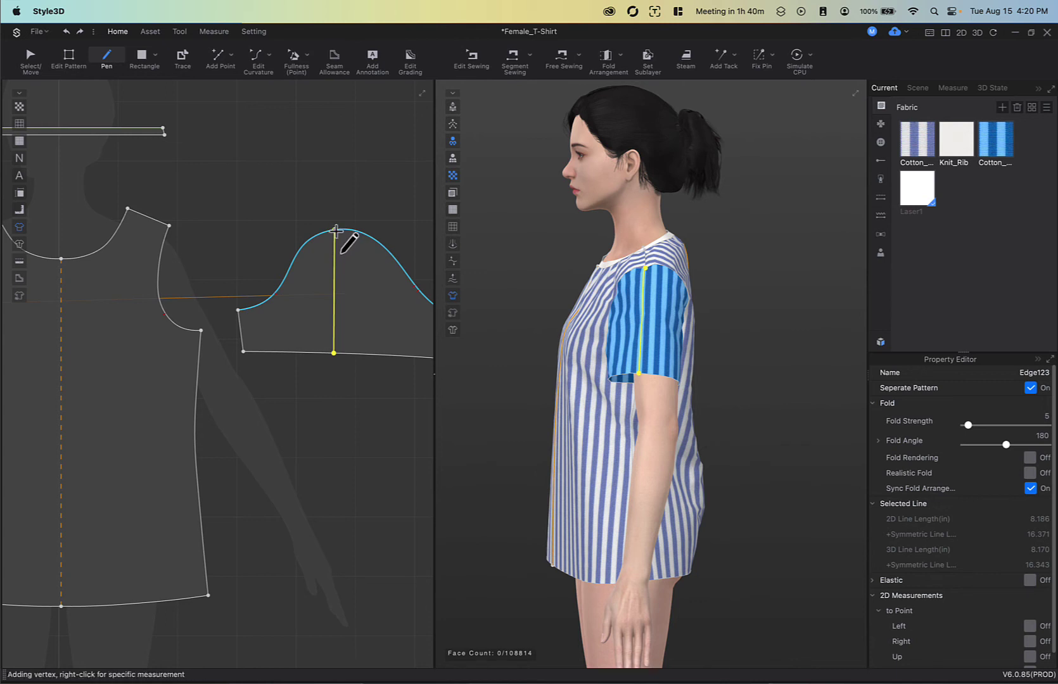
left_click(365, 275, "ctrl")
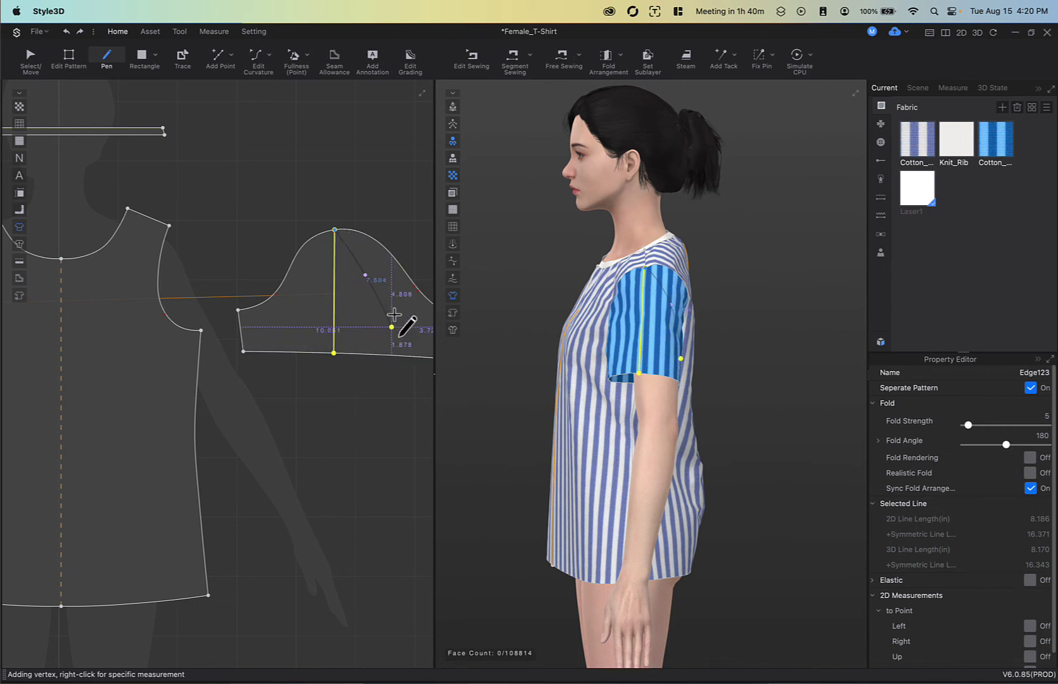
double_click(380, 353)
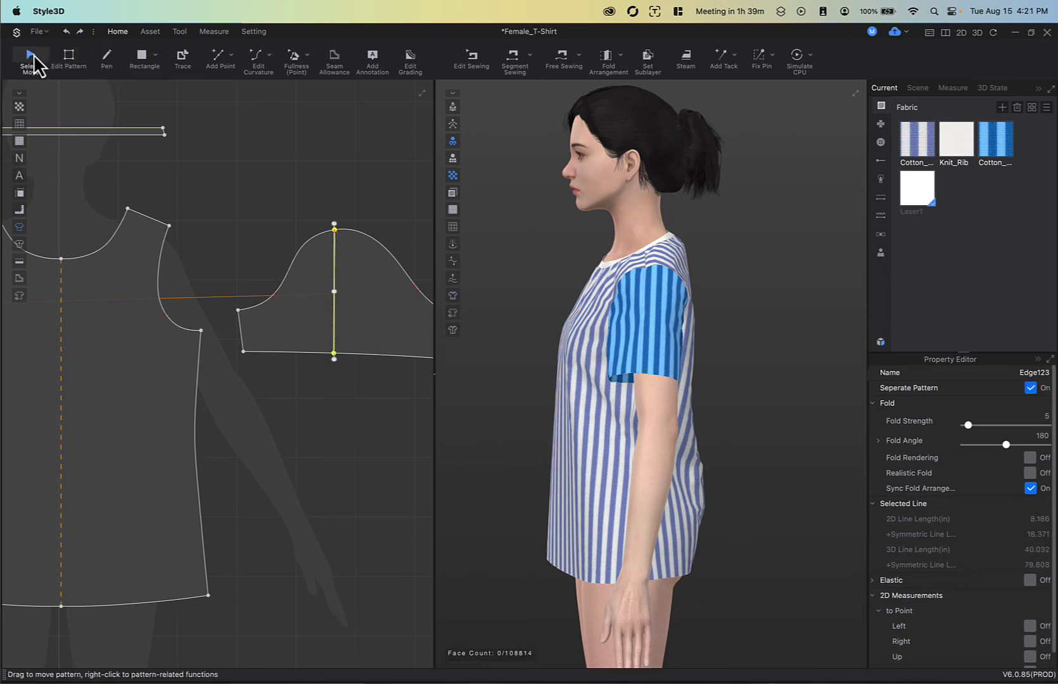
Step: Cut the sleeve pattern into two pieces along its vertical internal line
left_click(69, 58)
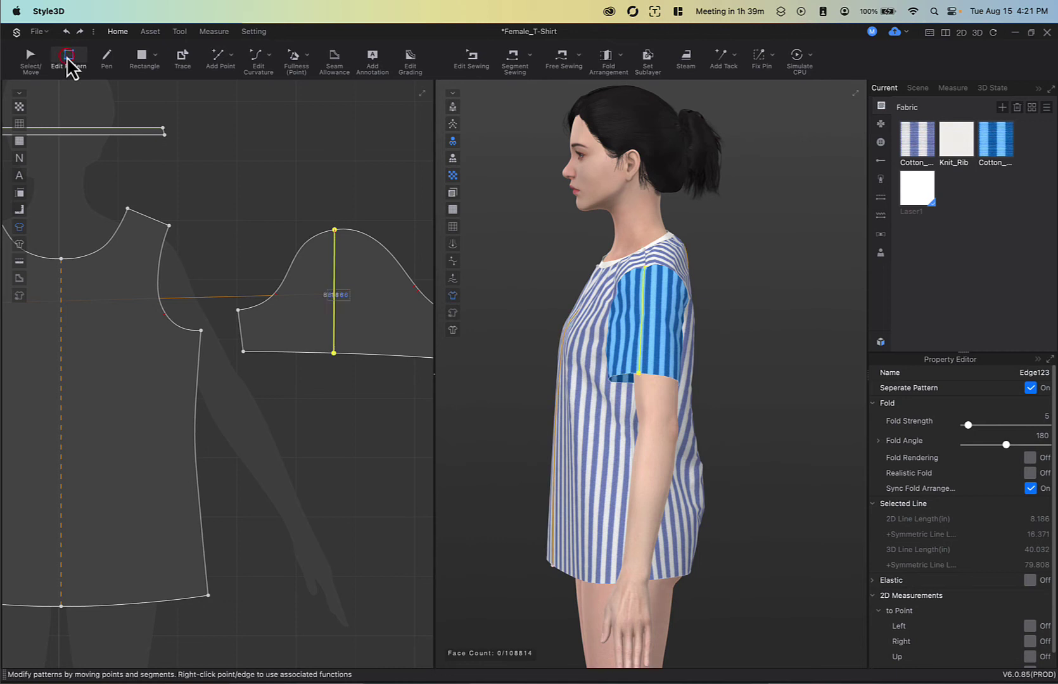
right_click(335, 247)
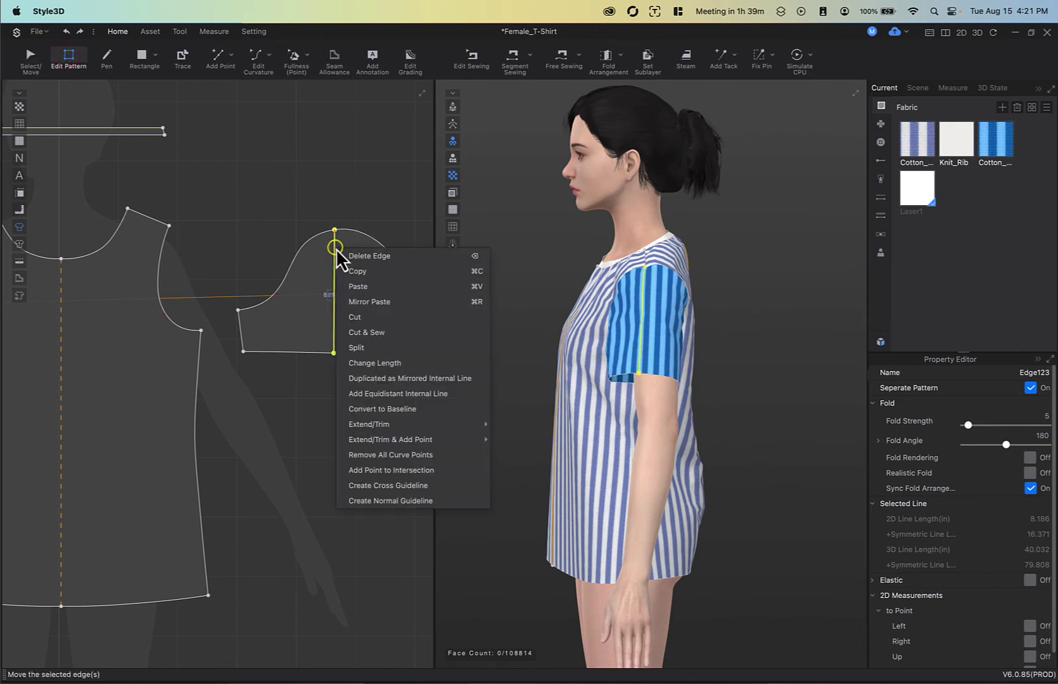
left_click(382, 317)
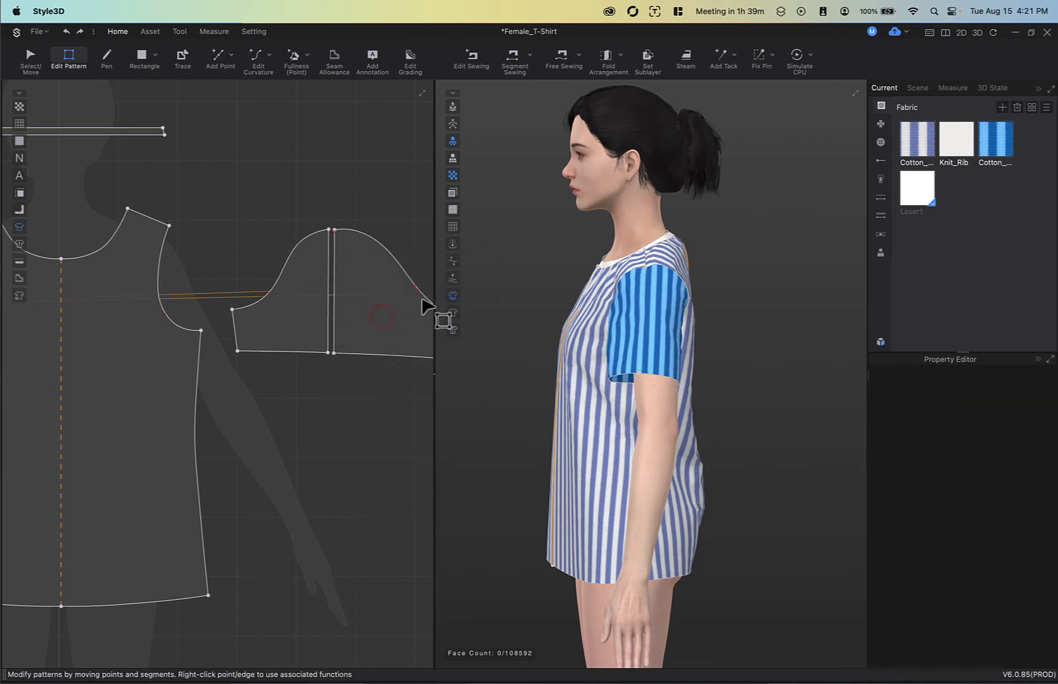
scroll(356, 307, "down", 5)
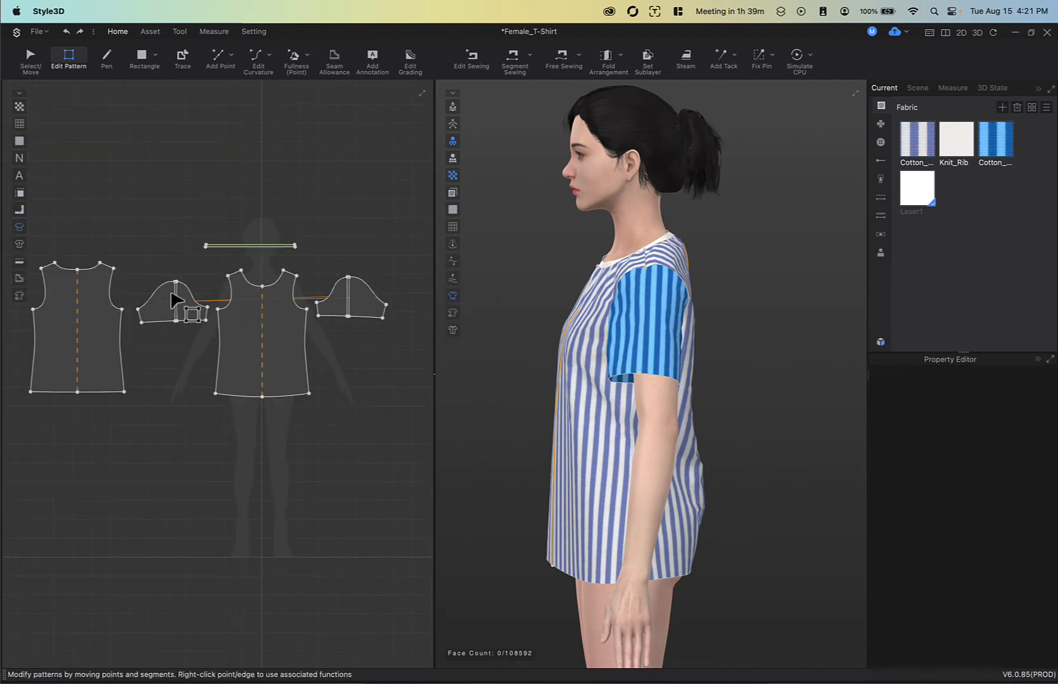
Step: Pull the front piece of the cut sleeve away from the rear piece on the avatar
left_click(633, 322)
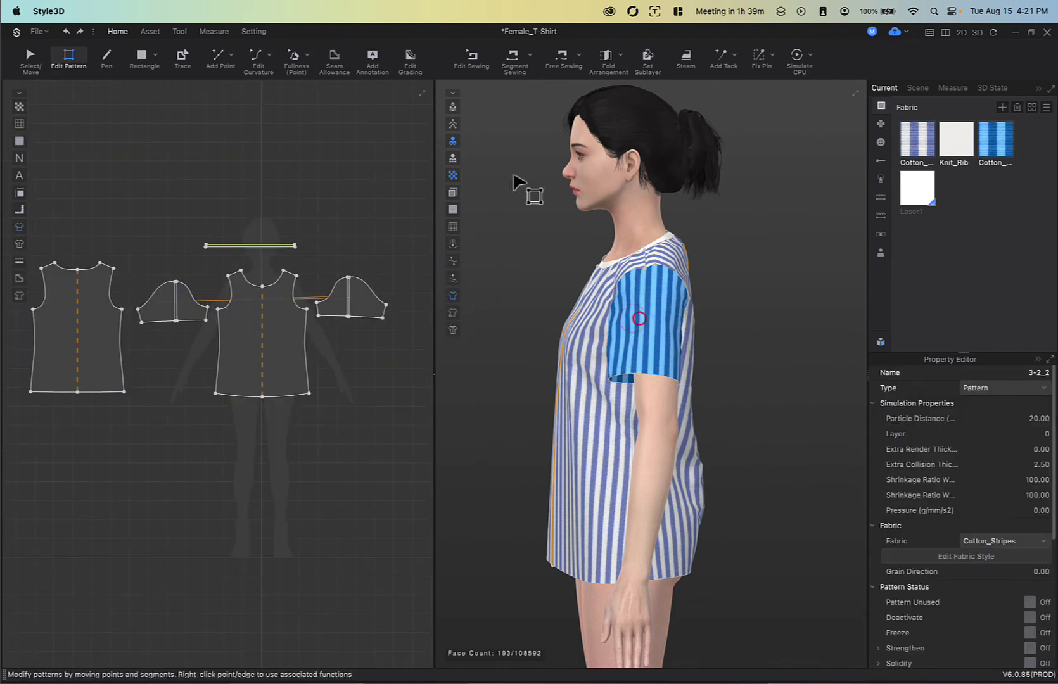
left_click(43, 57)
left_click(628, 322)
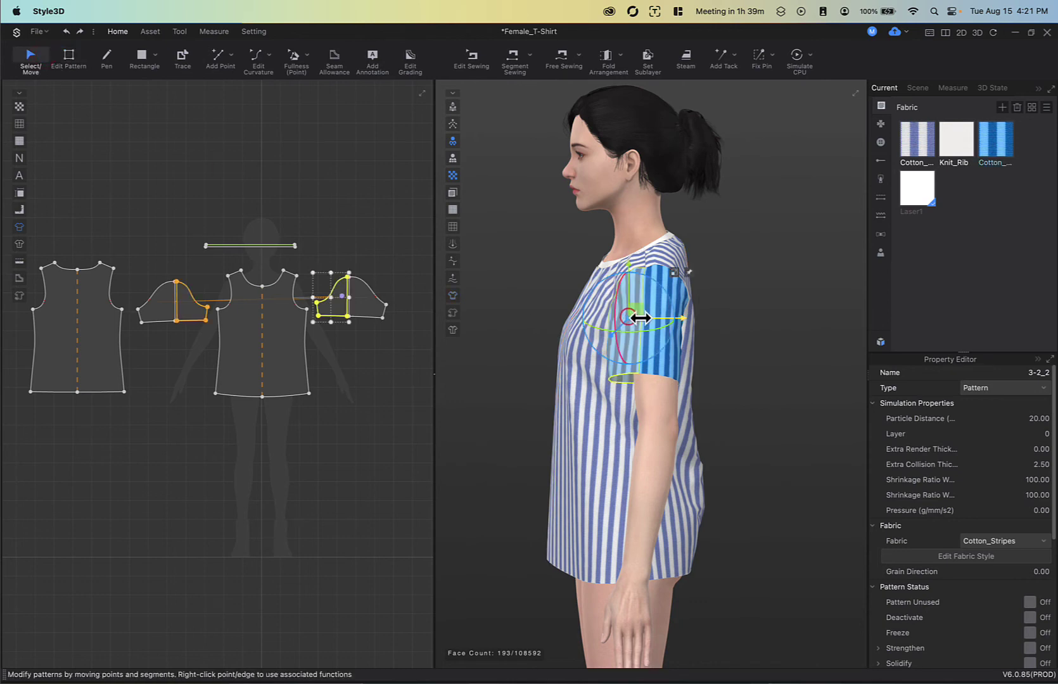
left_click_drag(638, 311, 618, 306)
left_click(683, 347)
scroll(685, 350, "up", 5)
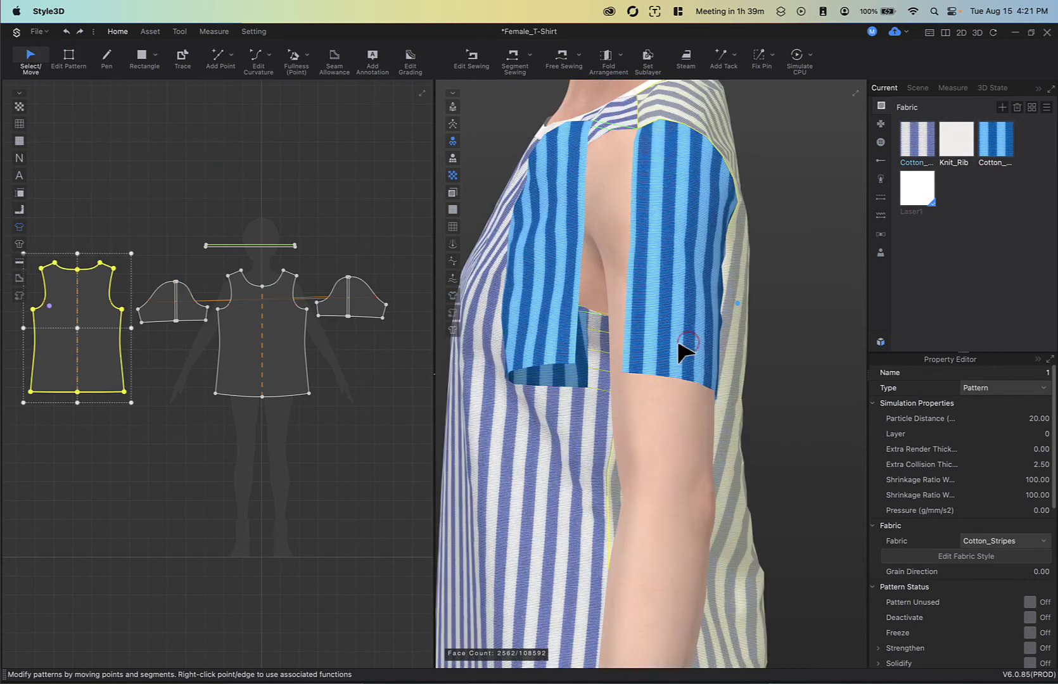
right_click_drag(639, 352, 708, 377)
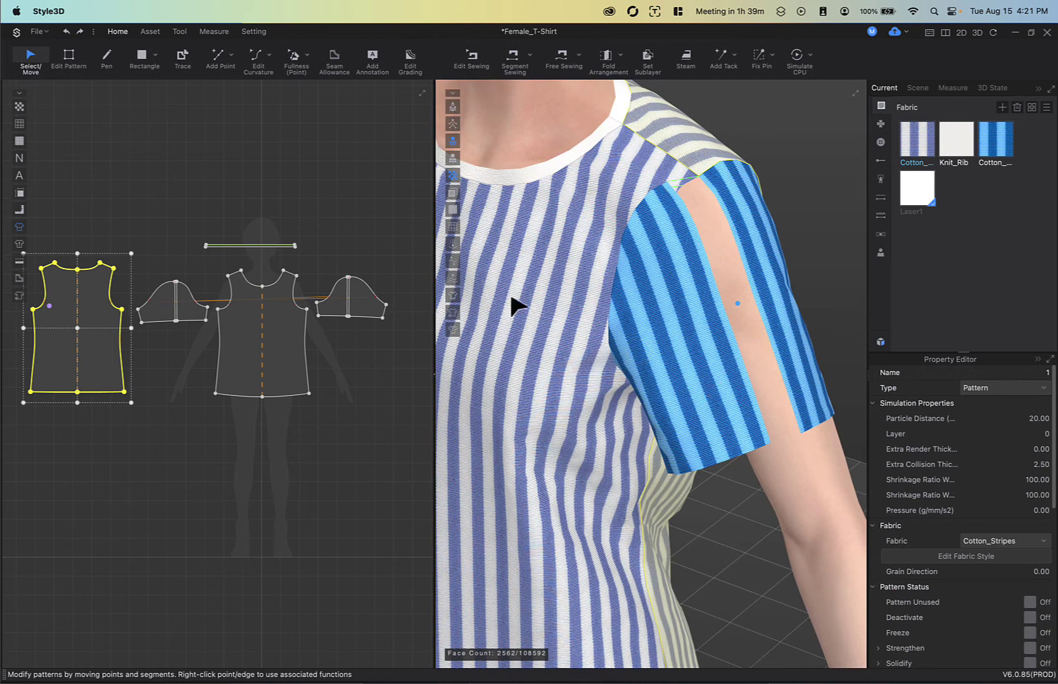
Step: Undo the sleeve piece's move and the cut along the internal line
left_click(375, 217)
key("super+z")
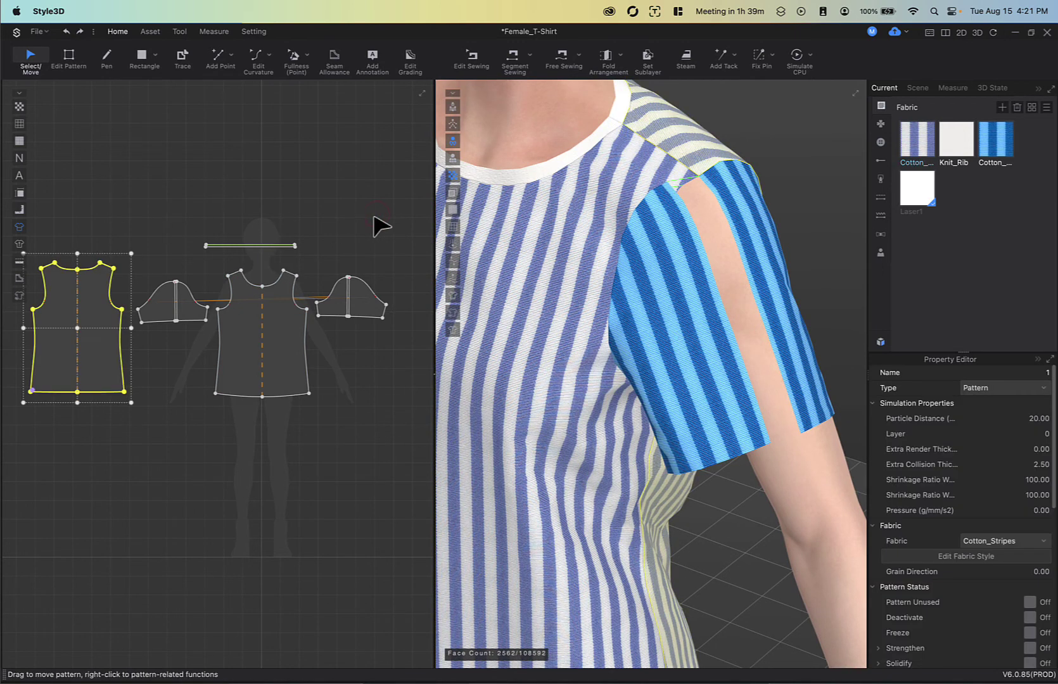
key("super+z")
key("super+z")
key("super+z")
key("super+z")
left_click(363, 250)
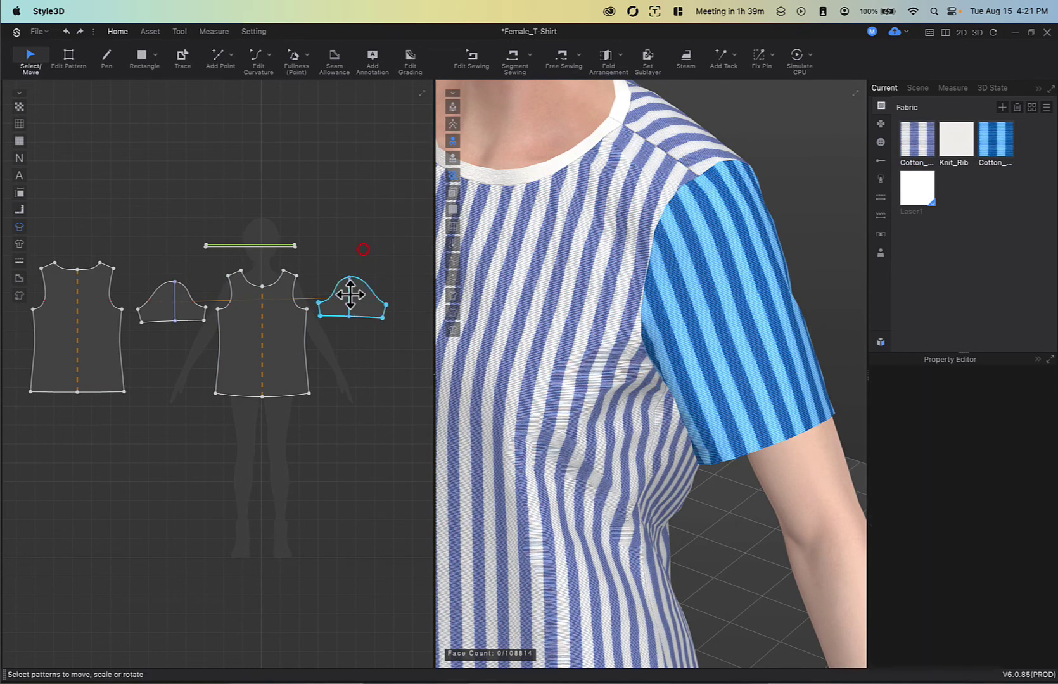
Step: Cut and sew the sleeve pattern along its vertical internal line
left_click(69, 60)
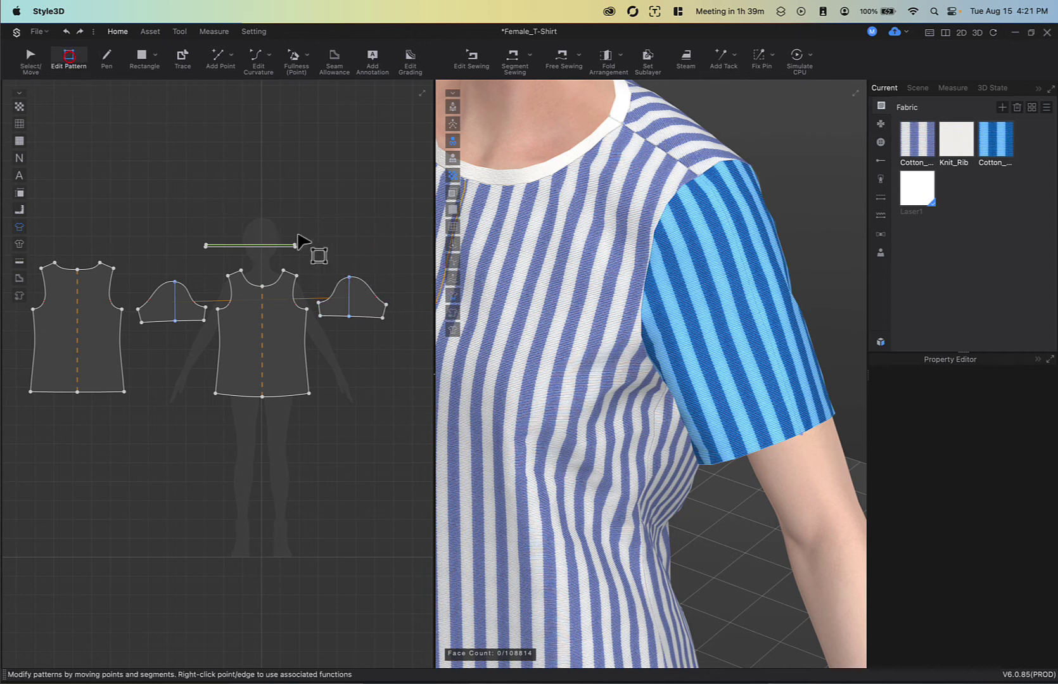
right_click(348, 291)
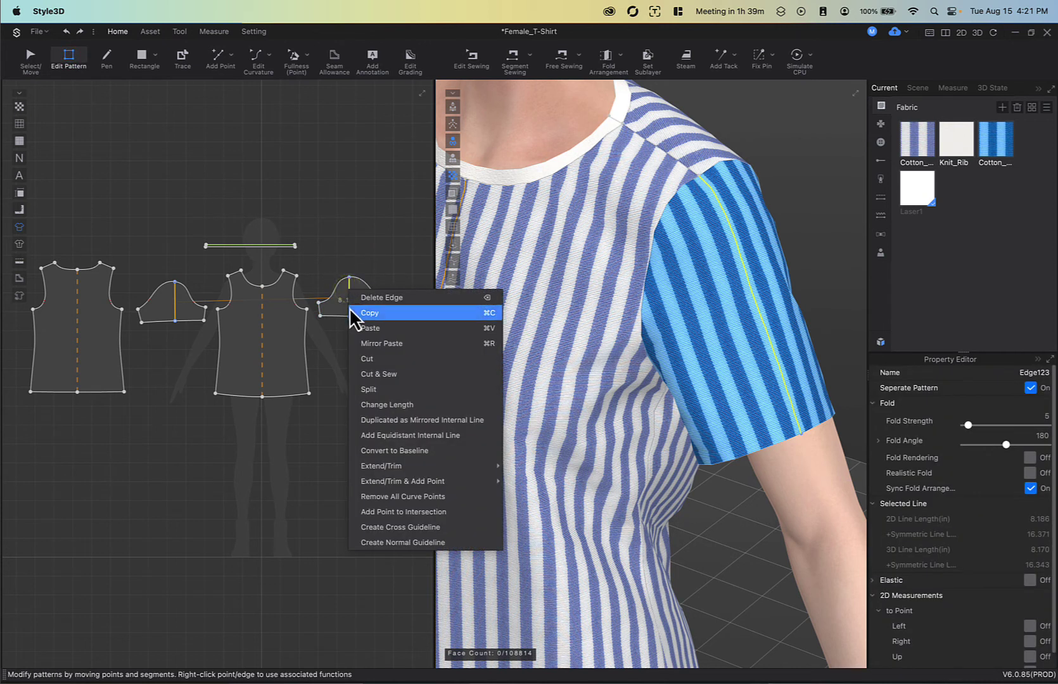
left_click(396, 374)
left_click(729, 301)
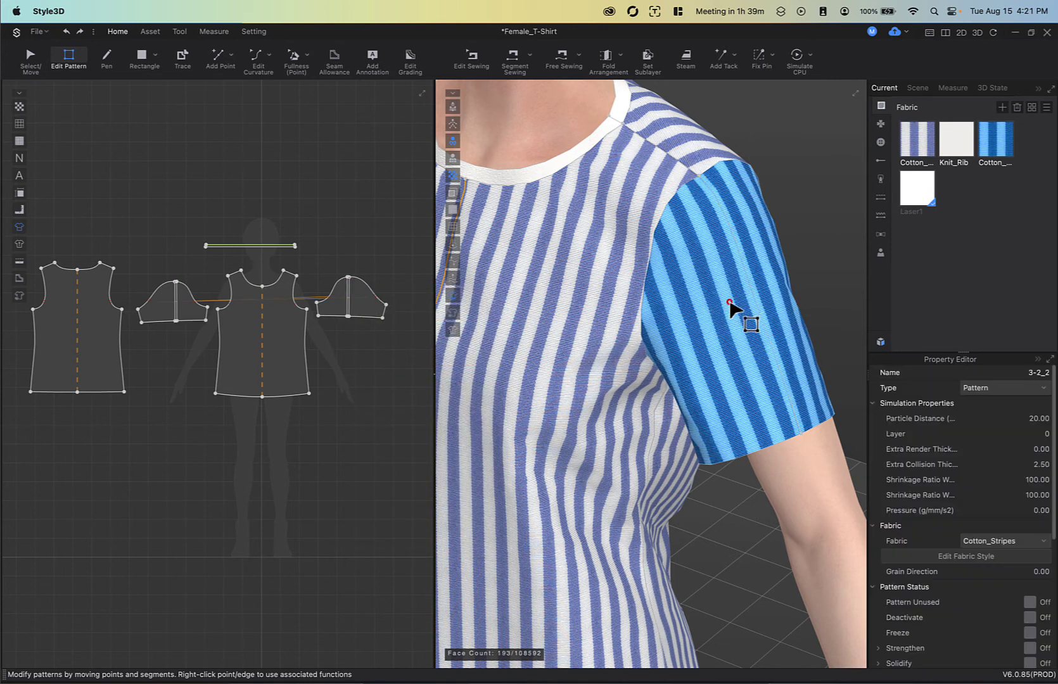
Step: Pull the front sleeve piece away from the rear piece on the avatar, and simulate the garment to close the sewn seam
left_click(30, 60)
left_click(743, 354)
left_click_drag(753, 348, 735, 362)
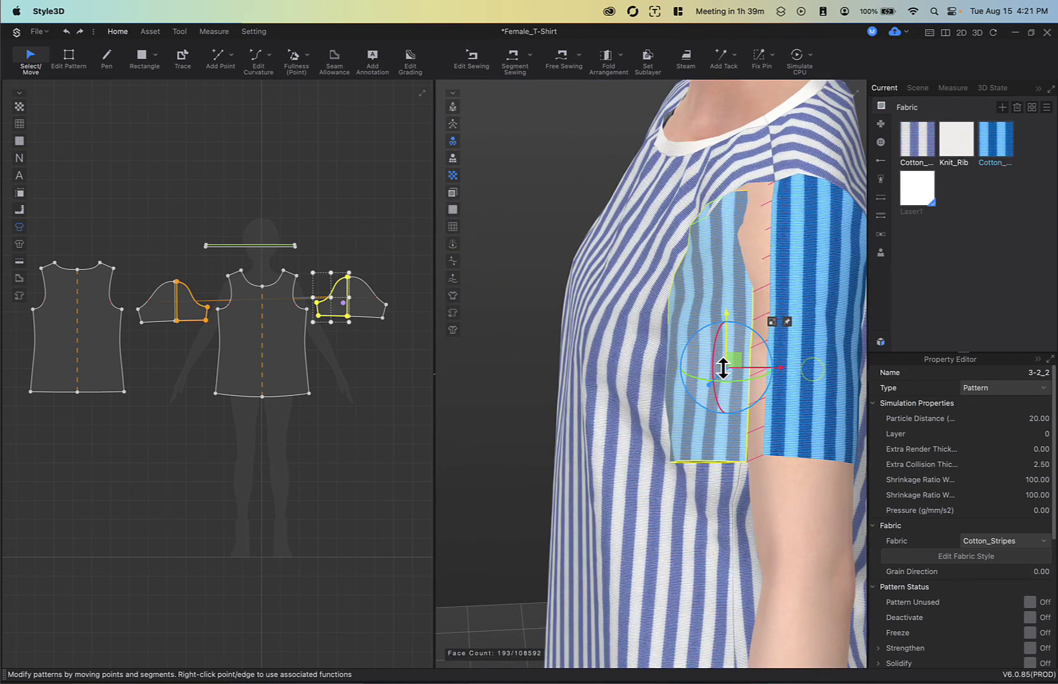
key("space")
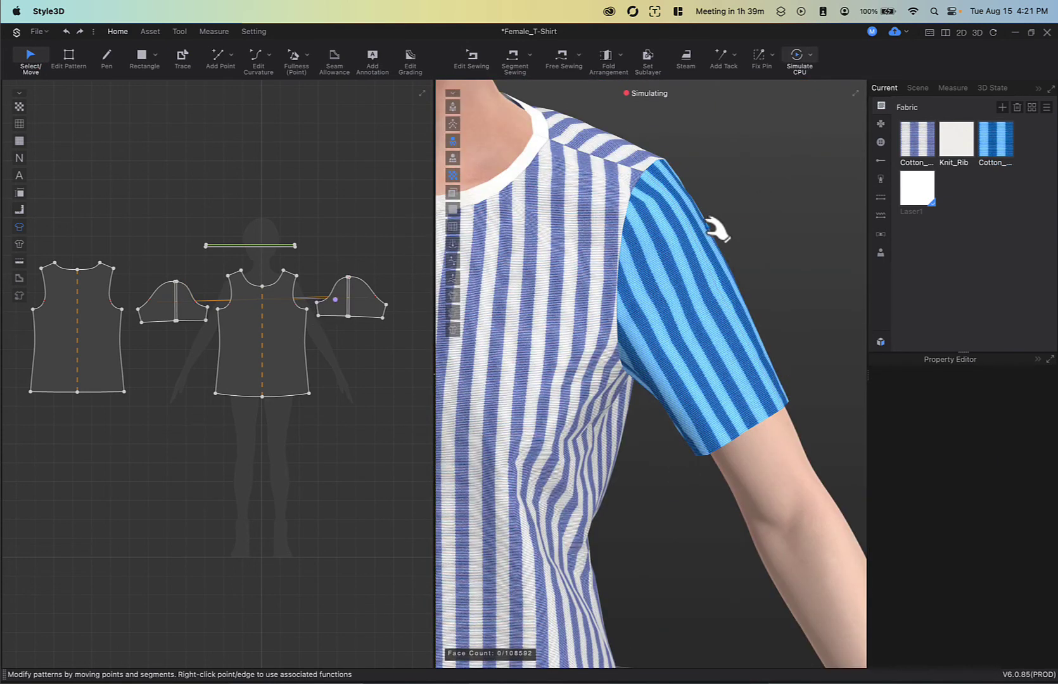
Step: Apply the Laser1 fabric to the front sleeve piece and view the garment from the front
left_click_drag(914, 194, 673, 303)
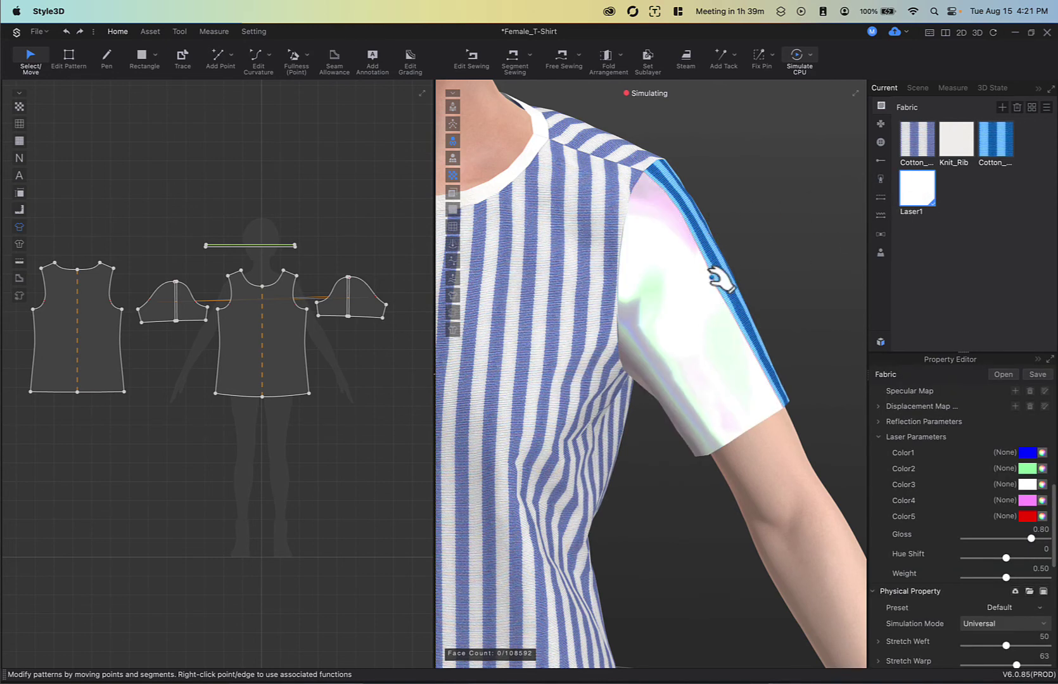
right_click_drag(712, 278, 776, 201)
key("space")
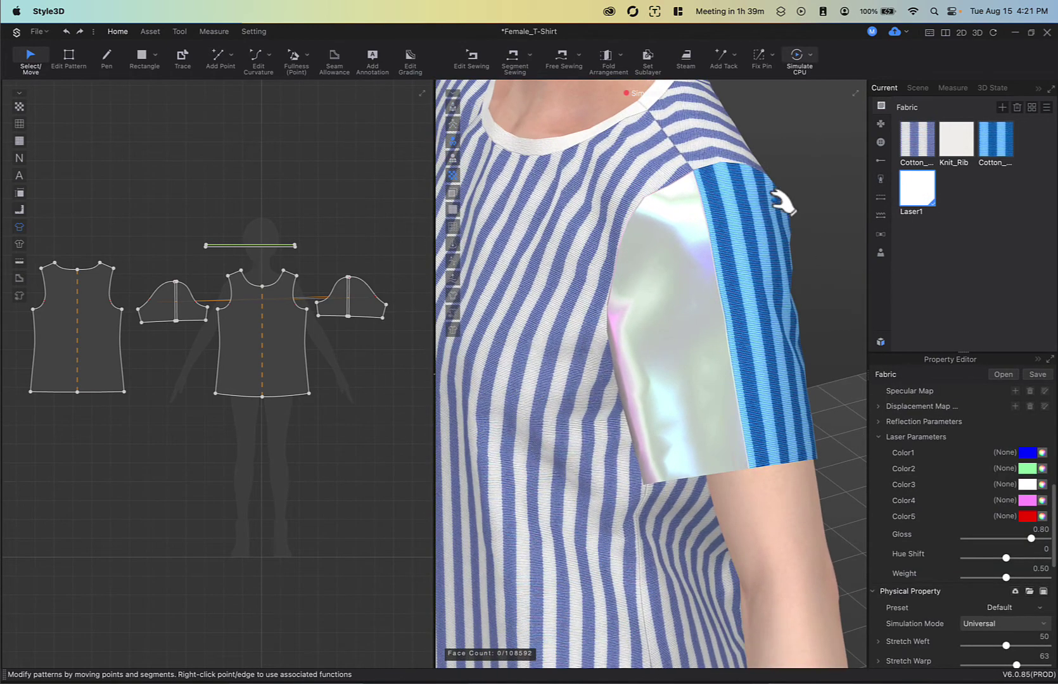
key("space")
right_click_drag(747, 239, 746, 234)
key("space")
scroll(735, 242, "down", 10)
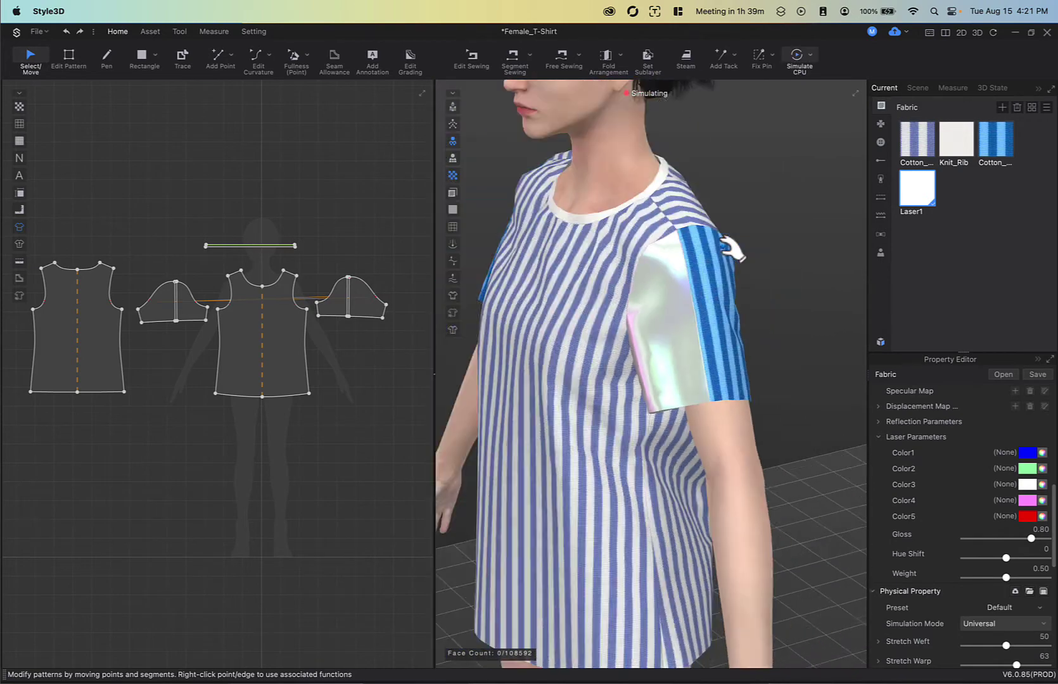
right_click_drag(620, 269, 738, 260)
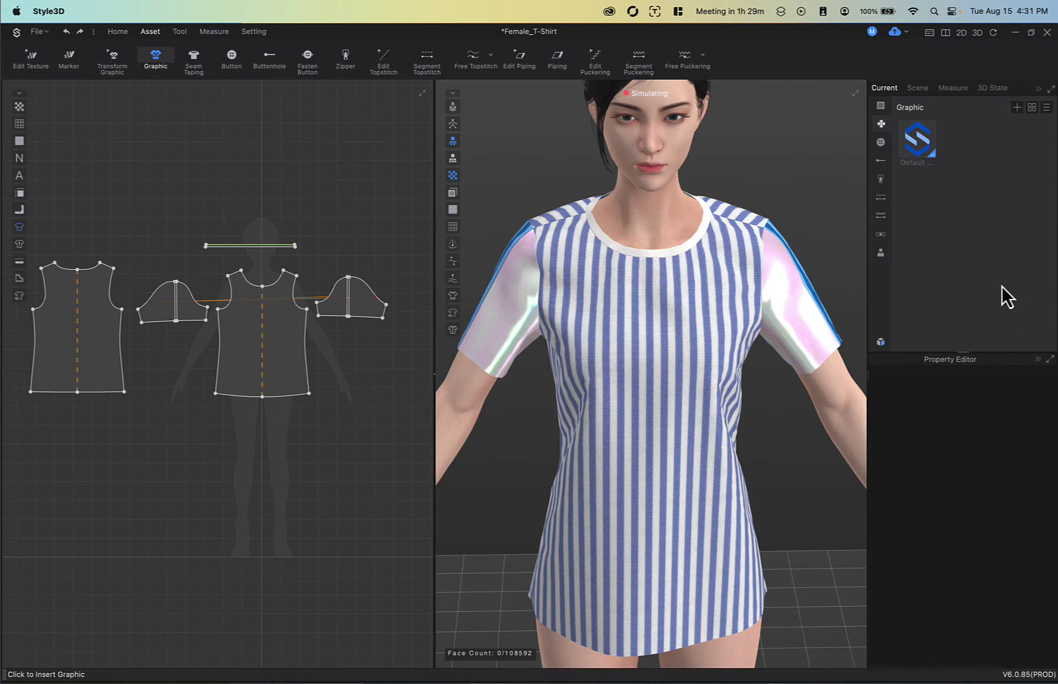
Step: Insert the Default Graphic on the wearer's left chest of the T-shirt front
left_click(881, 126)
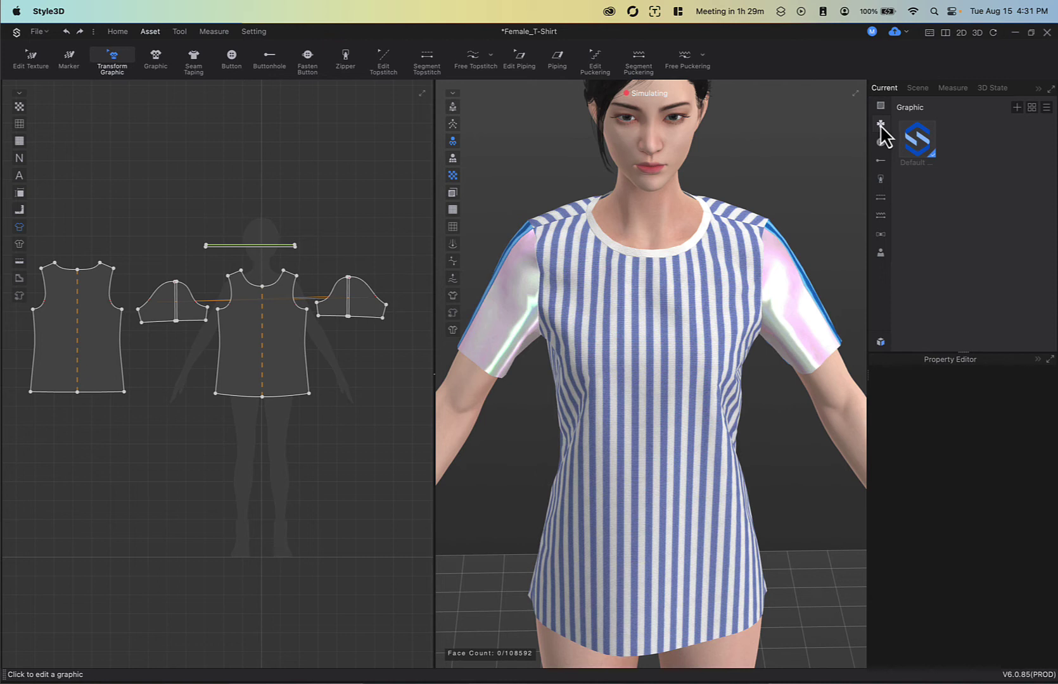
left_click(919, 143)
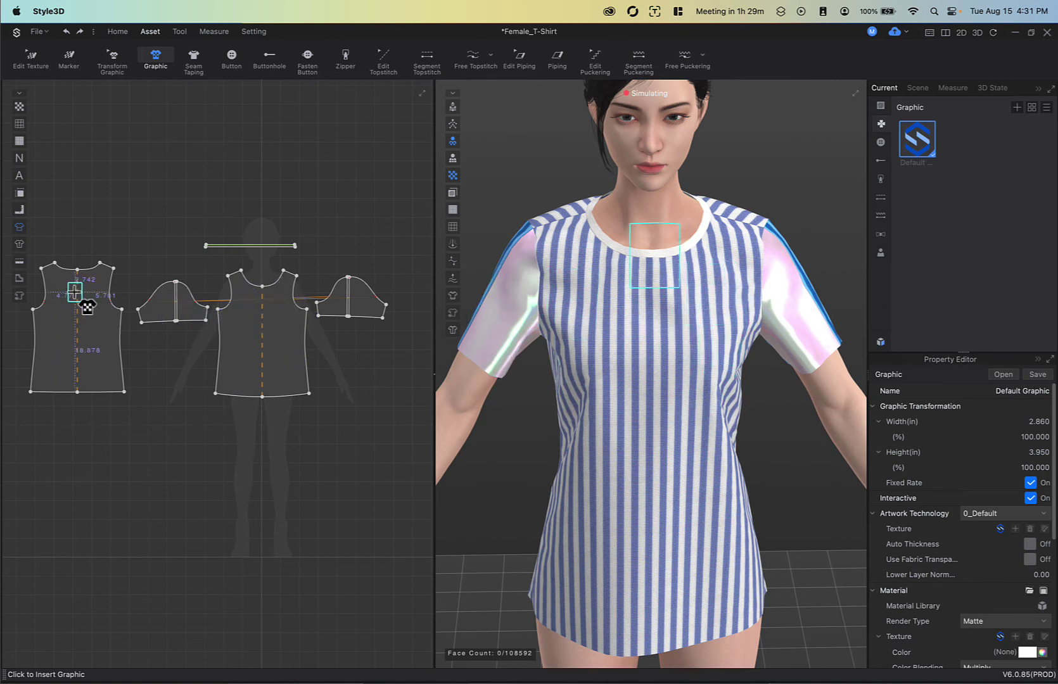
left_click(711, 290)
left_click_drag(711, 291, 705, 297)
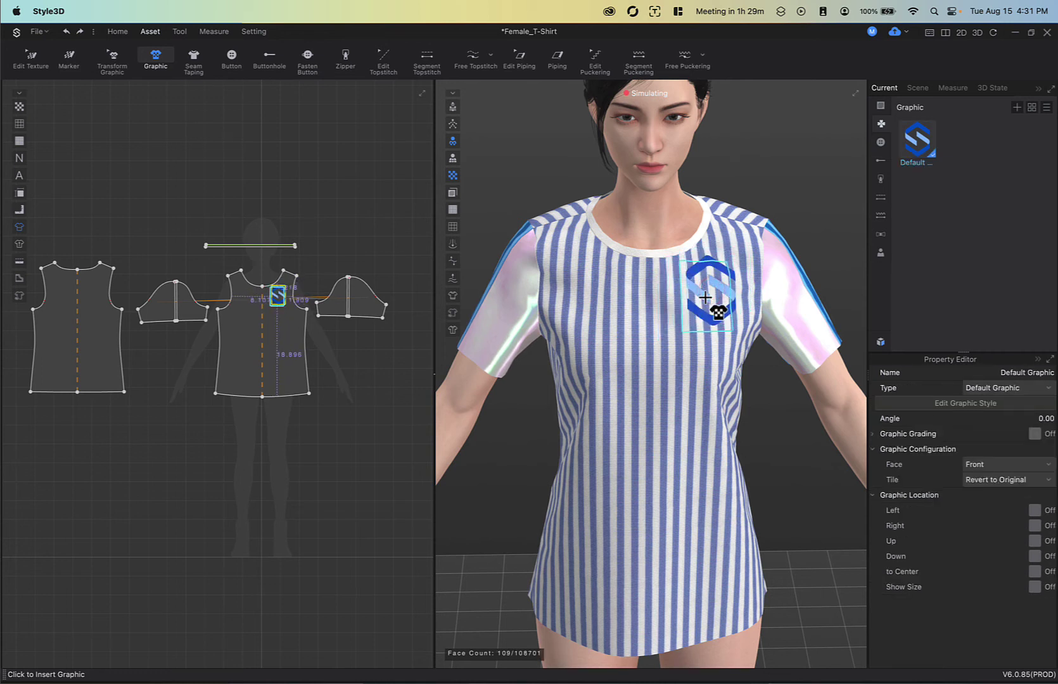
Step: Place several more copies of the Default Graphic near the hem of the T-shirt front
left_click(682, 605)
left_click(725, 578)
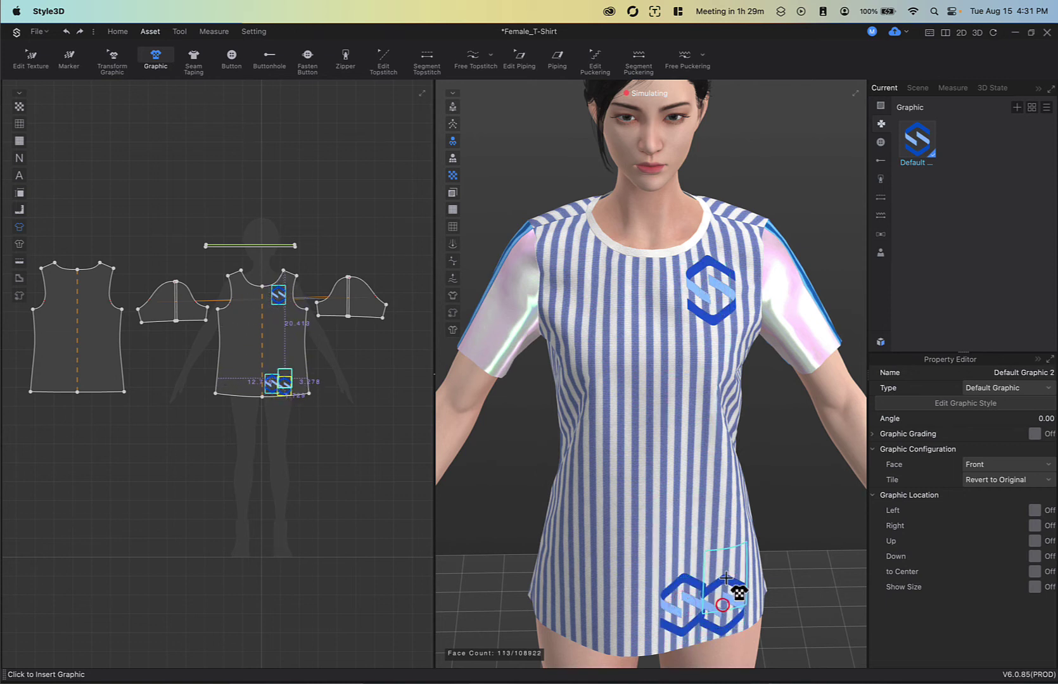
left_click(689, 573)
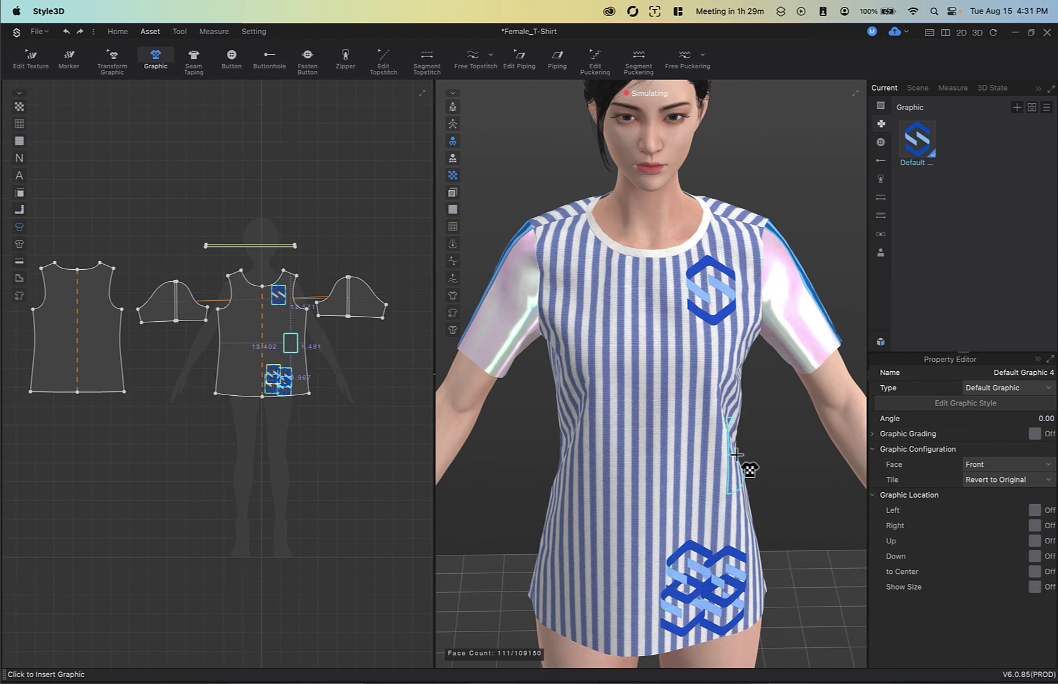
Step: Undo the extra graphics placed near the front hem
key("super+z")
key("super+z")
key("super+z")
key("super+z")
key("super+z")
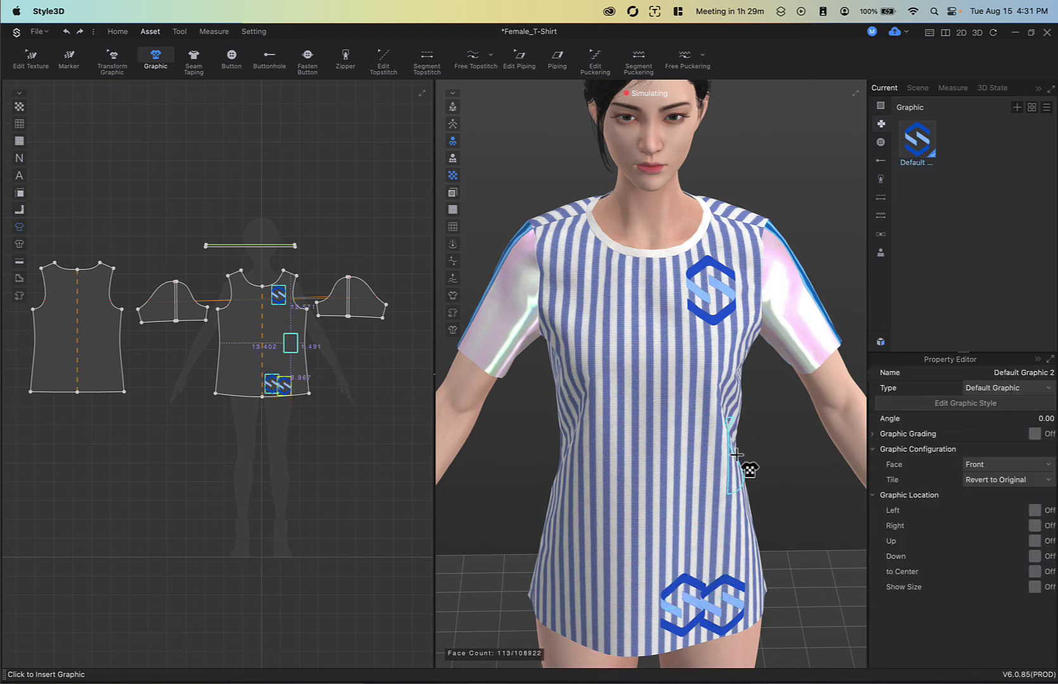
key("super+z")
key("super+z")
key("super+z")
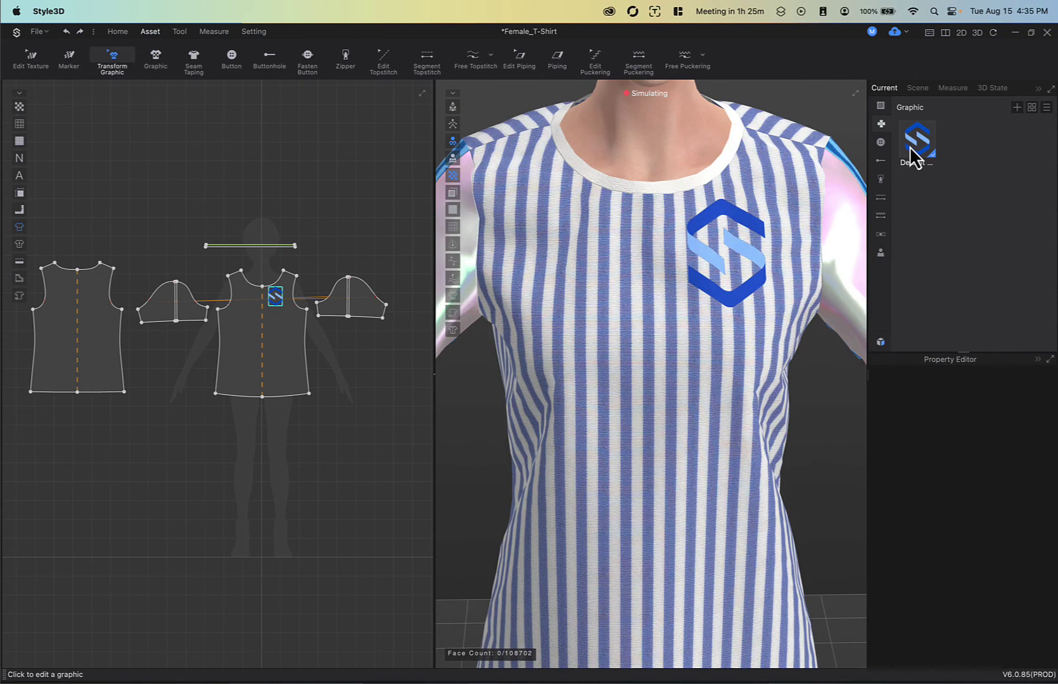
Step: Enlarge the chest graphic slightly with Transform Graphic
left_click(917, 142)
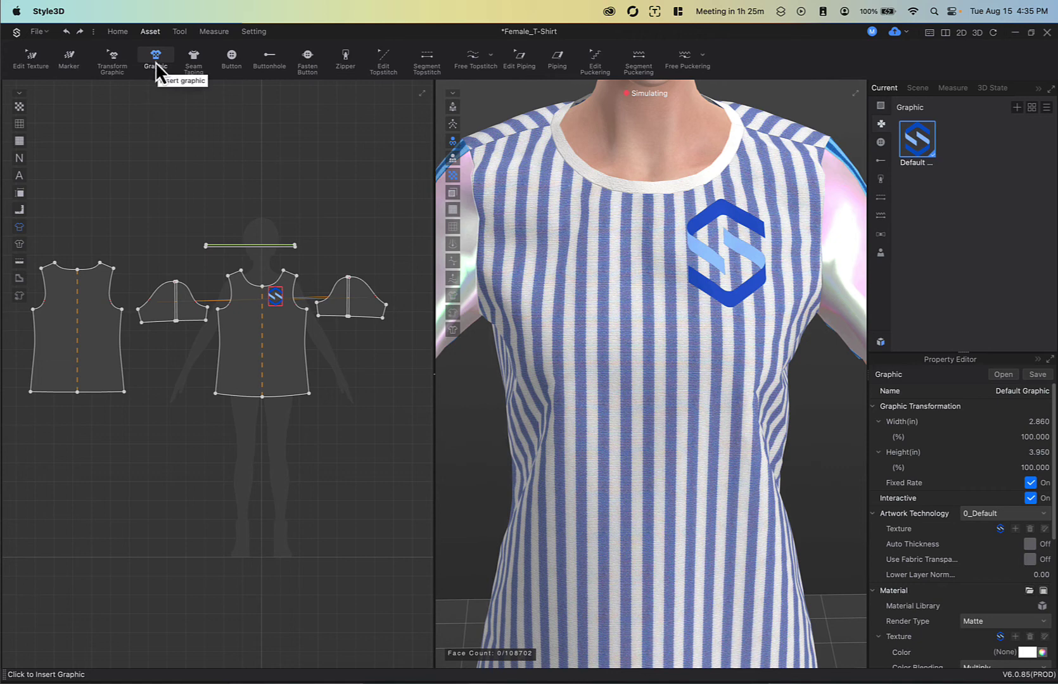
left_click(115, 58)
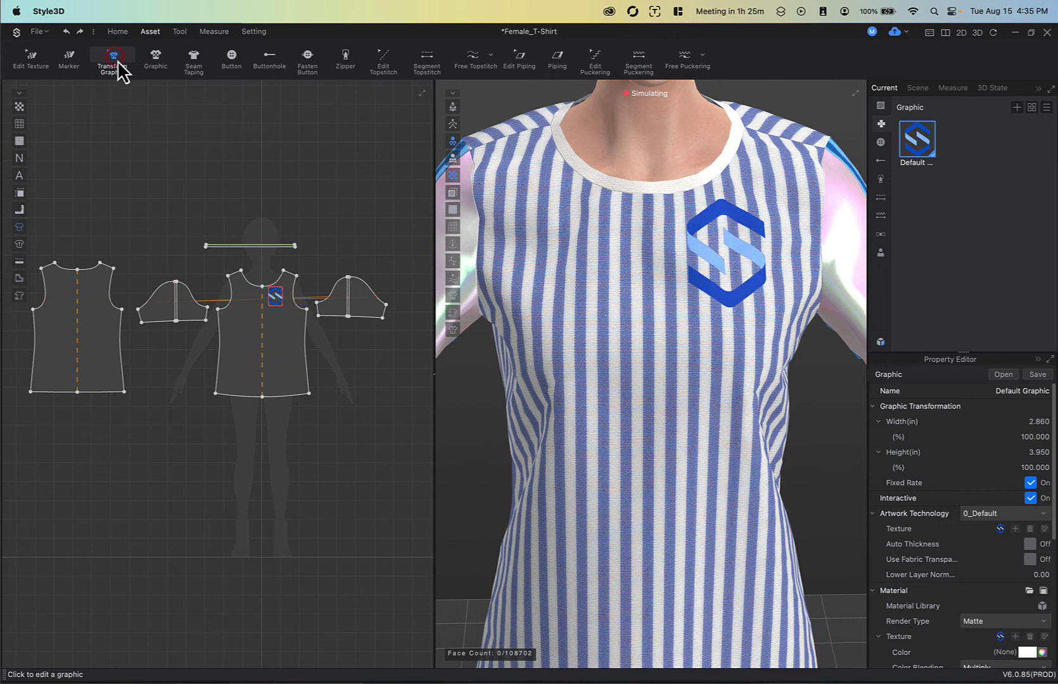
left_click(716, 225)
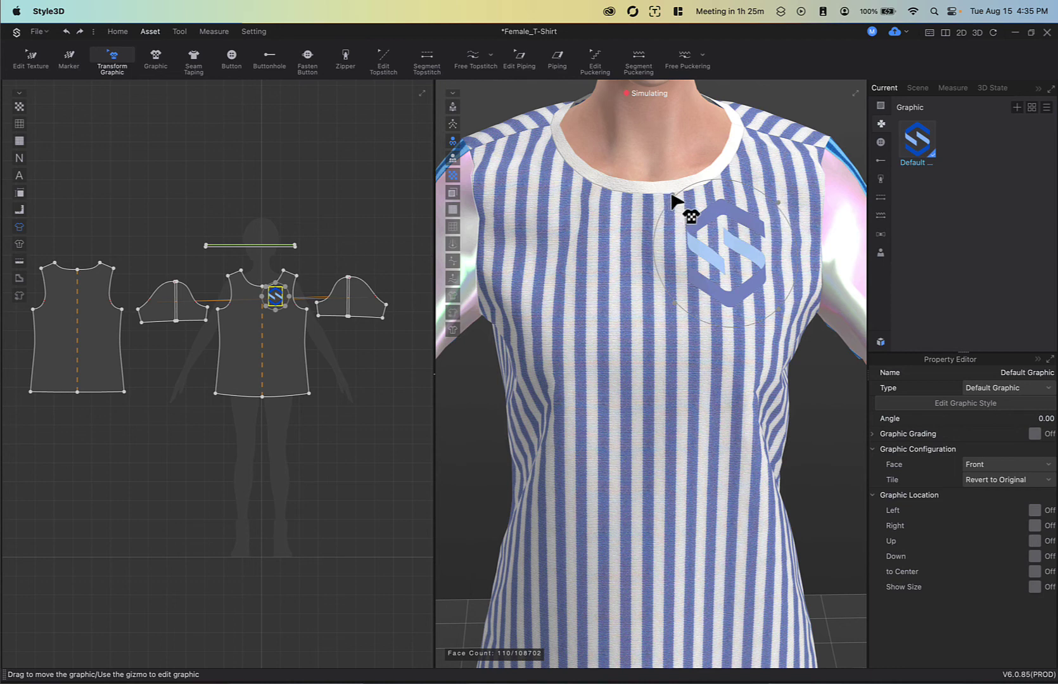
mouse_move(673, 302)
left_mouse_down()
mouse_move(649, 324)
mouse_move(630, 324)
mouse_move(653, 302)
left_mouse_up()
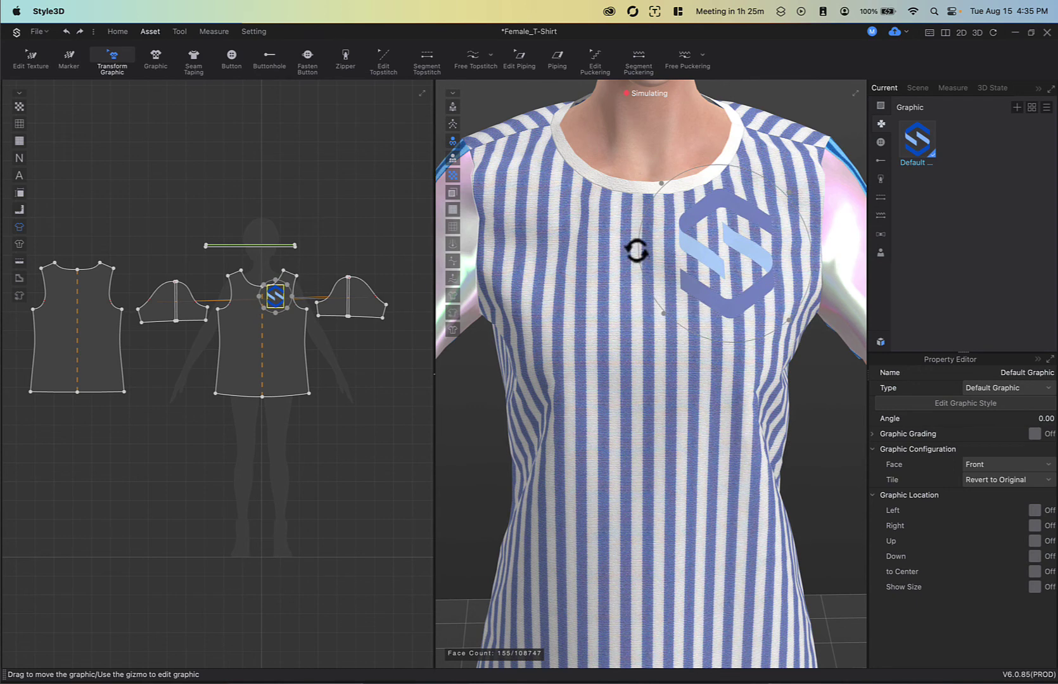
Step: Rotate the chest graphic to about 142 degrees and move it up toward the shoulder
left_click_drag(636, 254, 789, 312)
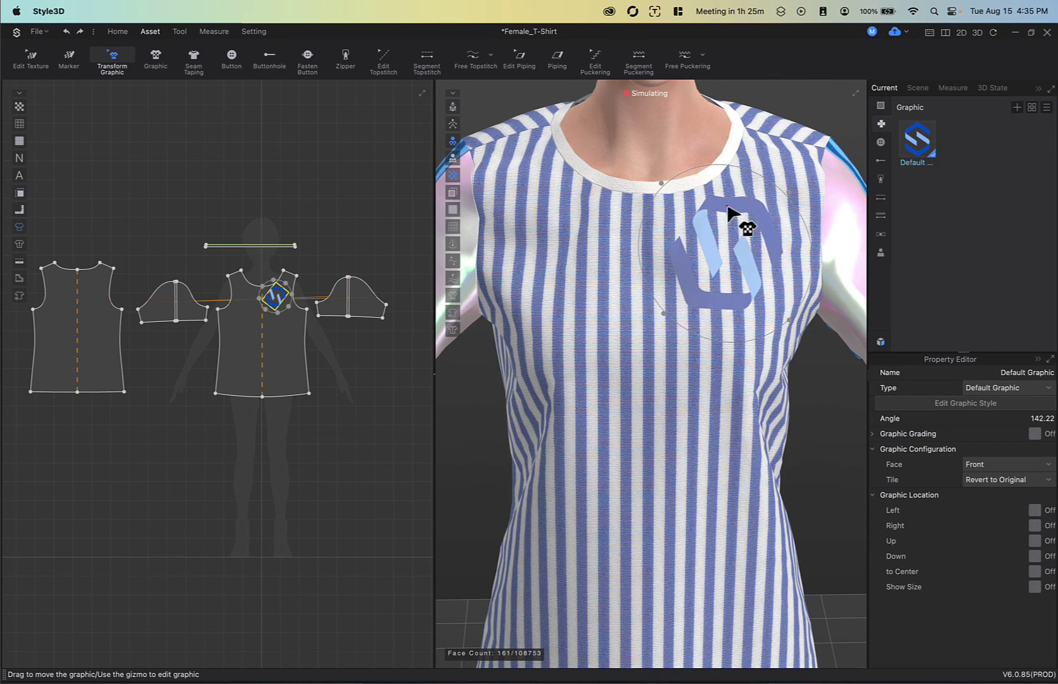
left_click_drag(728, 212, 692, 202)
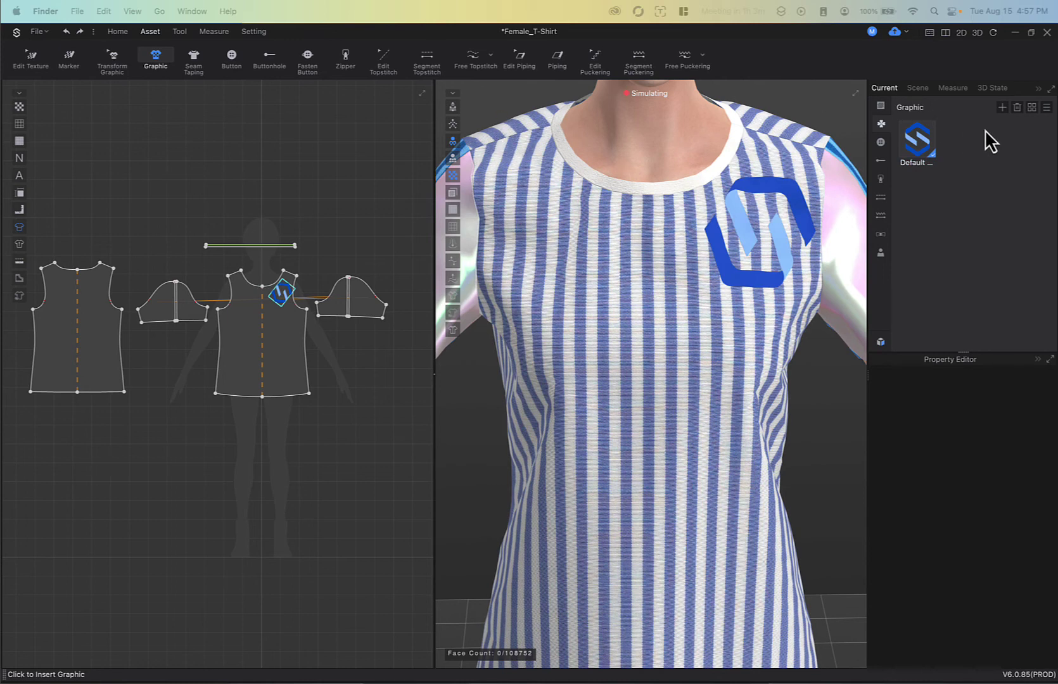
Step: Import 1.png, 2.png, 3.png and 4.png from the Logos folder as new graphic styles
left_click(1046, 108)
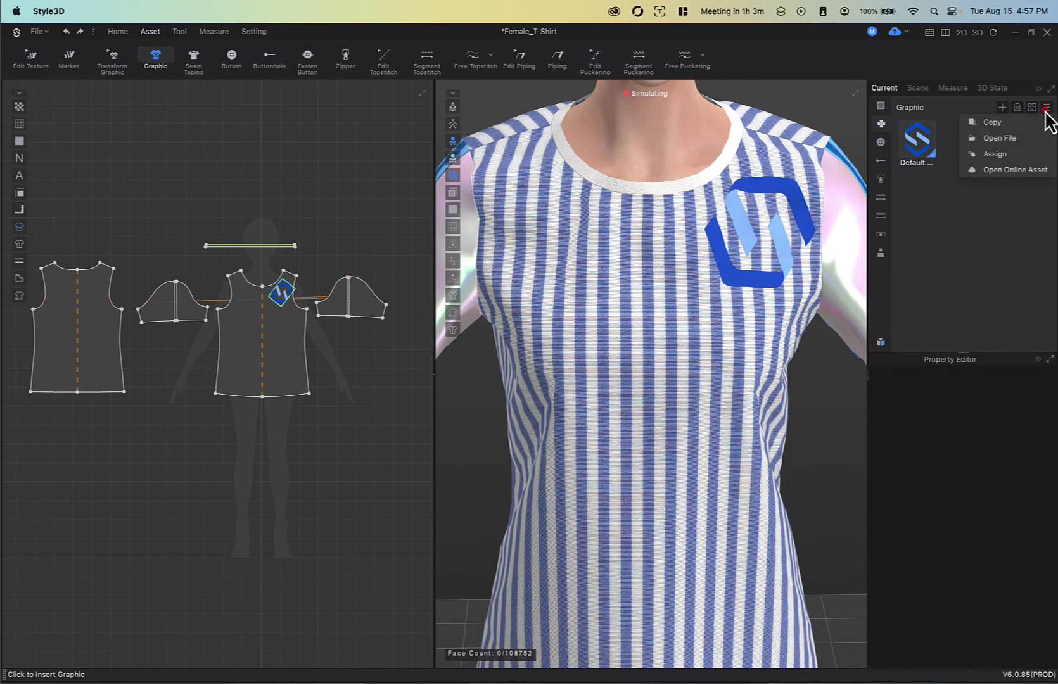
left_click(1026, 138)
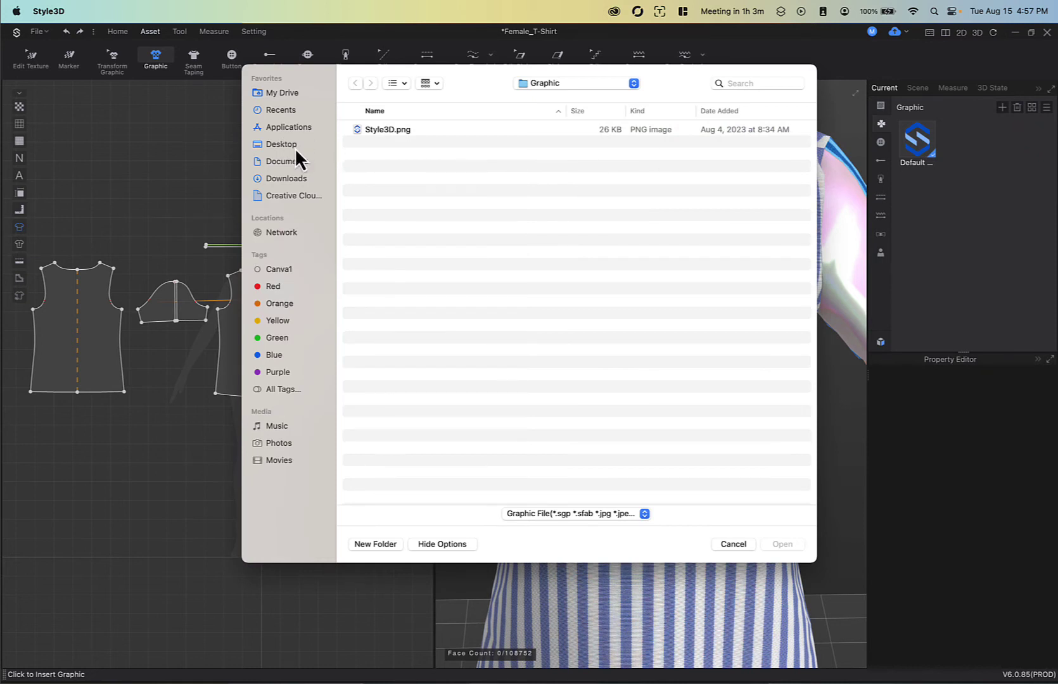
left_click(285, 93)
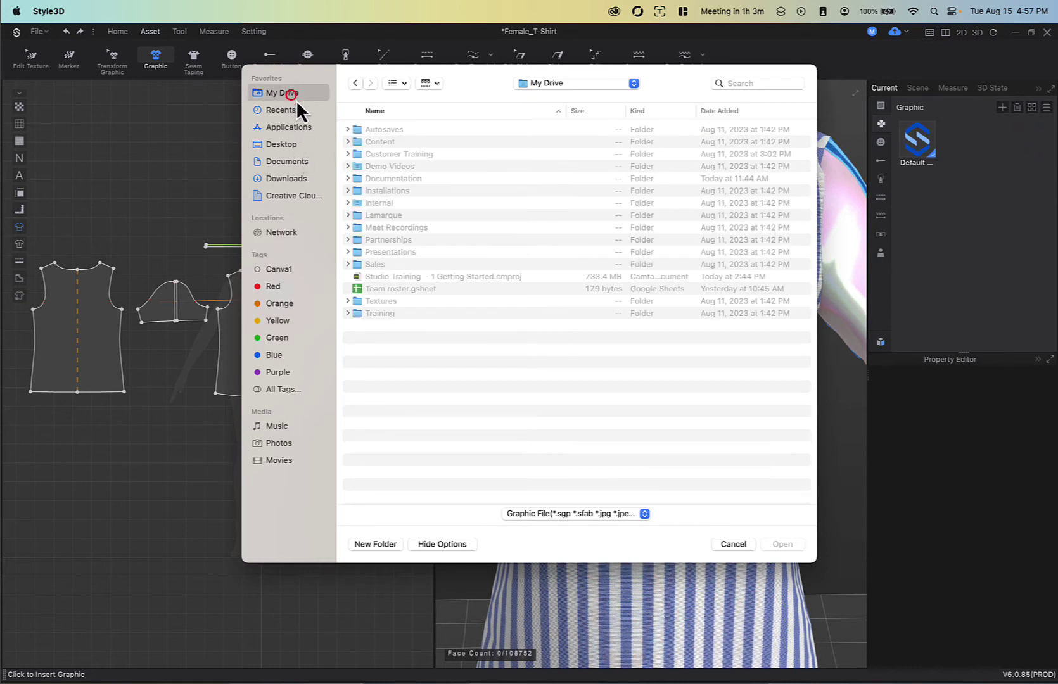
double_click(376, 195)
left_click(370, 130)
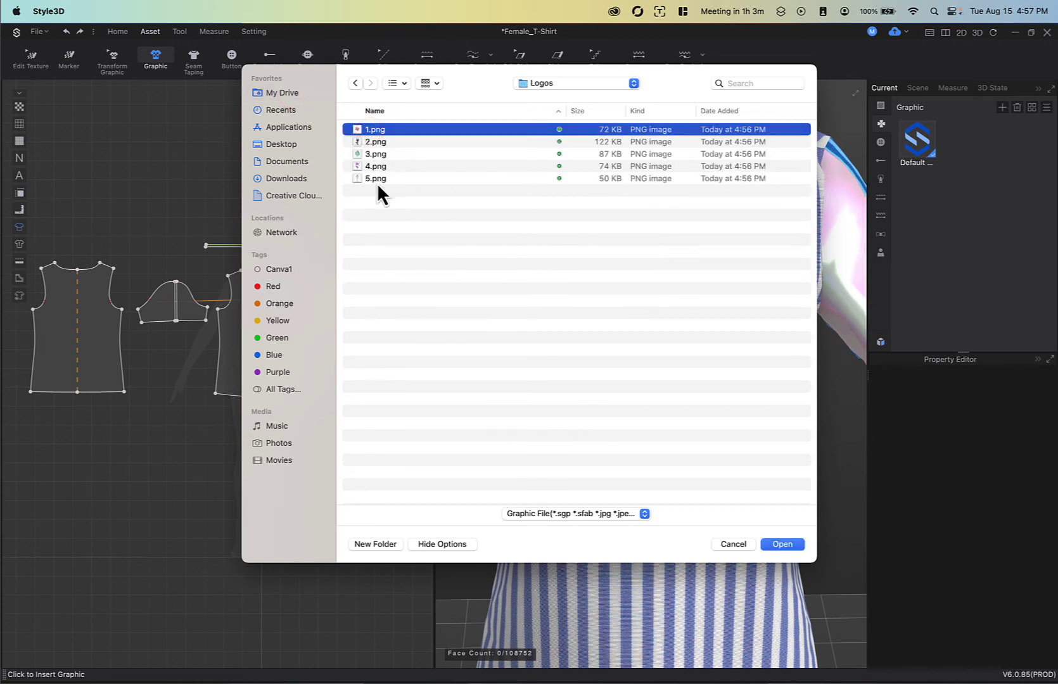
left_click(377, 180, "shift")
left_click(379, 167, "shift")
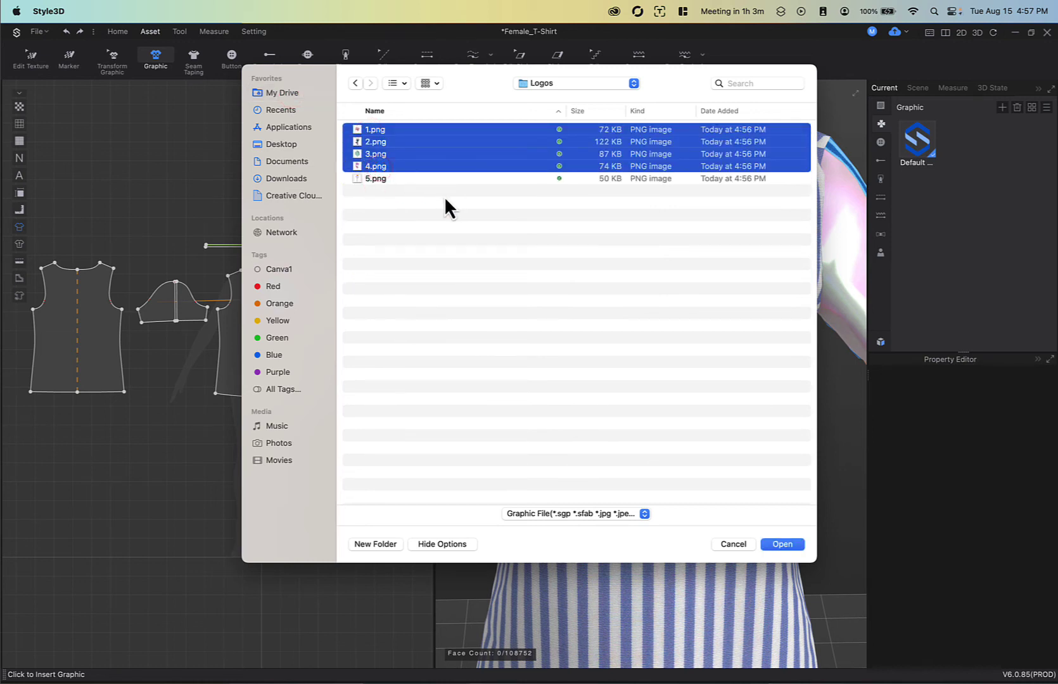
left_click(782, 544)
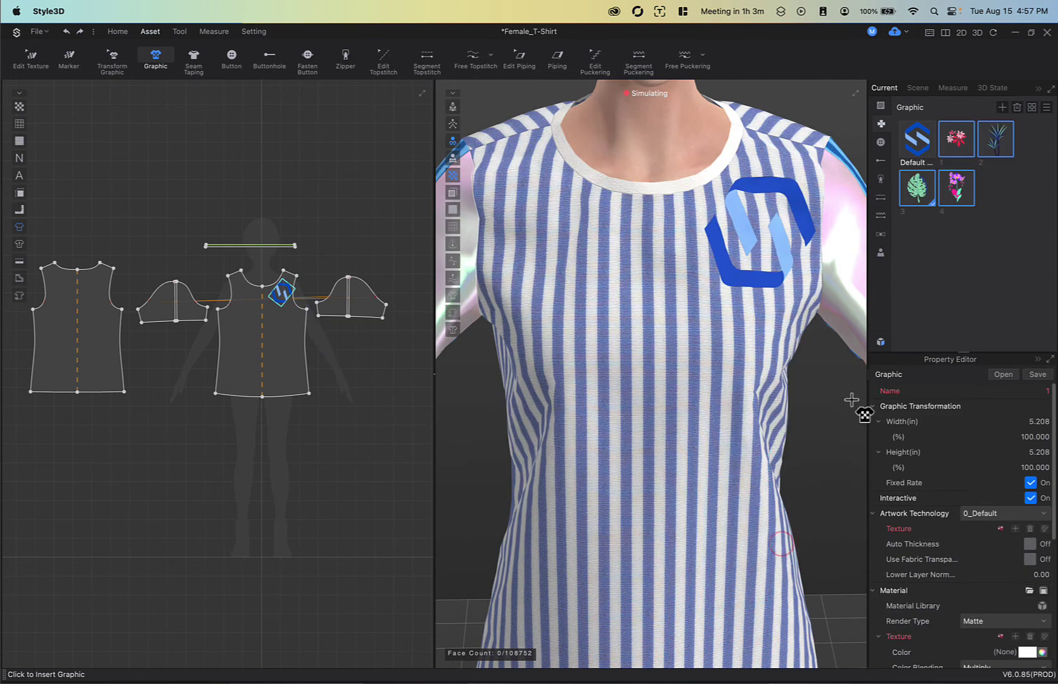
left_click(1001, 277)
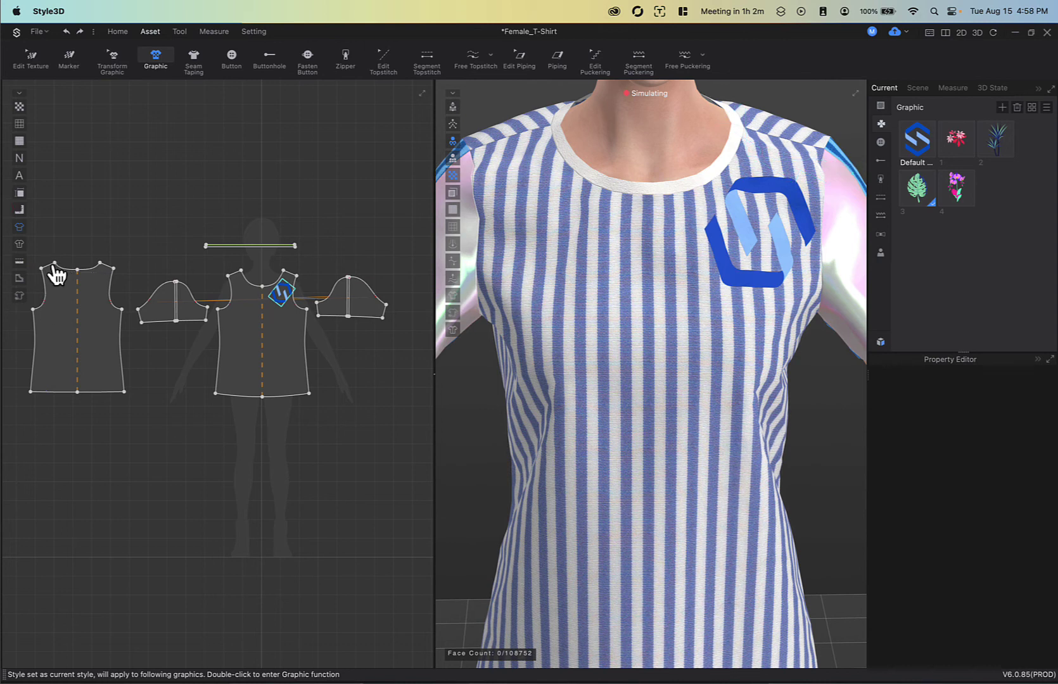
Step: Switch to Finder and add 5.png from the Logos folder to the graphic styles in Style3D
key("super+Tab")
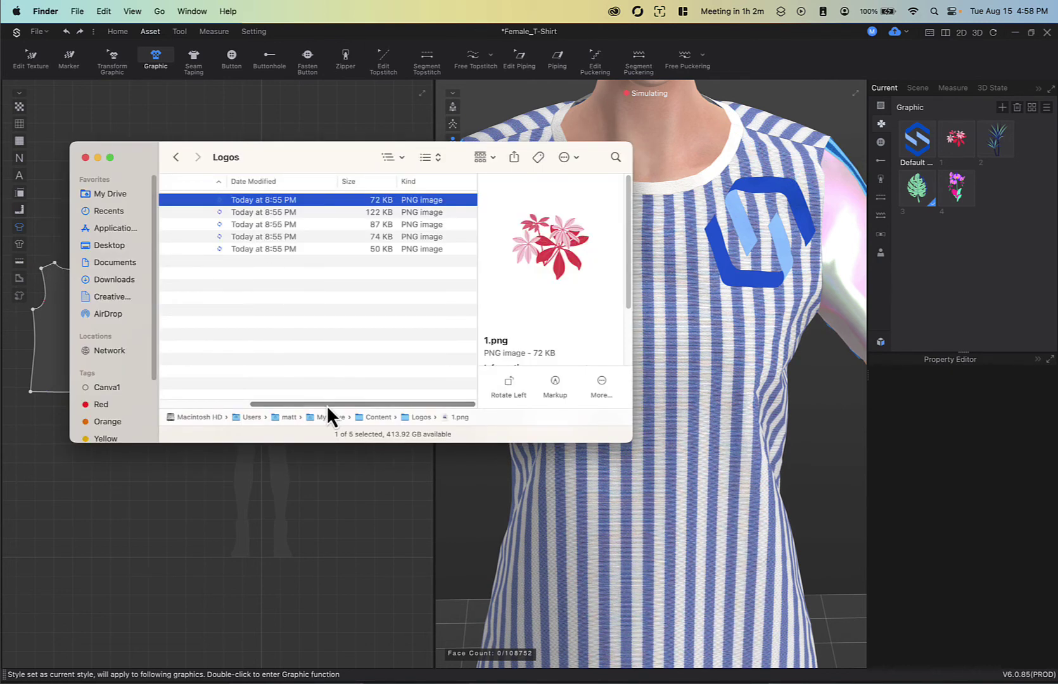
left_click_drag(326, 405, 247, 402)
left_click(189, 252)
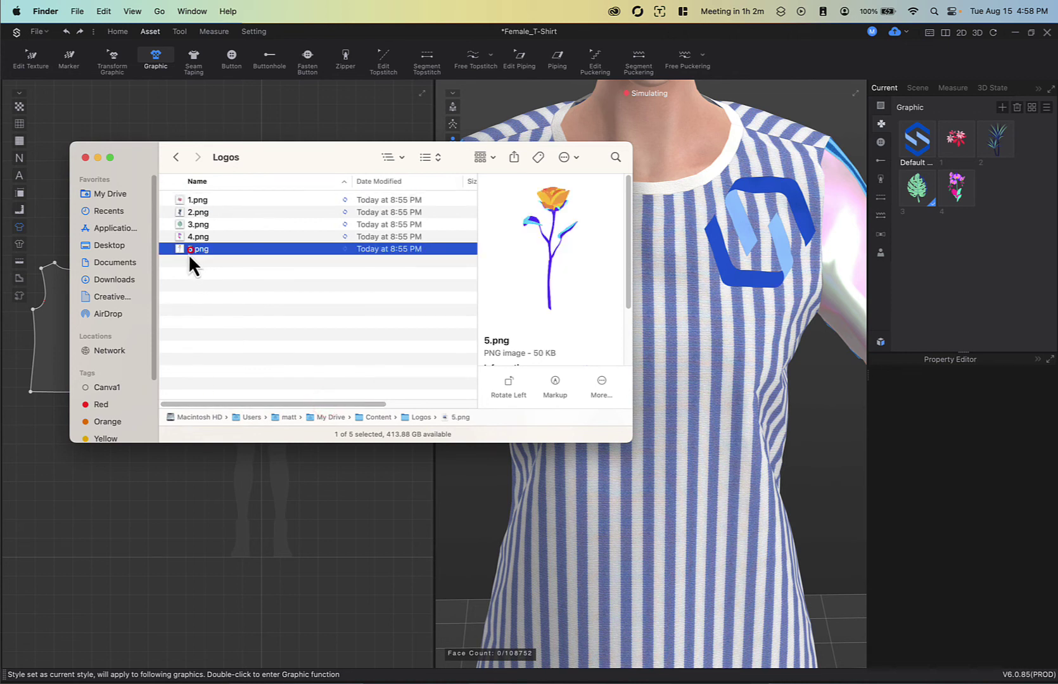
left_click_drag(184, 252, 1011, 202)
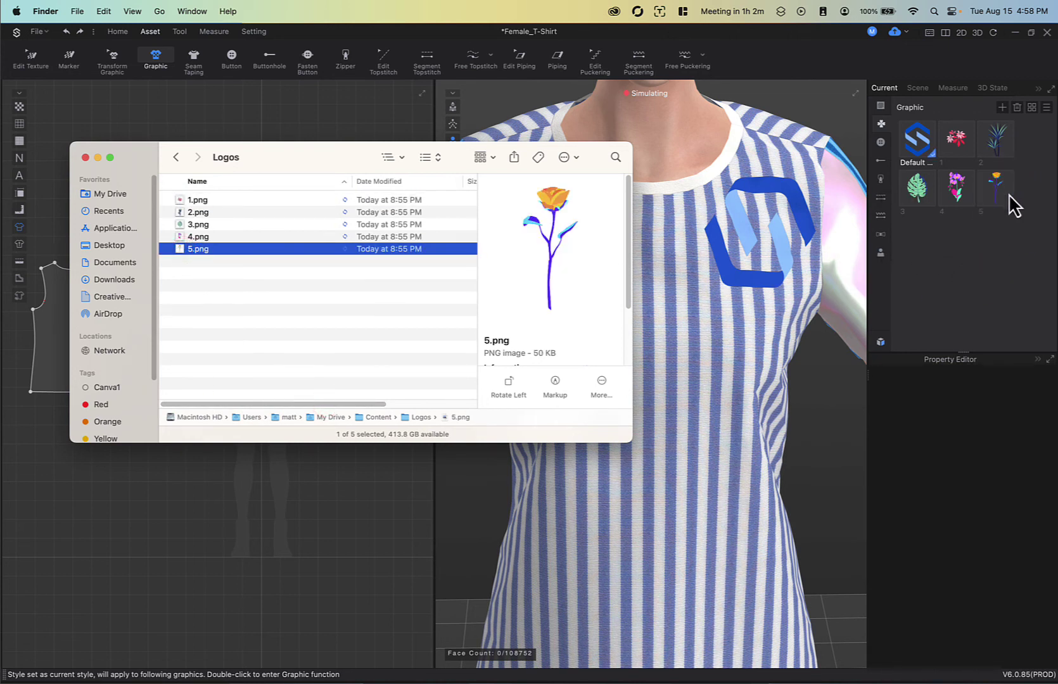
Step: Try to apply 5.png to the T-shirt body as a Diffuse Map texture
left_click_drag(296, 152, 166, 65)
left_click_drag(160, 175, 661, 302)
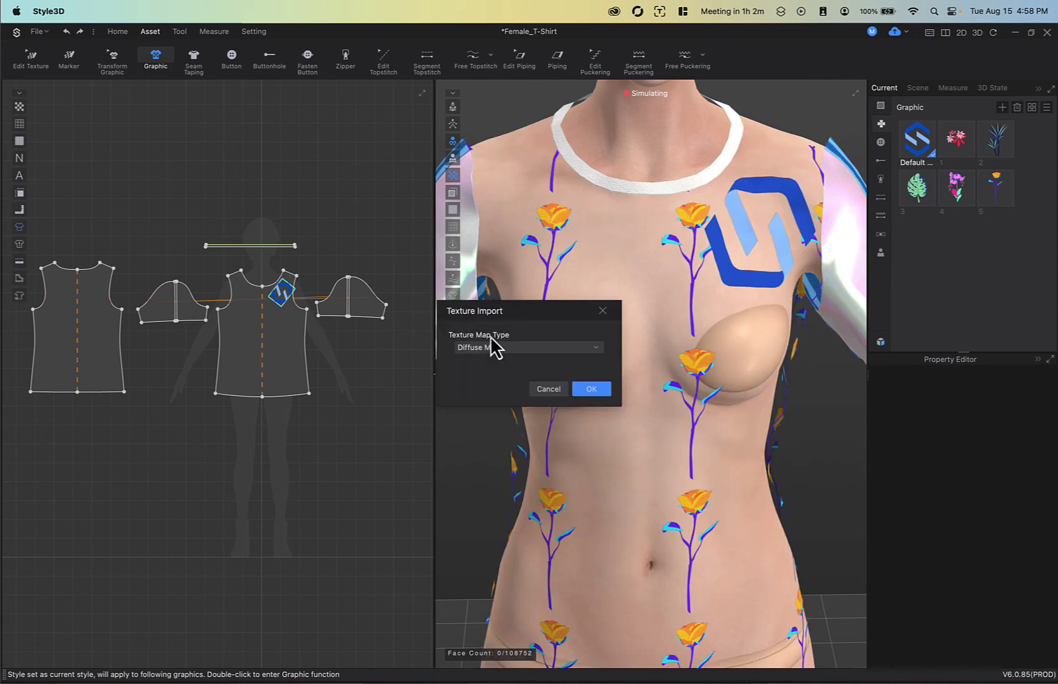
left_click(583, 348)
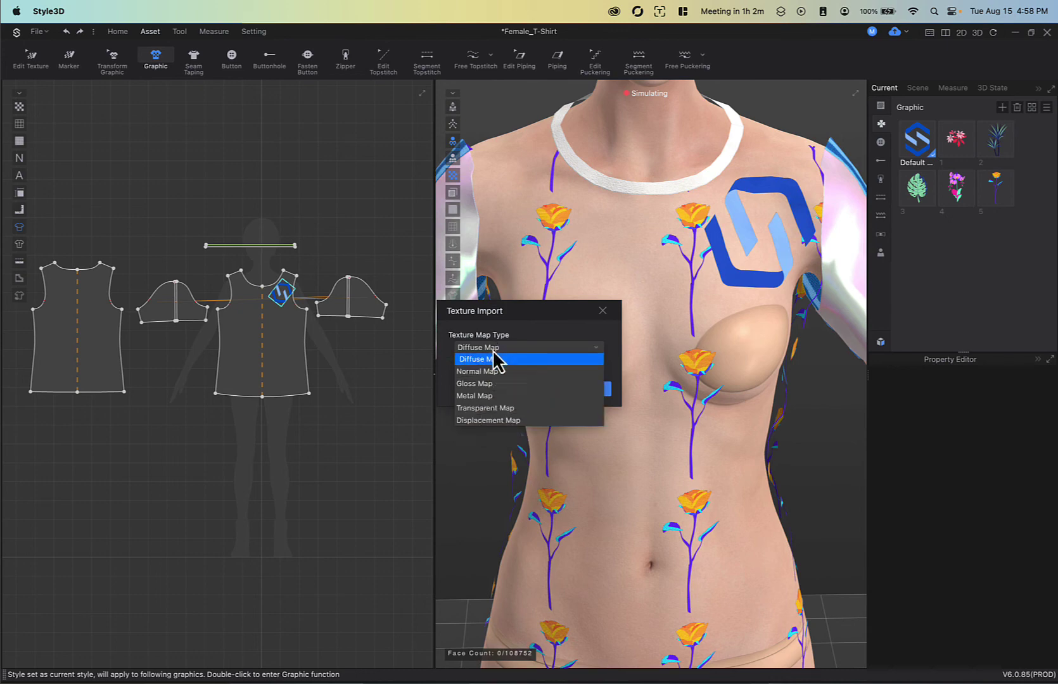
left_click(547, 321)
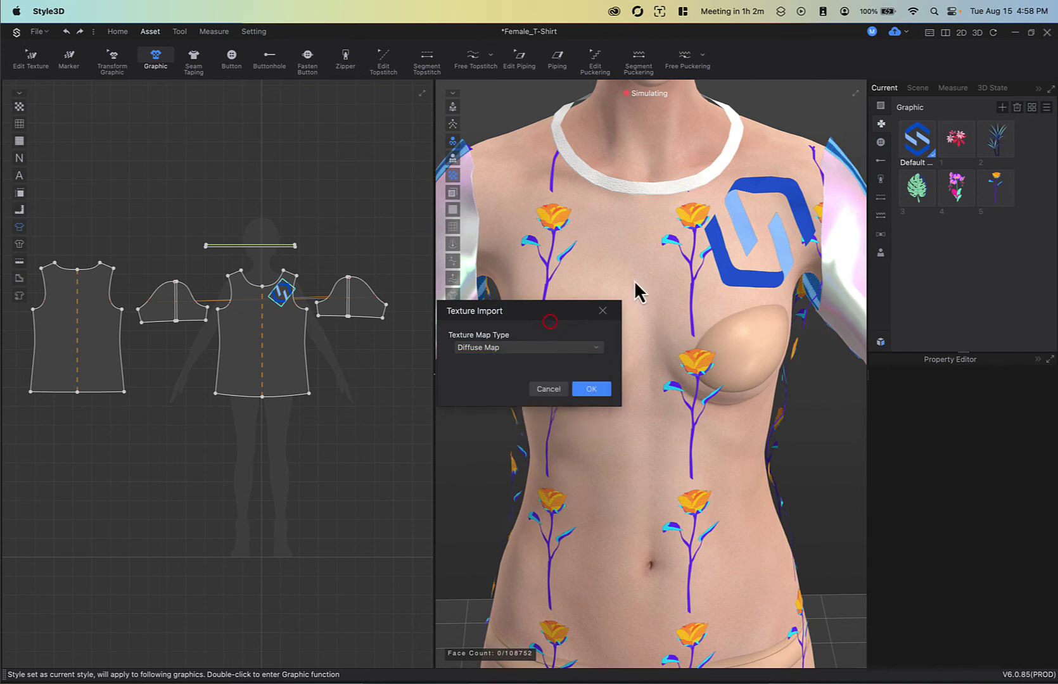
key("Return")
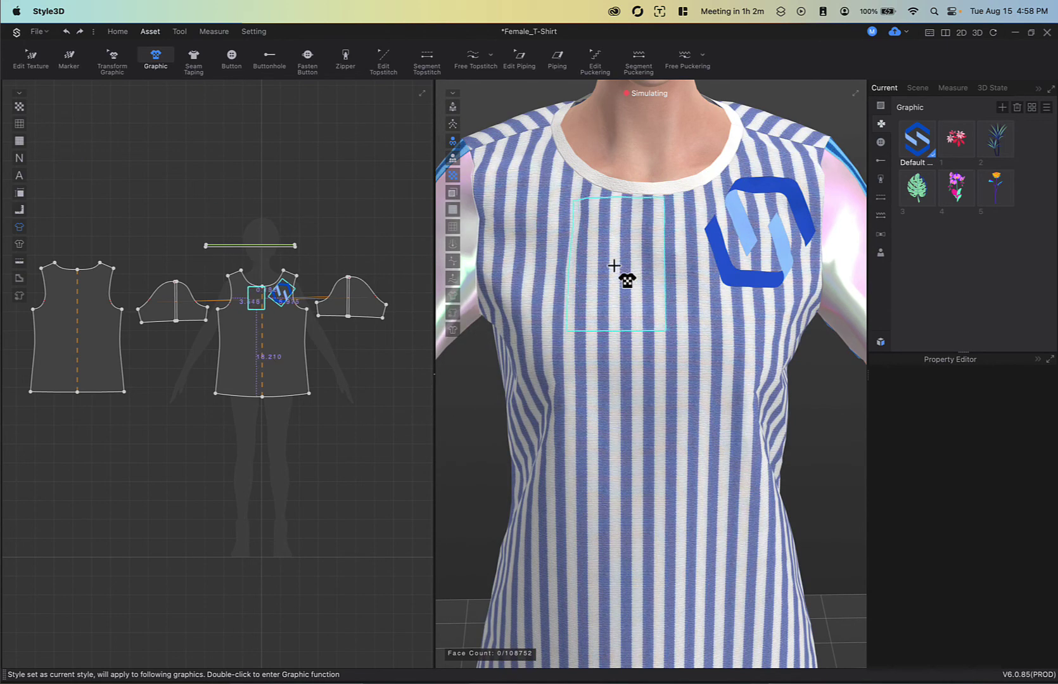
Step: Place graphic 2 on the chest opposite the logo and graphic 4 on the lower front of the T-shirt
left_click(999, 146)
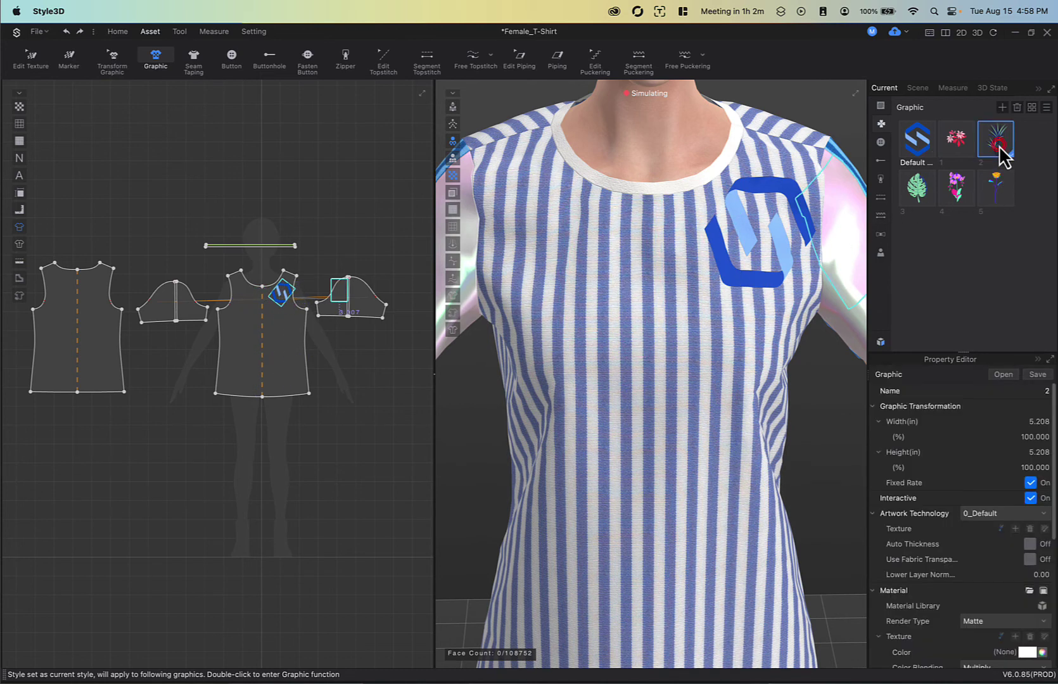
left_click(555, 252)
left_click(952, 200)
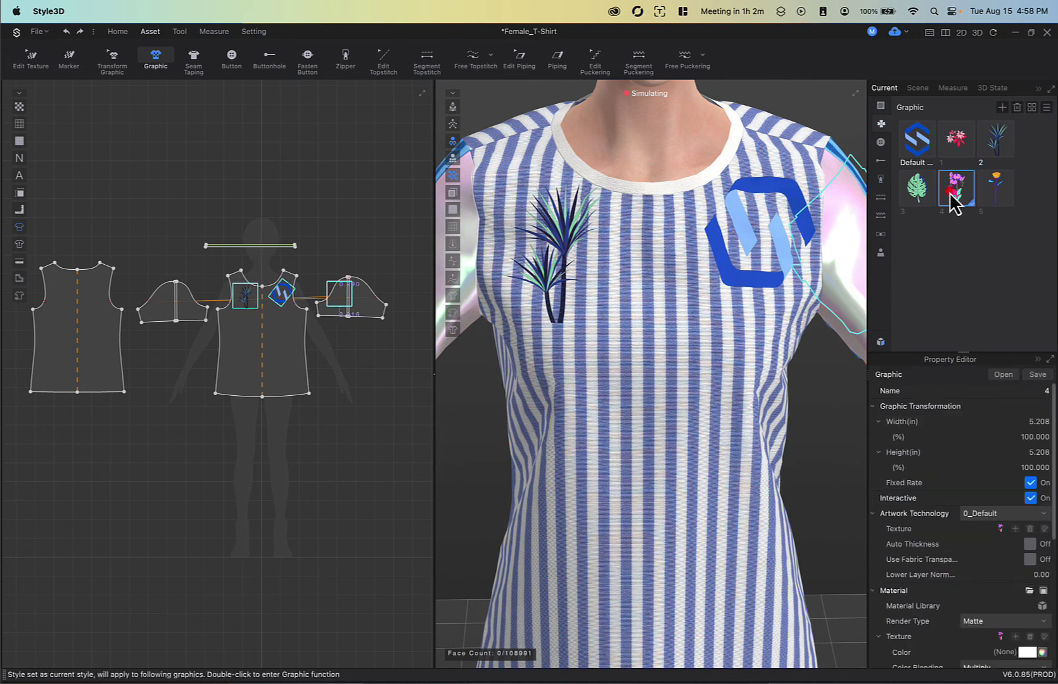
left_click(650, 497)
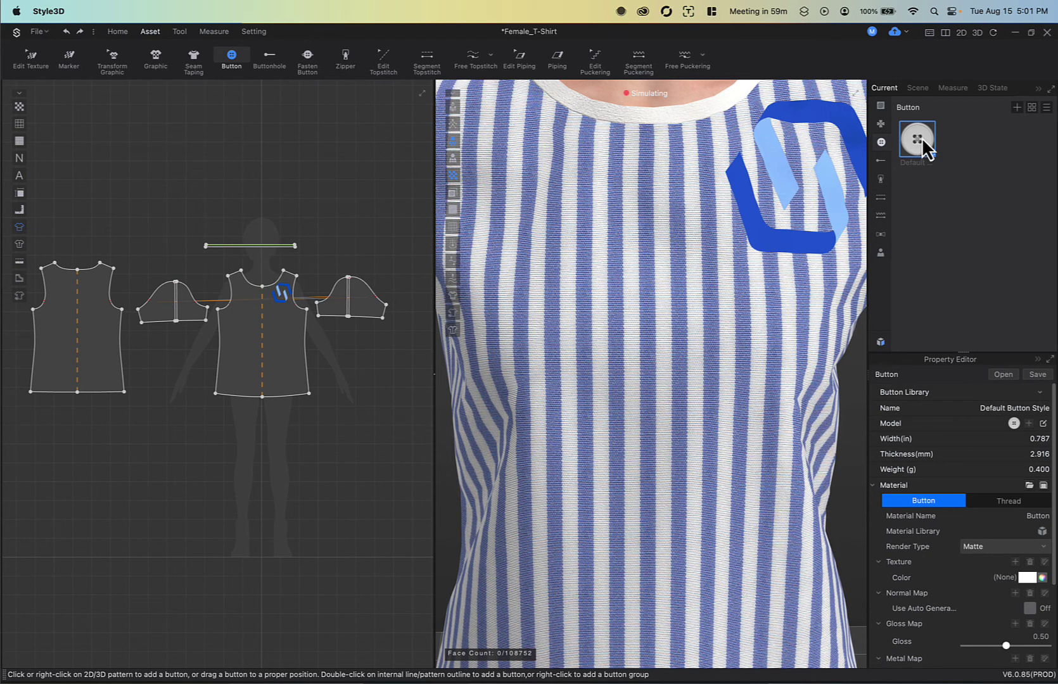
Step: Add a default-style button at the center of the chest, just below the neckline
left_click(880, 142)
left_click_drag(921, 138, 648, 179)
left_click(655, 188)
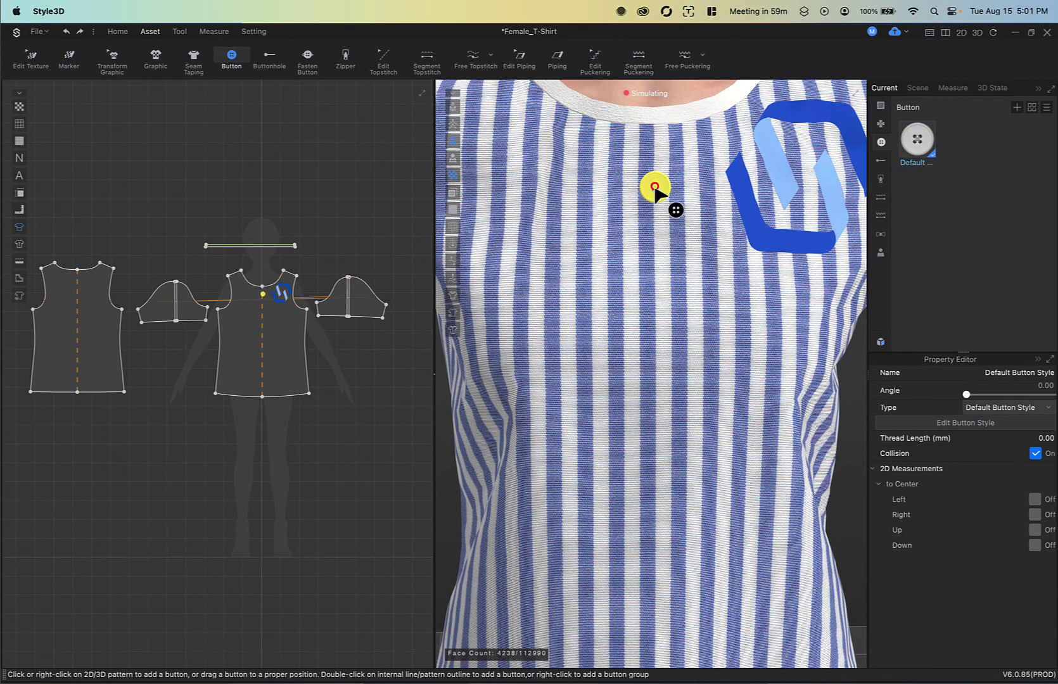
Step: Place several more default buttons at scattered spots across the T-shirt front
left_click(556, 158)
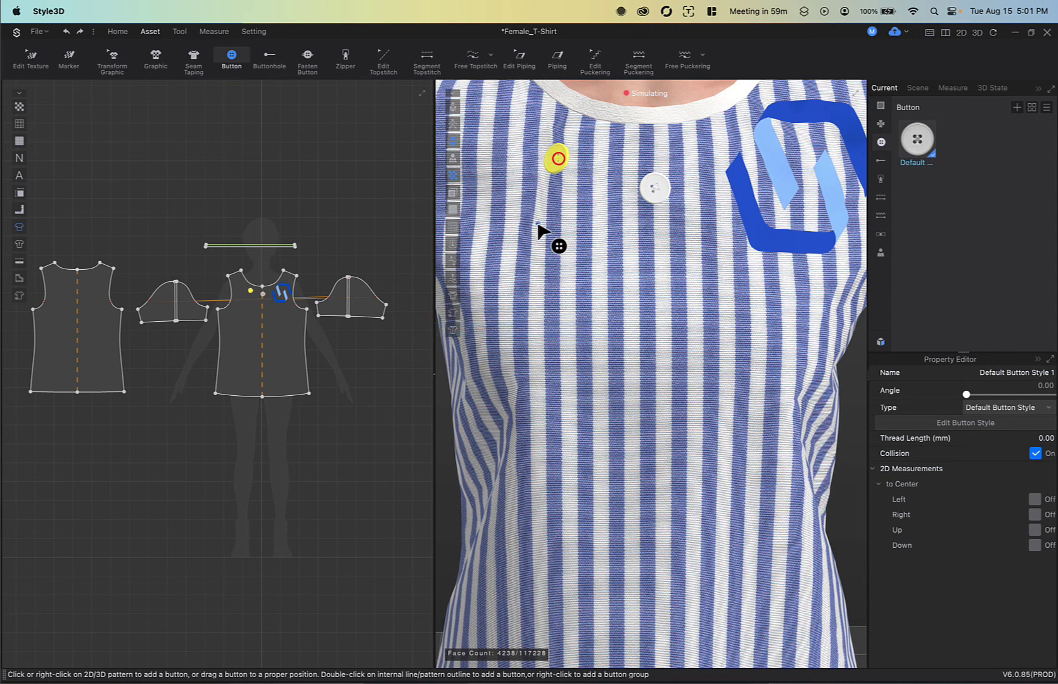
left_click(537, 223)
left_click(580, 247)
left_click(726, 313)
left_click(699, 407)
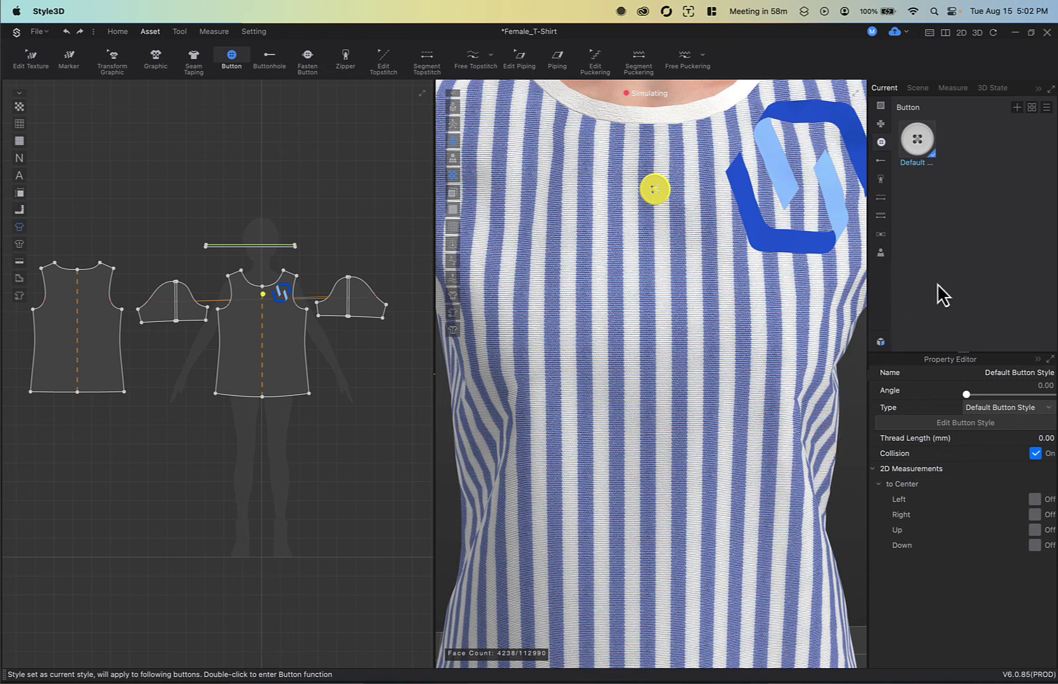
Step: Change the default button style to the pyramid 4_Rivet from the Button Library and add a second rivet across the chest from the logo
left_click(917, 151)
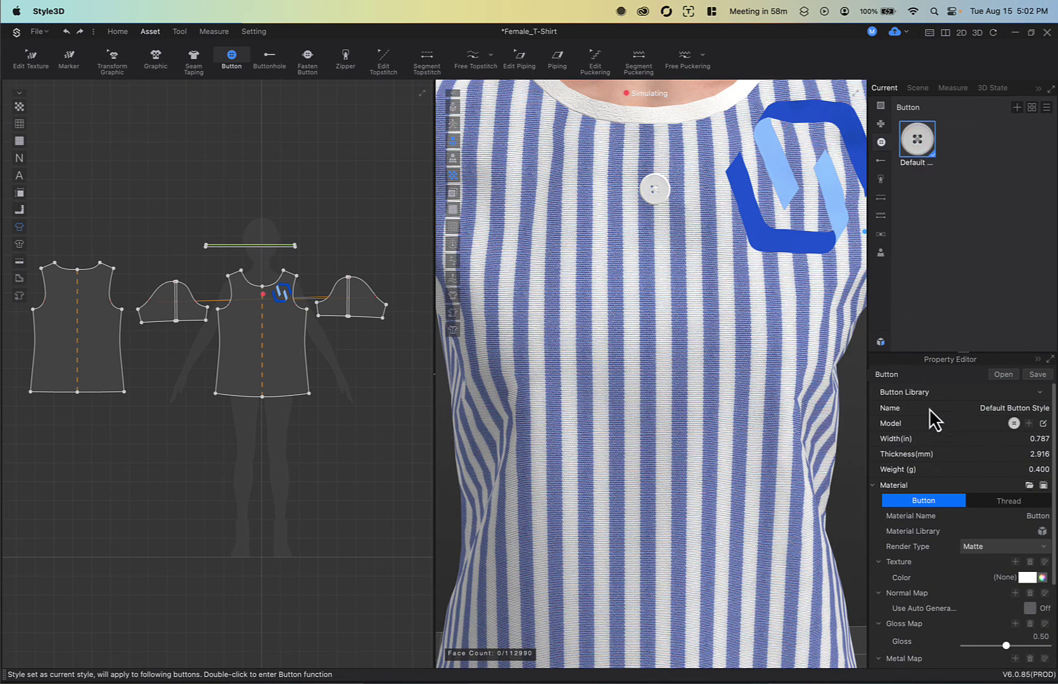
left_click(1041, 394)
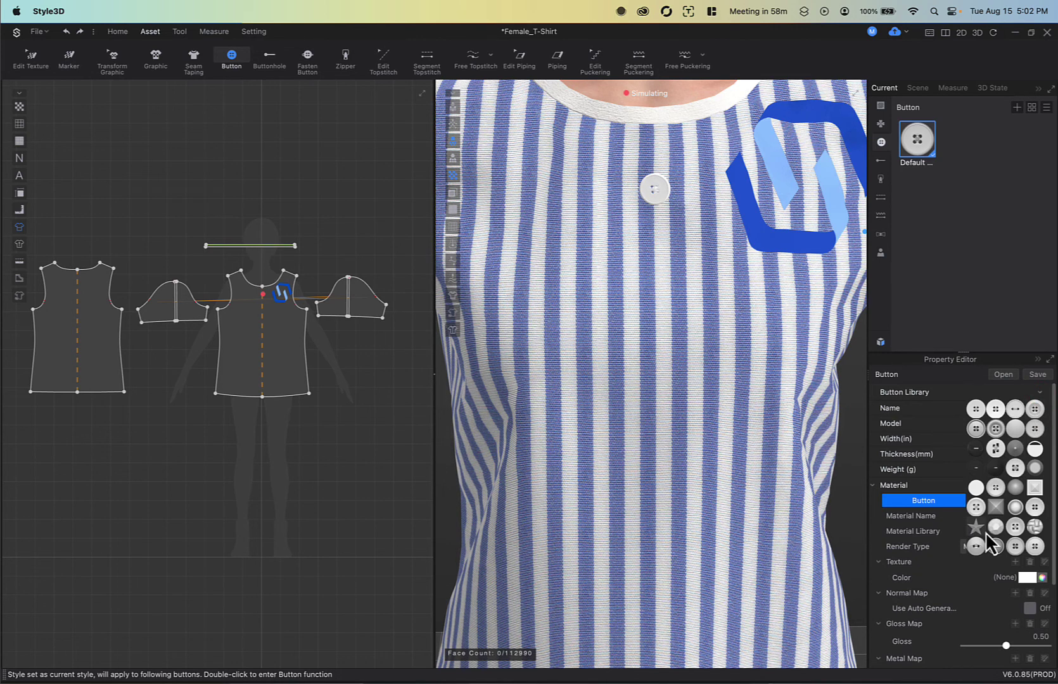
mouse_move(982, 531)
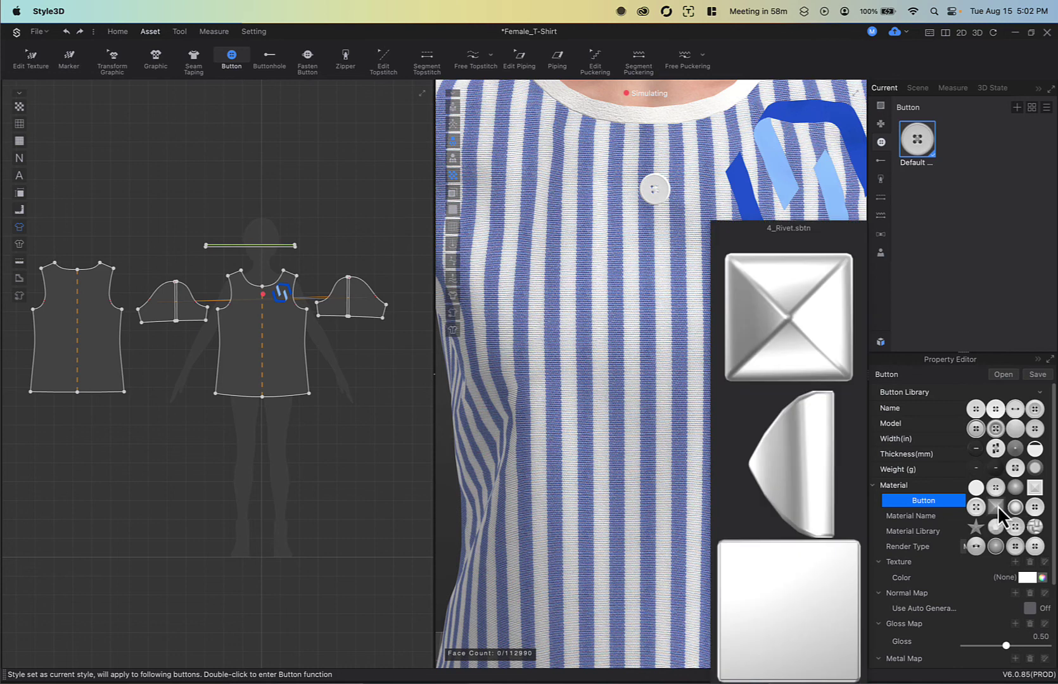
left_click(998, 505)
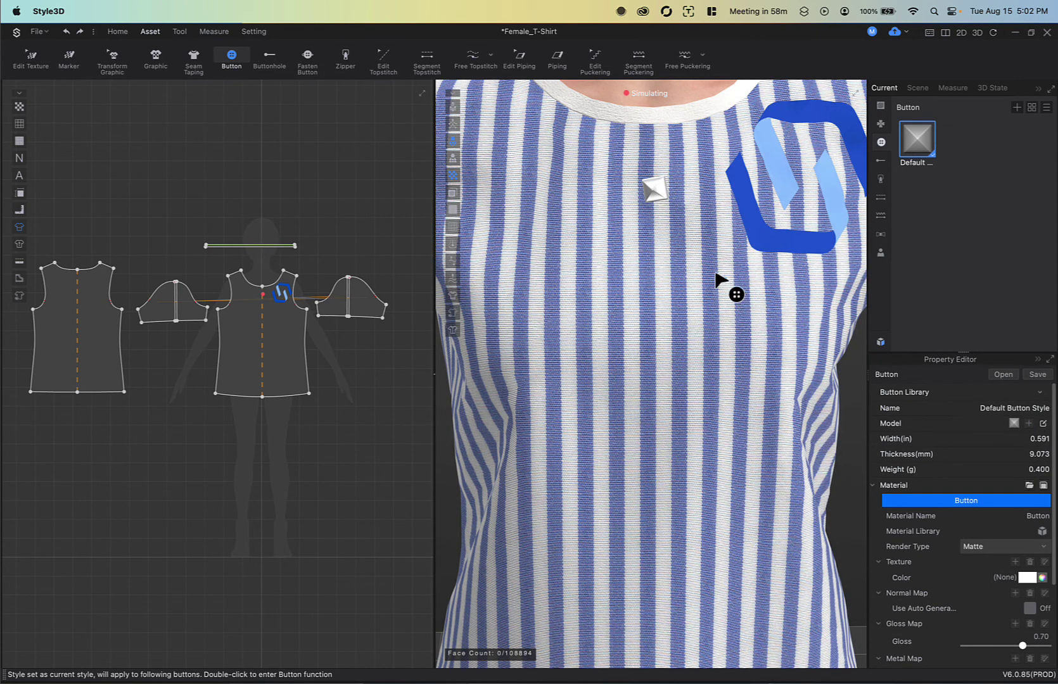
scroll(672, 204, "up", 5)
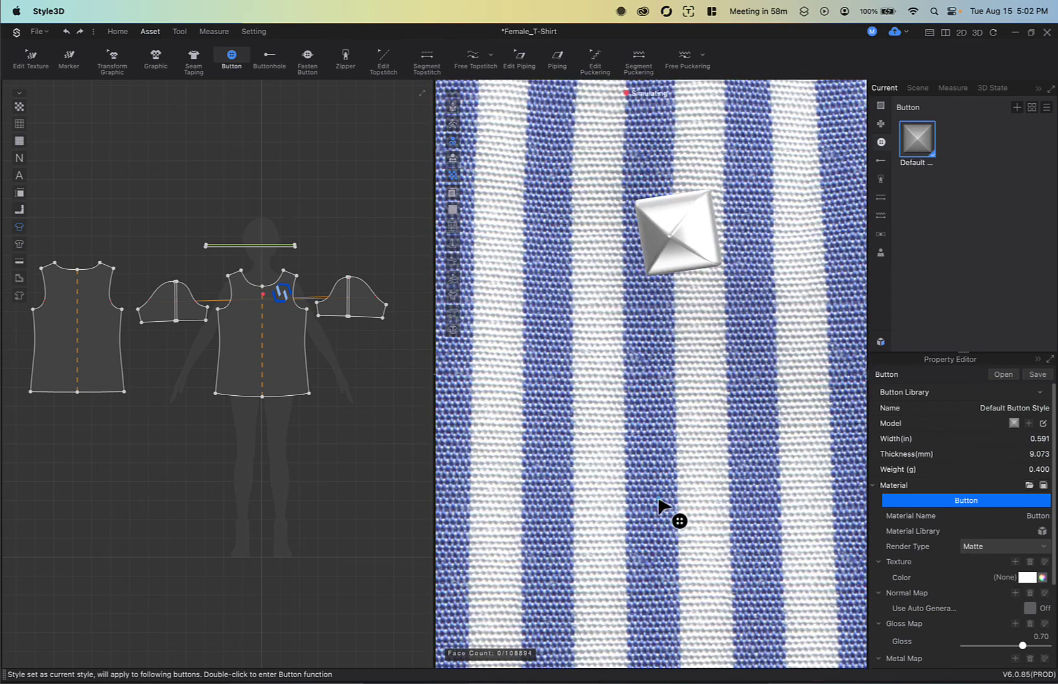
scroll(637, 412, "down", 5)
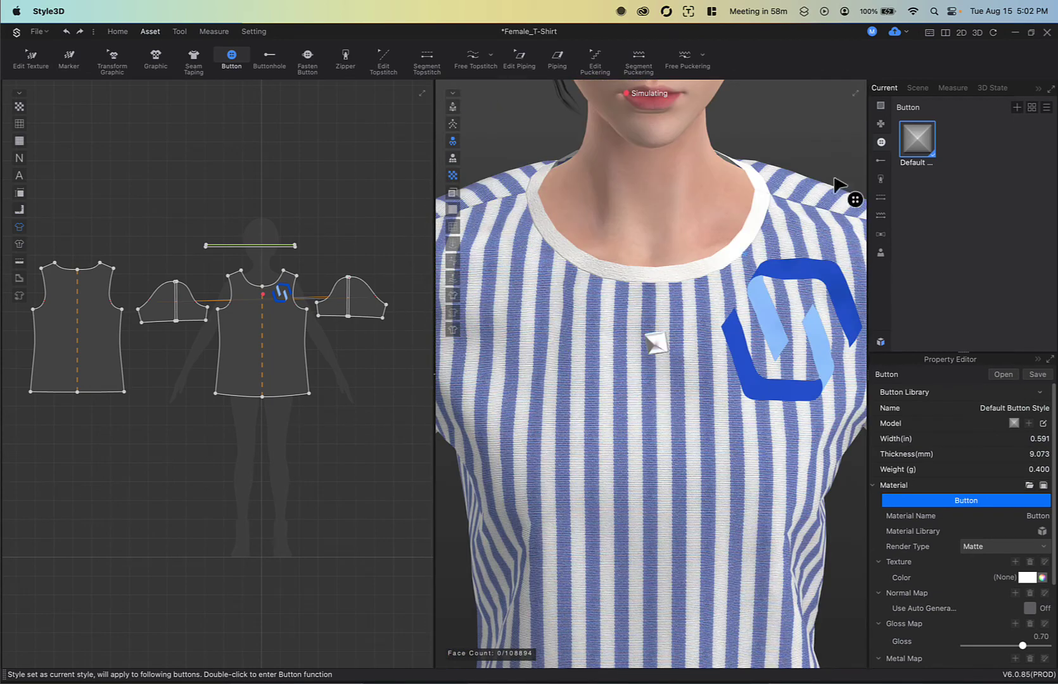
left_click(568, 317)
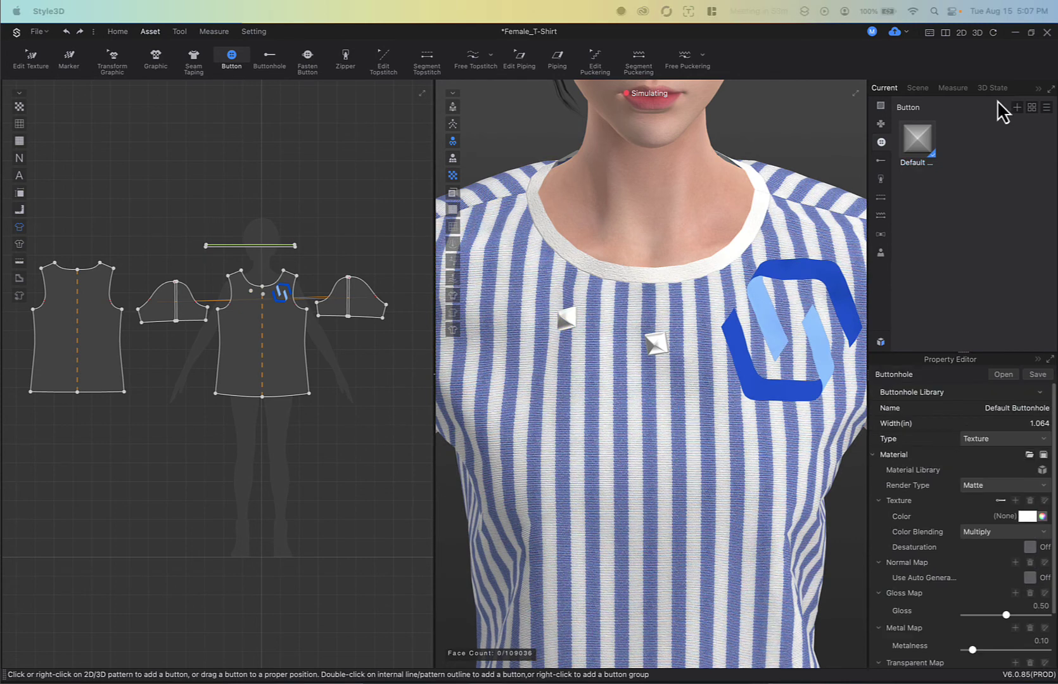
Step: Add a Default Buttonhole just below the center rivet and check its available types
left_click(879, 163)
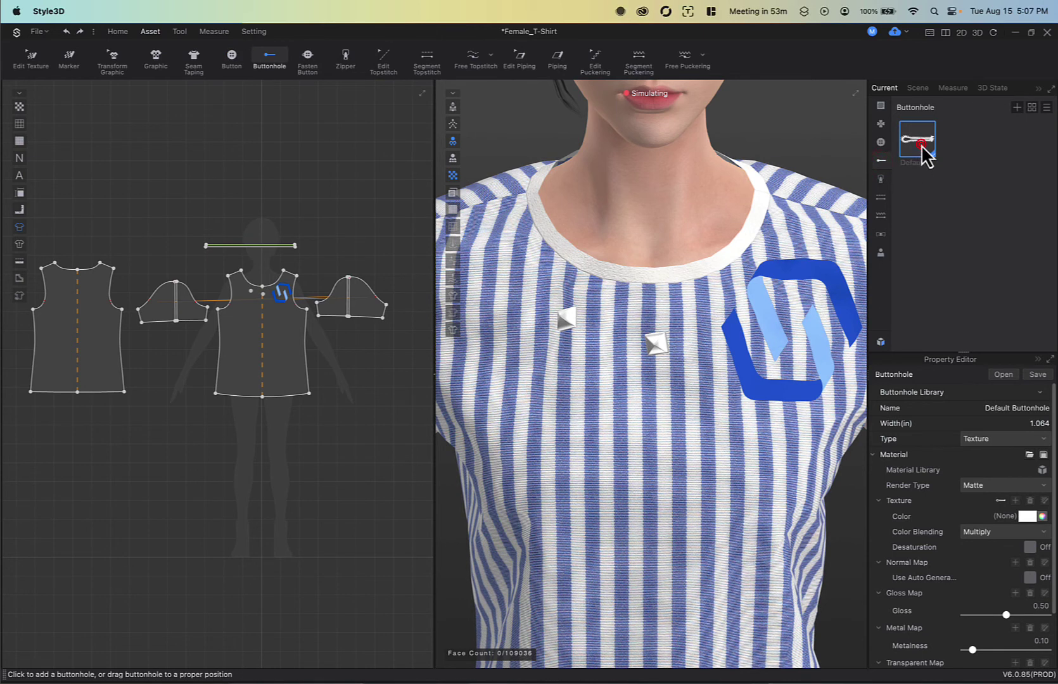
left_click(669, 392)
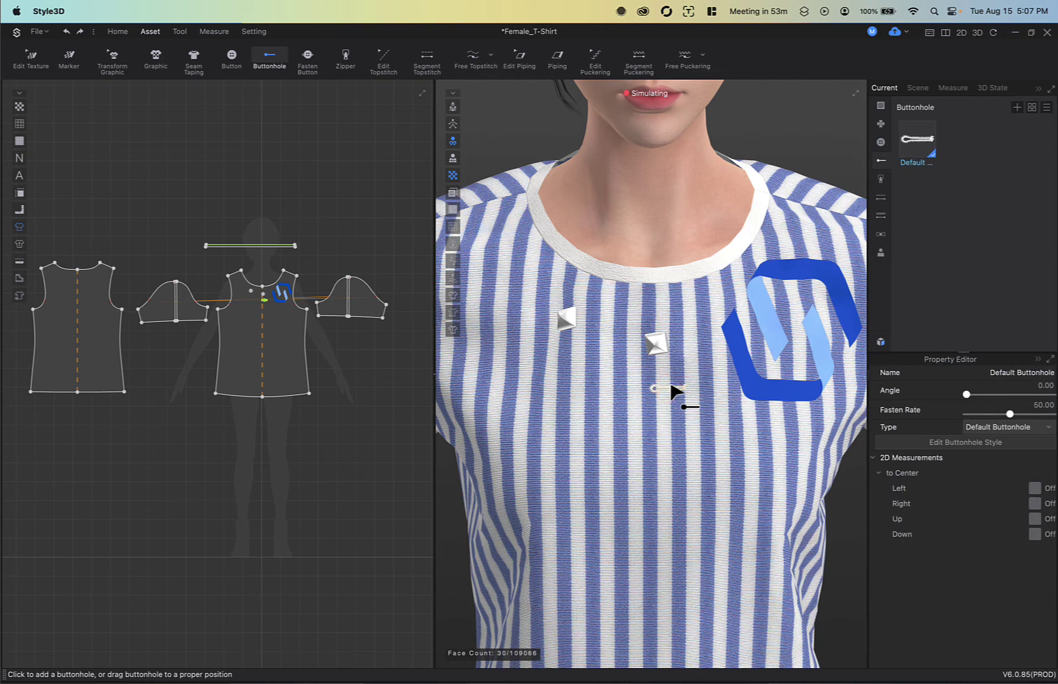
left_click(1043, 428)
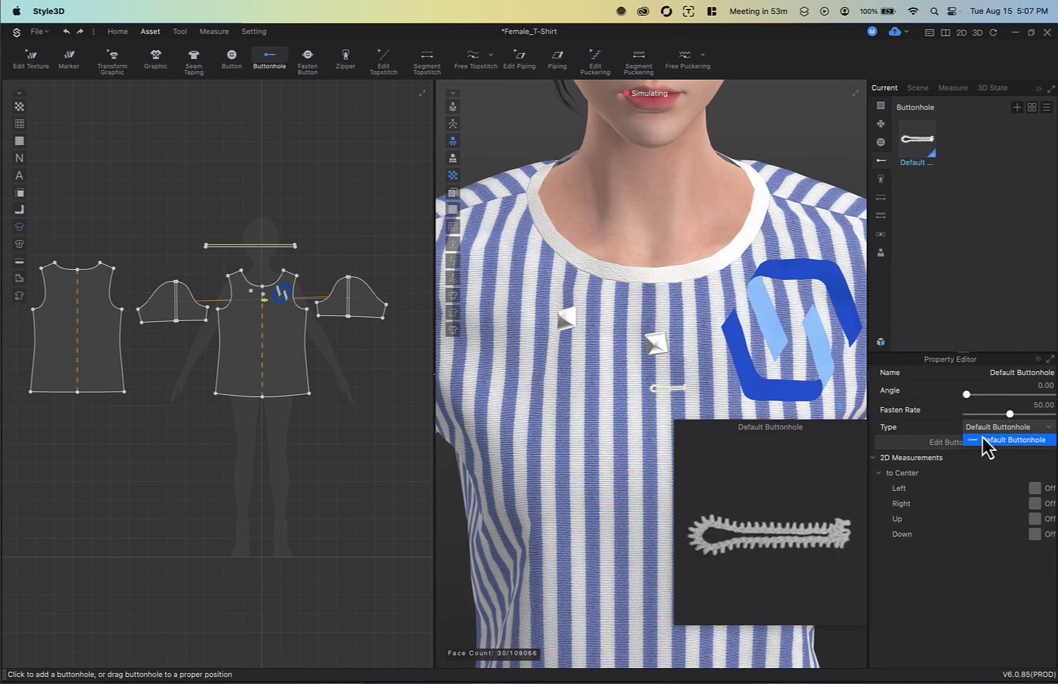
Step: Edit the buttonhole style and change its texture color to dark red
left_click(910, 440)
left_click(909, 441)
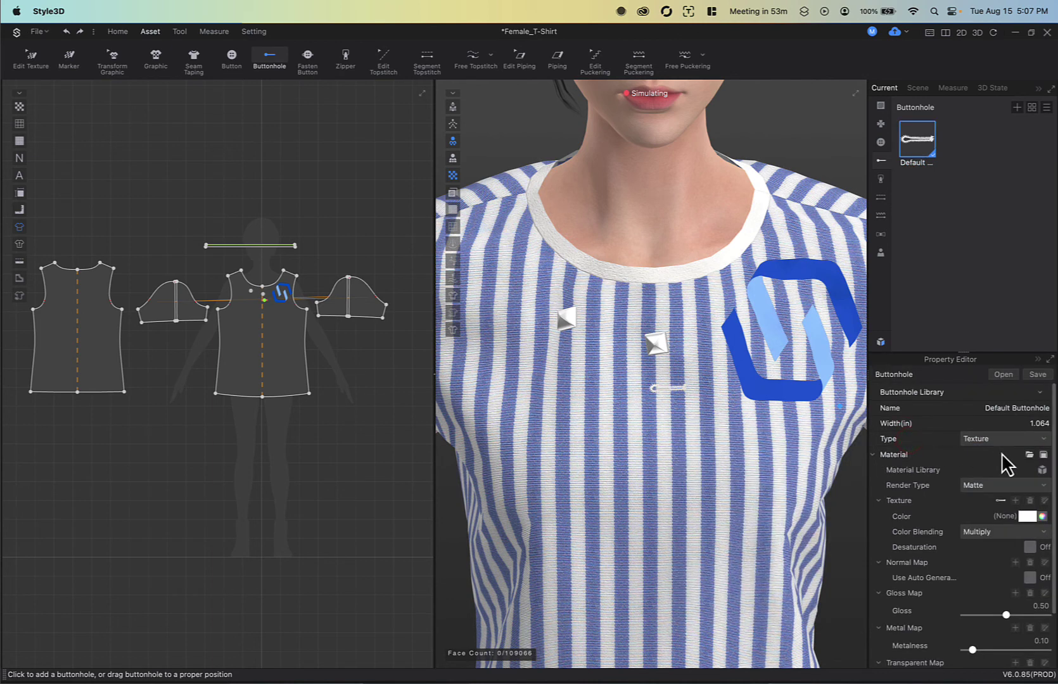
left_click(1028, 517)
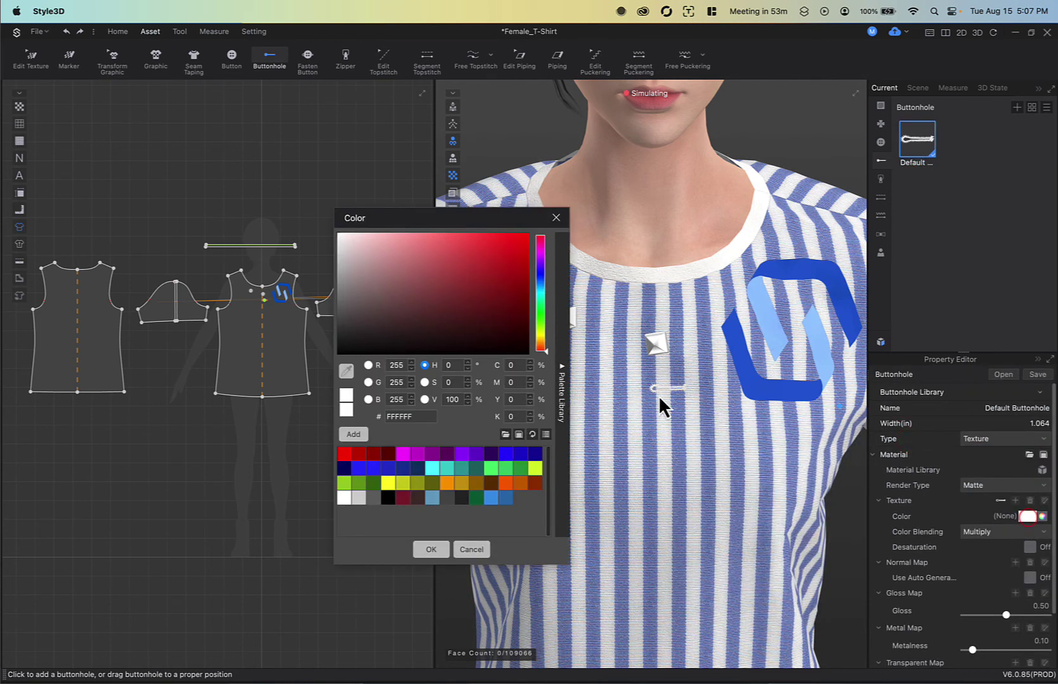
left_click(500, 289)
left_click(509, 263)
left_click(432, 550)
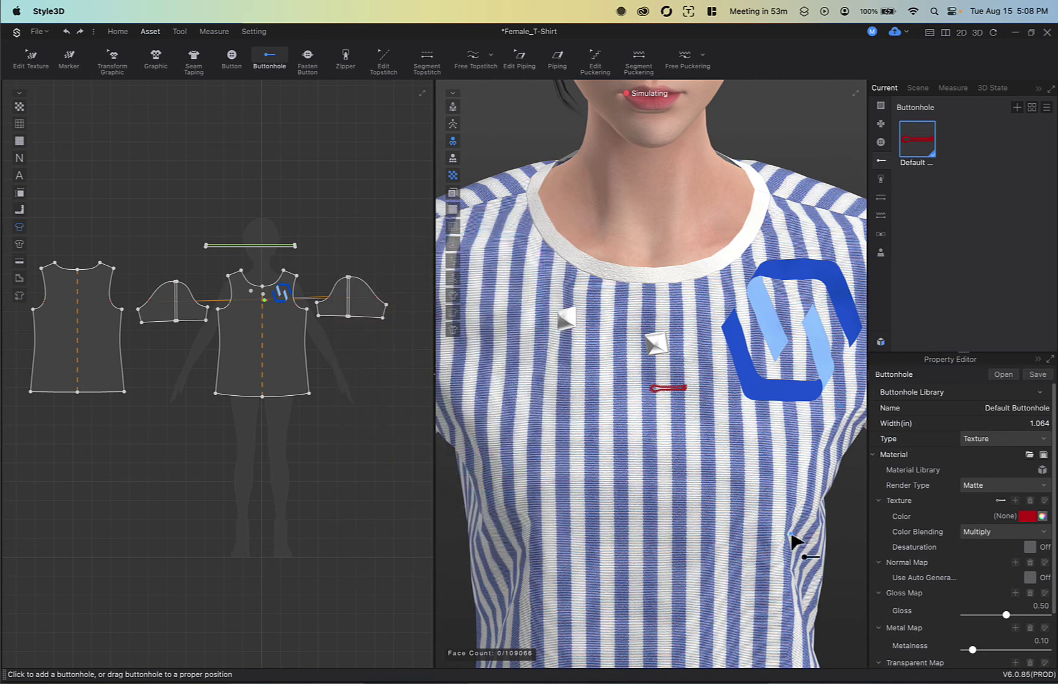
Step: Examine the default zipper style's Teeth, Stripe, Slider, Puller and Stopper settings
left_click(881, 179)
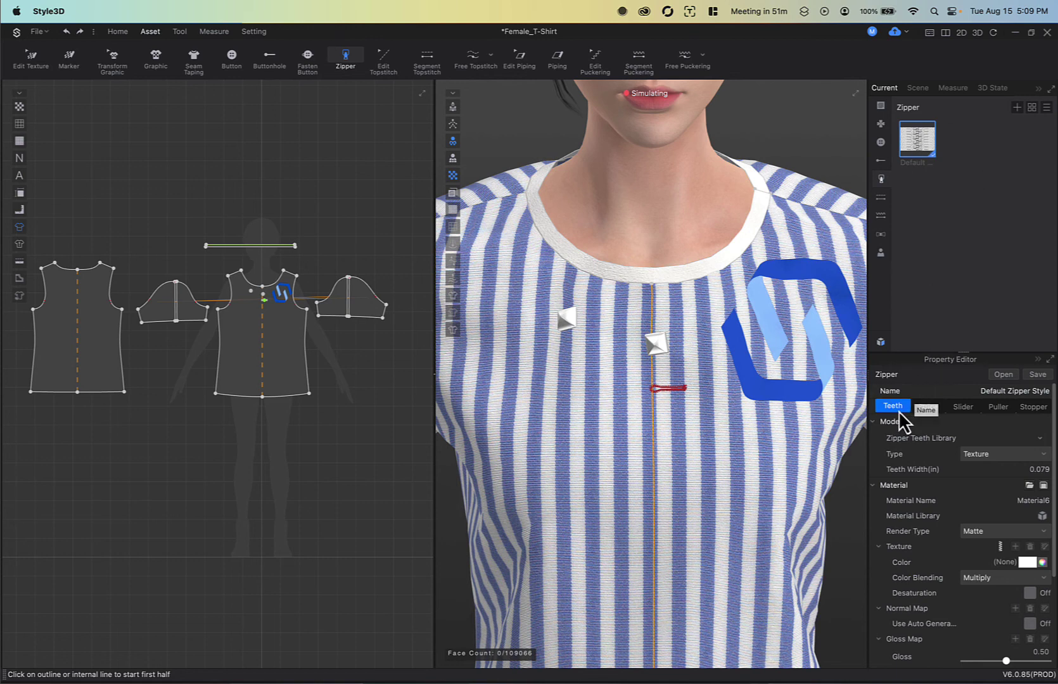
left_click(927, 406)
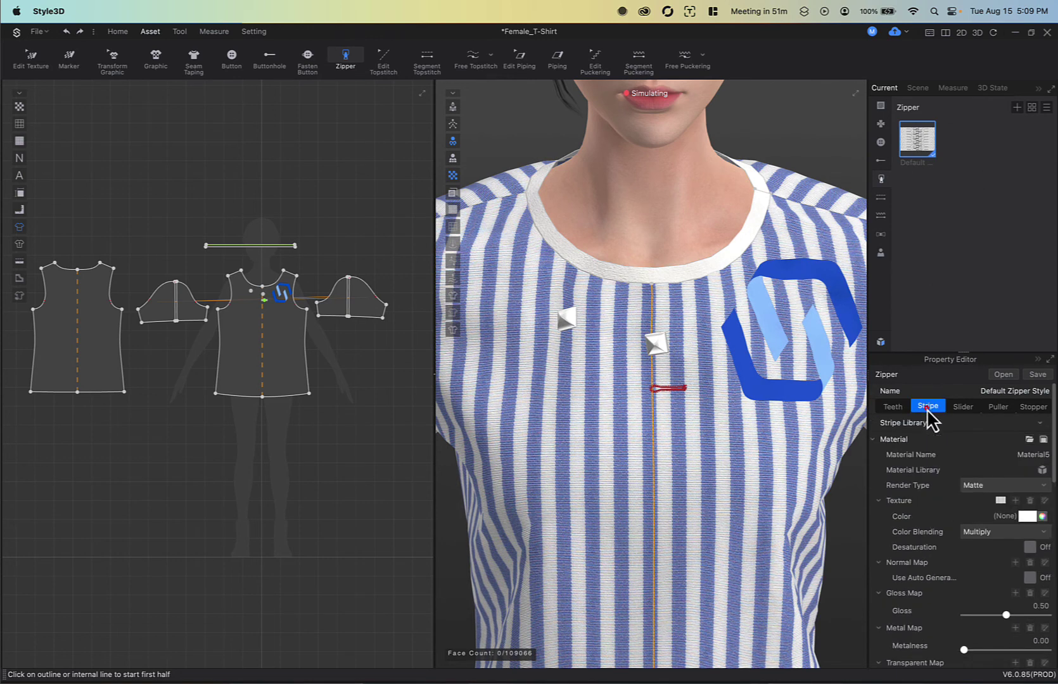
left_click(955, 408)
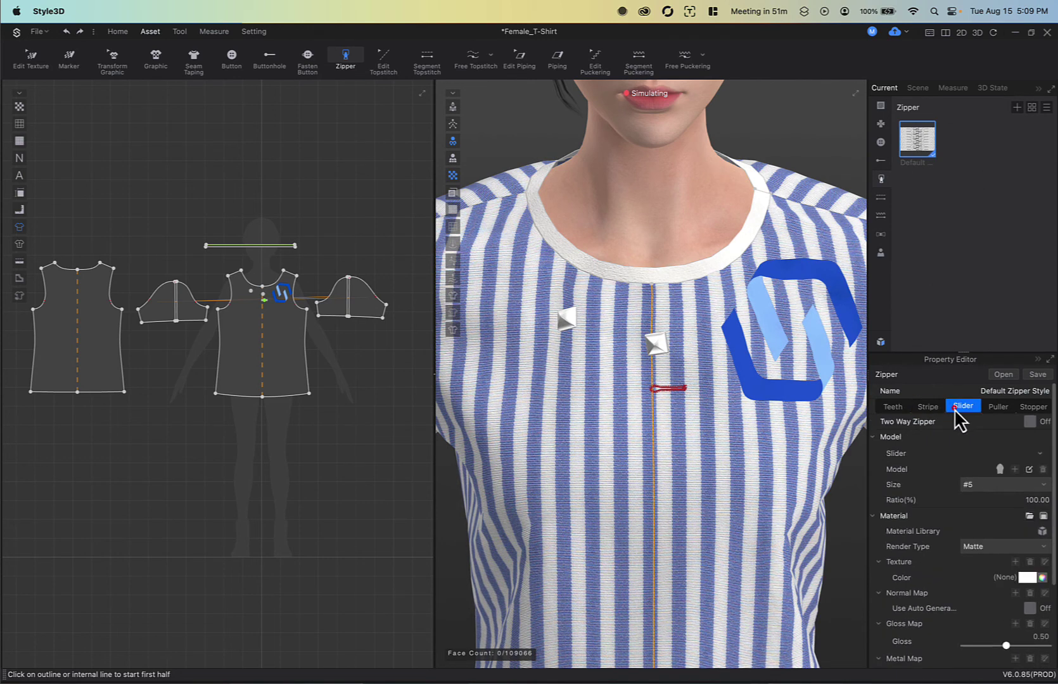
left_click(999, 407)
left_click(1043, 408)
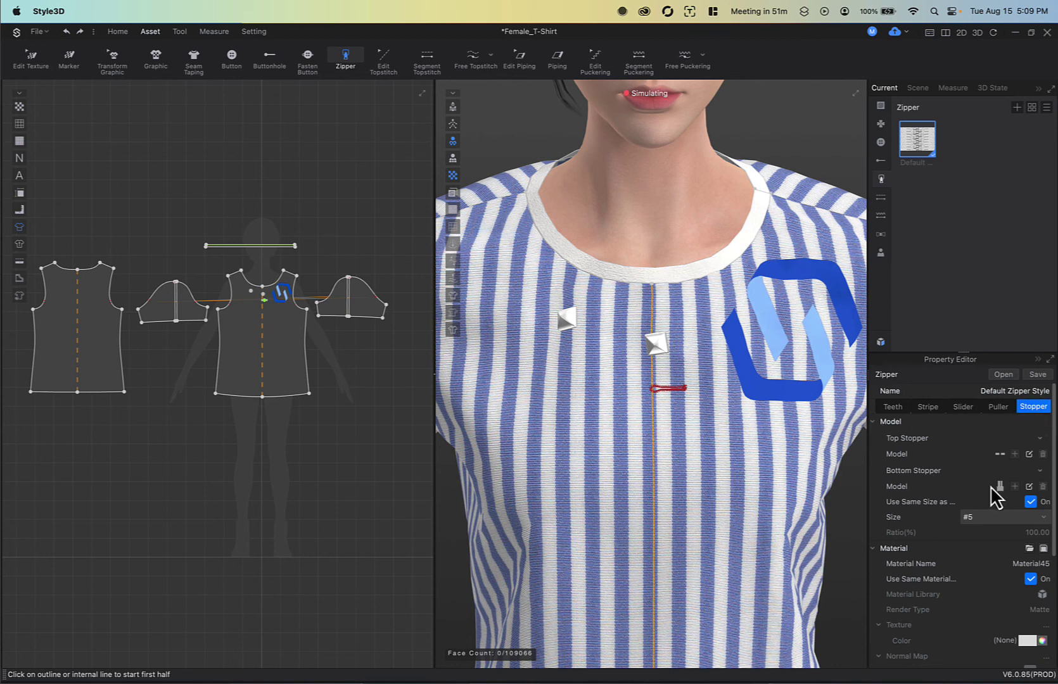
left_click(894, 407)
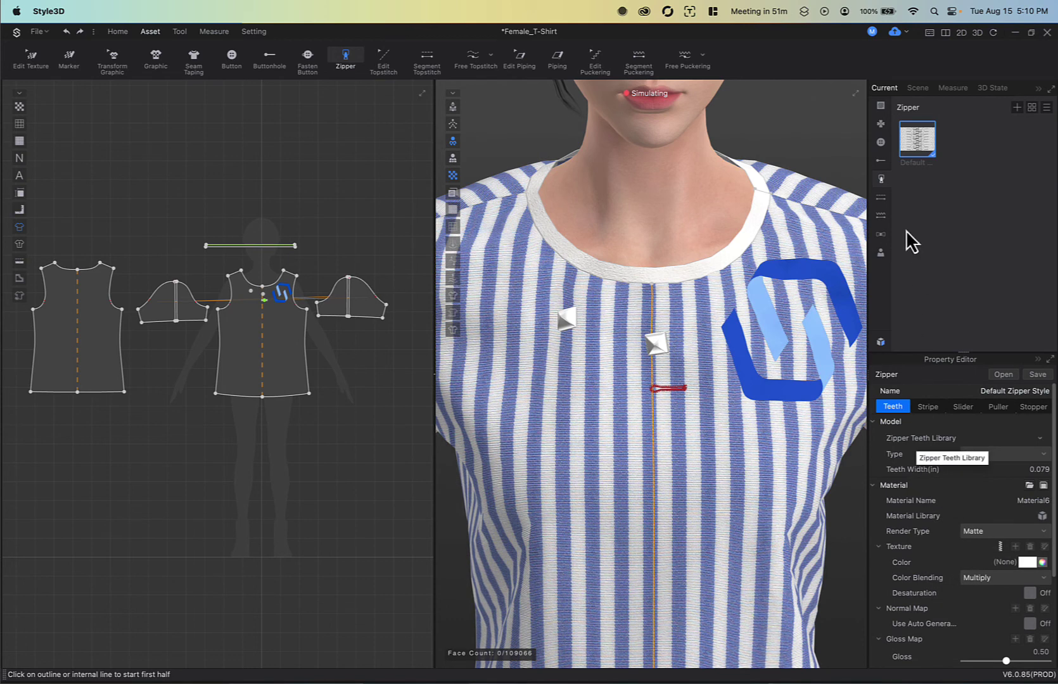
Step: Set the default topstitch style's stitch type to Zigzag Chainstitch
left_click(885, 199)
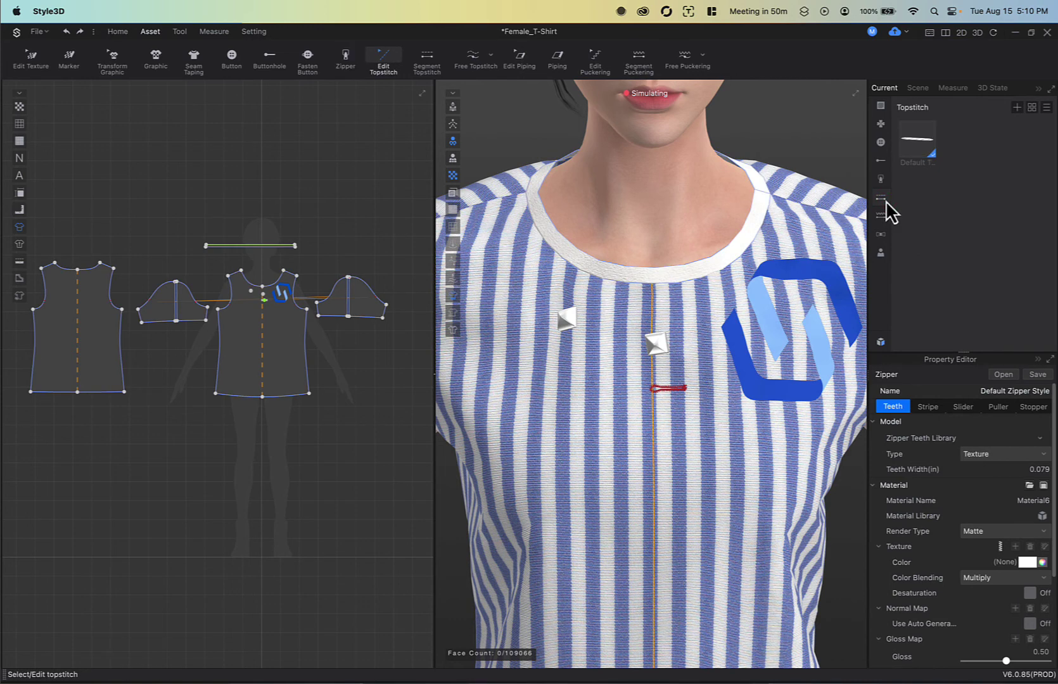
left_click(921, 151)
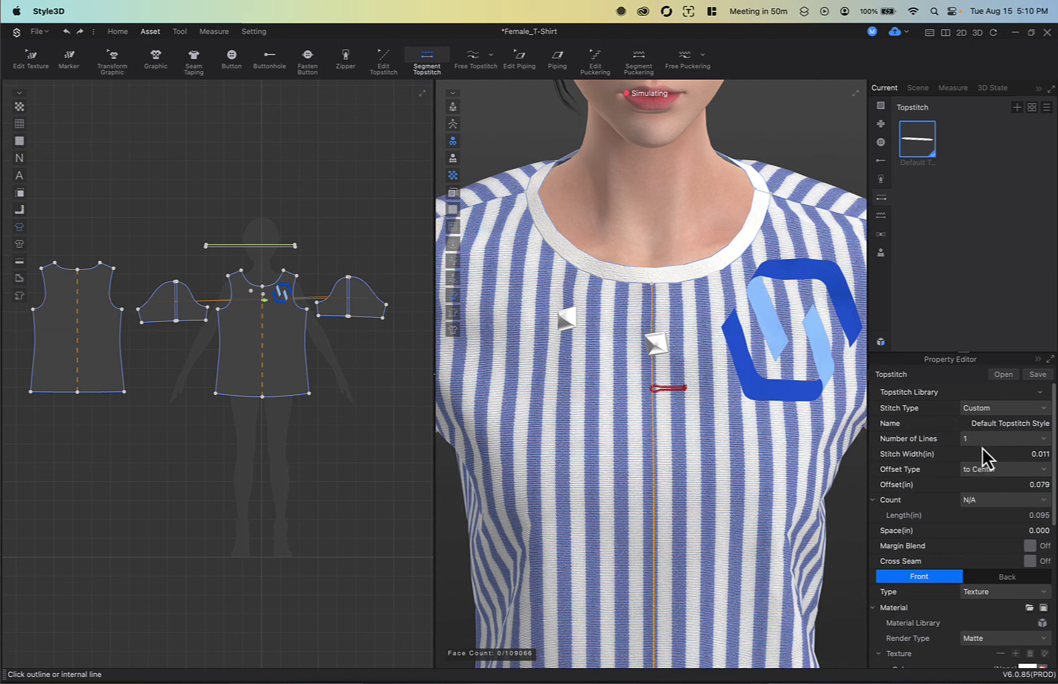
left_click(1037, 407)
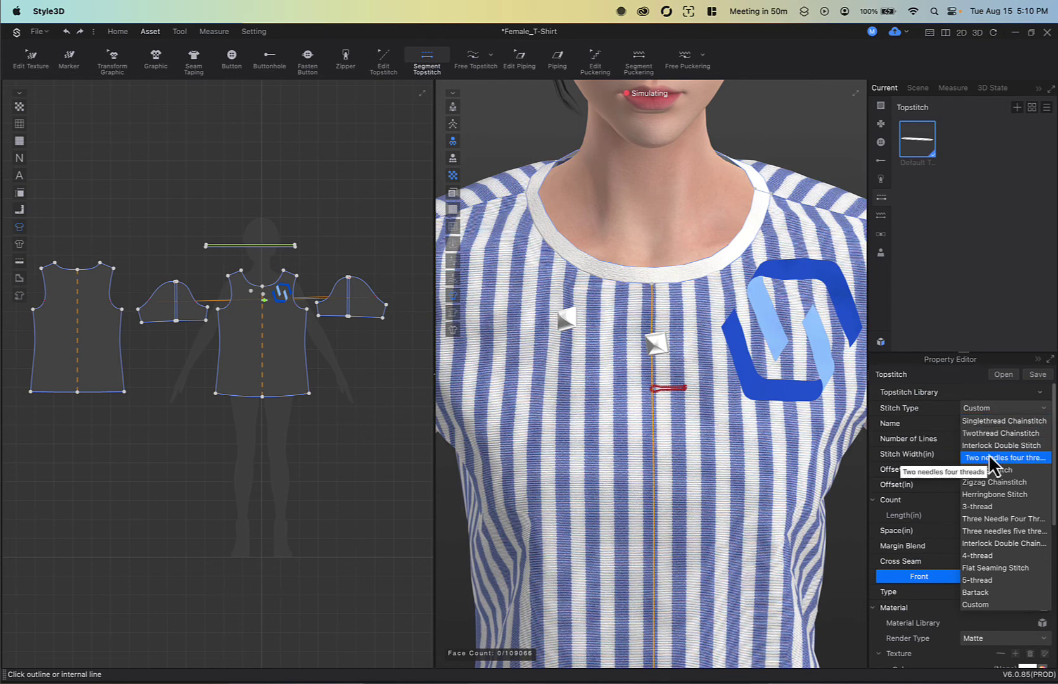
left_click(1007, 484)
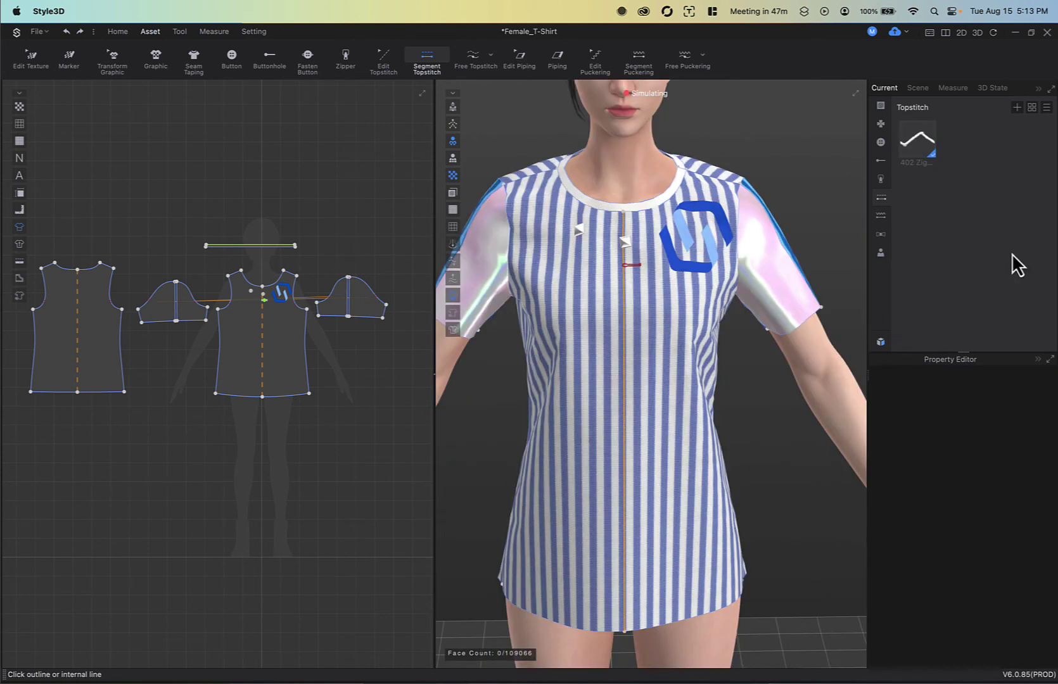
Step: Apply the 402 Zigzag Lockstitch style to all pattern pieces at once with Segment Topstitch
left_click(929, 150)
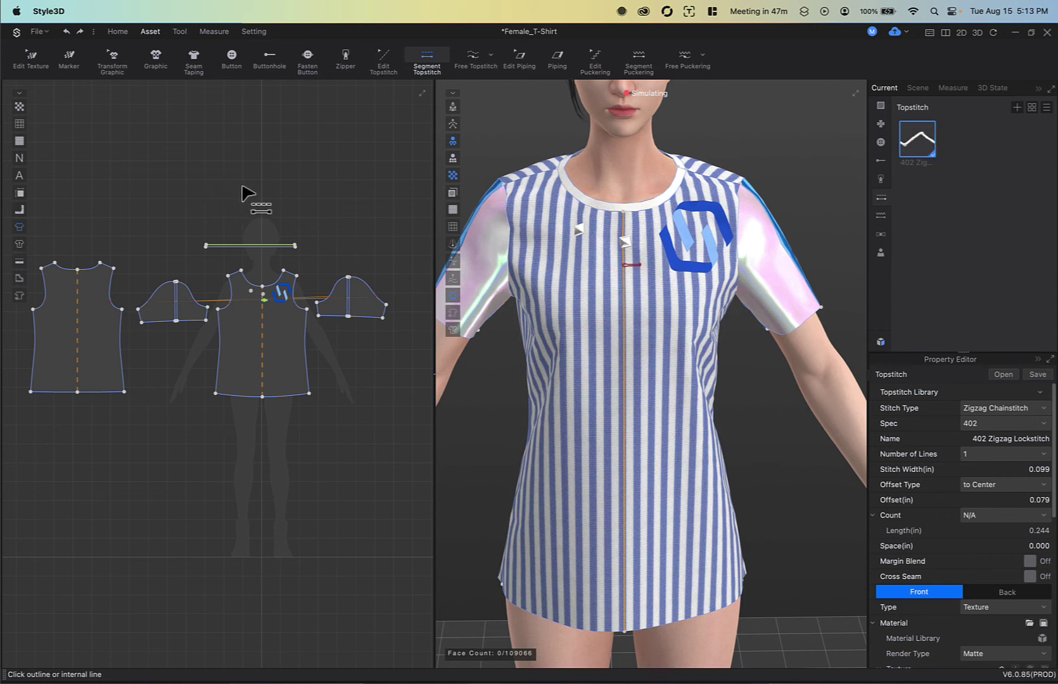
scroll(335, 176, "down", 2)
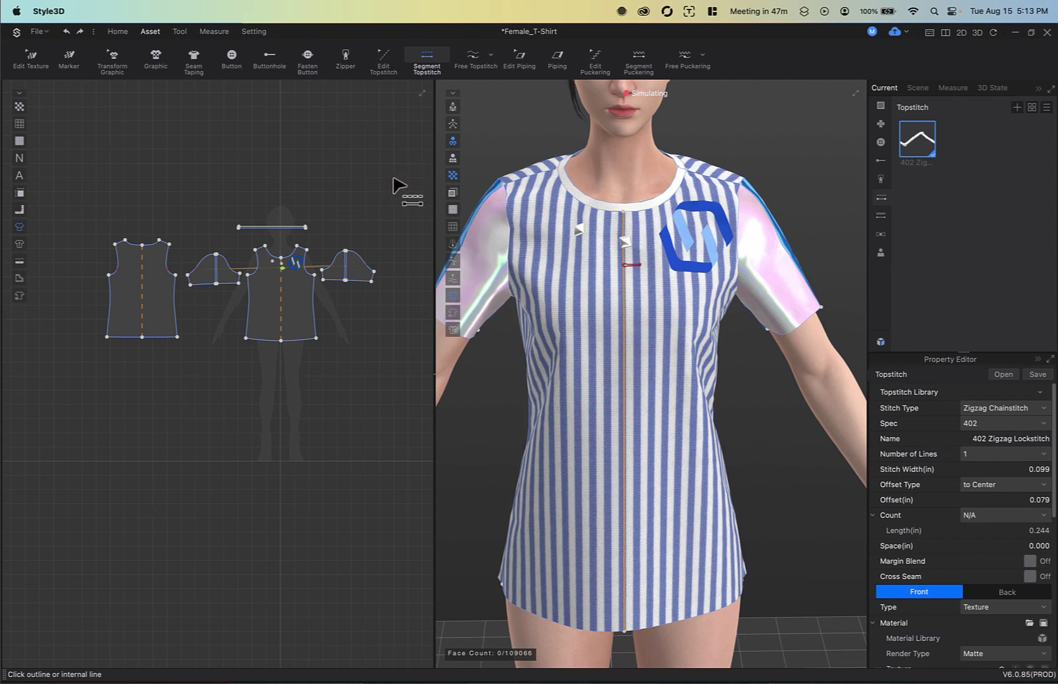
left_click_drag(404, 184, 78, 359)
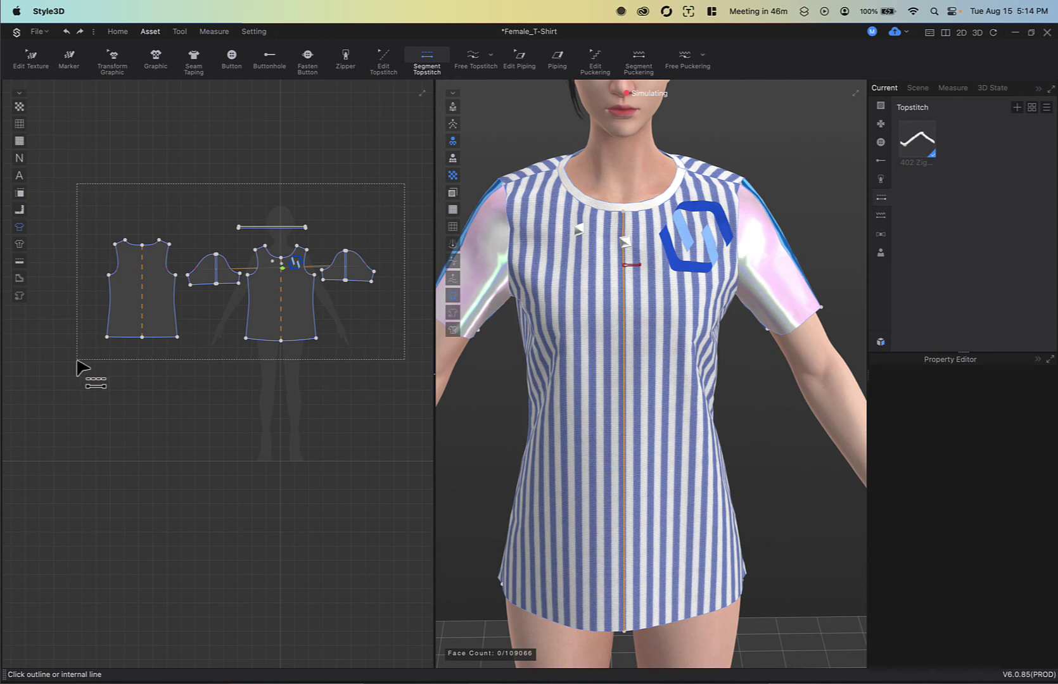
Step: Apply the zigzag topstitch to the outlines of all pattern pieces and inspect the stitches around the sleeve hem
left_click_drag(77, 360, 76, 362)
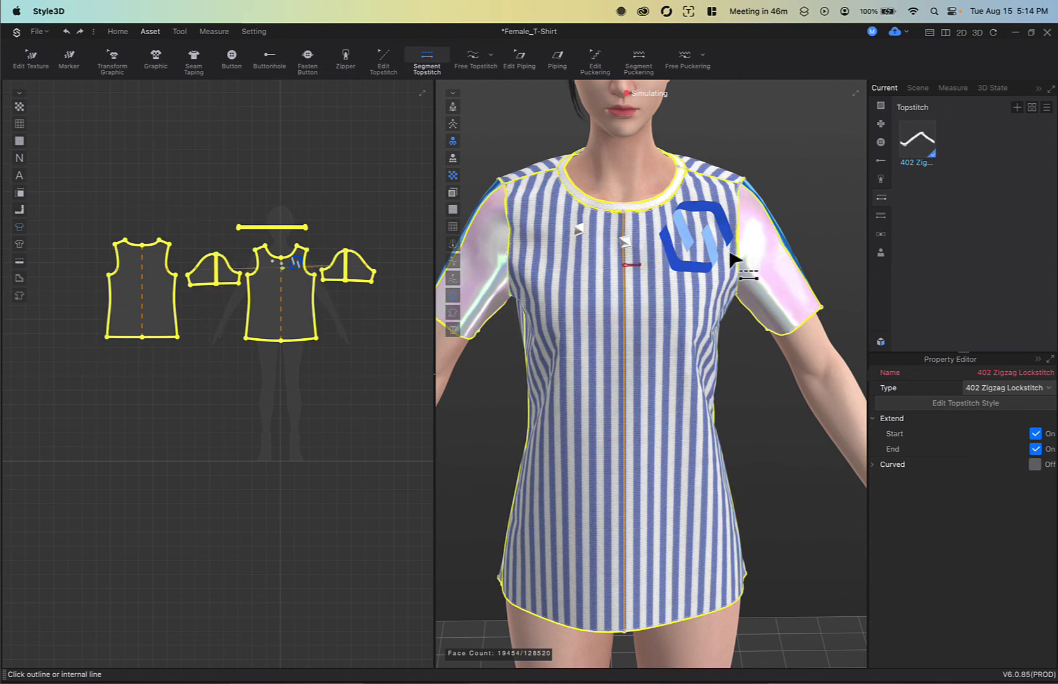
right_click_drag(782, 243, 689, 250)
scroll(689, 250, "up", 6)
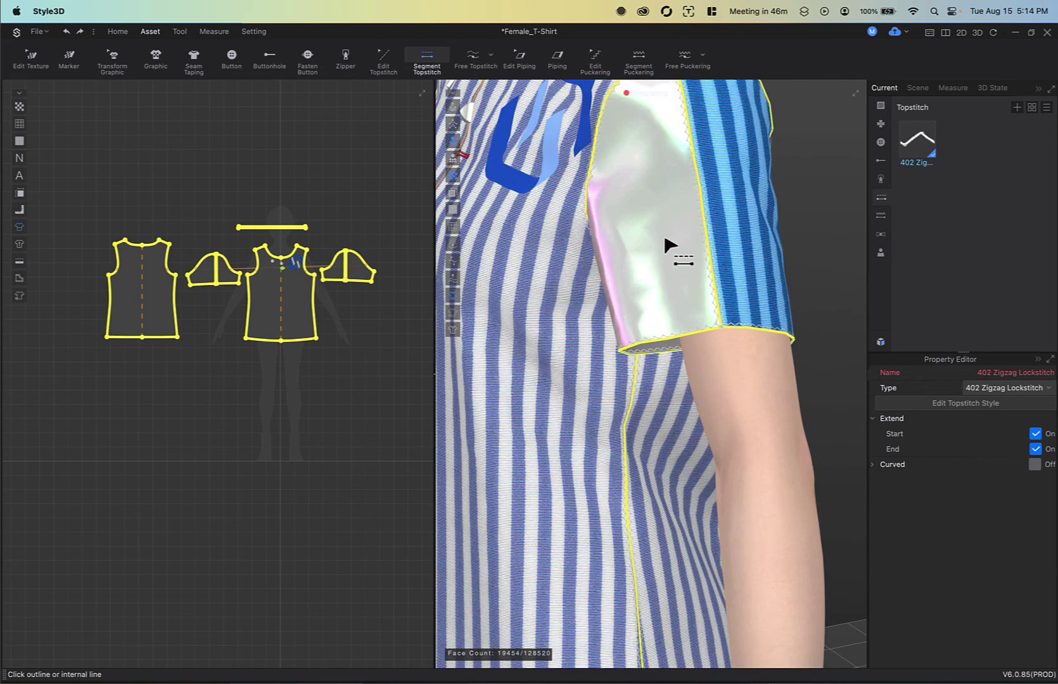
scroll(675, 259, "up", 5)
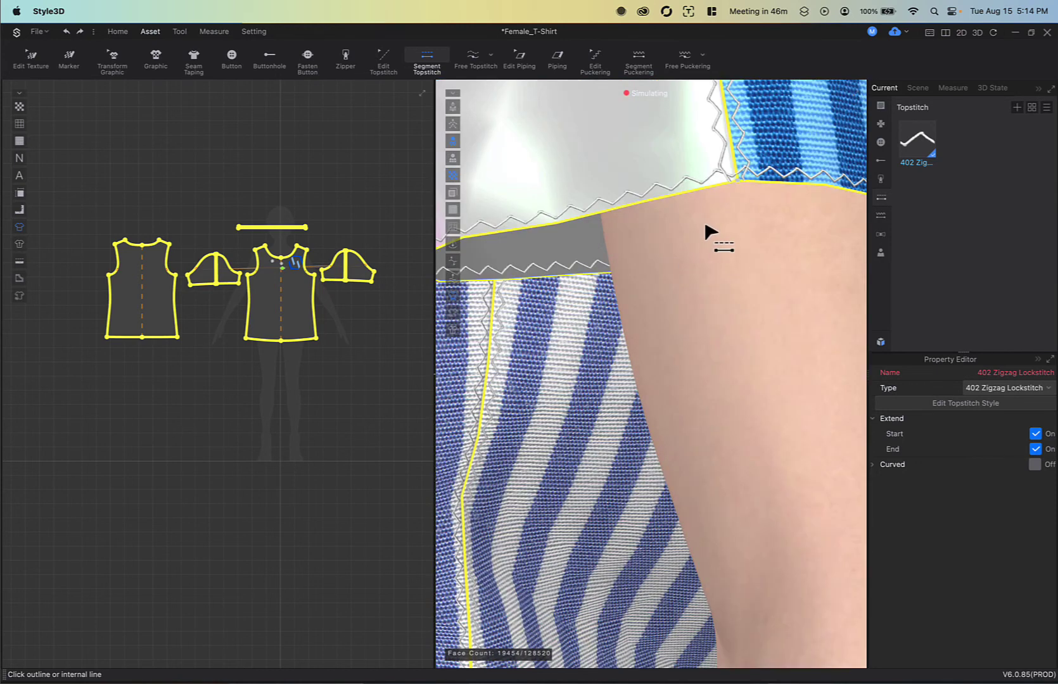
scroll(647, 313, "up", 2)
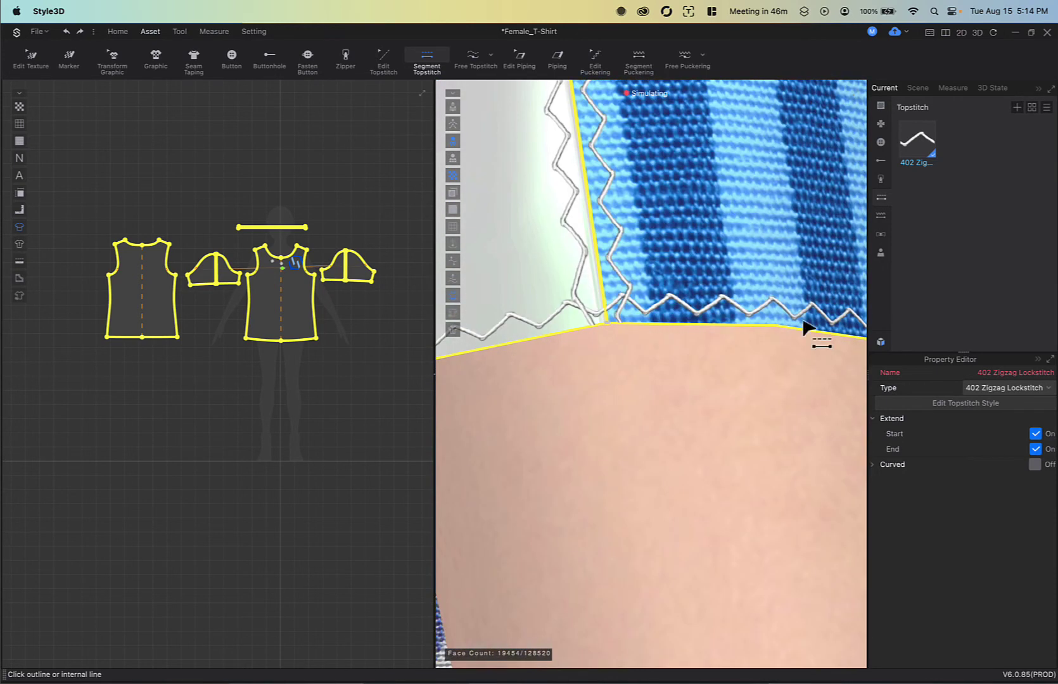
Step: Change the applied topstitch style's stitch type to Two needles four threads and simulate the garment
left_click(815, 336)
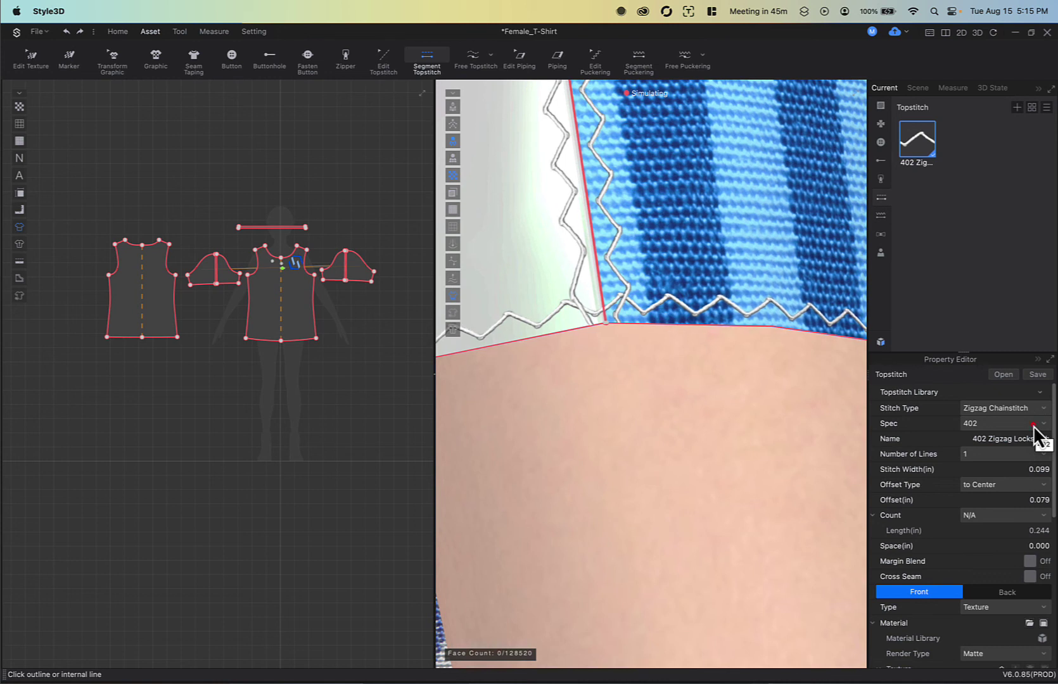
left_click(1033, 424)
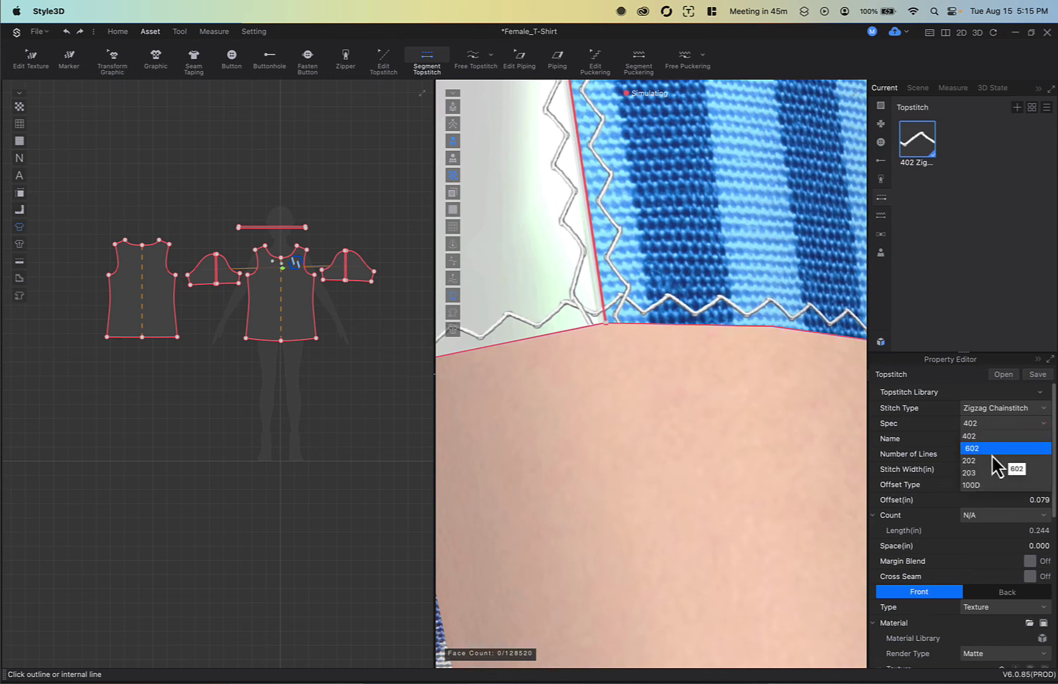
left_click(1044, 418)
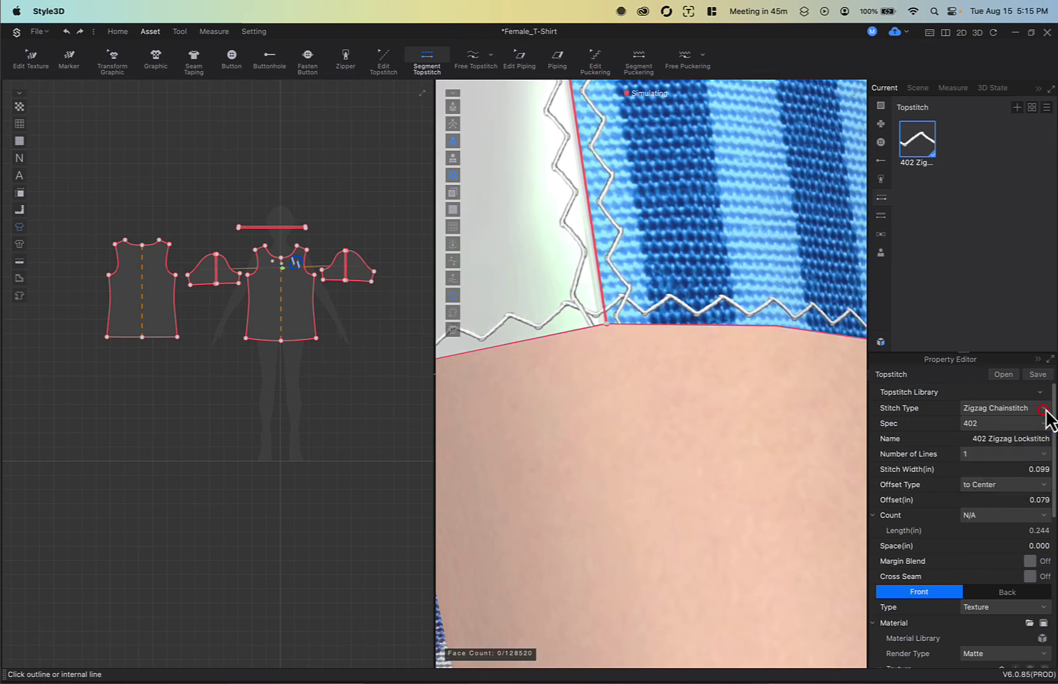
left_click(1039, 409)
left_click(1004, 483)
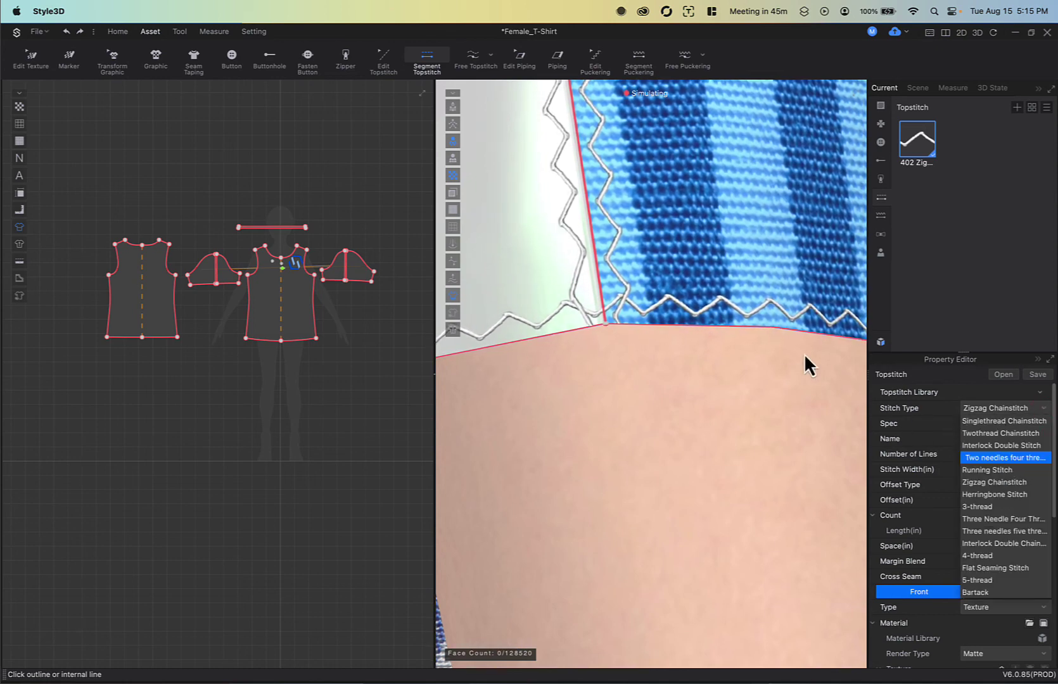
scroll(774, 333, "down", 5)
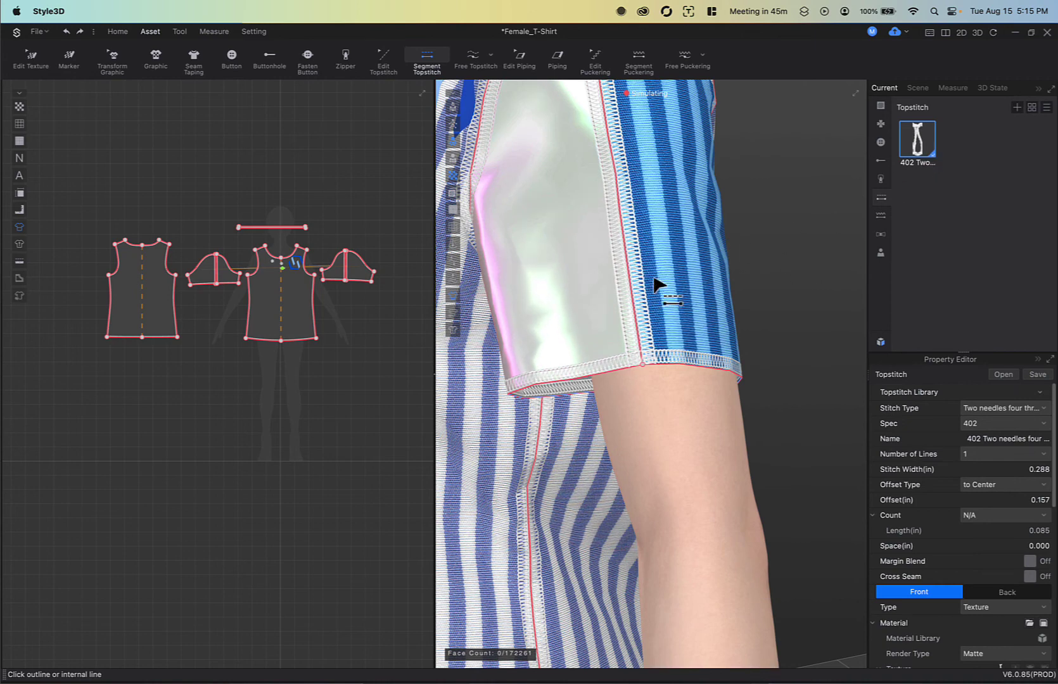
right_click_drag(599, 299, 720, 266)
scroll(677, 301, "down", 5)
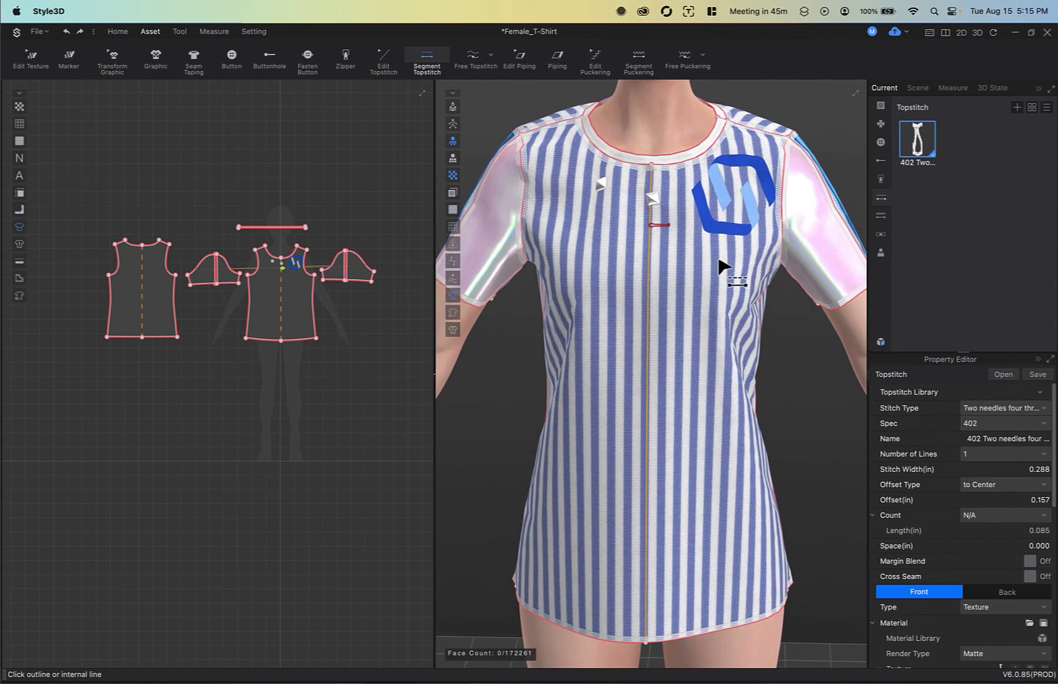
key("space")
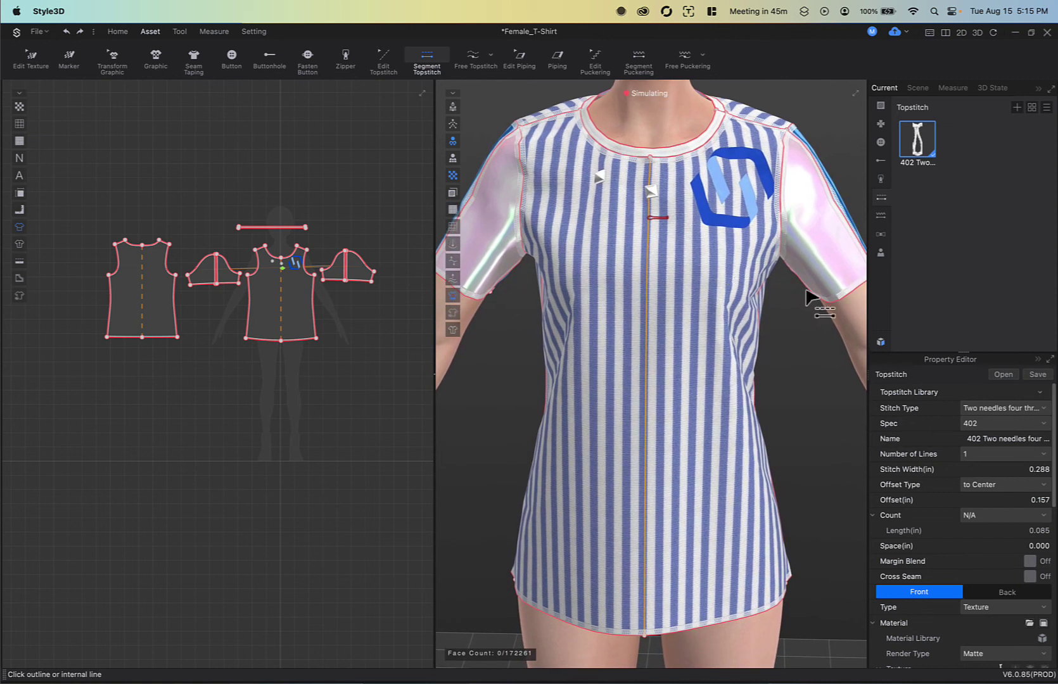
Step: Add a second topstitch style alongside the two-needle four-thread one
left_click(1018, 112)
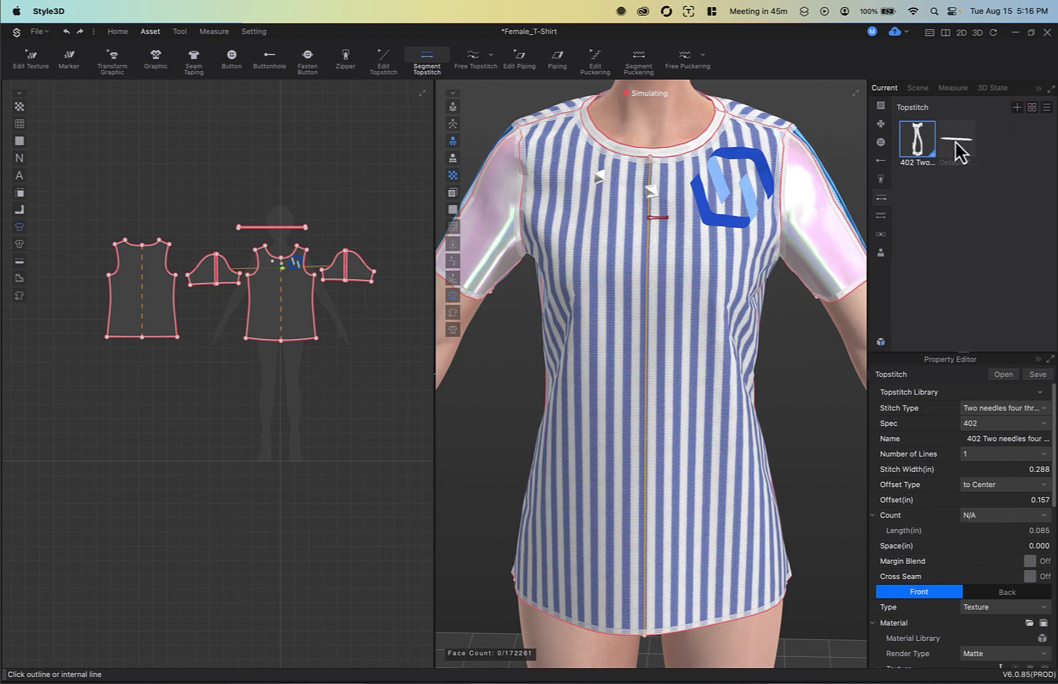
left_click(957, 201)
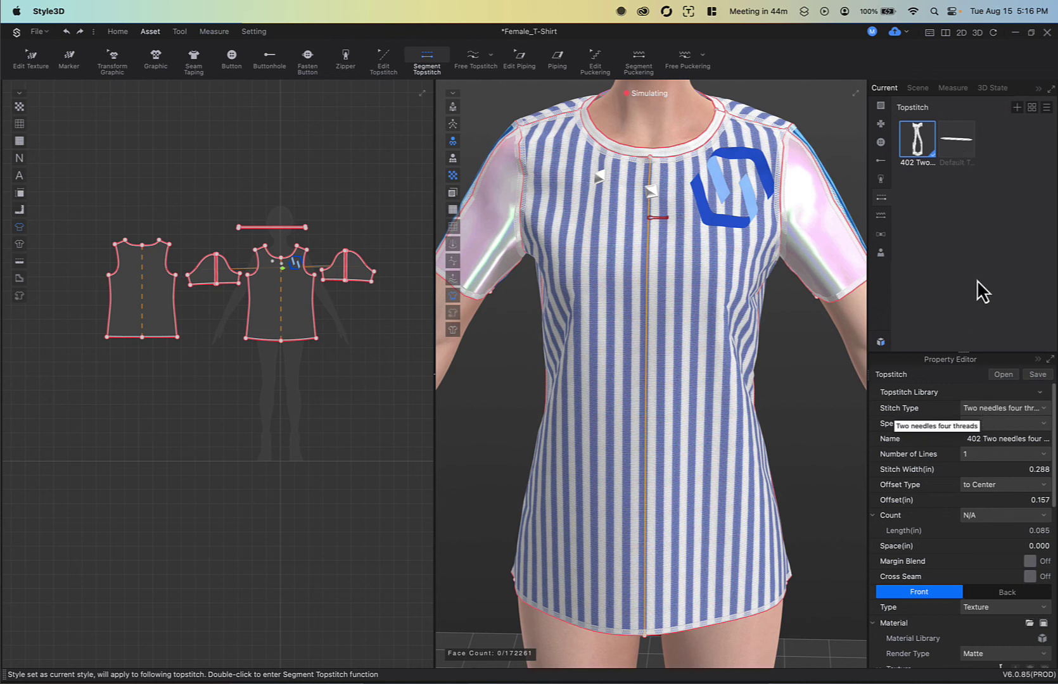
left_click(985, 229)
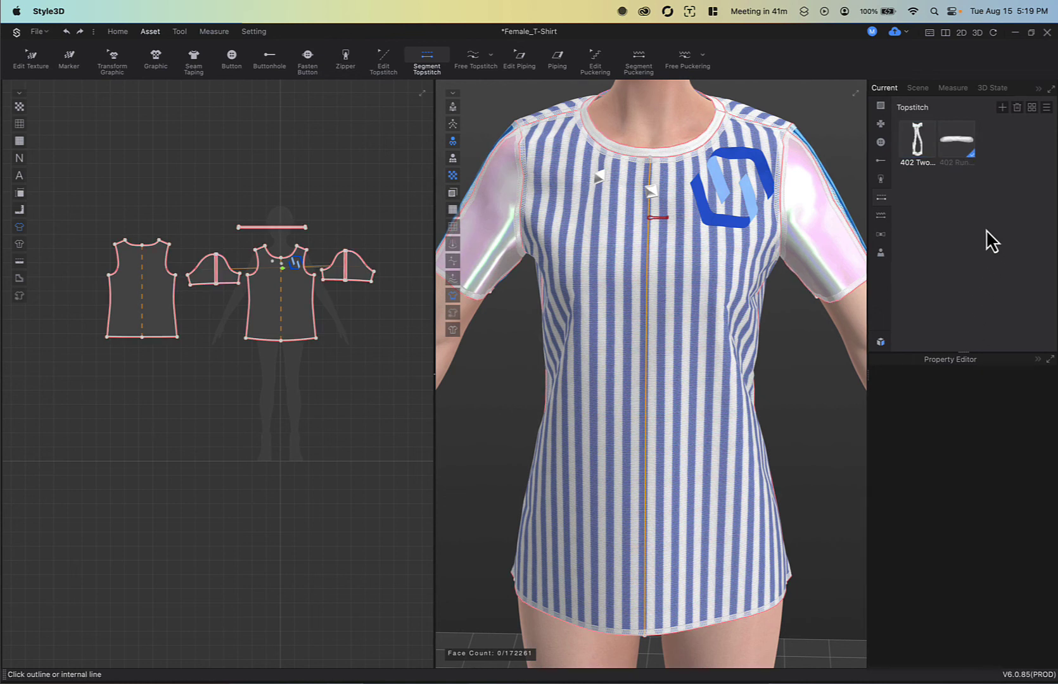
Step: Apply the Default Puckering Style to the bottom hems of the front and back pieces with Segment Puckering
left_click(880, 217)
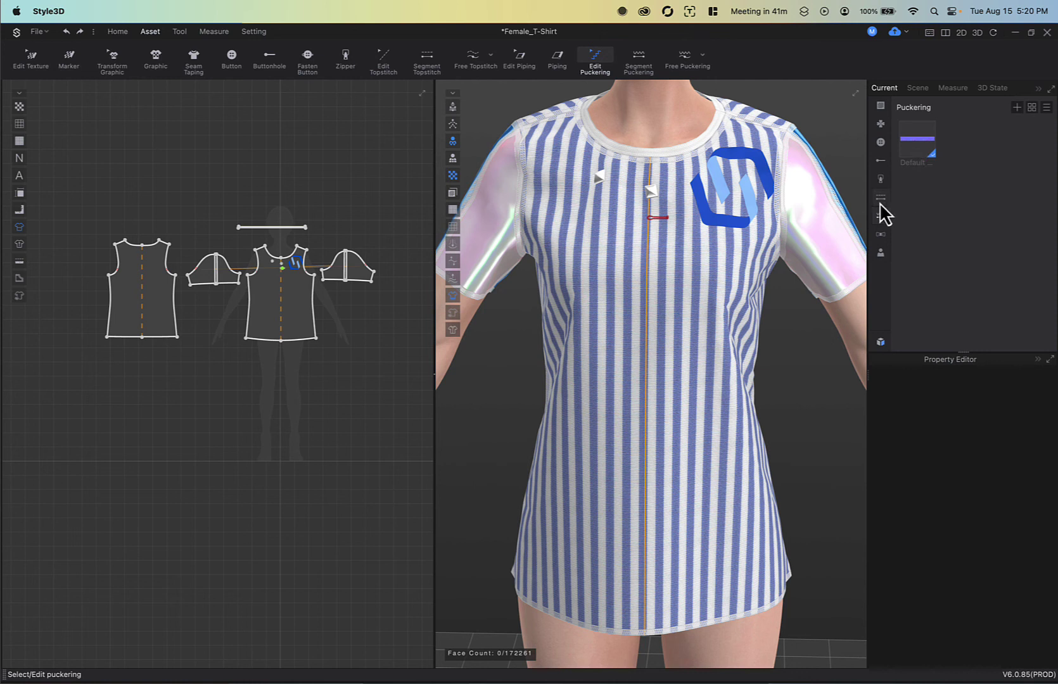
left_click(922, 147)
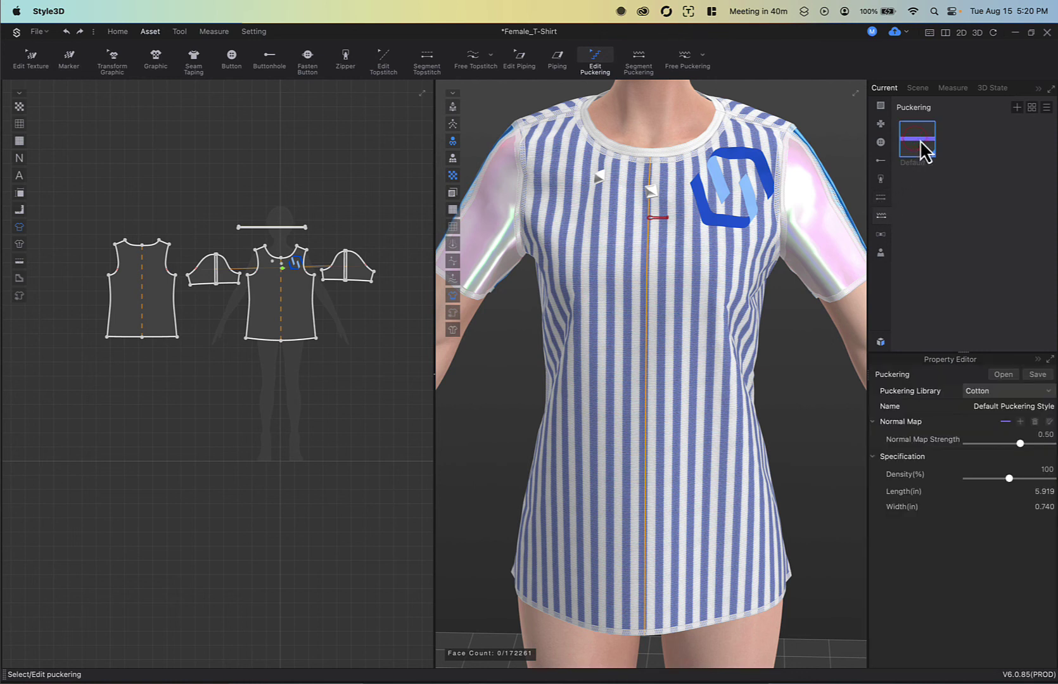
left_click(920, 142)
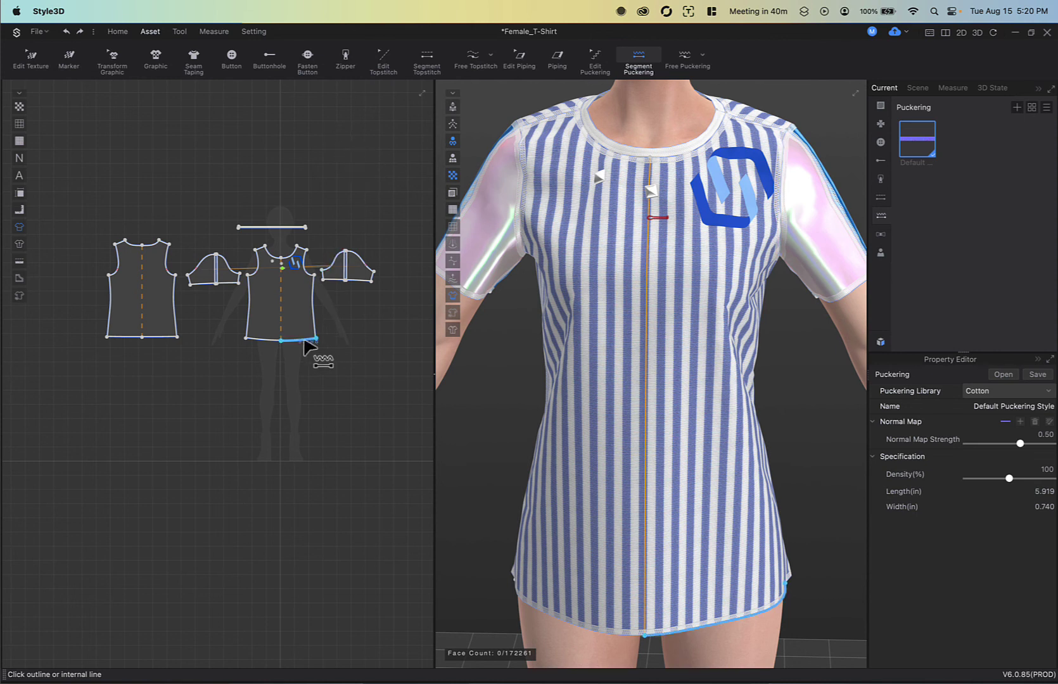
left_click_drag(332, 374, 272, 419)
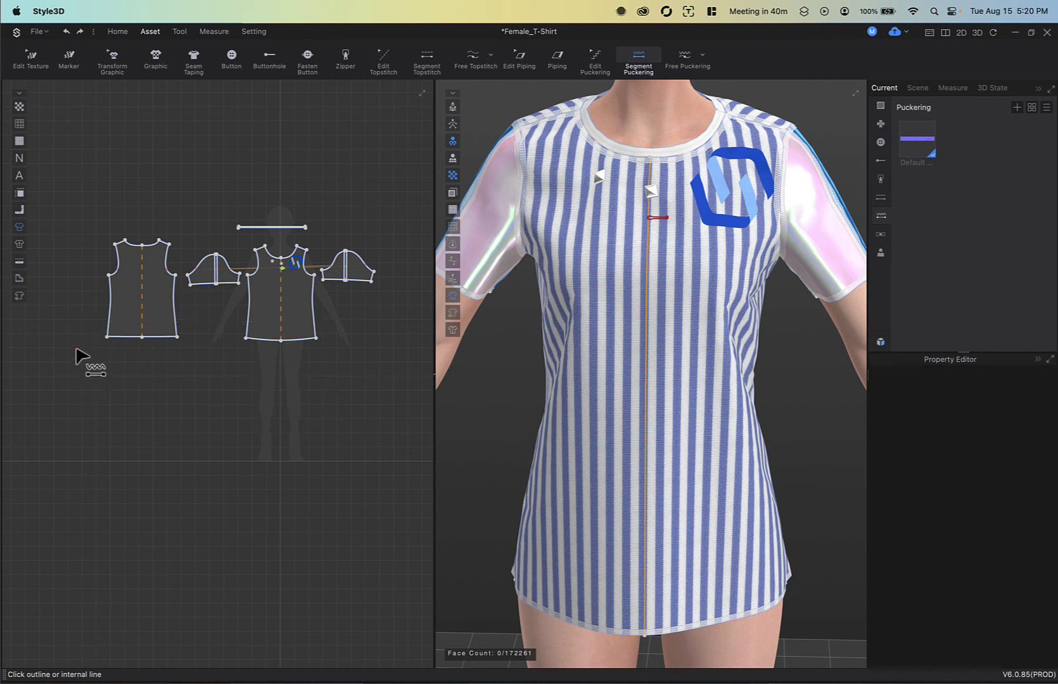
left_click_drag(75, 348, 343, 325)
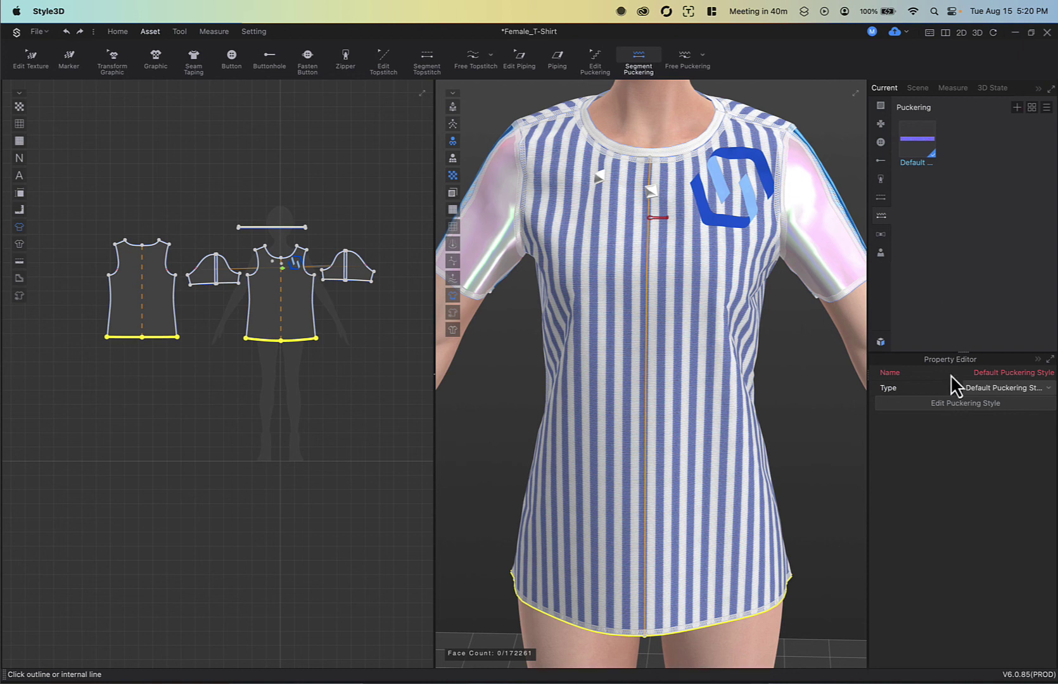
Step: Check the Trim and Avatar assets, hide all patterns in the 3D view and show the avatar from the front
left_click(884, 236)
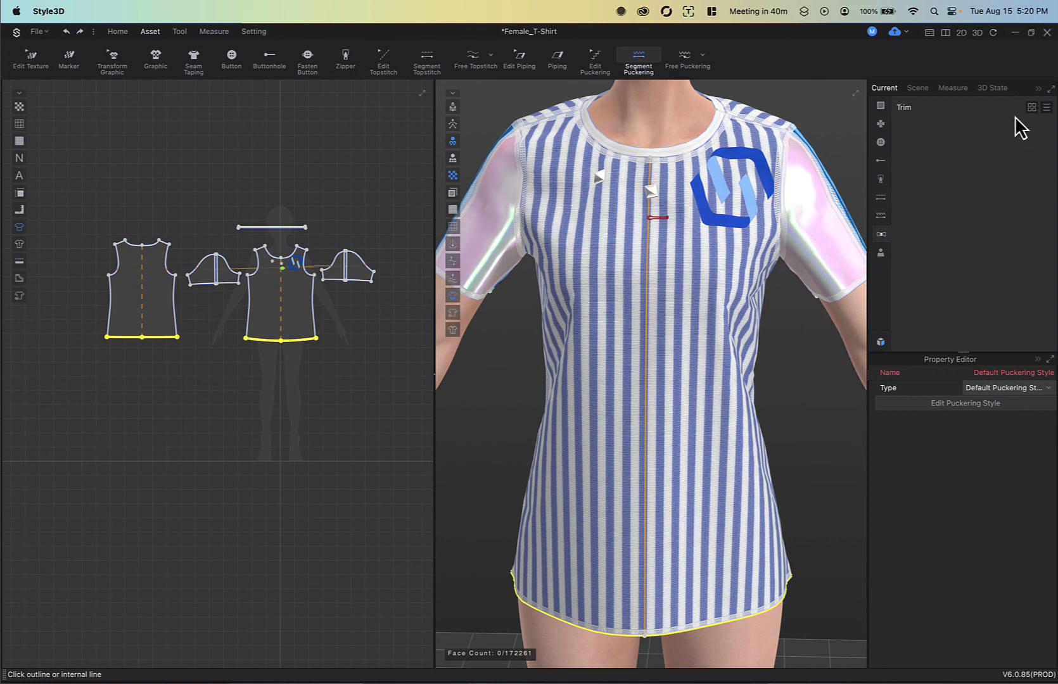
left_click(881, 255)
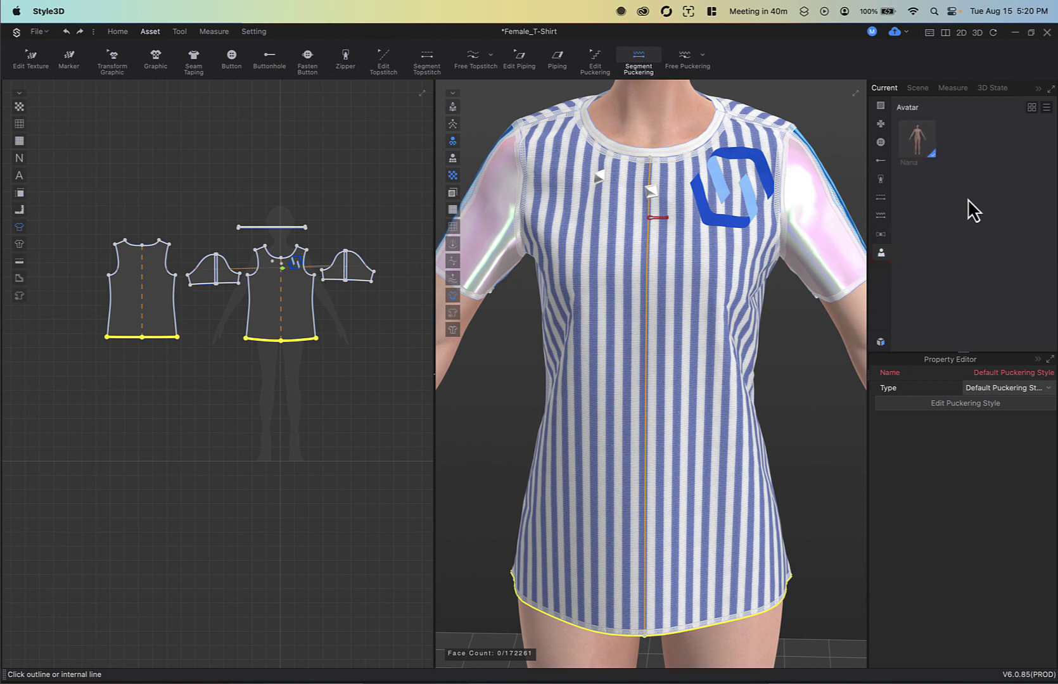
right_click(806, 313)
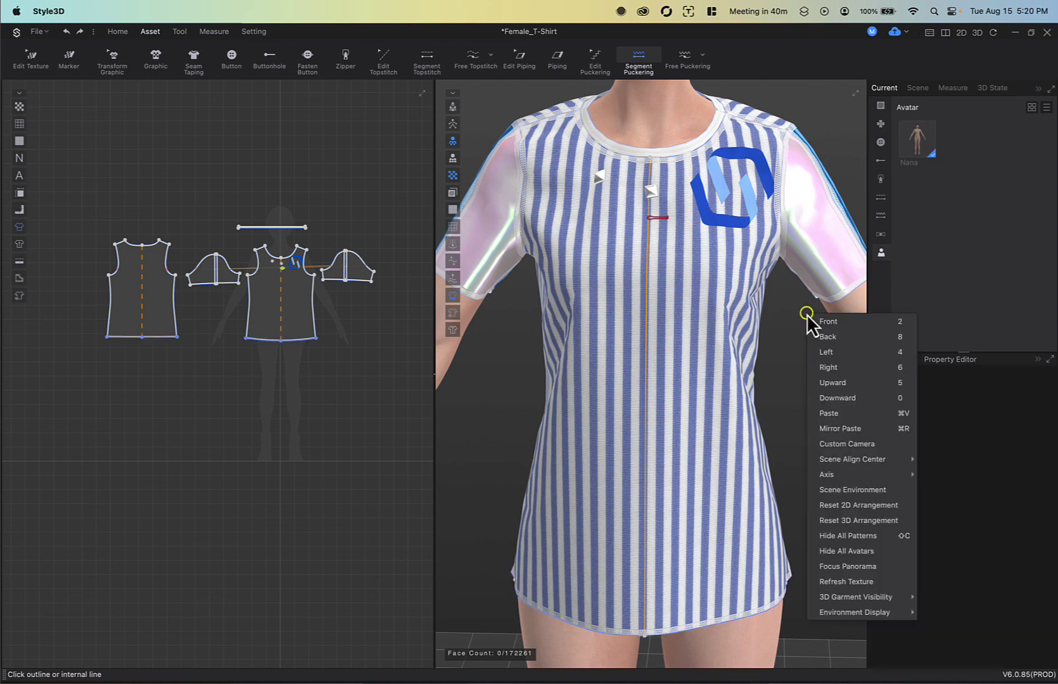
left_click(878, 534)
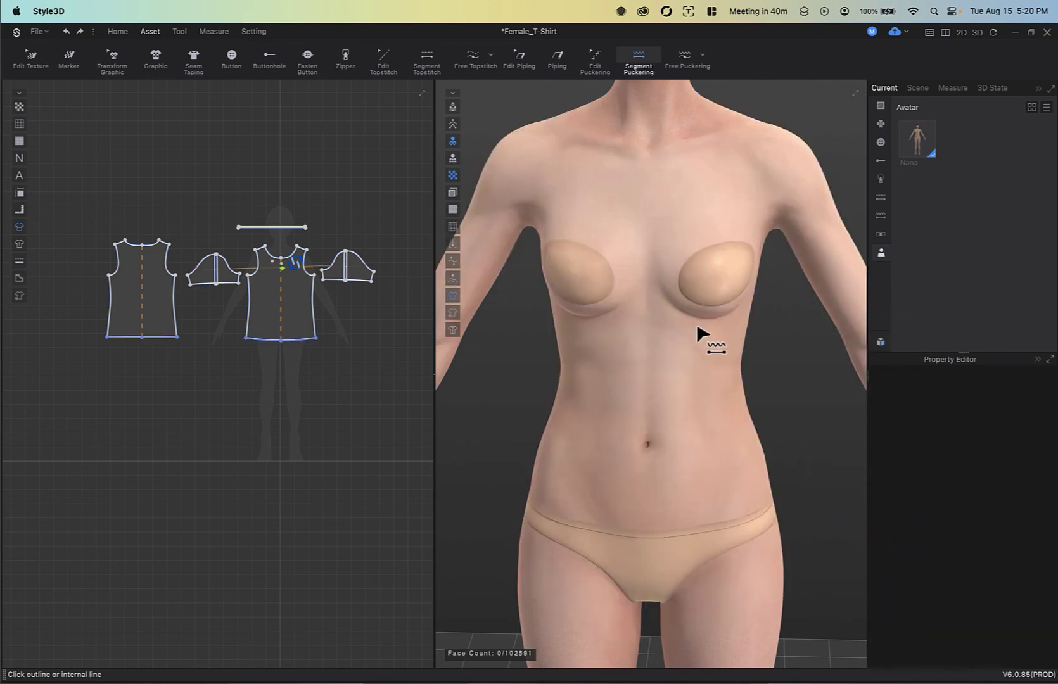
key("2")
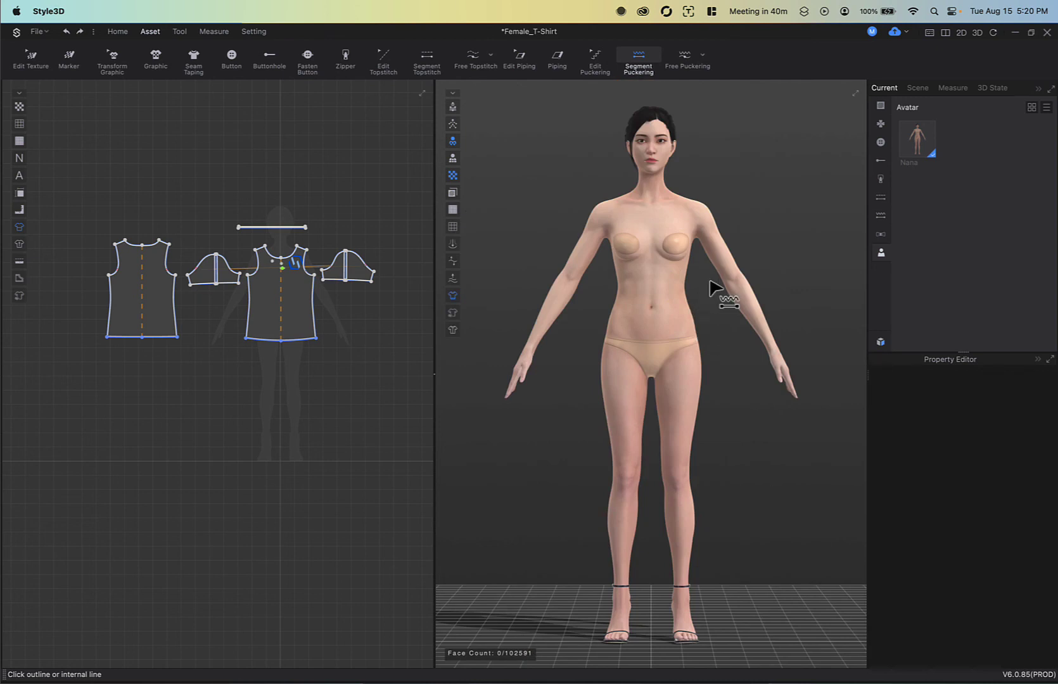
Step: Replace the Nana avatar with Ada
left_click(919, 142)
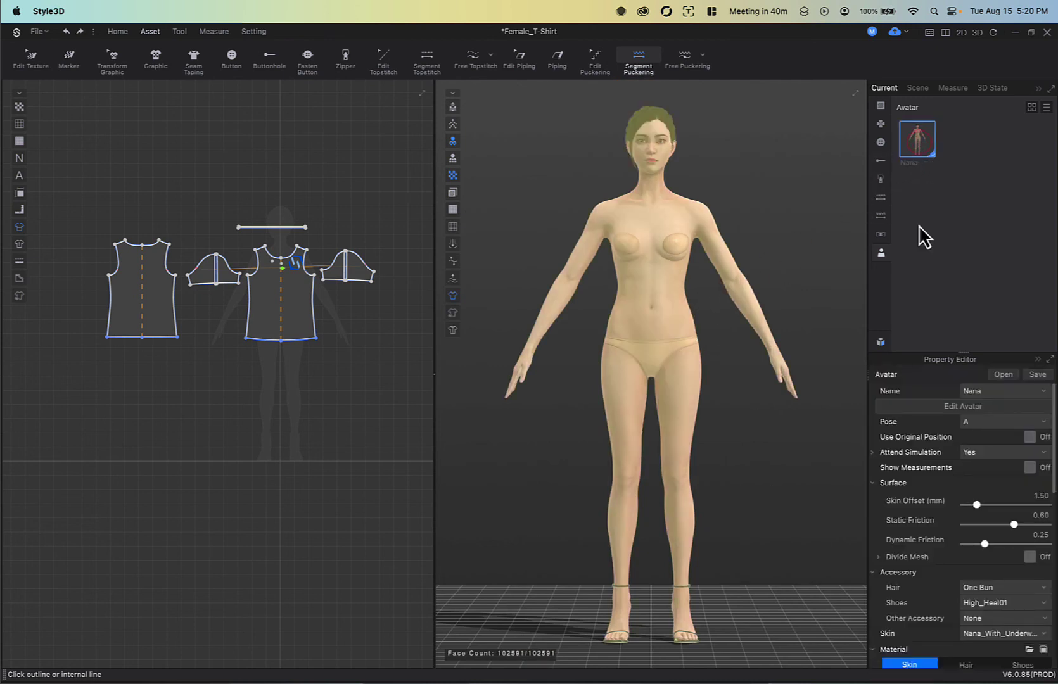
left_click(997, 392)
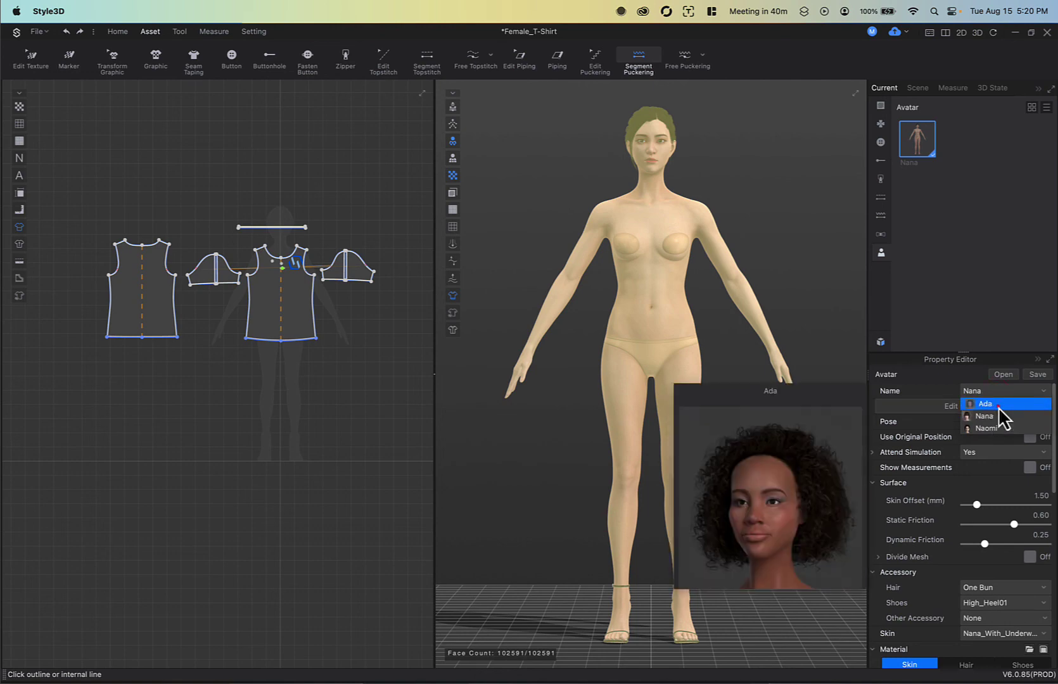
left_click(998, 408)
mouse_move(792, 252)
right_mouse_down()
mouse_move(678, 267)
mouse_move(838, 267)
mouse_move(781, 267)
mouse_move(799, 269)
right_mouse_up()
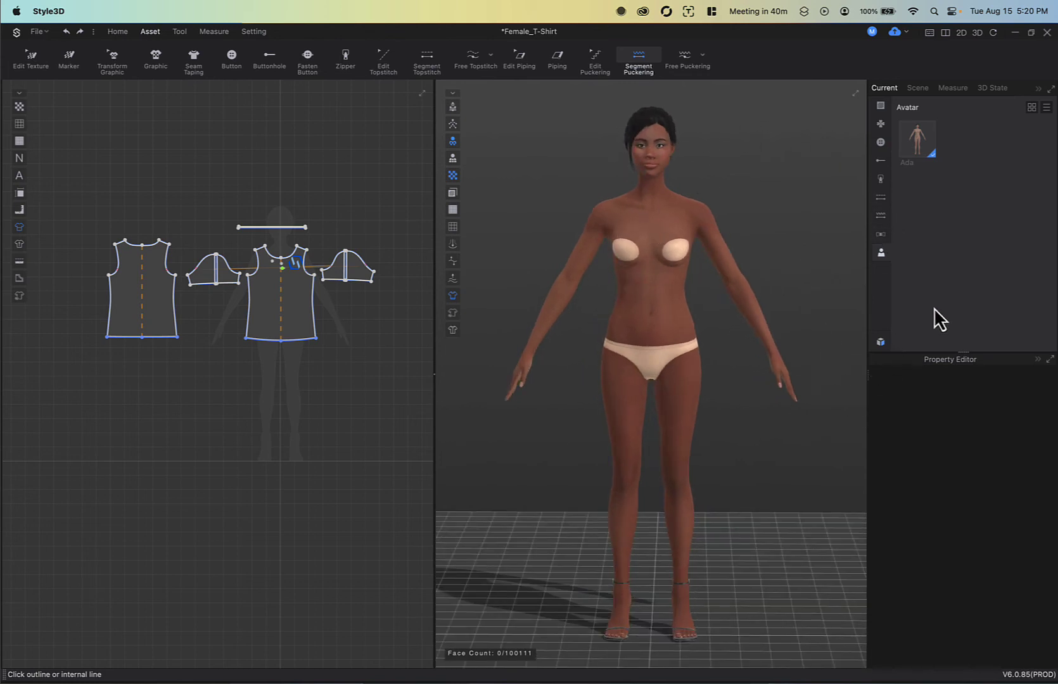
Step: Review Ada's accessory, skin and material properties and open the avatar for editing to examine its body measurements
left_click(904, 148)
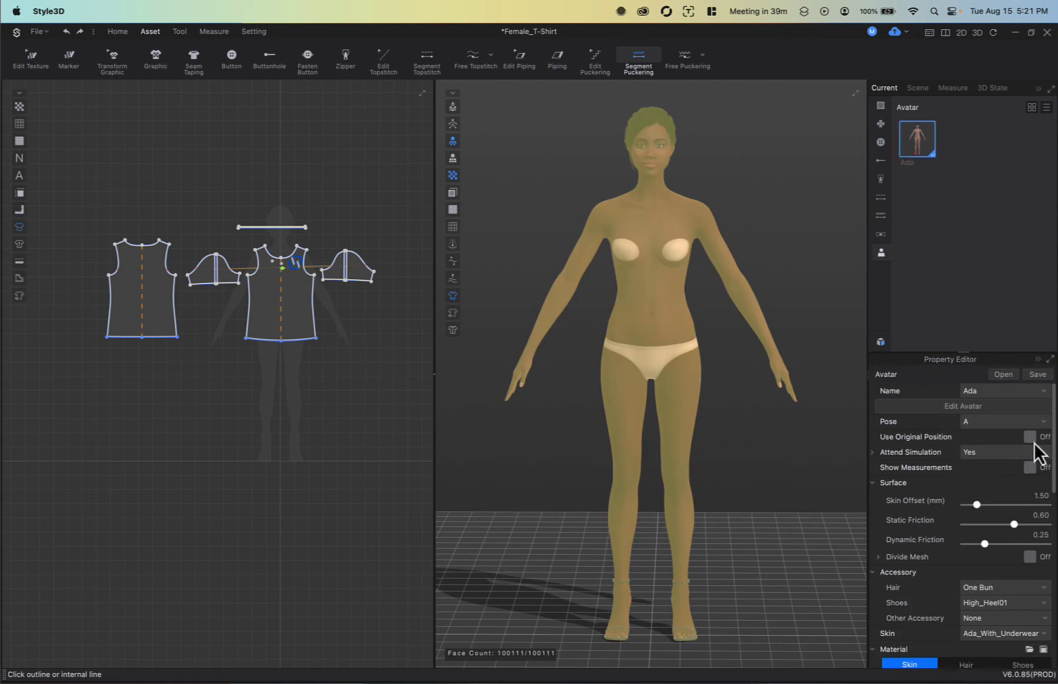
left_click_drag(1054, 445, 1053, 500)
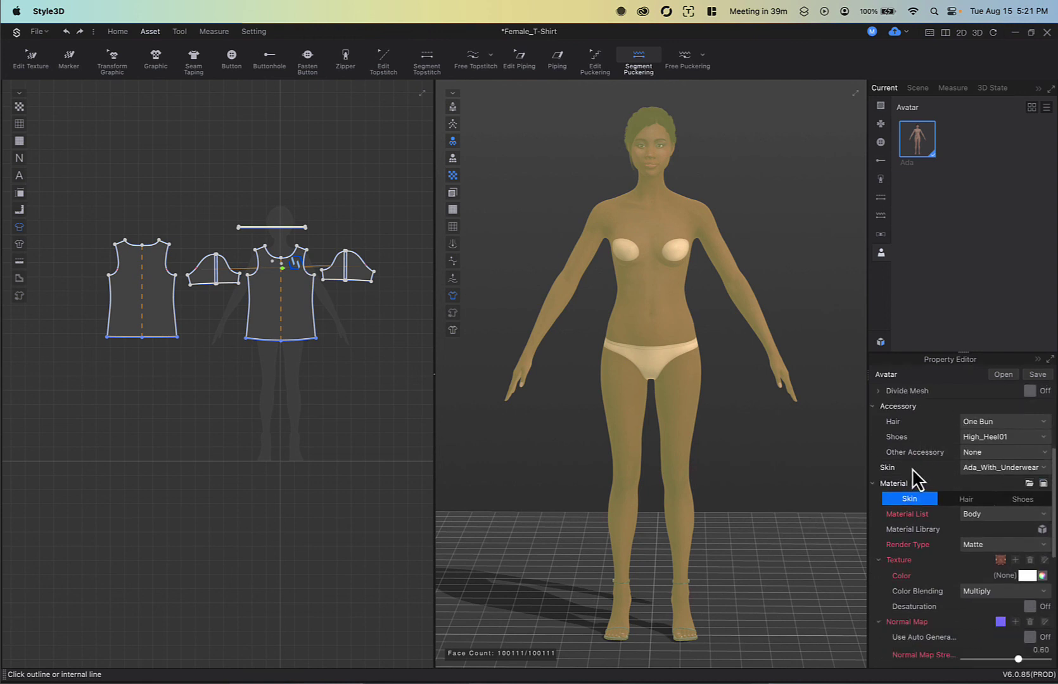
left_click_drag(1055, 521, 1055, 400)
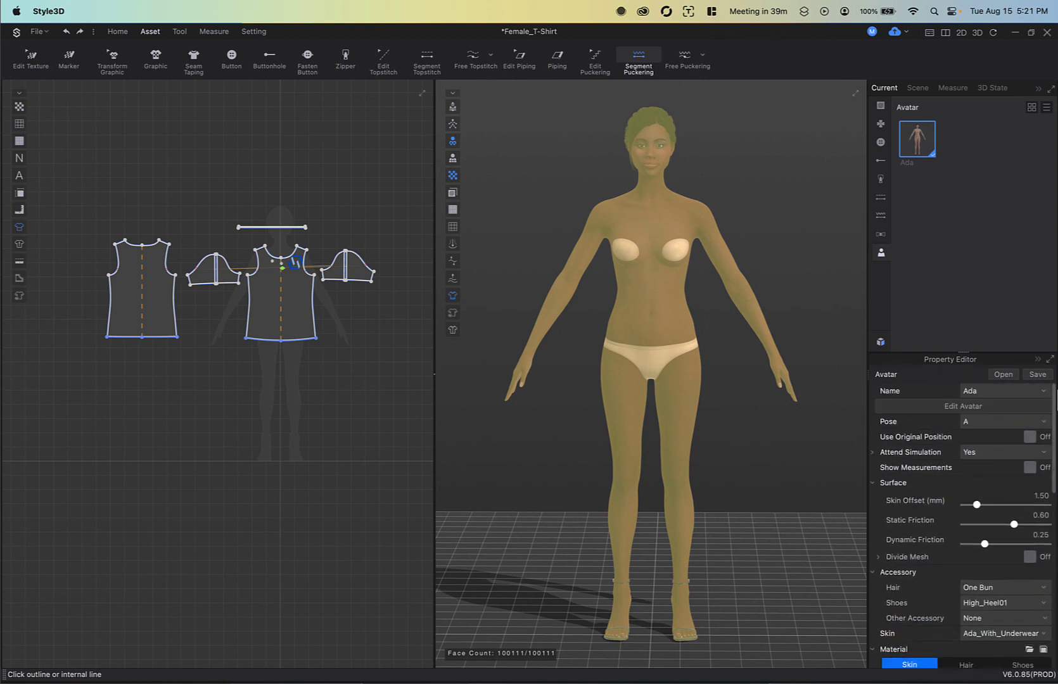
left_click(979, 407)
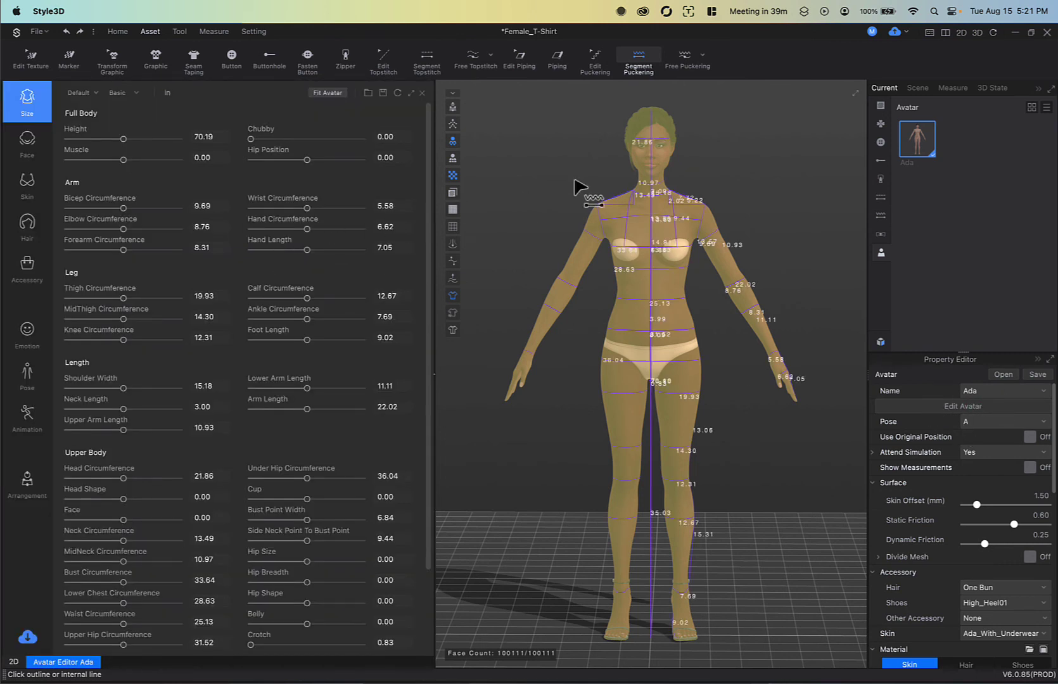
left_click(734, 210)
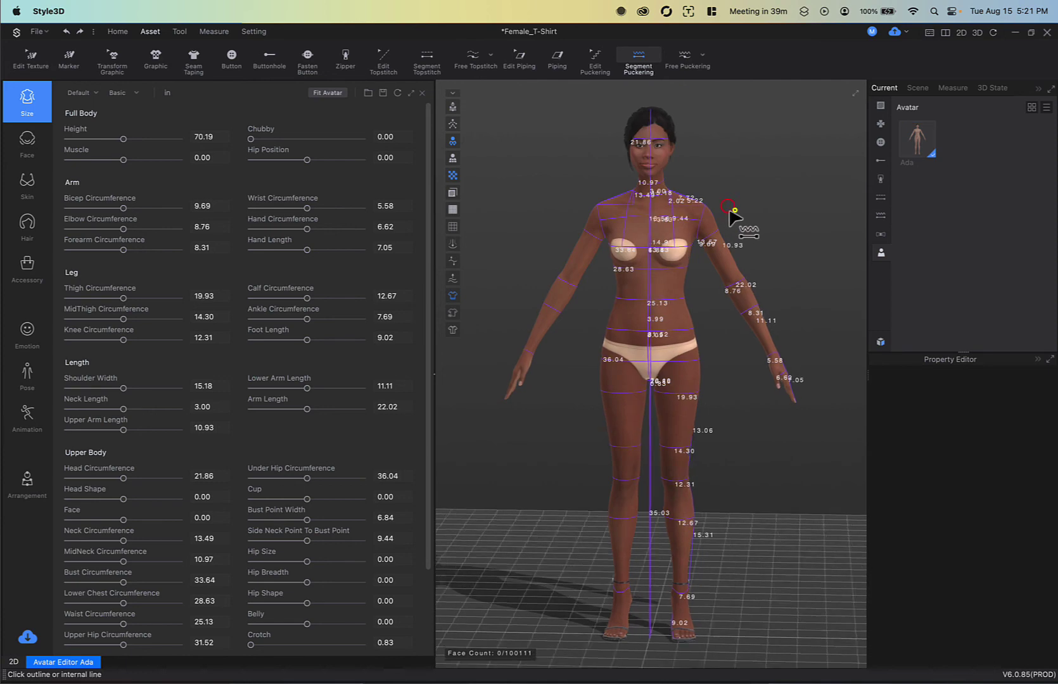
right_click_drag(750, 210, 685, 204)
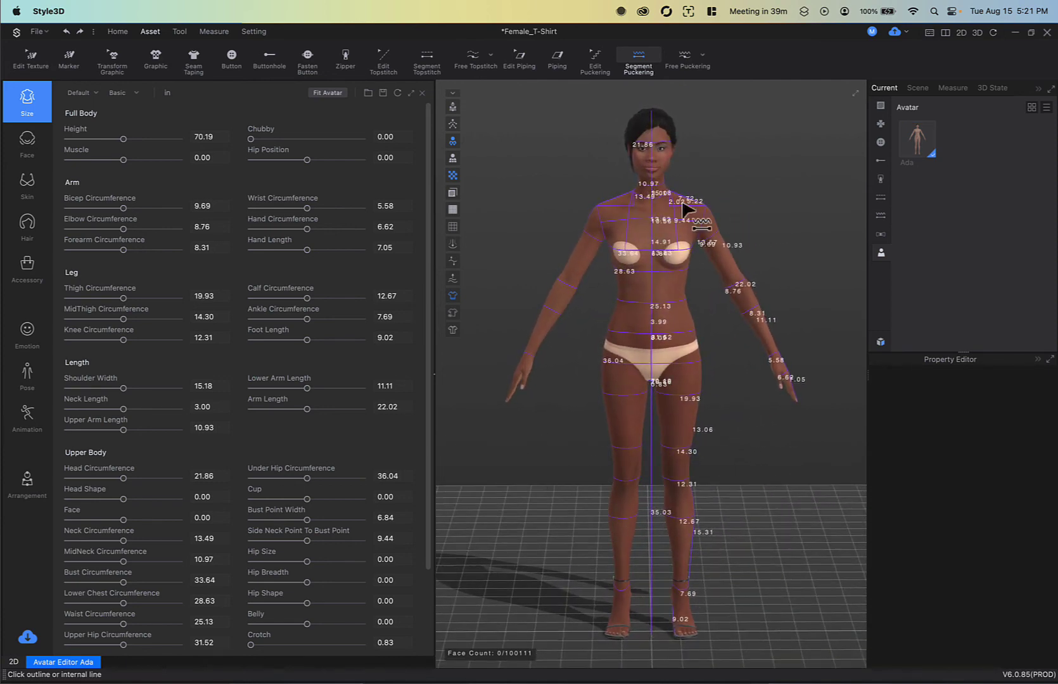
Step: Set the avatar's body size preset to S
left_click(97, 93)
left_click(86, 125)
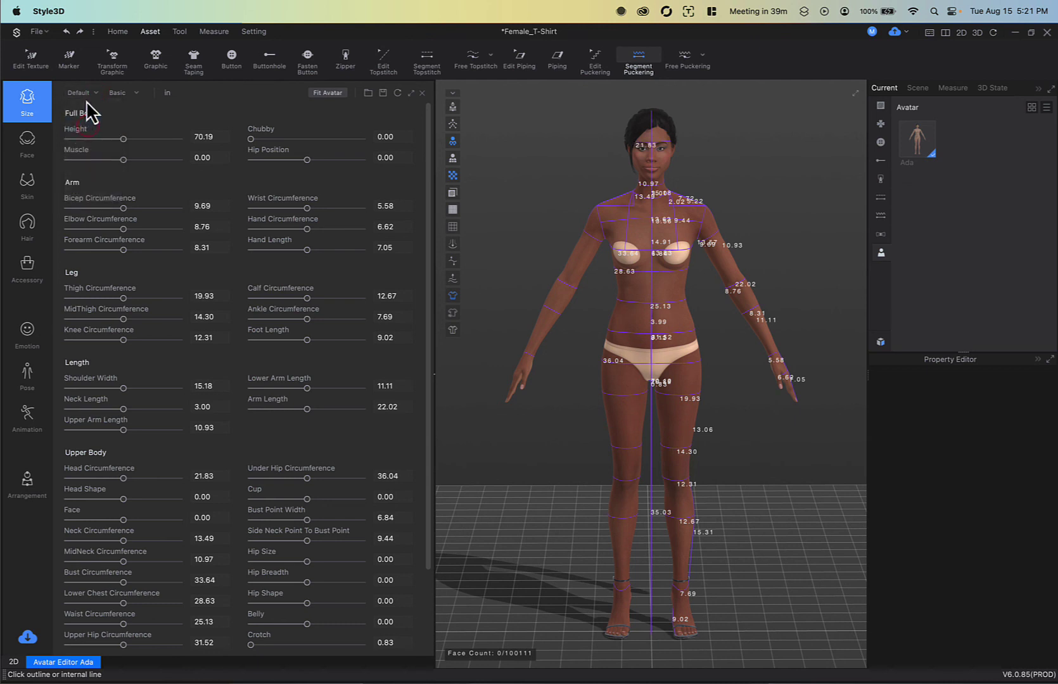
left_click(81, 93)
left_click(81, 143)
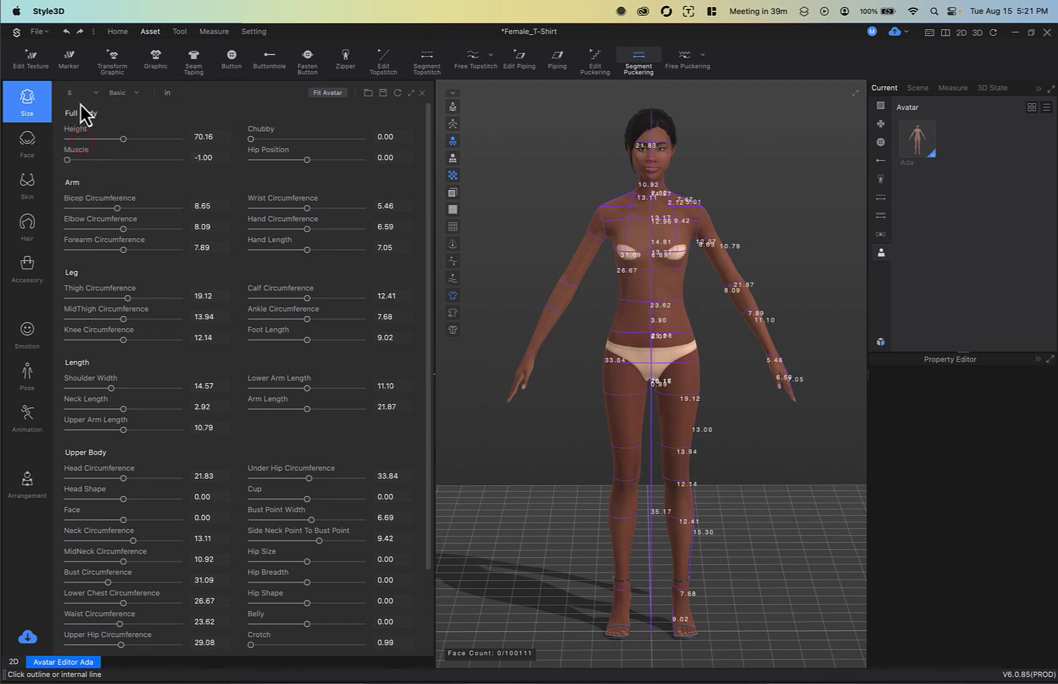
Step: Set the avatar's body size preset to M and bring up the face shape settings
left_click(81, 95)
left_click(80, 157)
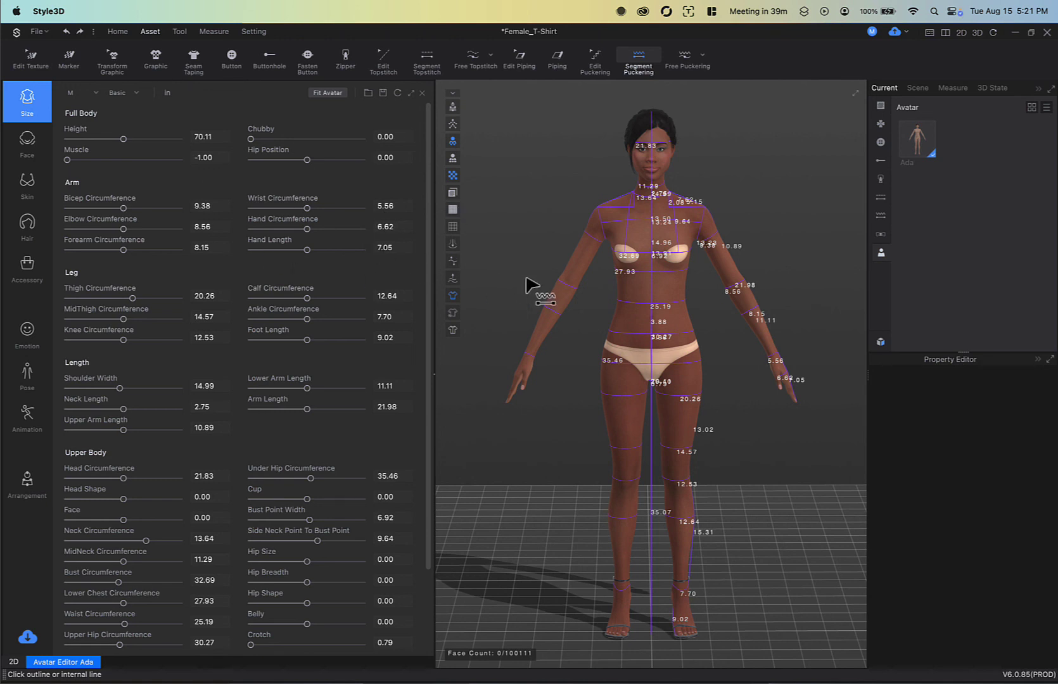
left_click(27, 141)
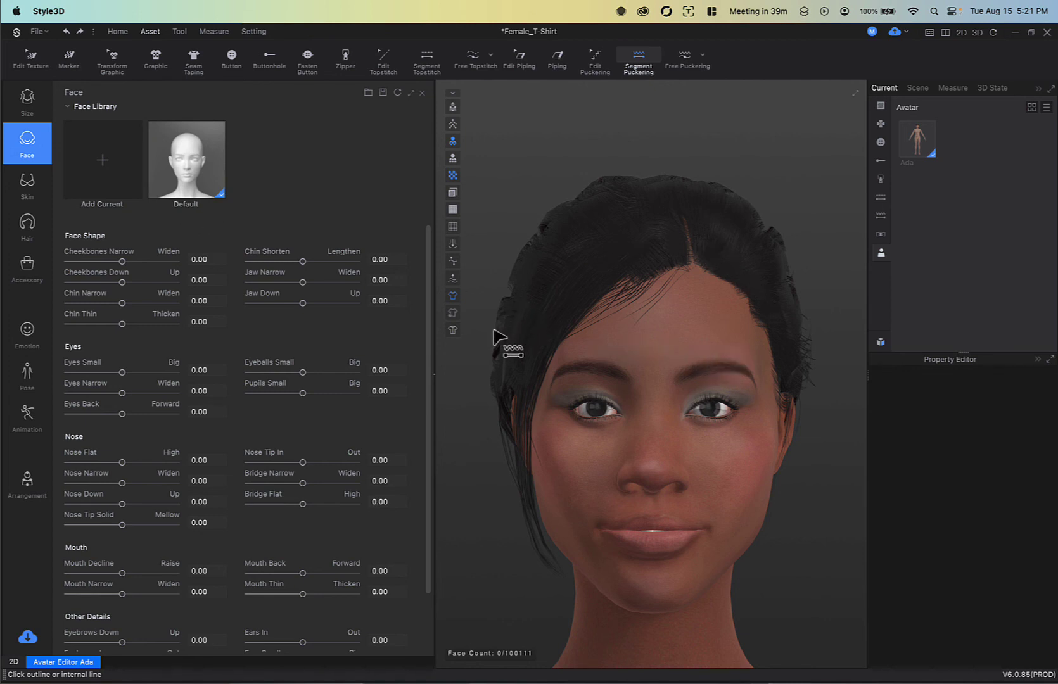
Step: Try the Angry emotion preset on the avatar's face
left_click(23, 340)
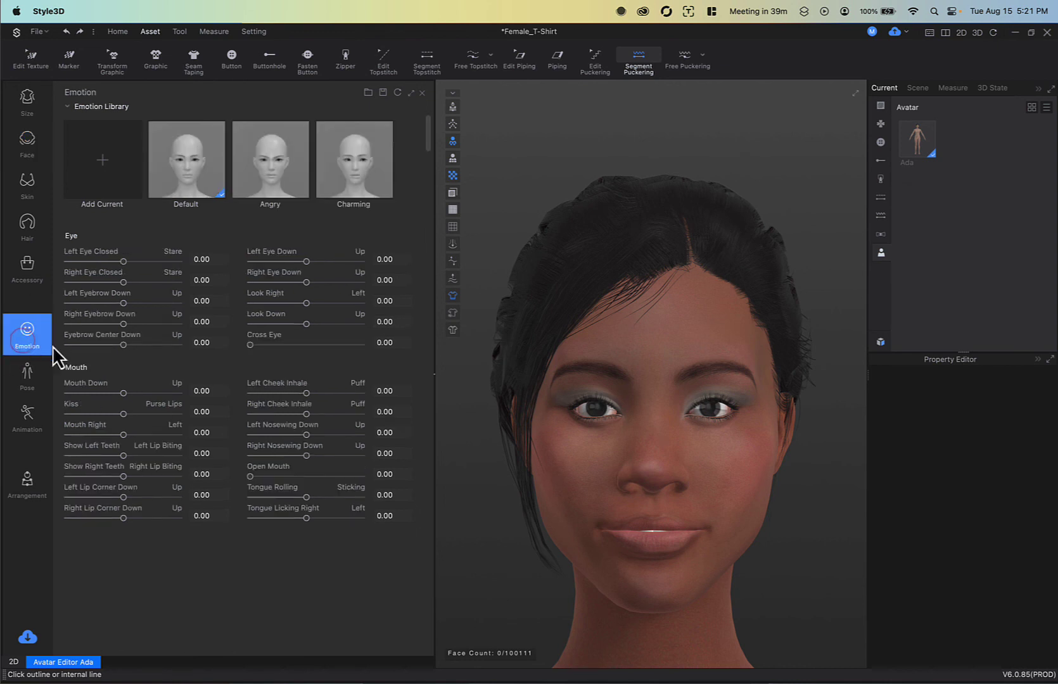
left_click(184, 169)
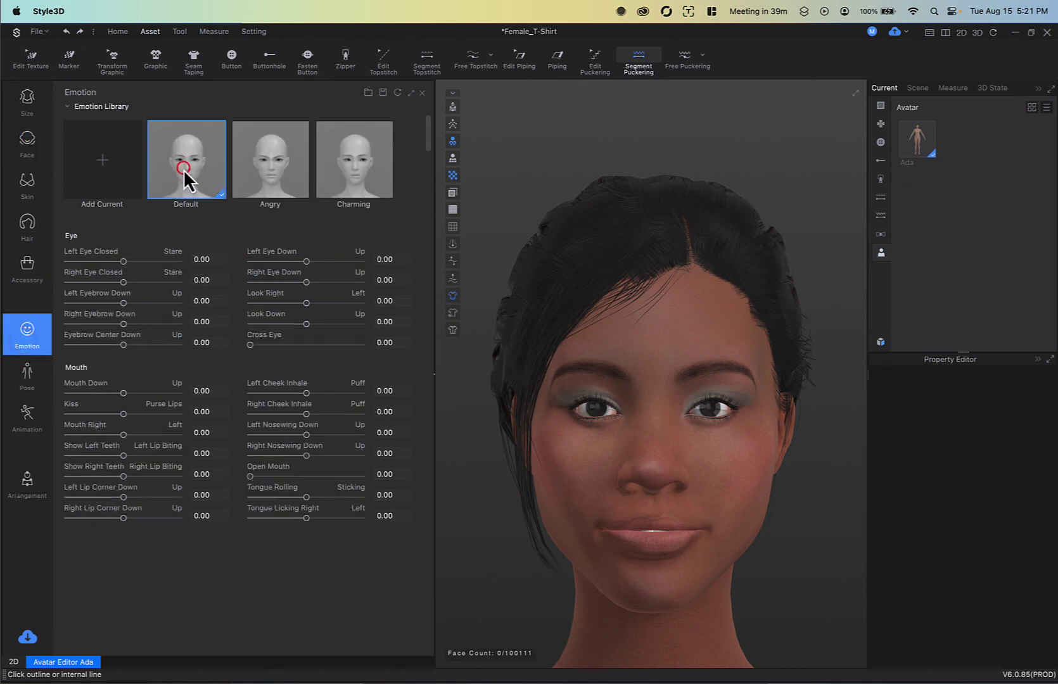
left_click(279, 160)
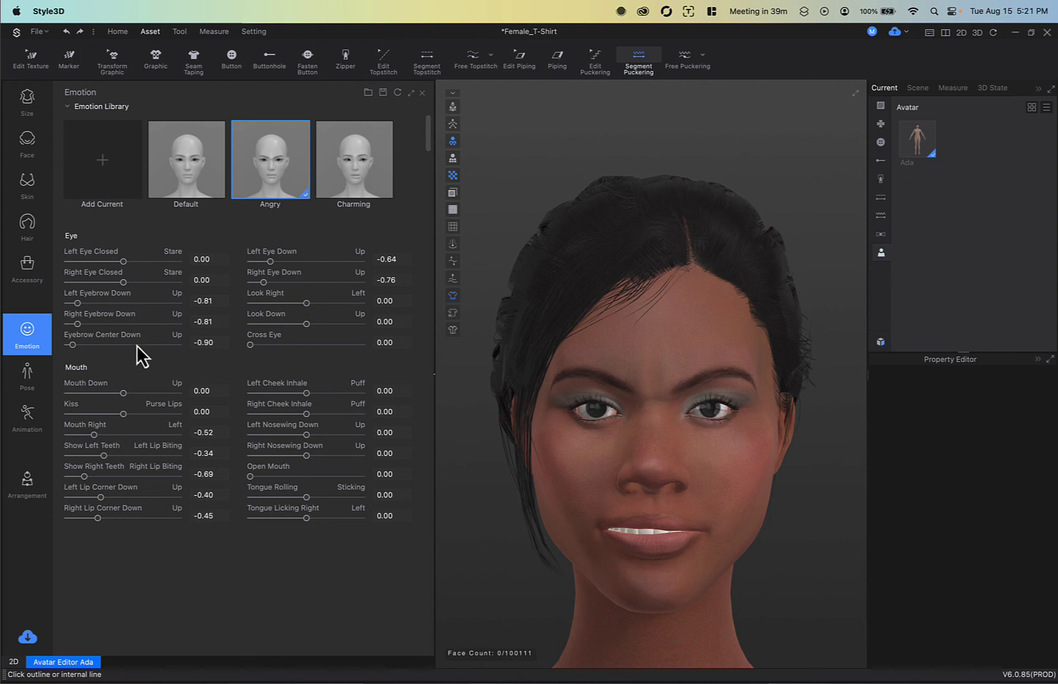
Step: Check the avatar's skin options and change its hairstyle to Big Wave 02D
left_click(29, 192)
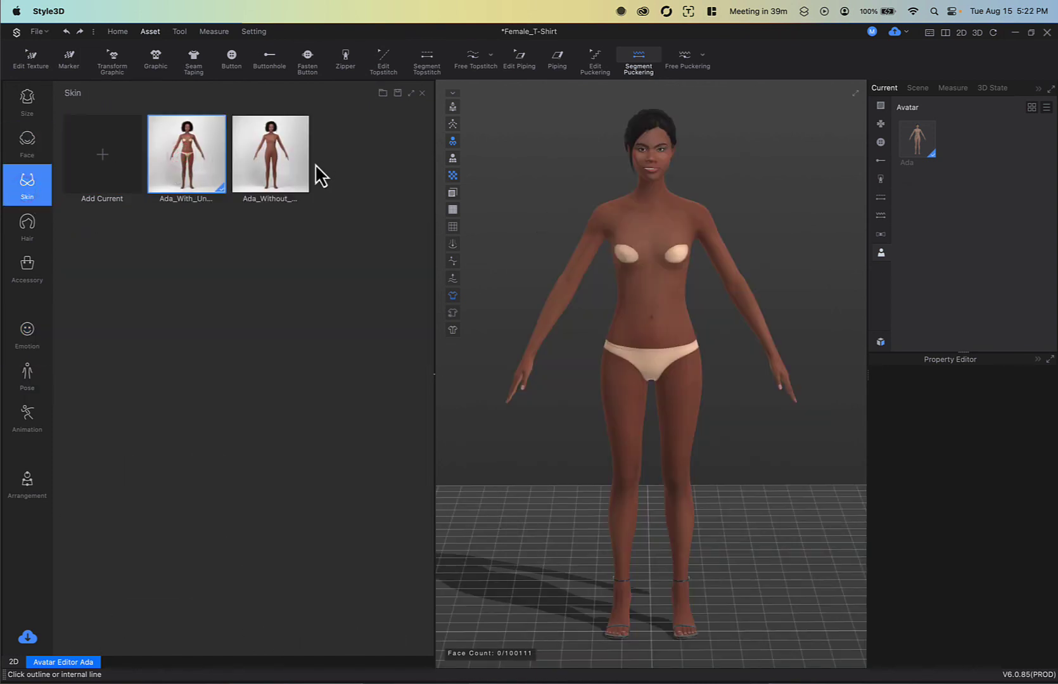
left_click(28, 224)
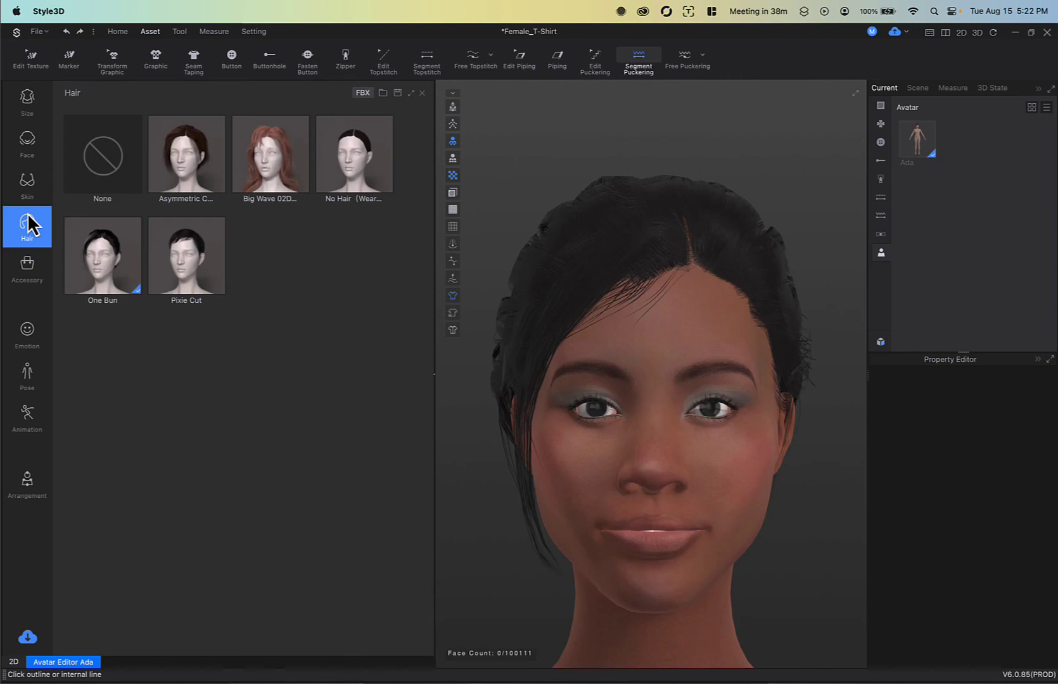
left_click(275, 166)
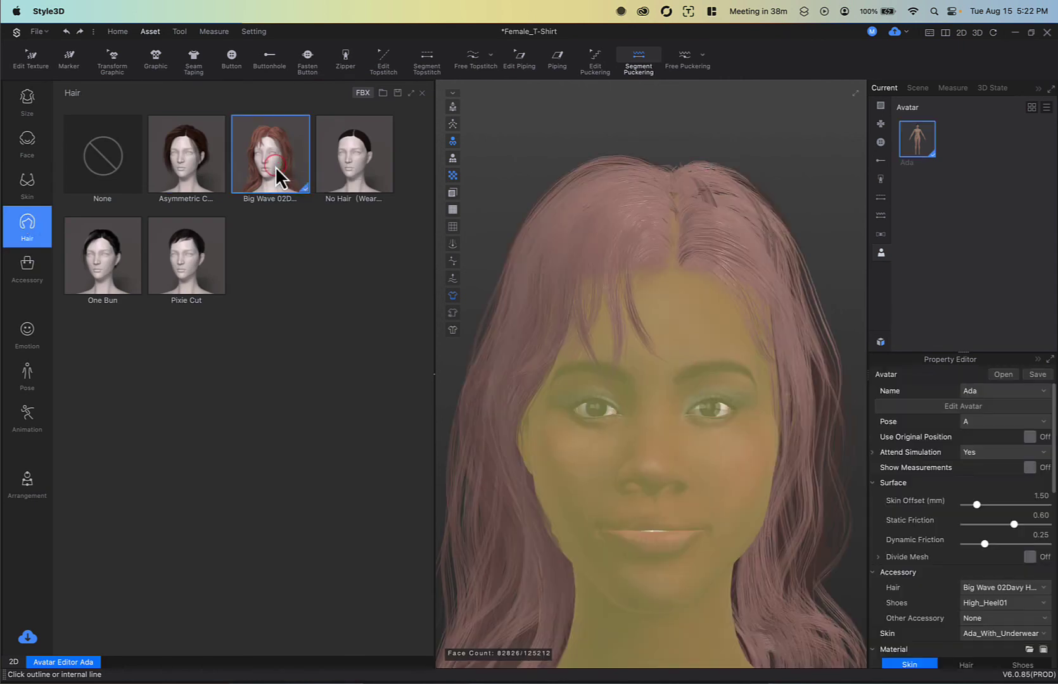
left_click(800, 181)
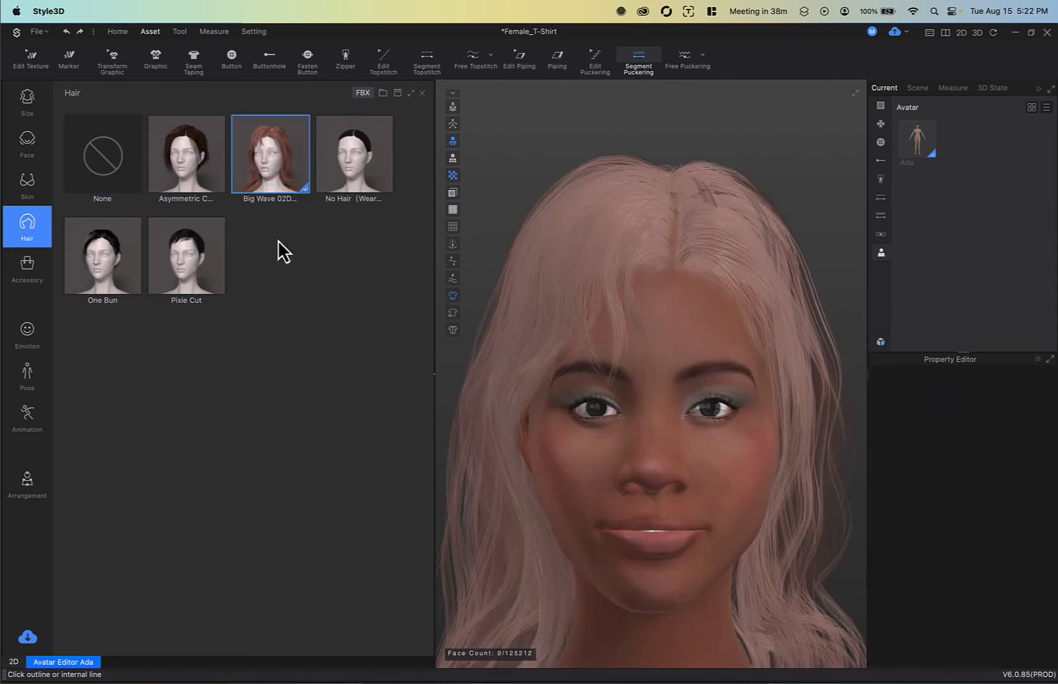
Step: Review the avatar's shoe accessories and examine the High_Heel01 shoes up close from several angles
left_click(19, 271)
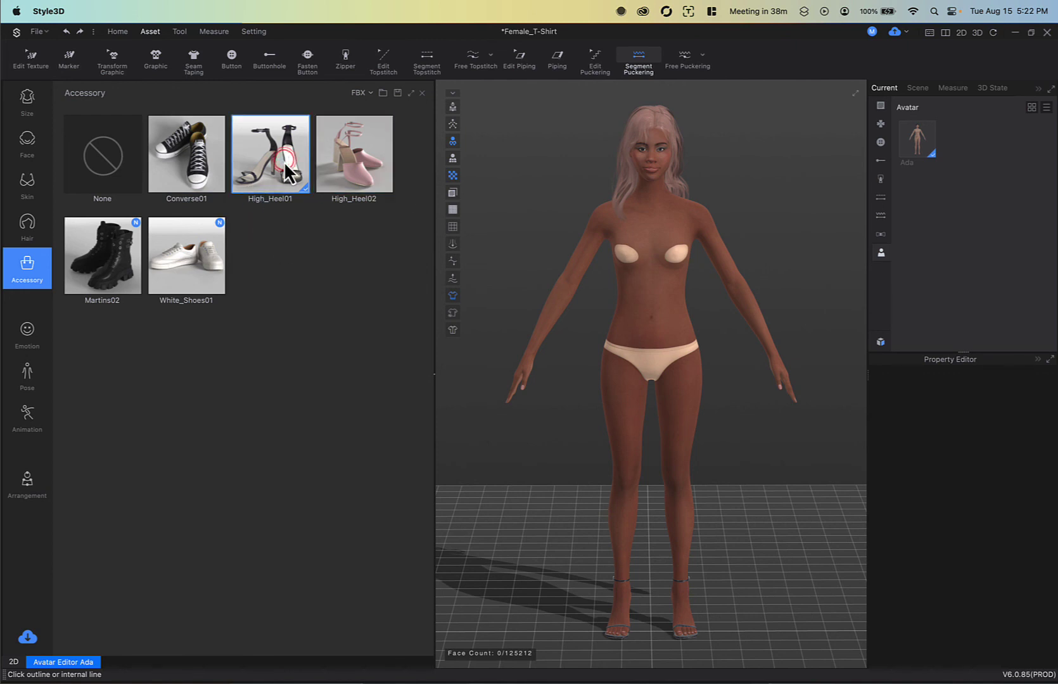
right_click_drag(677, 393, 608, 355)
middle_click_drag(620, 472, 624, 353)
scroll(624, 353, "up", 10)
middle_click_drag(655, 505, 641, 209)
middle_click_drag(557, 537, 675, 330)
scroll(676, 331, "down", 3)
scroll(692, 342, "up", 3)
scroll(691, 345, "down", 3)
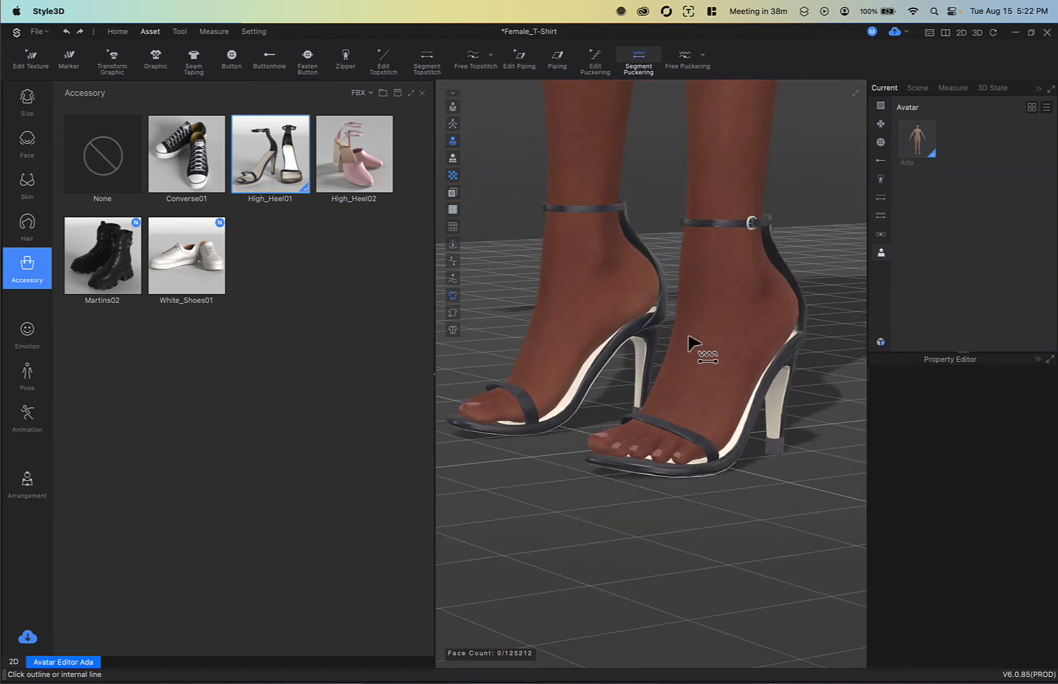
scroll(700, 348, "up", 2)
Step: Try Pose03 on the avatar and show the full body from the front
left_click(25, 380)
left_click(266, 260)
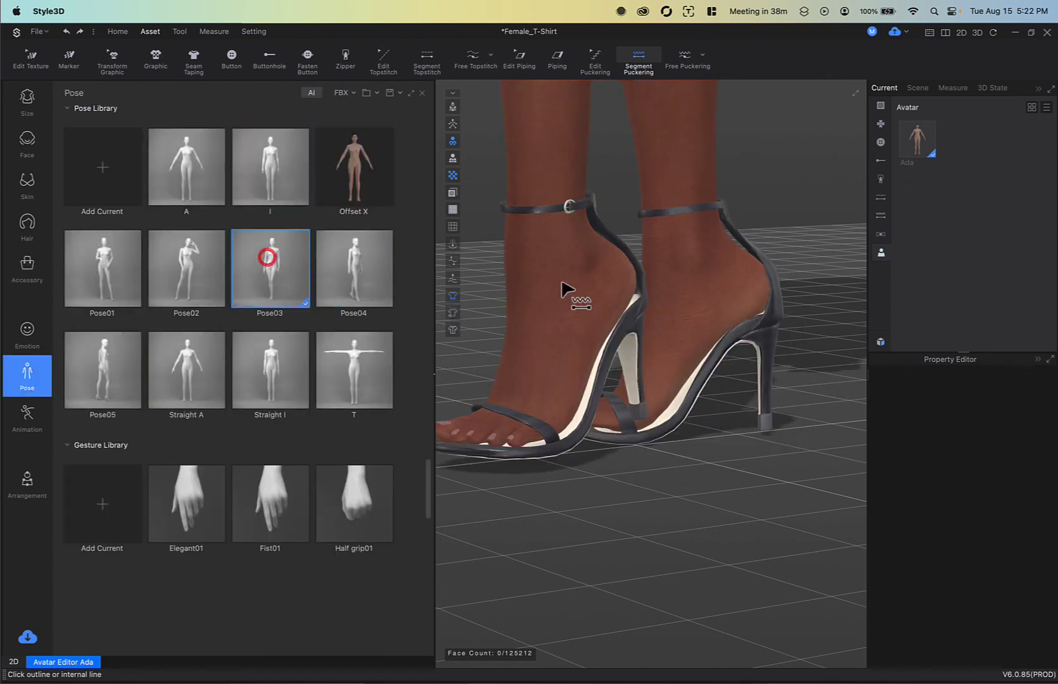
scroll(570, 294, "down", 5)
key("2")
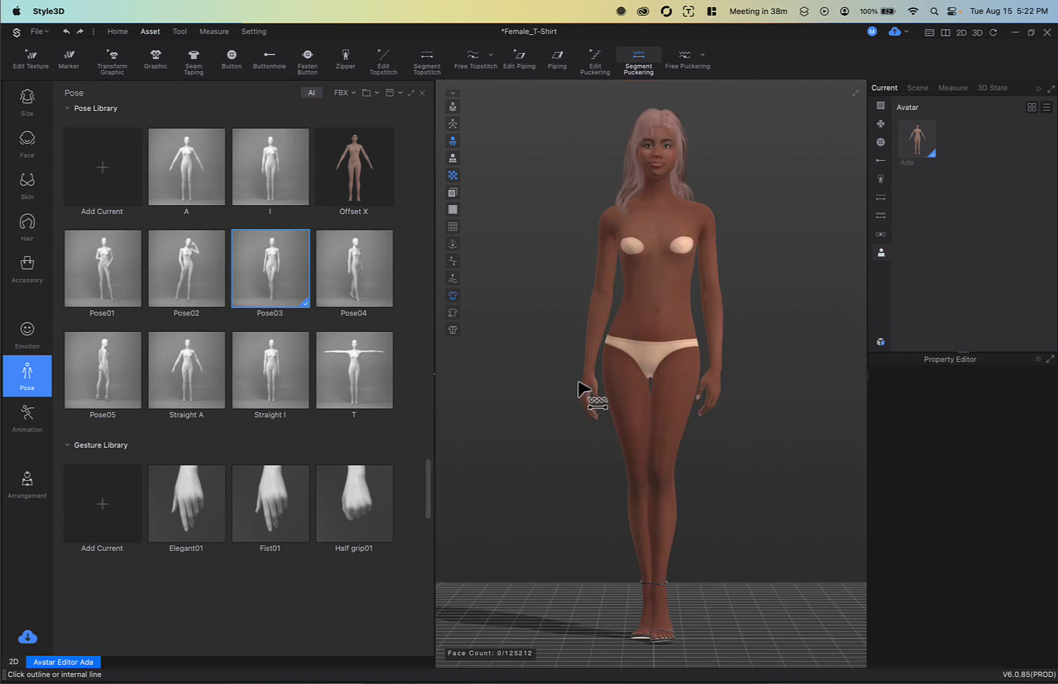
Step: Try the T, A, I and Pose01 to Pose04 poses on the avatar and settle on Pose05
left_click(354, 392)
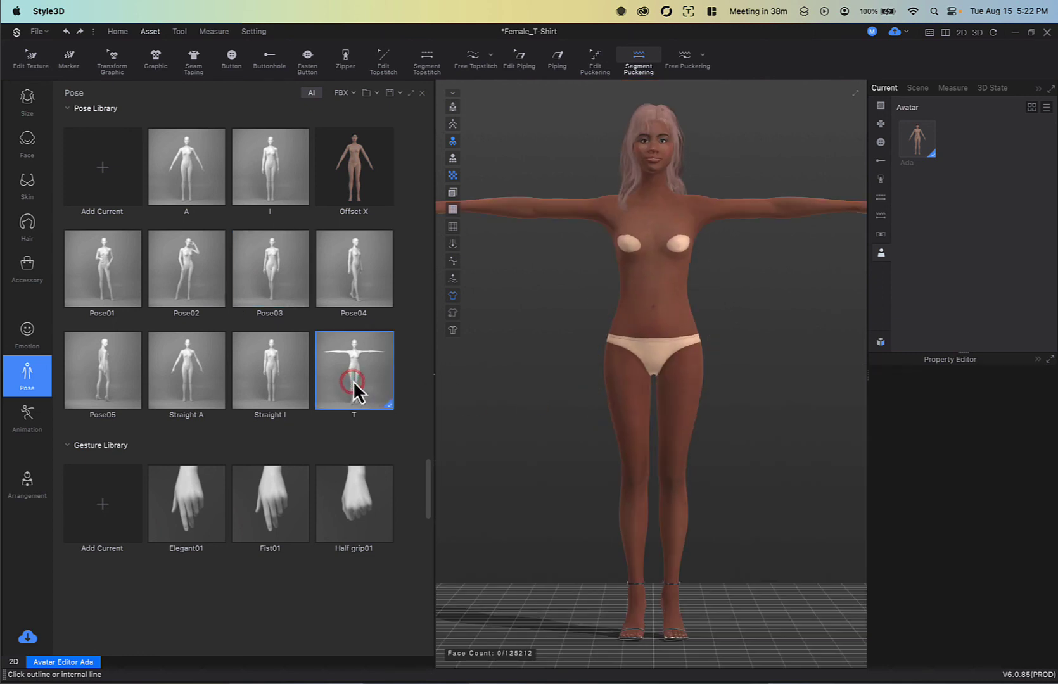
left_click(177, 166)
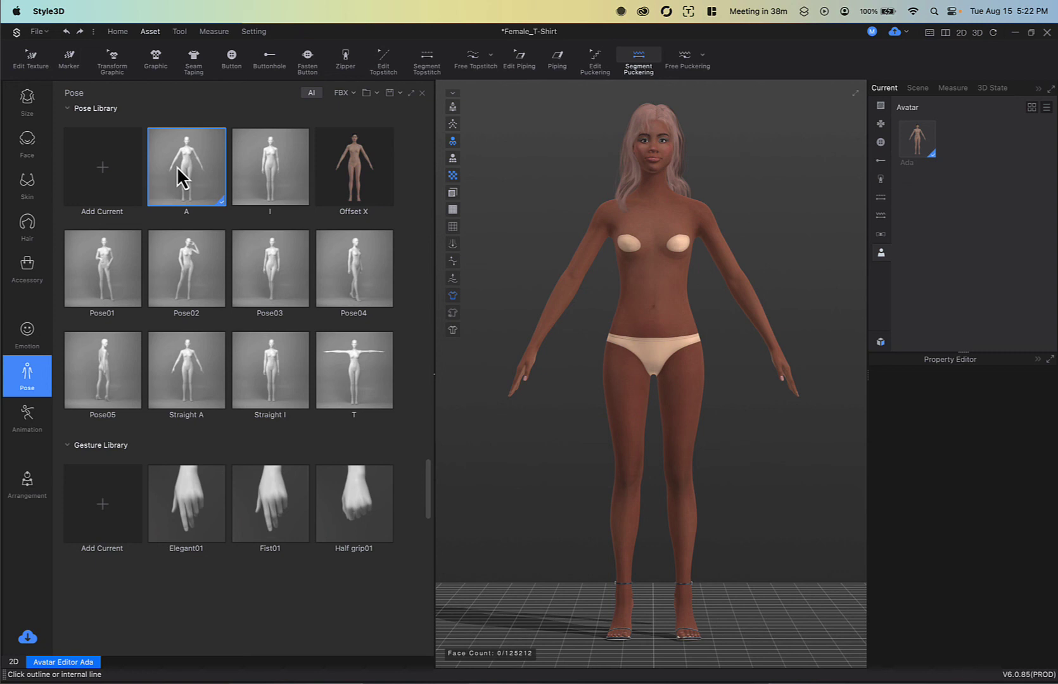
left_click(258, 173)
left_click(122, 274)
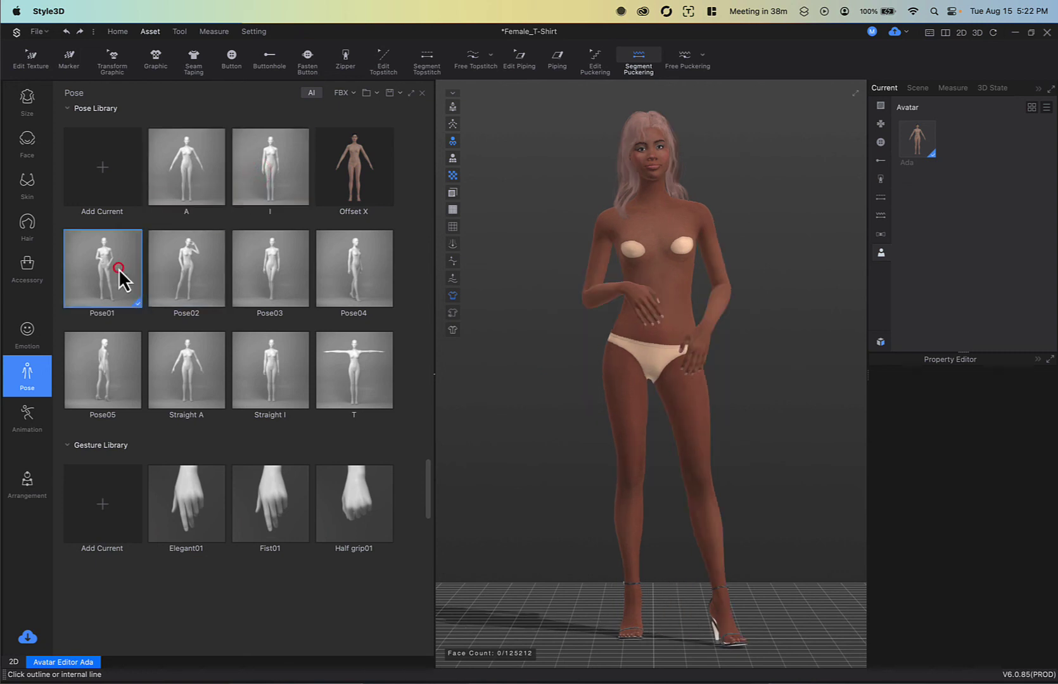
left_click(169, 273)
left_click(257, 276)
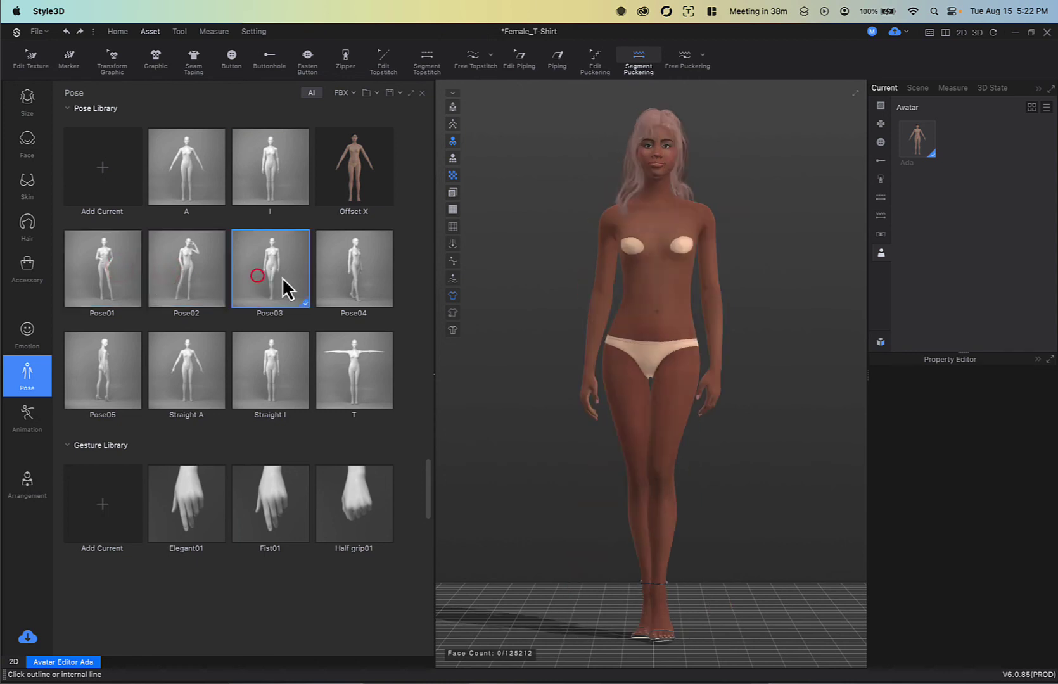
left_click(375, 277)
left_click(89, 369)
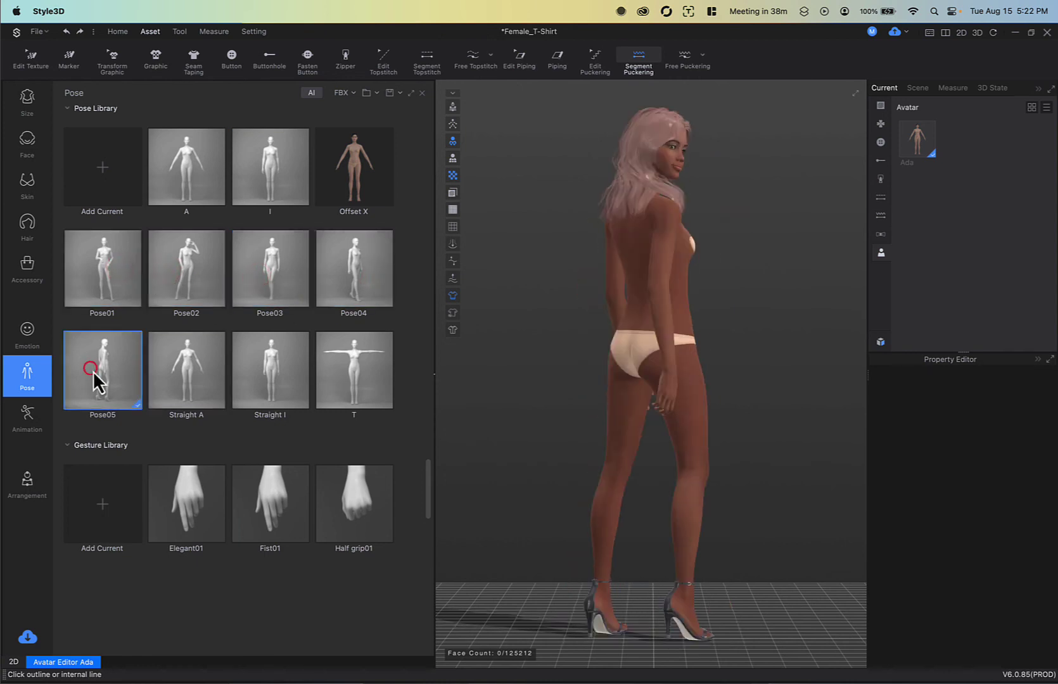
Step: Apply the Elegant01 gesture to the avatar's right hand only
left_click(185, 492)
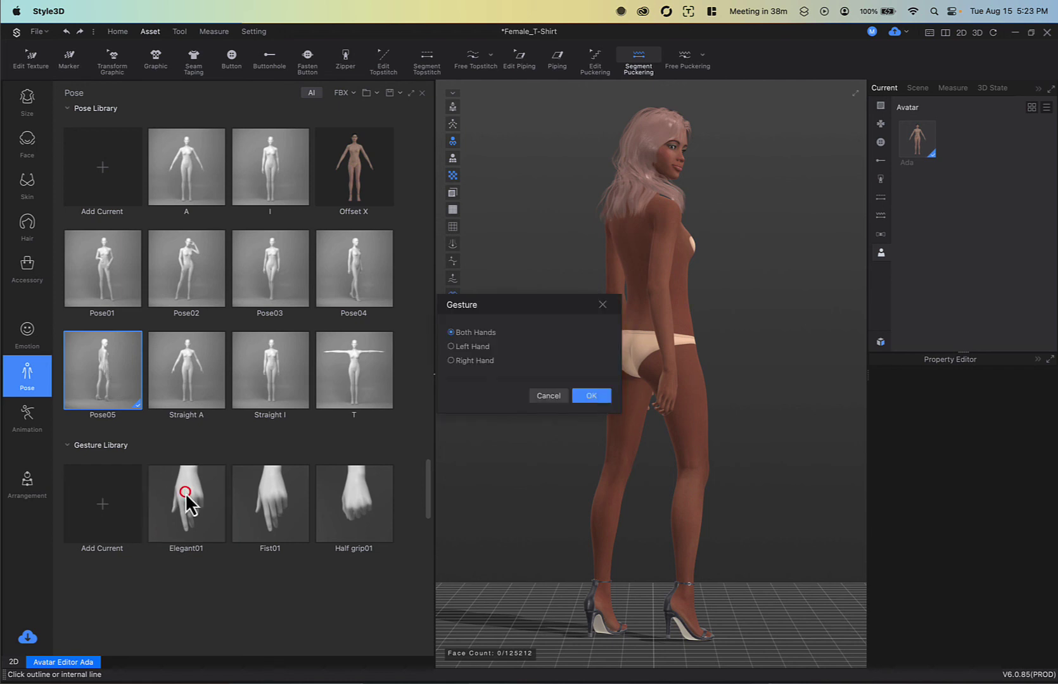
left_click(478, 361)
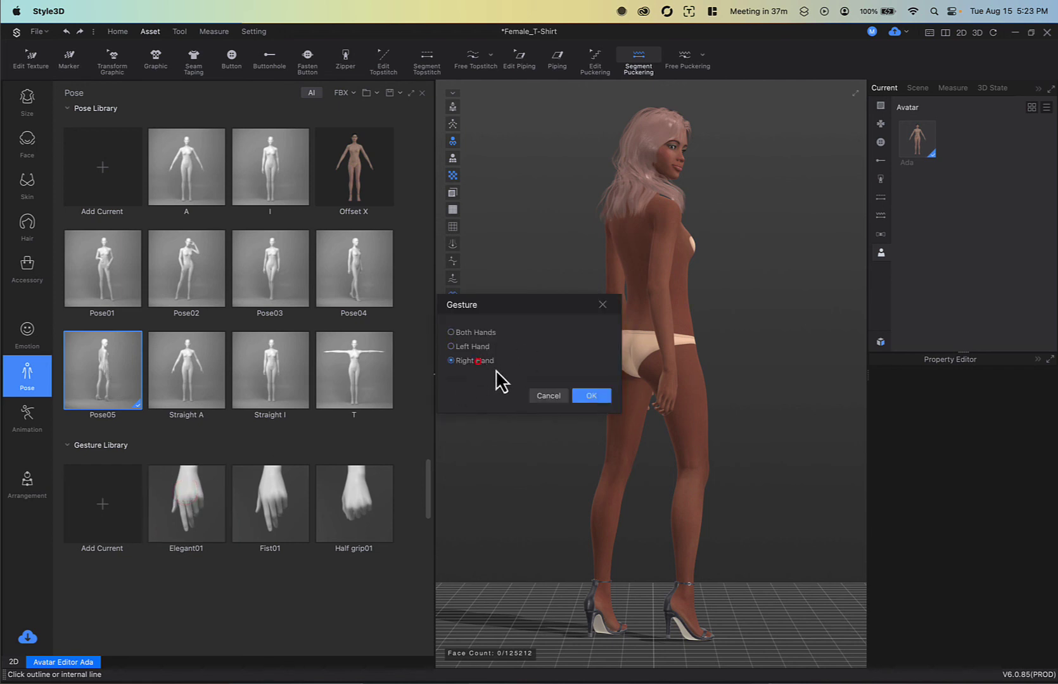
left_click(591, 396)
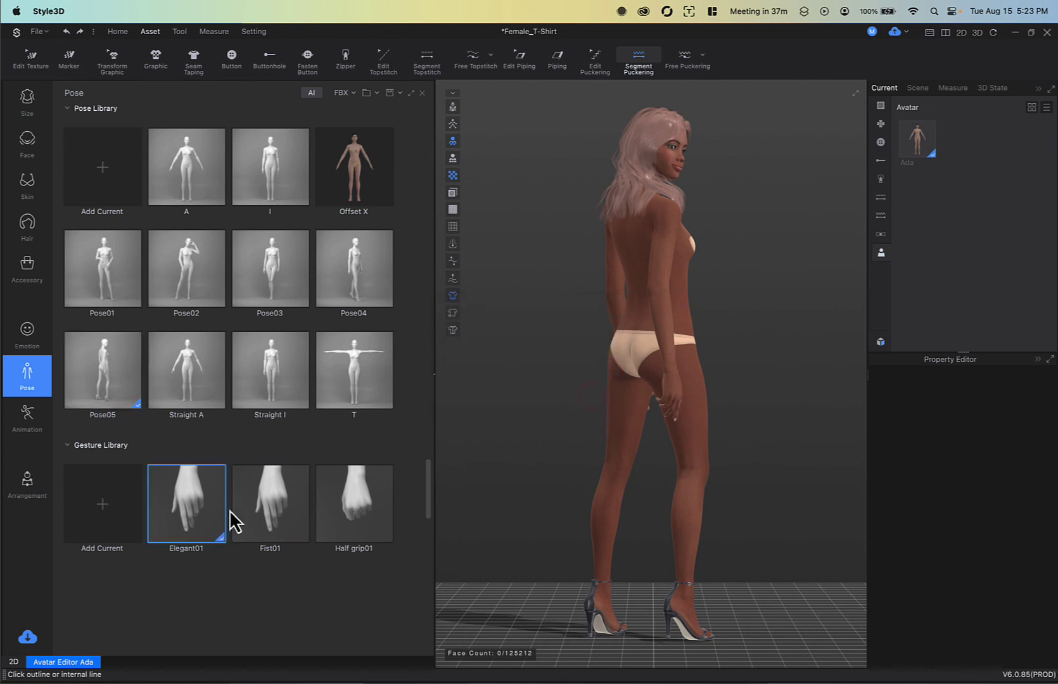
Step: Try the Fist01 gesture on the avatar's left hand and settle on Half grip01
left_click(255, 502)
left_click(472, 348)
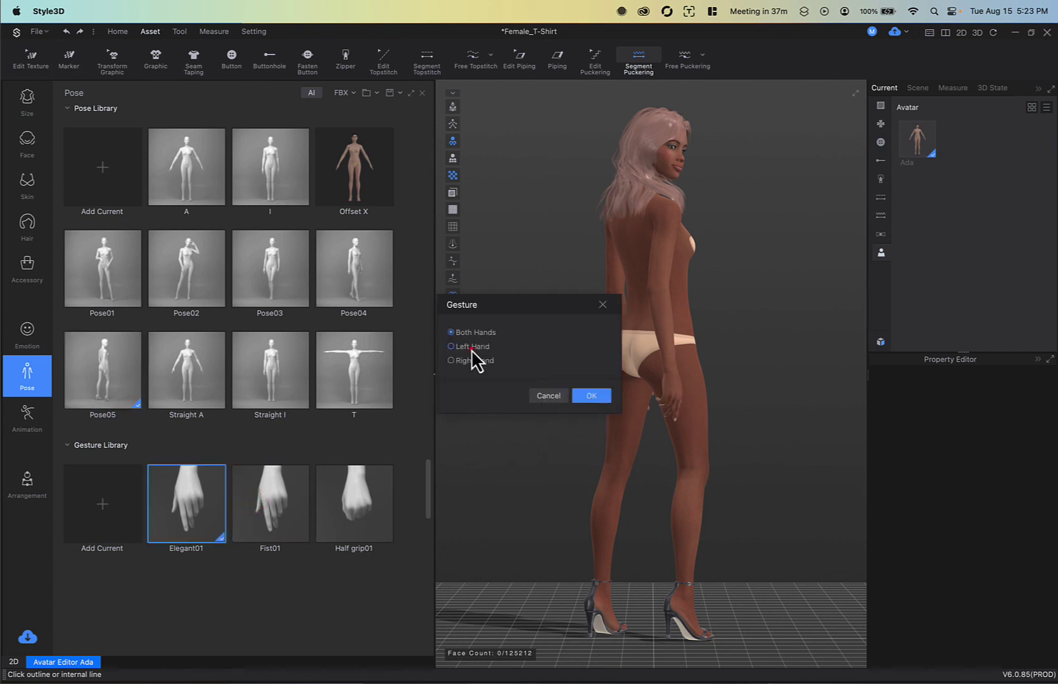
left_click(584, 395)
mouse_move(737, 395)
right_mouse_down()
mouse_move(665, 348)
mouse_move(566, 386)
mouse_move(621, 398)
mouse_move(598, 396)
right_mouse_up()
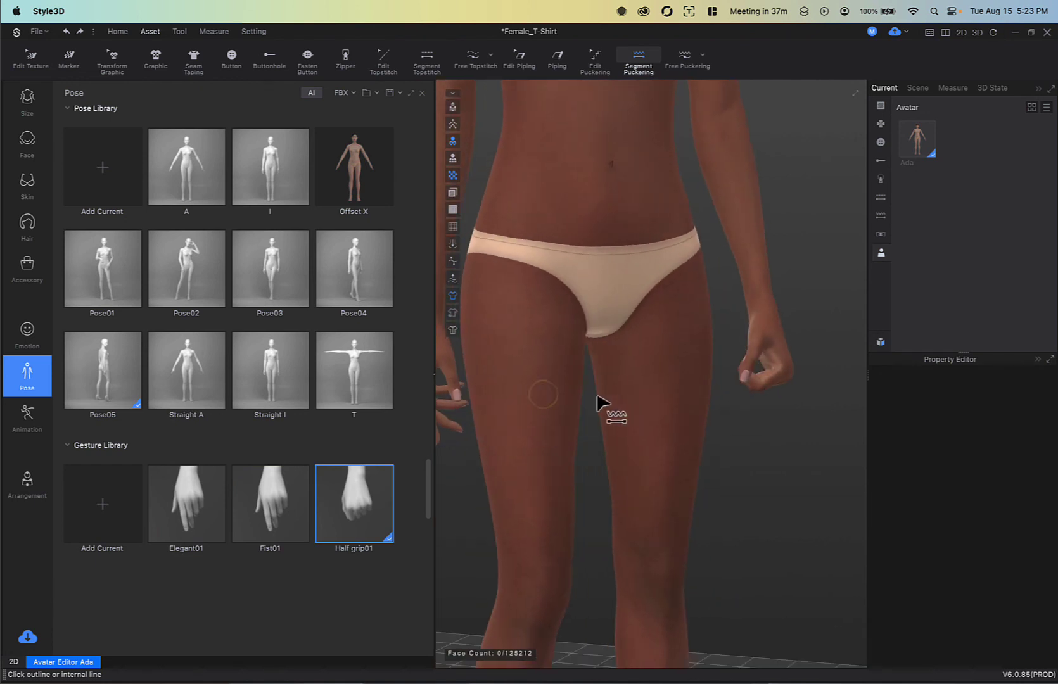
Step: Show the avatar's IK skeleton and examine the joints available for adjusting the pose
left_click(454, 127)
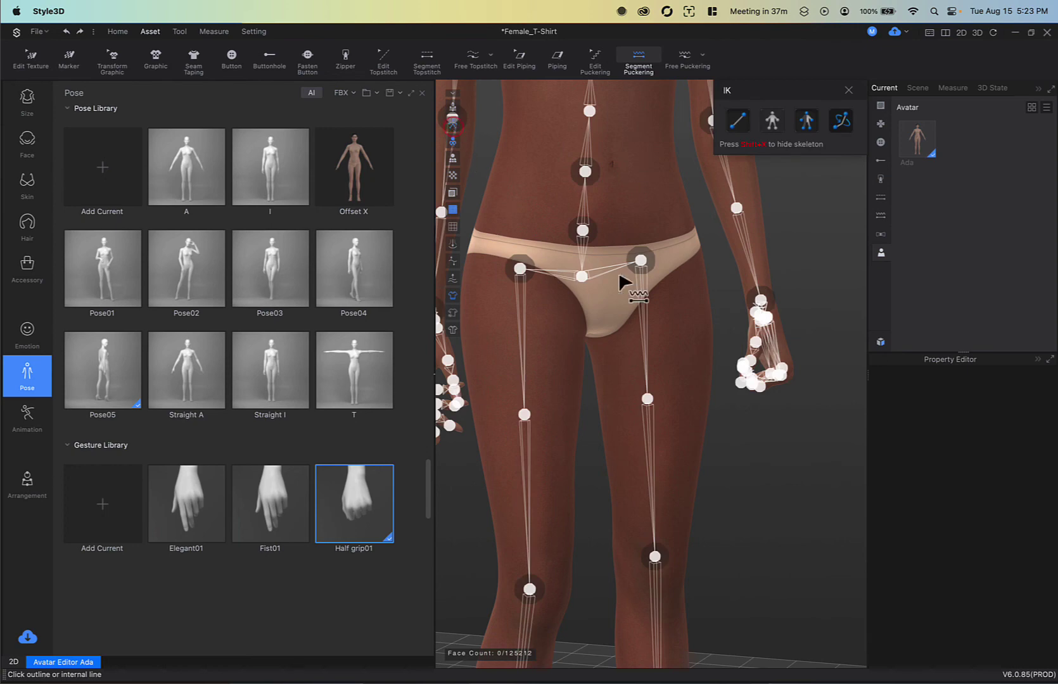
left_click(761, 301)
scroll(722, 304, "down", 6)
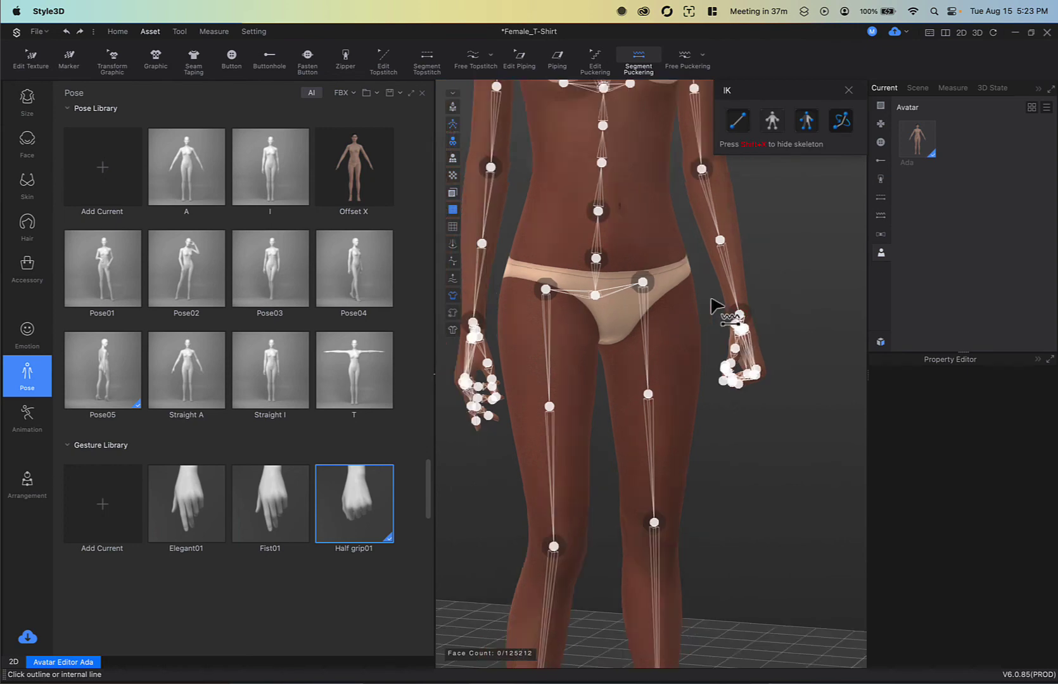
scroll(710, 309, "up", 3)
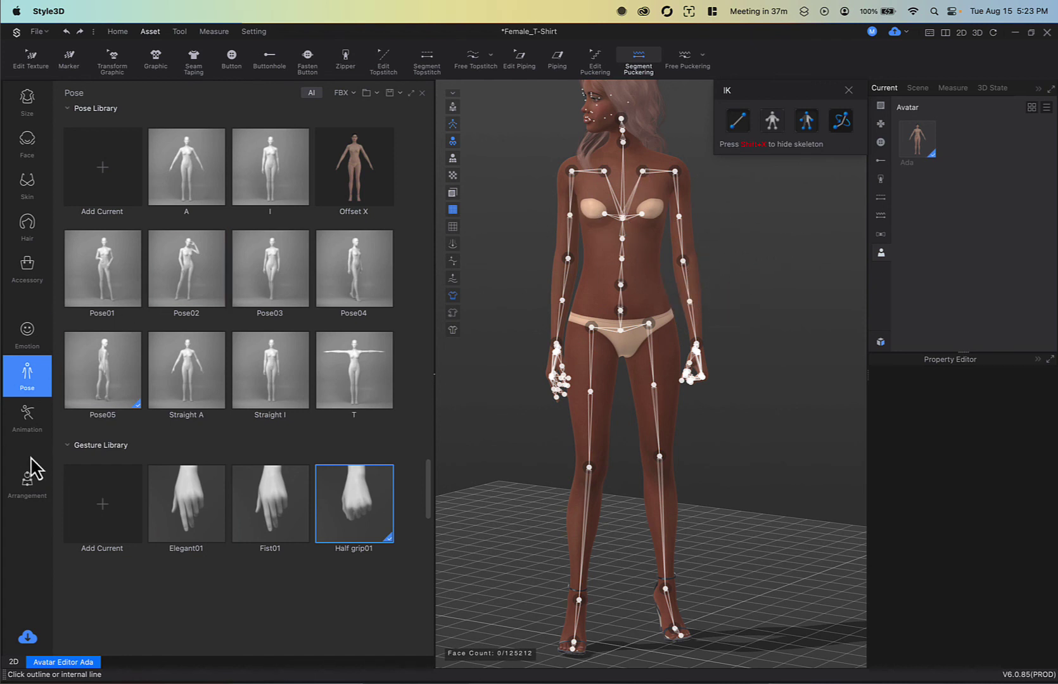
Step: Review the avatar's walking animation presets, including WalkI and WalkT
left_click(26, 430)
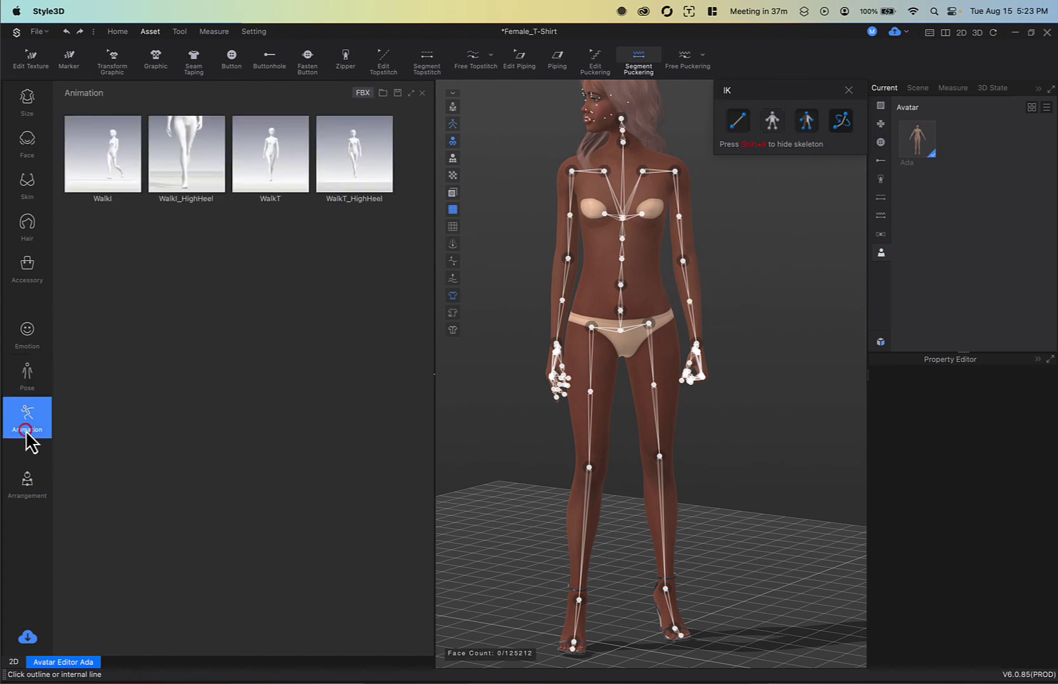
double_click(113, 165)
left_click(537, 398)
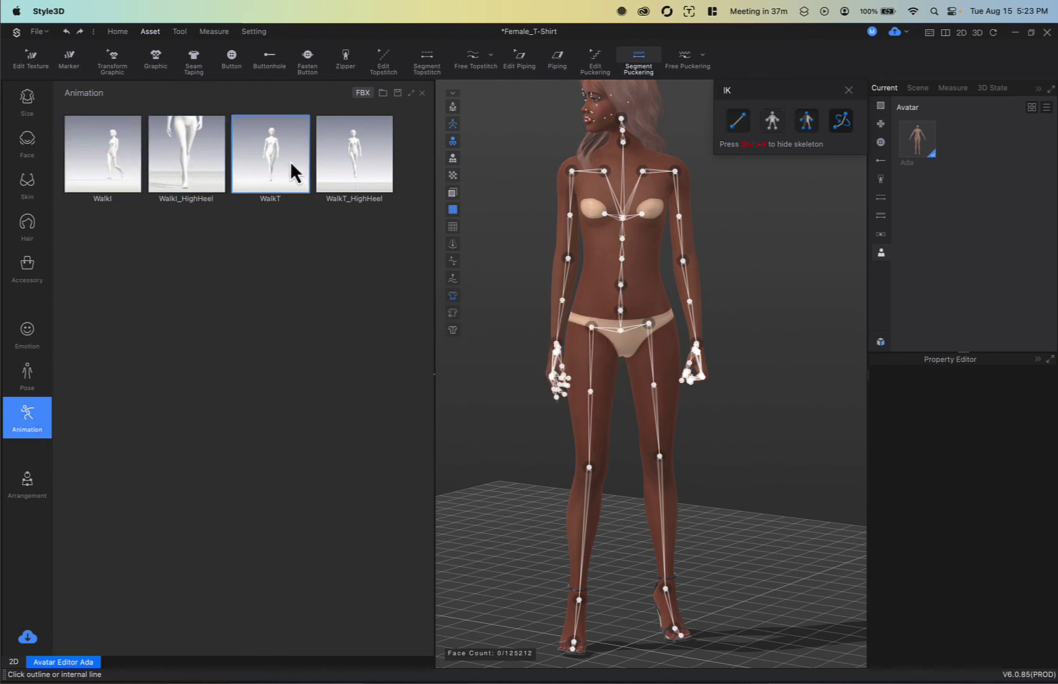
left_click(261, 364)
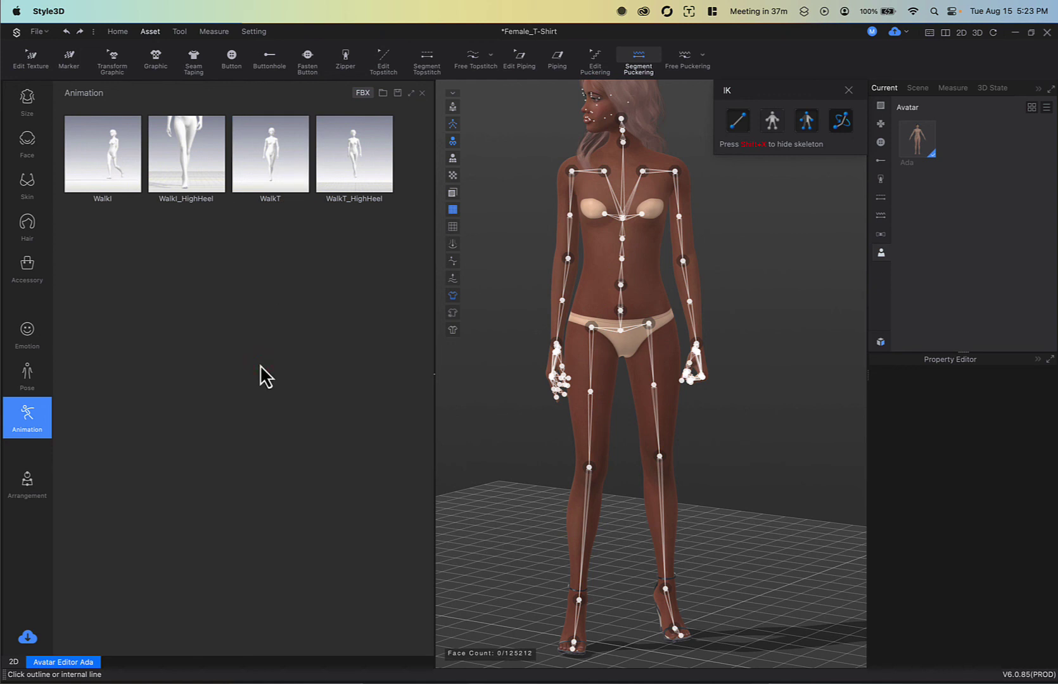
Step: Examine the avatar's arrangement volumes and arrangement points around the body
left_click(22, 488)
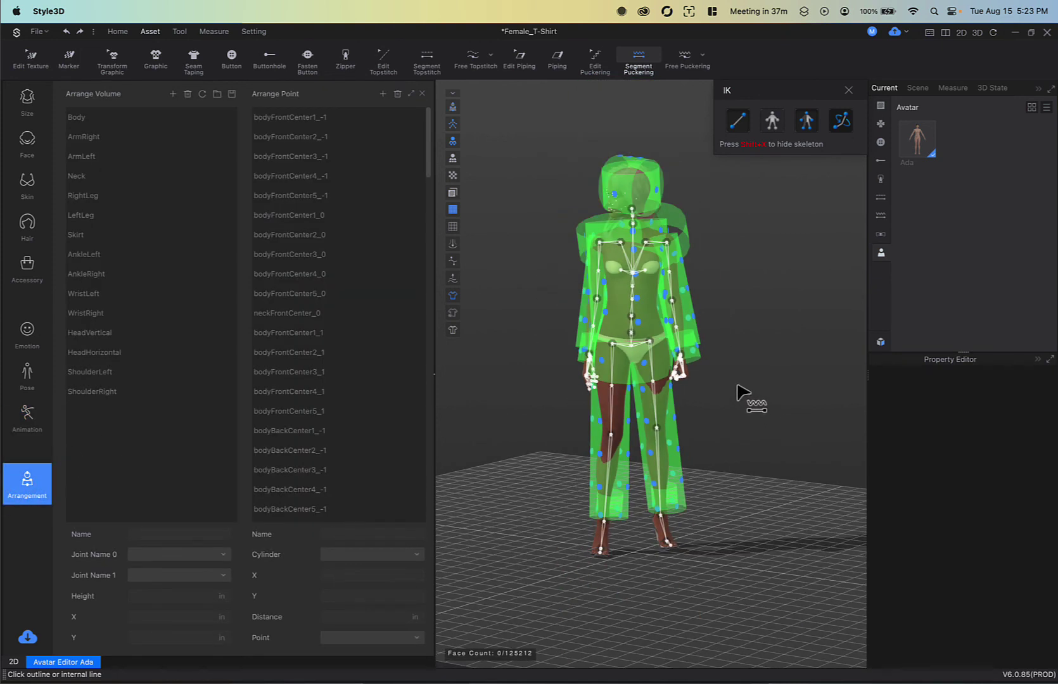
middle_click_drag(736, 383, 736, 419)
right_click_drag(739, 418, 760, 398)
scroll(760, 406, "up", 6)
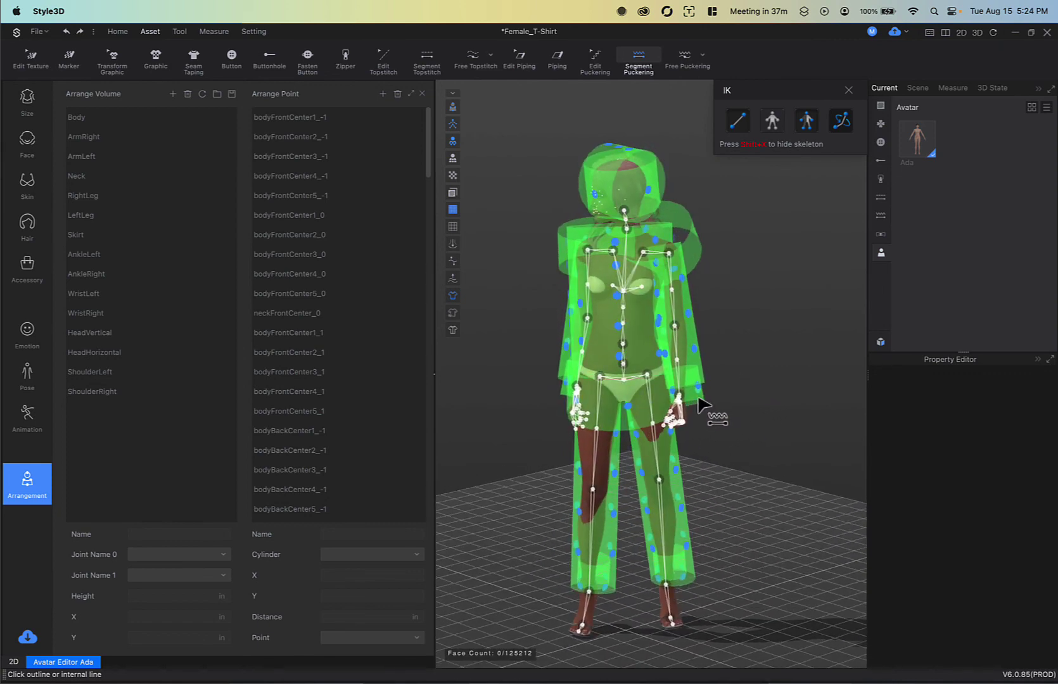
scroll(668, 375, "down", 6)
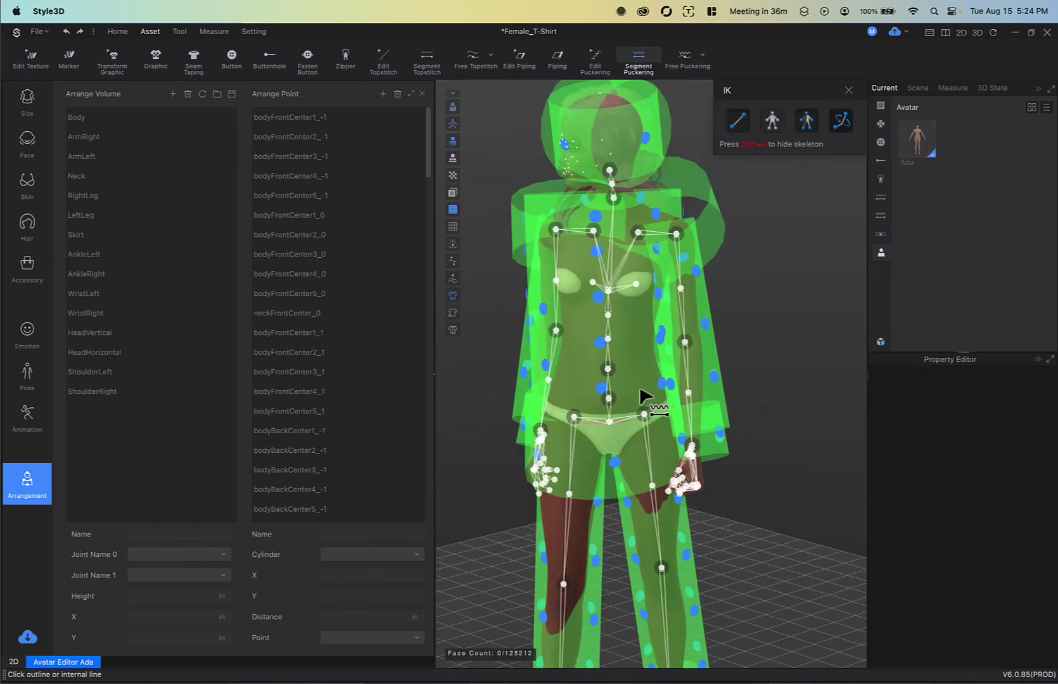
right_click_drag(647, 394, 669, 388)
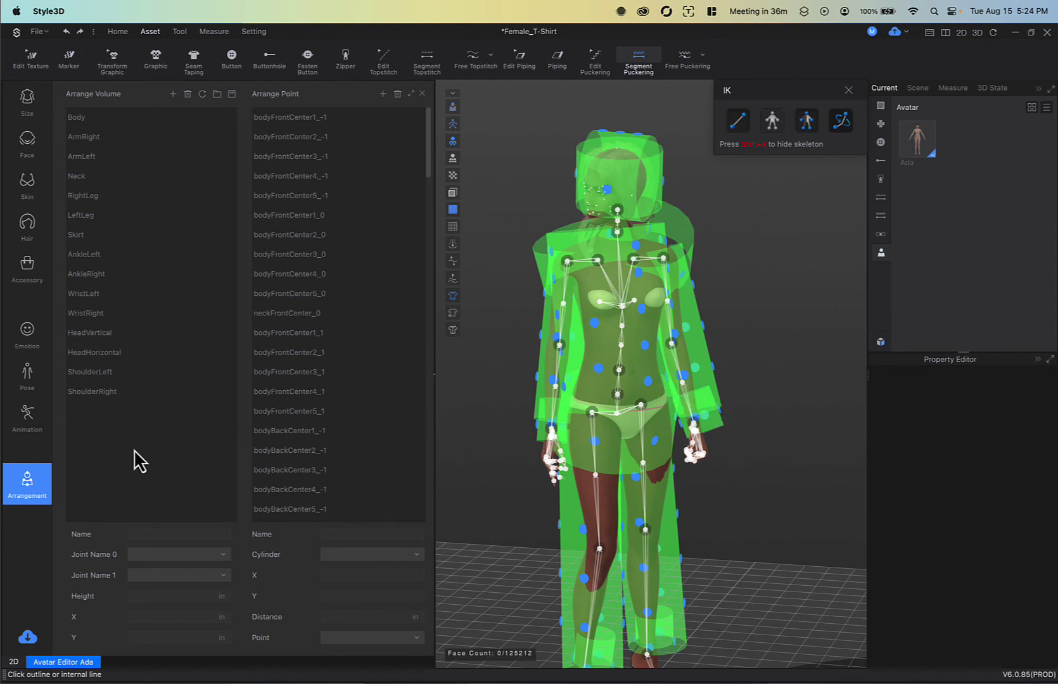
Step: Return to the avatar's animation presets and hide the IK skeleton
left_click(35, 422)
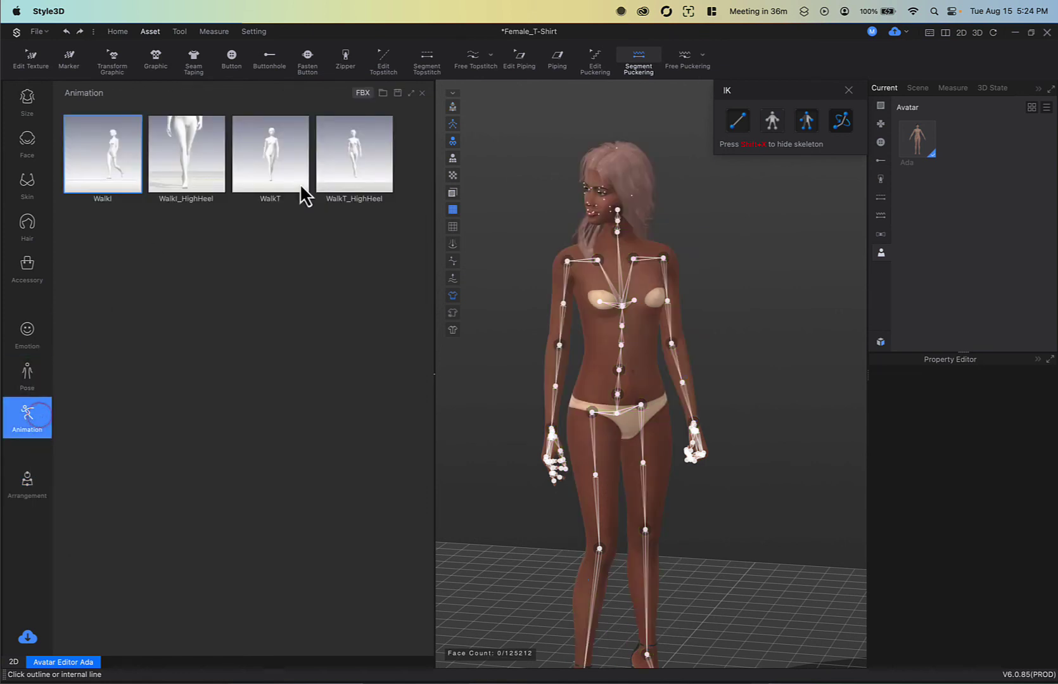
left_click(453, 123)
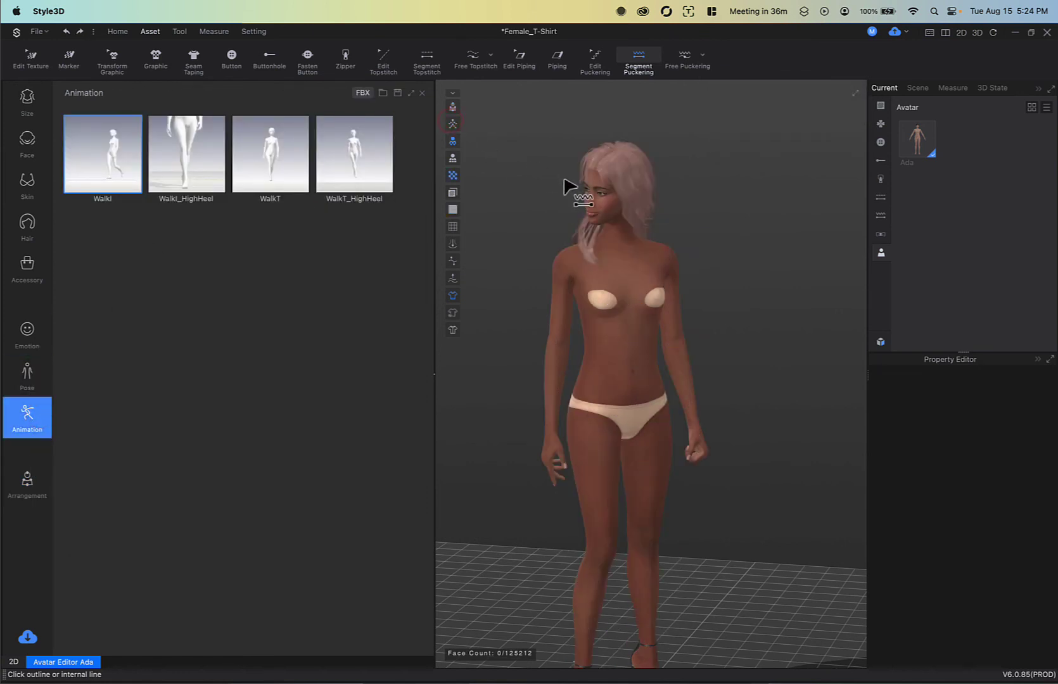